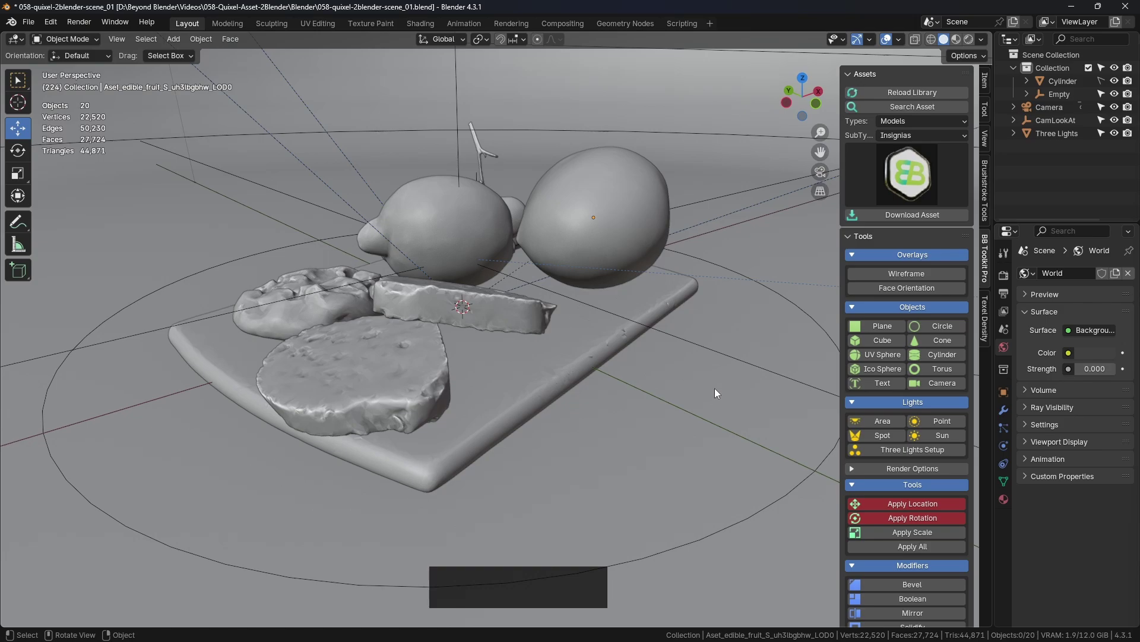
Play the turntable animation in solid shading and examine the food models from a higher viewpoint
left_click(550, 369)
key("space")
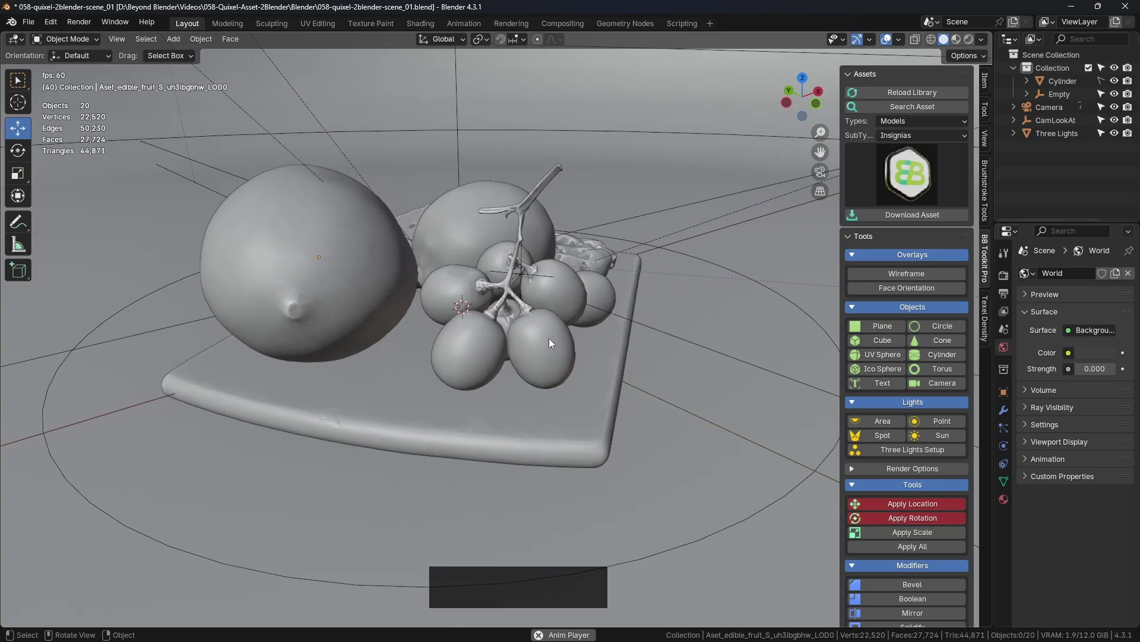
middle_click_drag(607, 446, 562, 325)
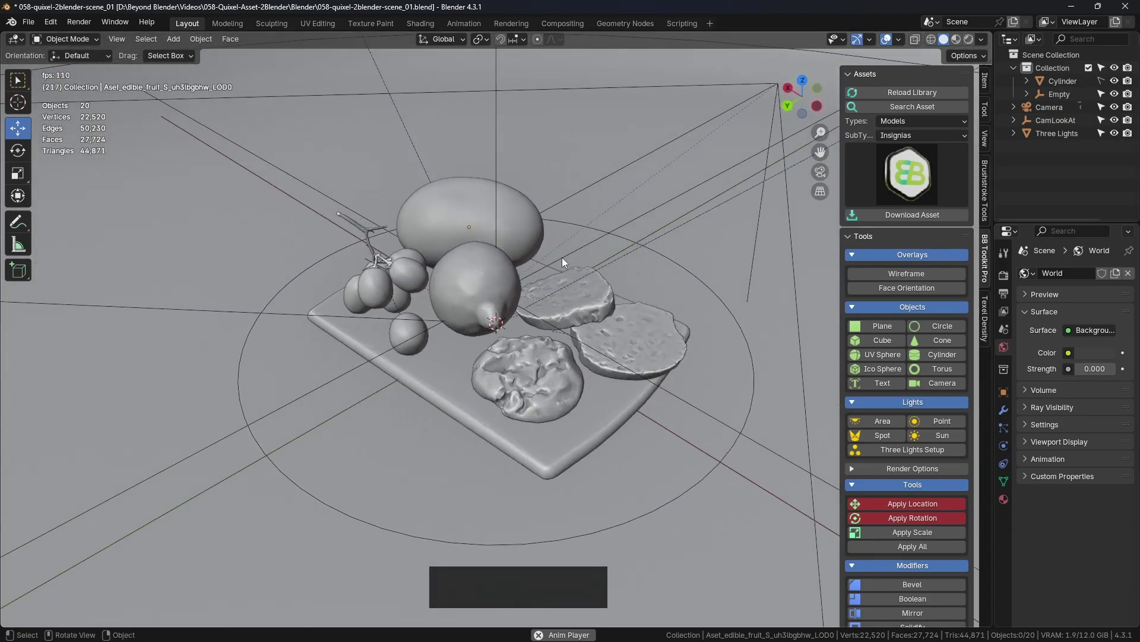
key("space")
Show the scene in rendered shading through the camera and play the animation to preview the food board
left_click(969, 40)
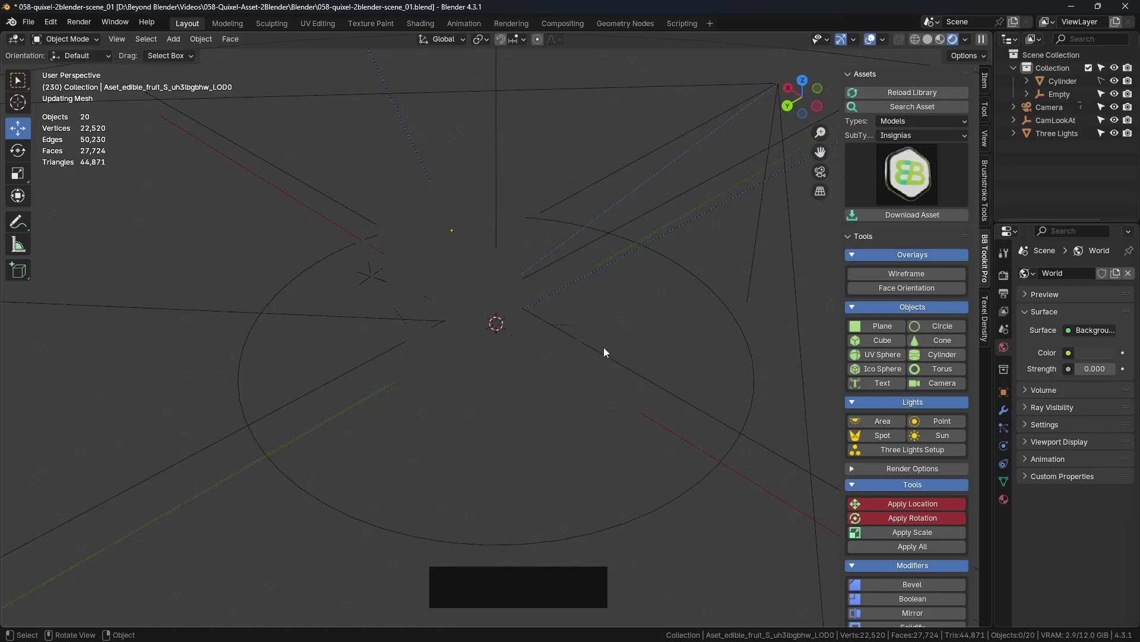
key("KP_0")
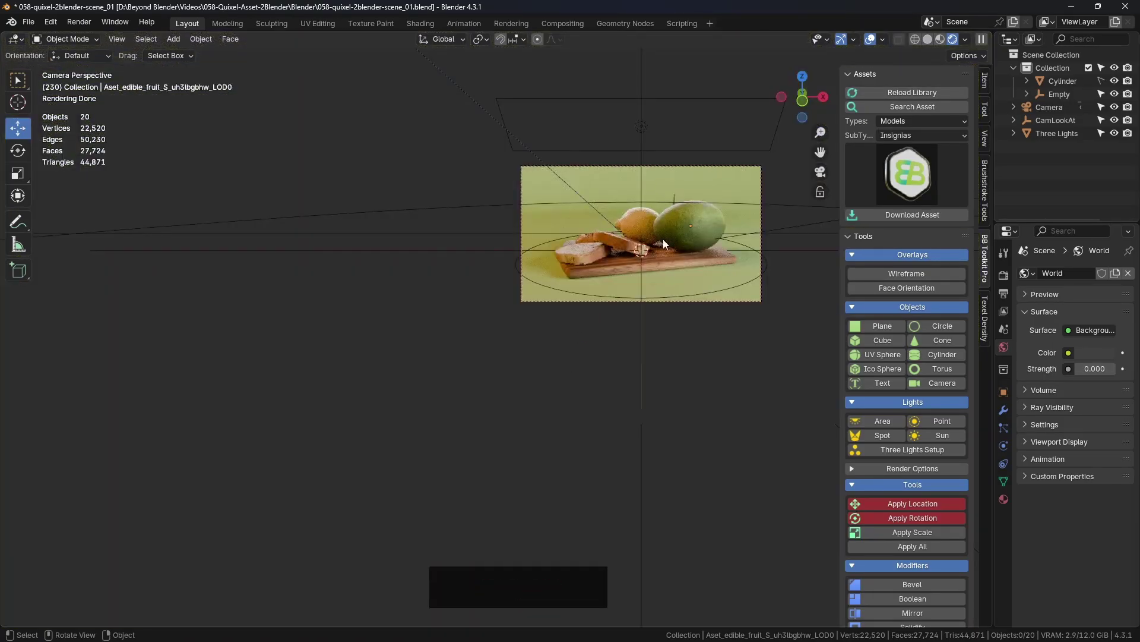
scroll(659, 238, "up", 3)
scroll(651, 239, "up", 2)
middle_click_drag(626, 230, 549, 322, "shift")
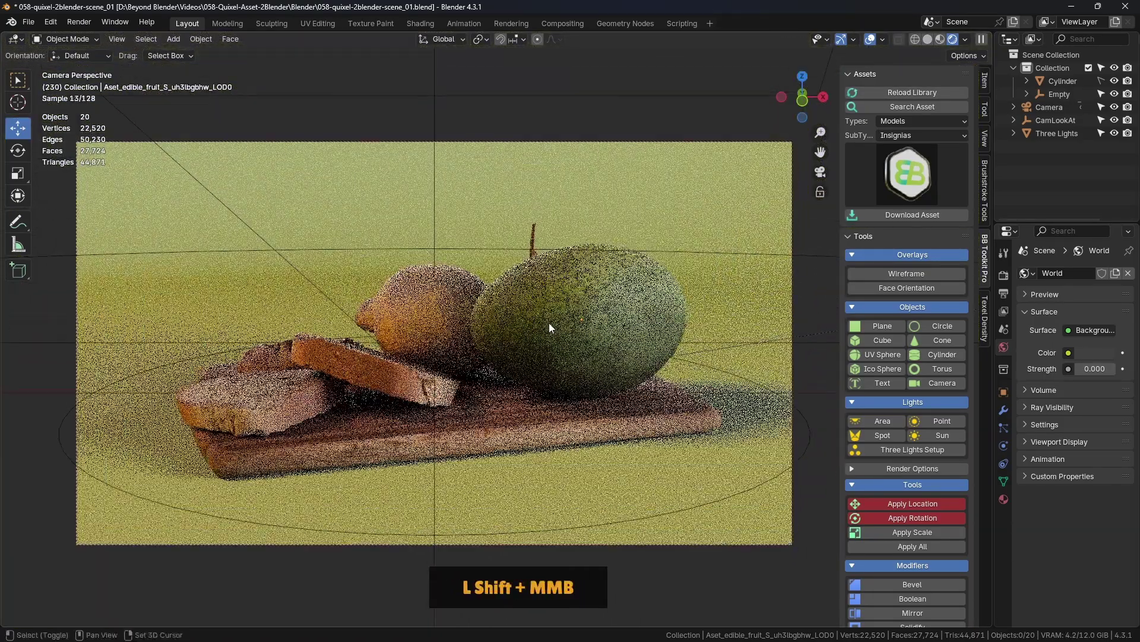
key("space")
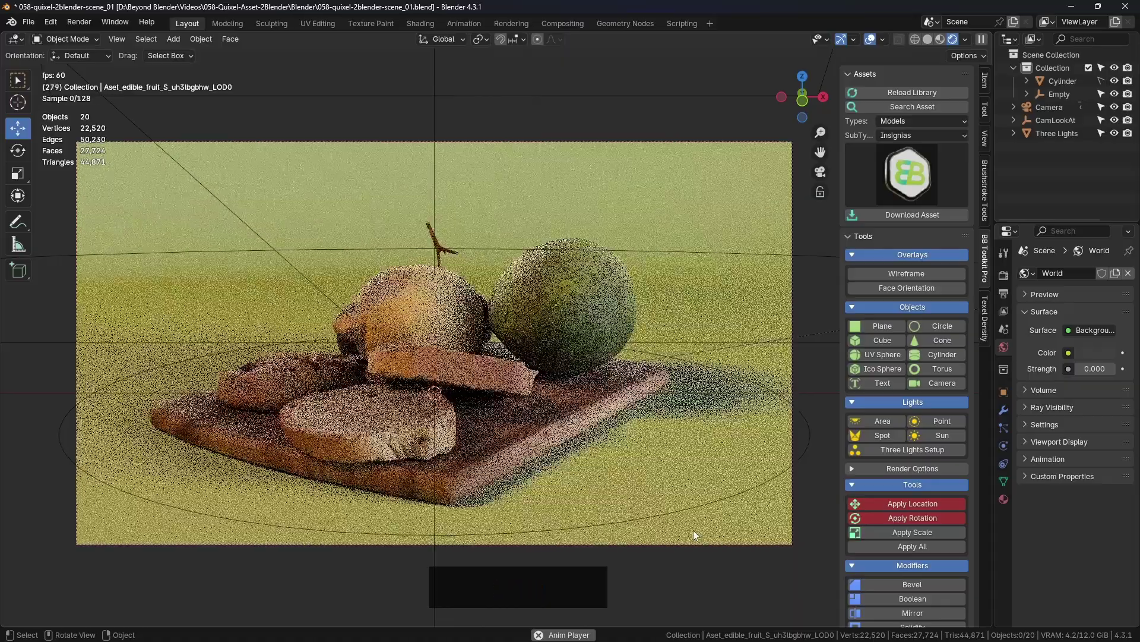
key("space")
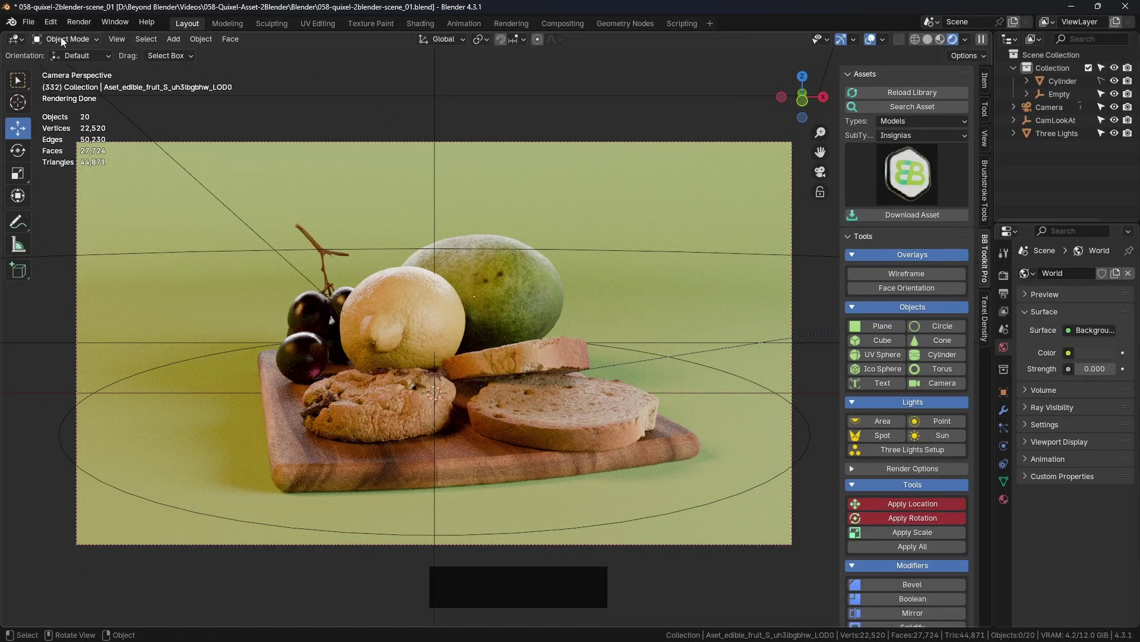
Open the recent file 058-quixel-2blender-01.blend without saving the changes to the current scene
left_click(28, 22)
mouse_move(66, 63)
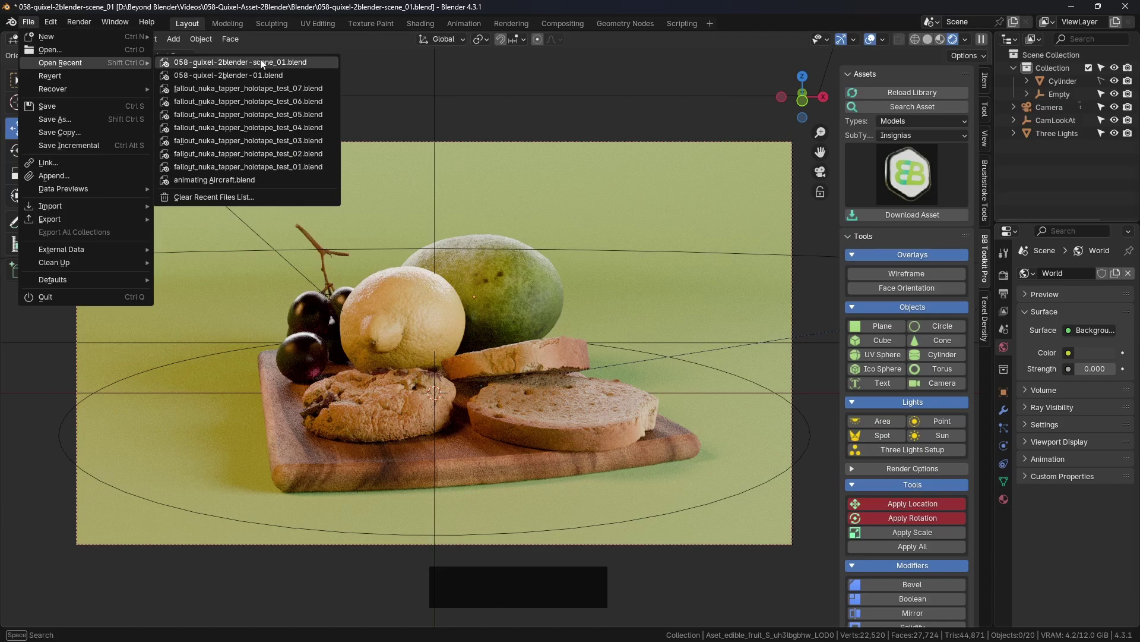
left_click(217, 75)
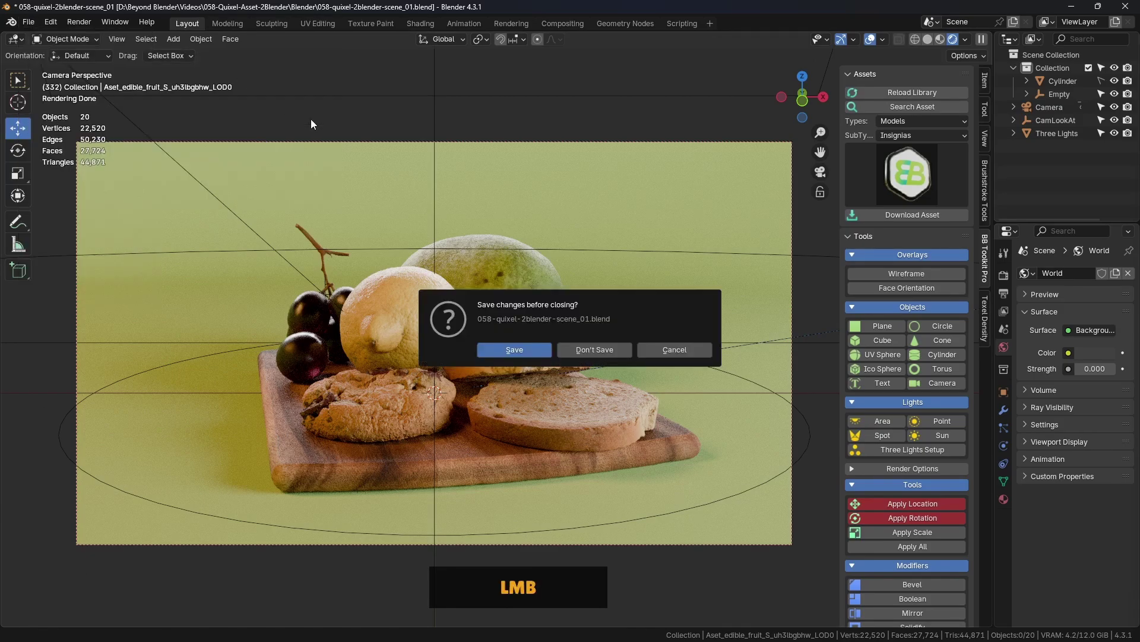
left_click(595, 350)
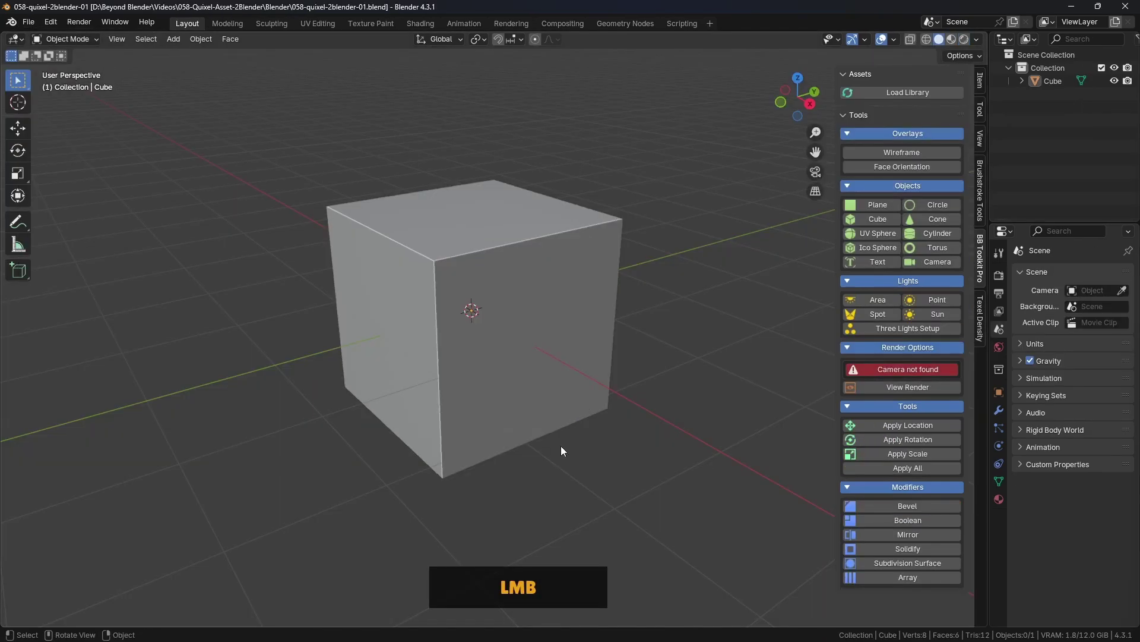
Delete the default cube from the scene
left_click(594, 413)
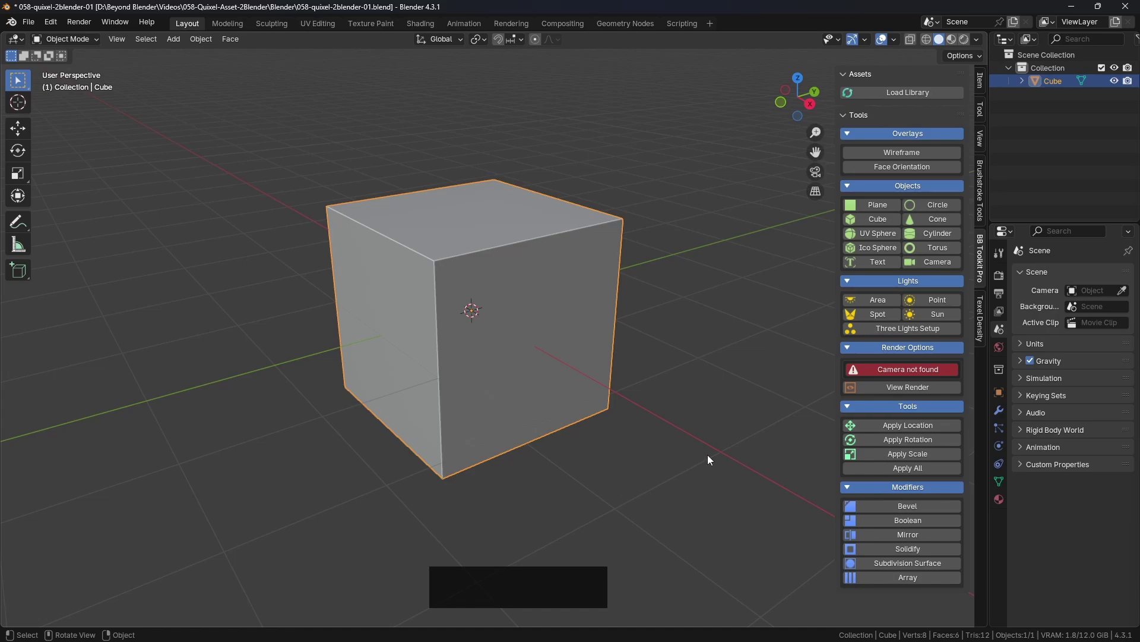
key("Delete")
left_click(706, 306)
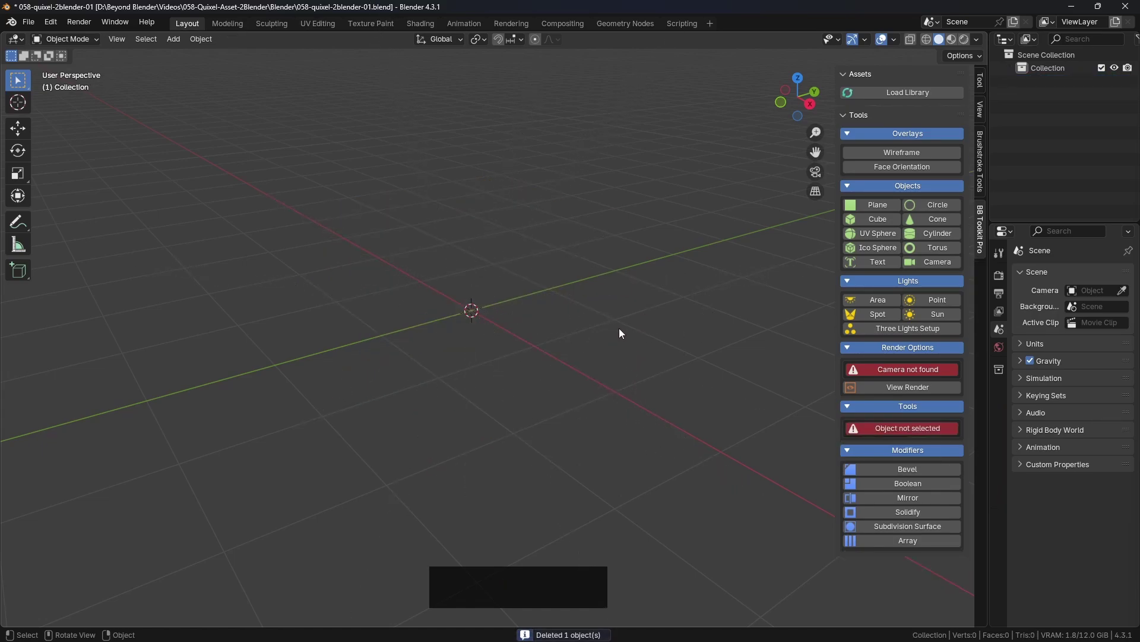
Switch to the Quixel plugins page in the browser and examine the Bridge plugin versions for Blender
key("alt+Tab")
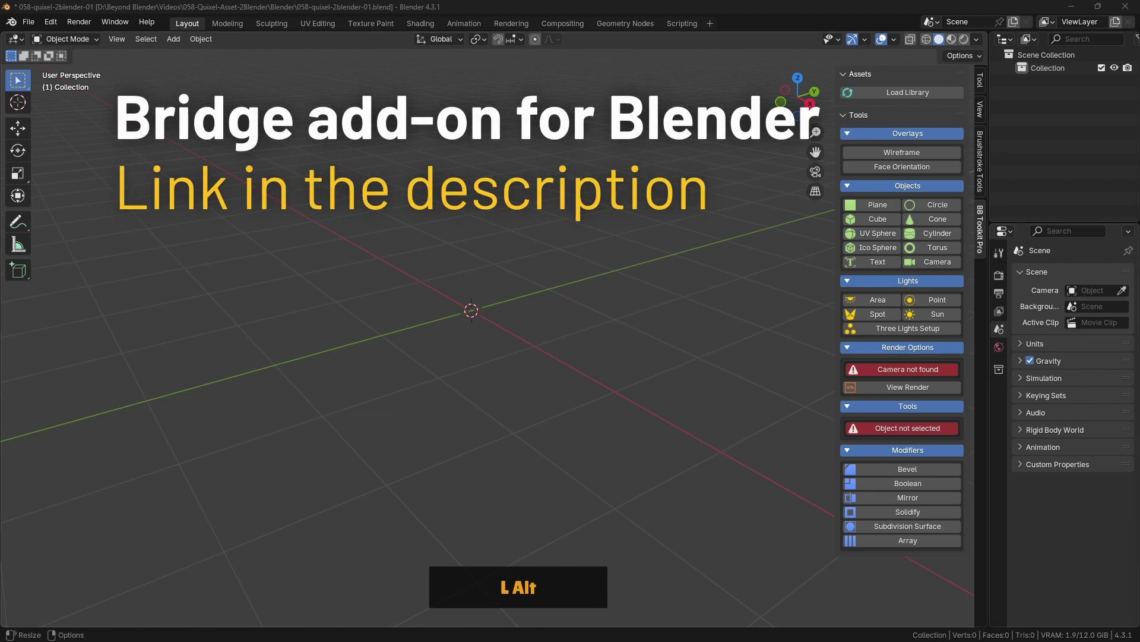
left_click(337, 345, "alt")
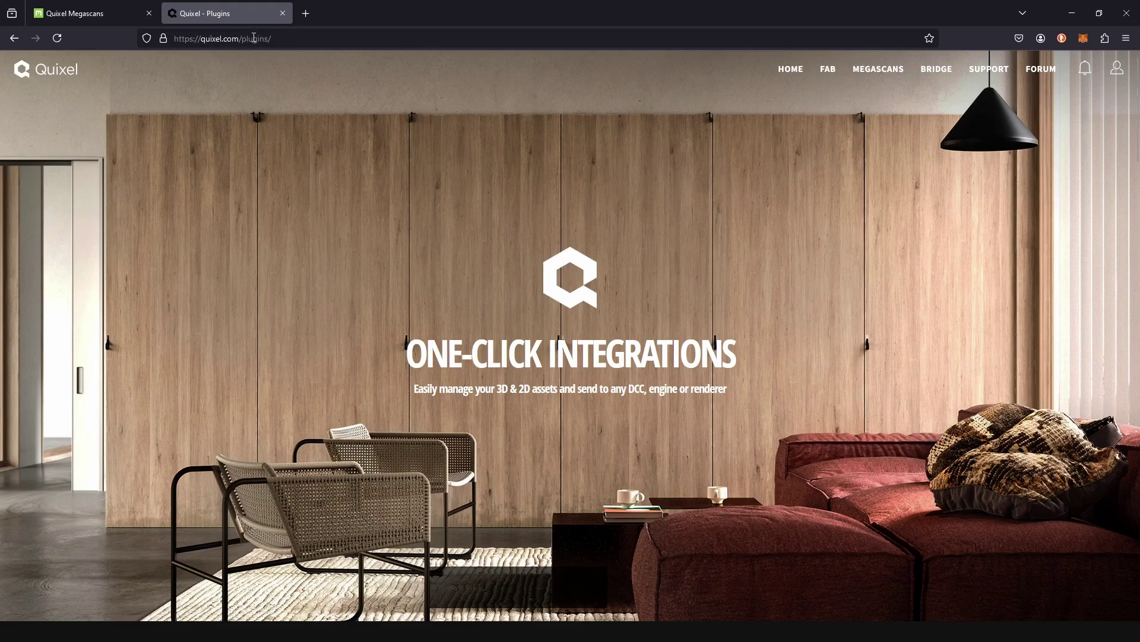
scroll(615, 320, "down", 8)
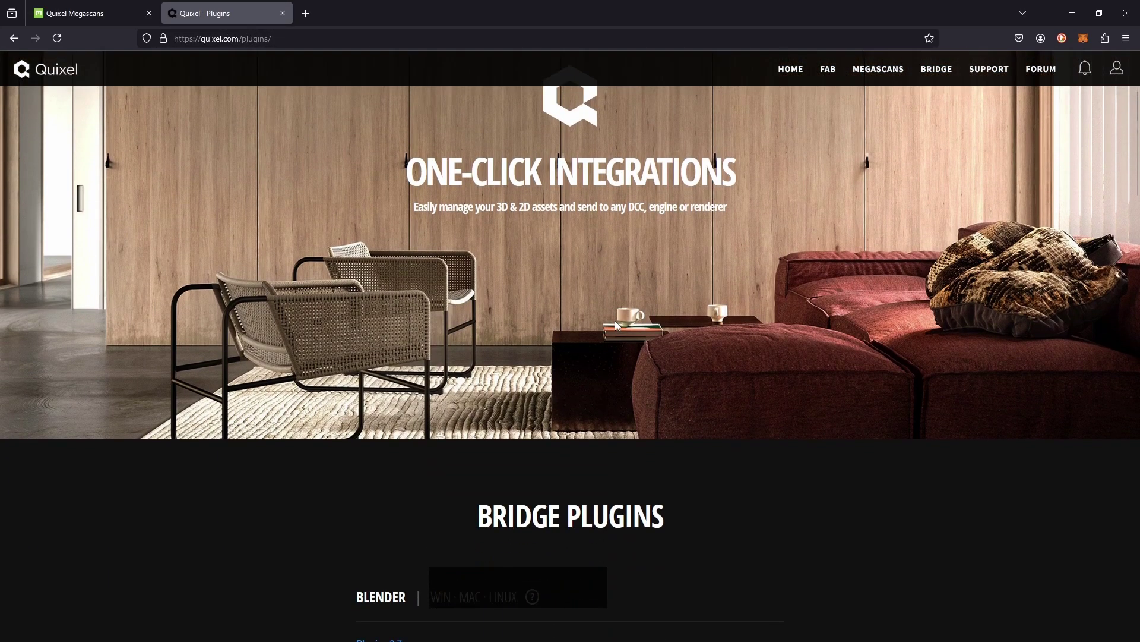
scroll(616, 321, "down", 2)
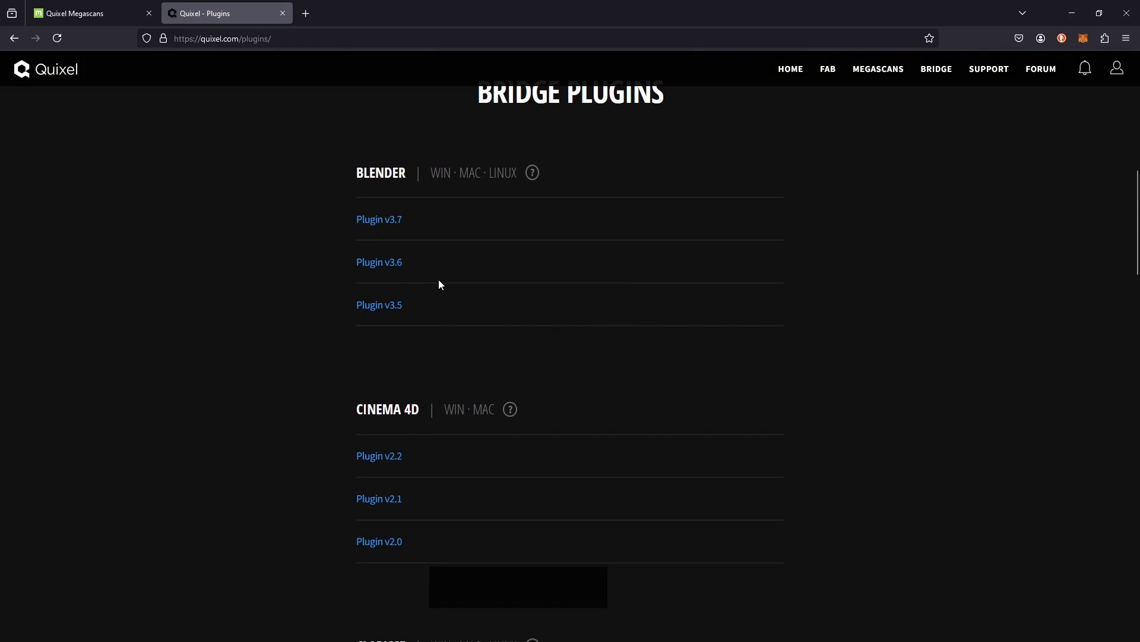
double_click(368, 172)
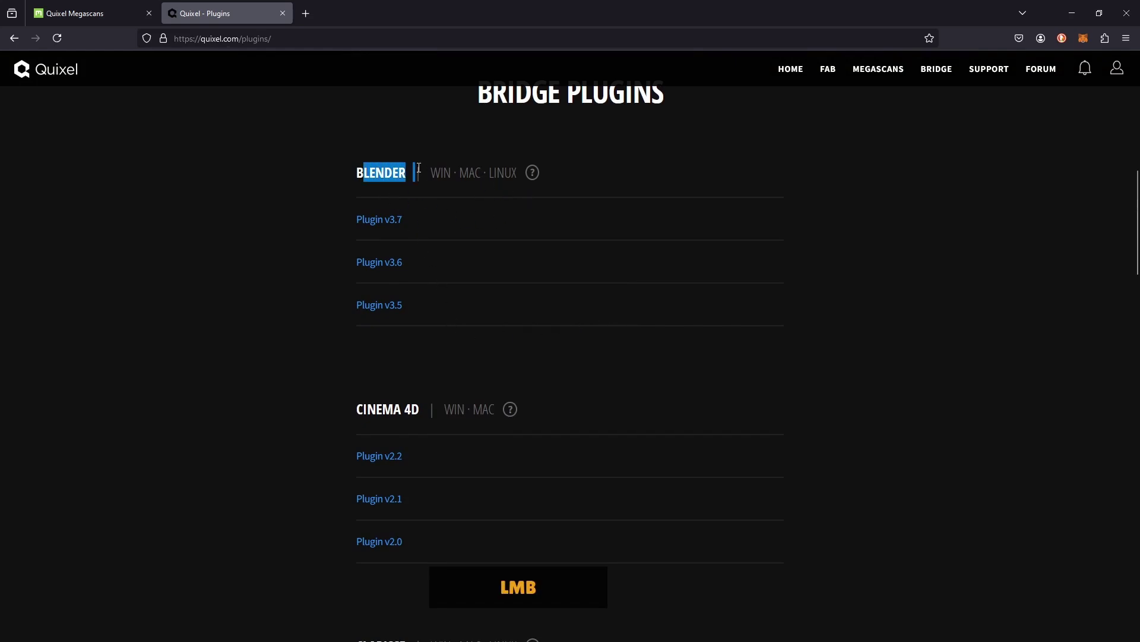
left_click(751, 166)
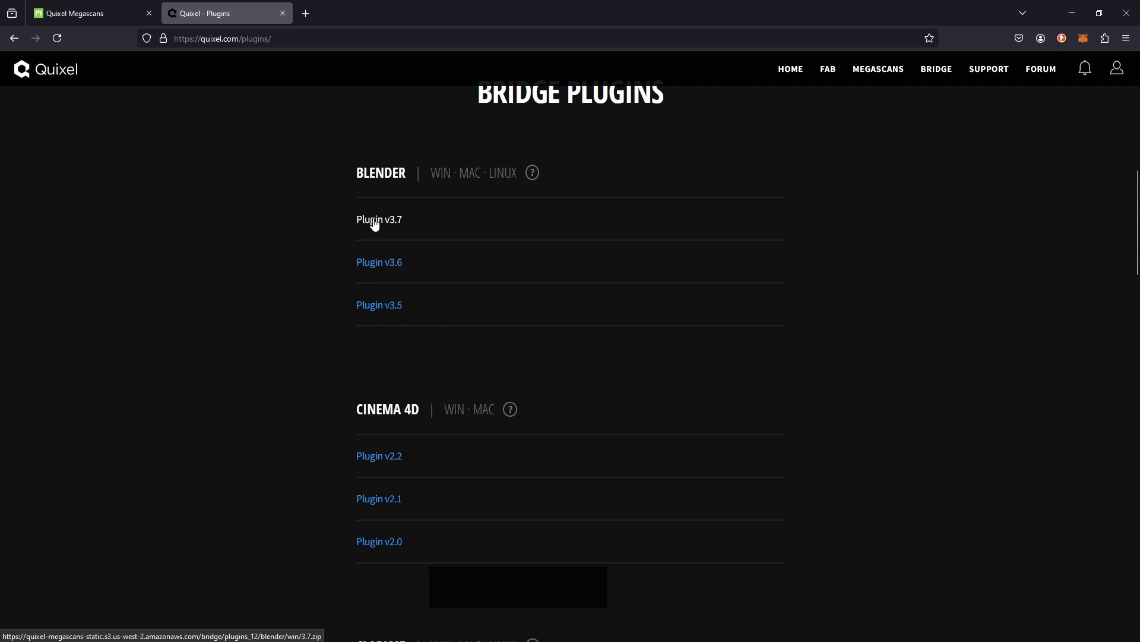
Switch back to Blender, find the Megascans Plugin by searching the add-ons for "mega", examine its details and close the preferences
key("alt+Tab")
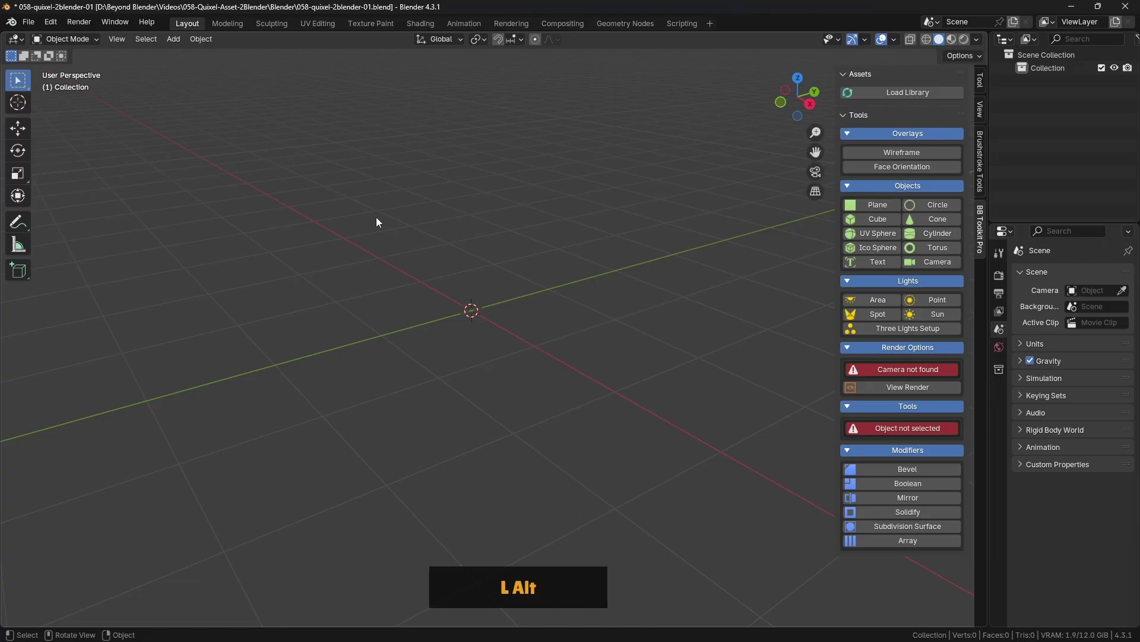
left_click(51, 22)
left_click(87, 189)
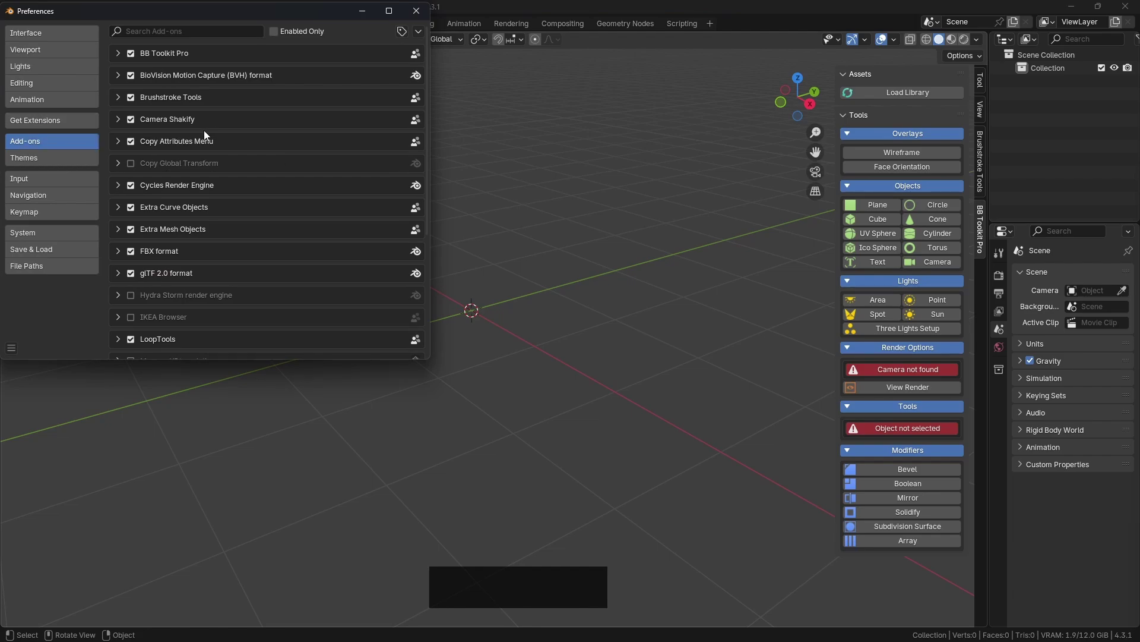
left_click(215, 31)
type("mega")
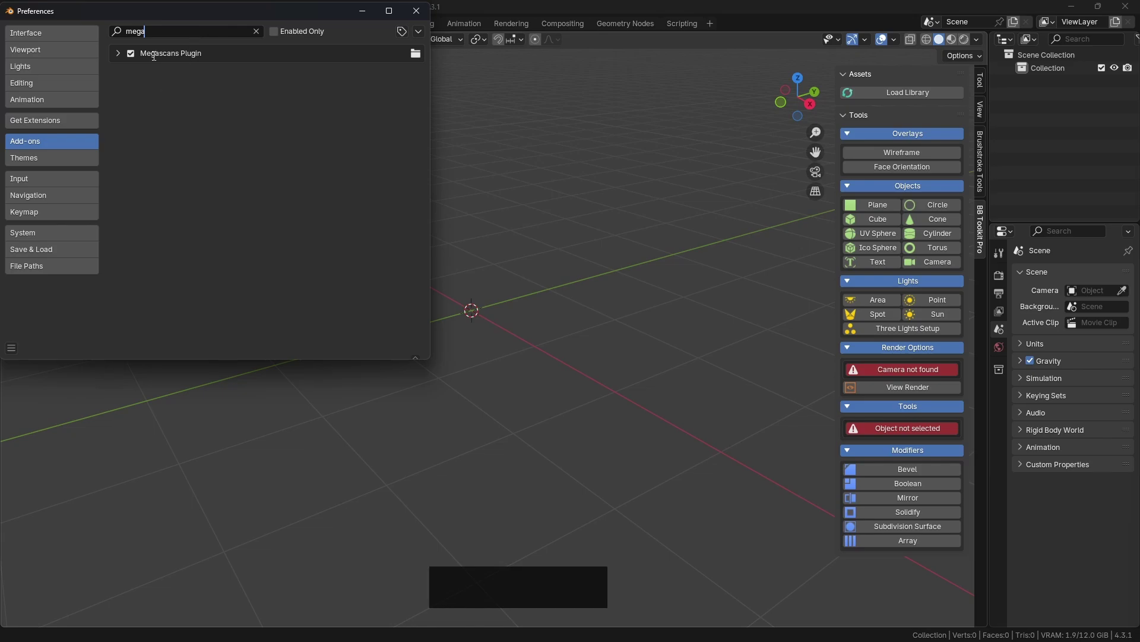
left_click(118, 53)
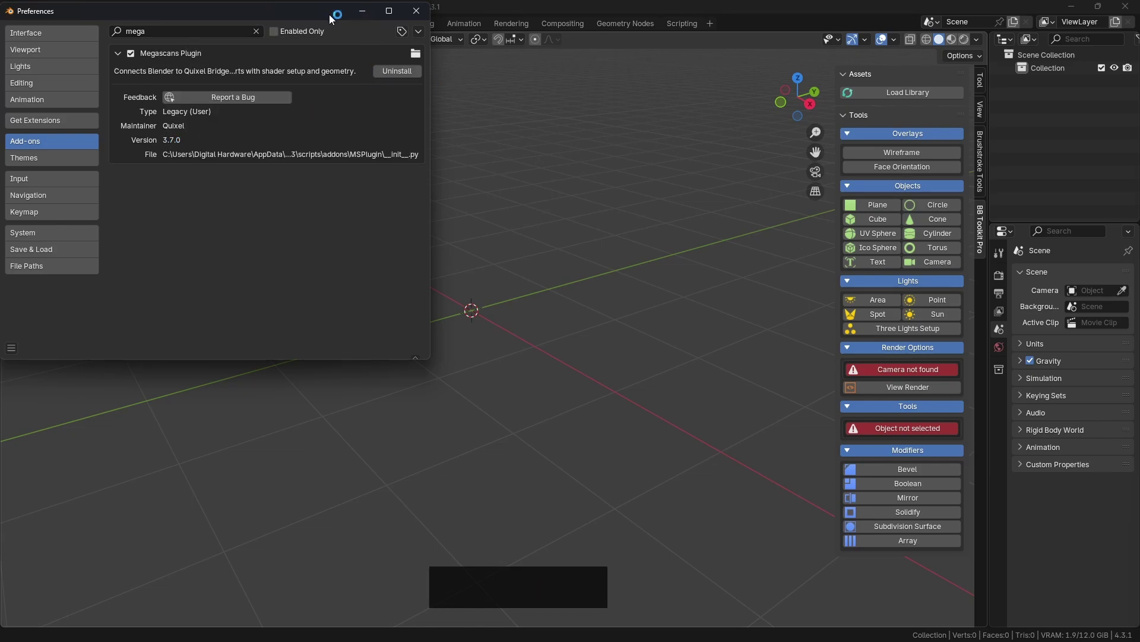
left_click_drag(333, 13, 430, 112)
left_click(513, 110)
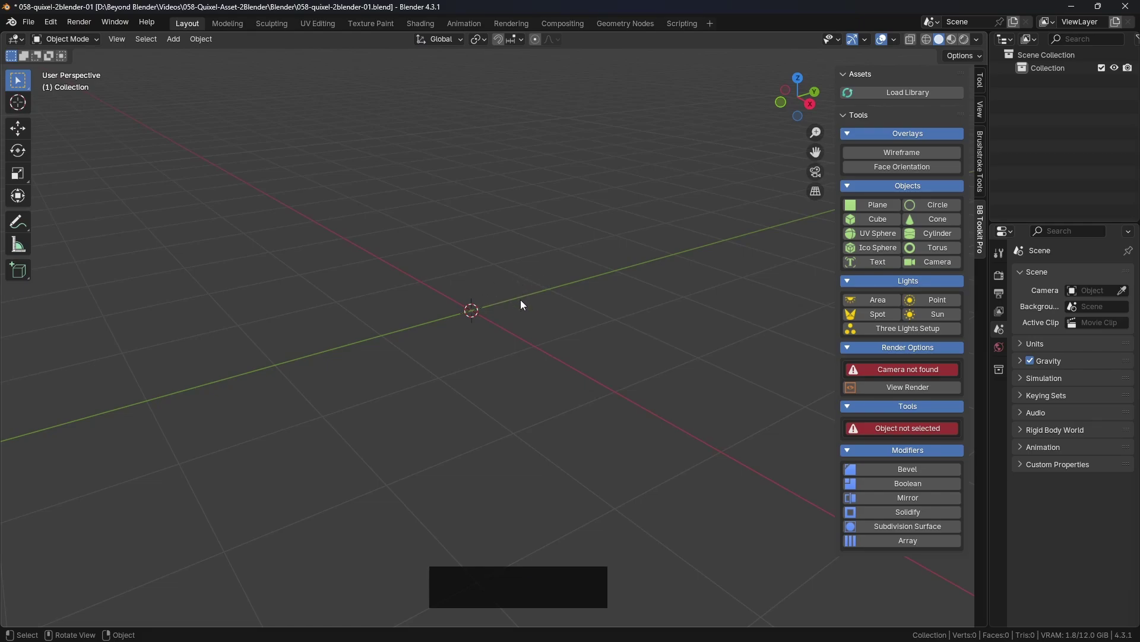
mouse_move(522, 304)
middle_mouse_down()
mouse_move(517, 318)
mouse_move(550, 311)
mouse_move(519, 312)
middle_mouse_up()
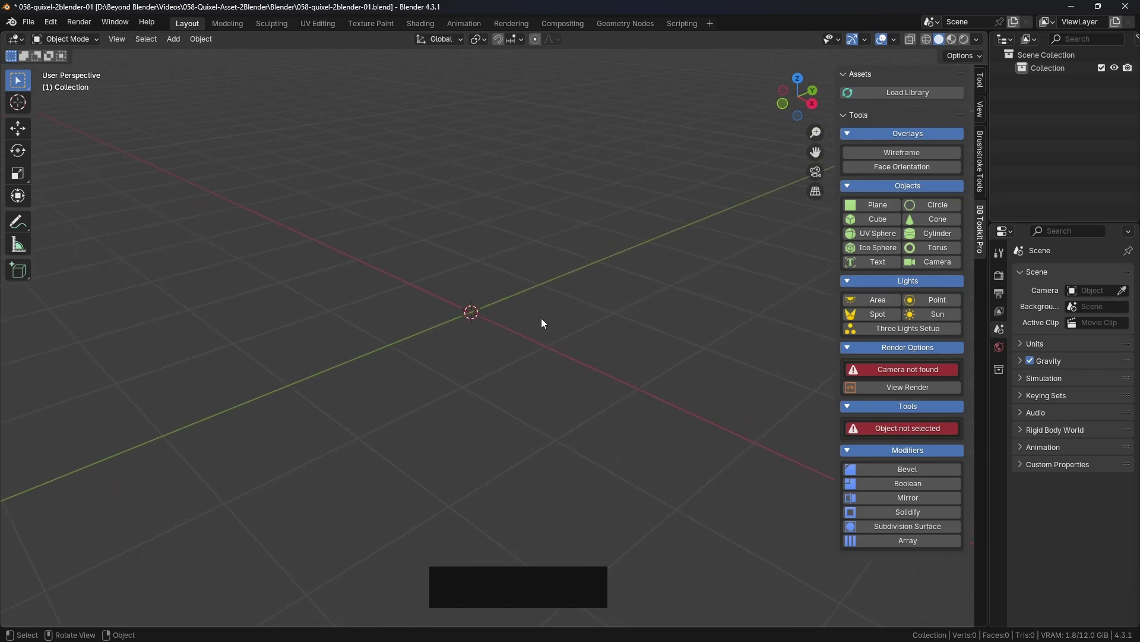
middle_click_drag(540, 319, 587, 325)
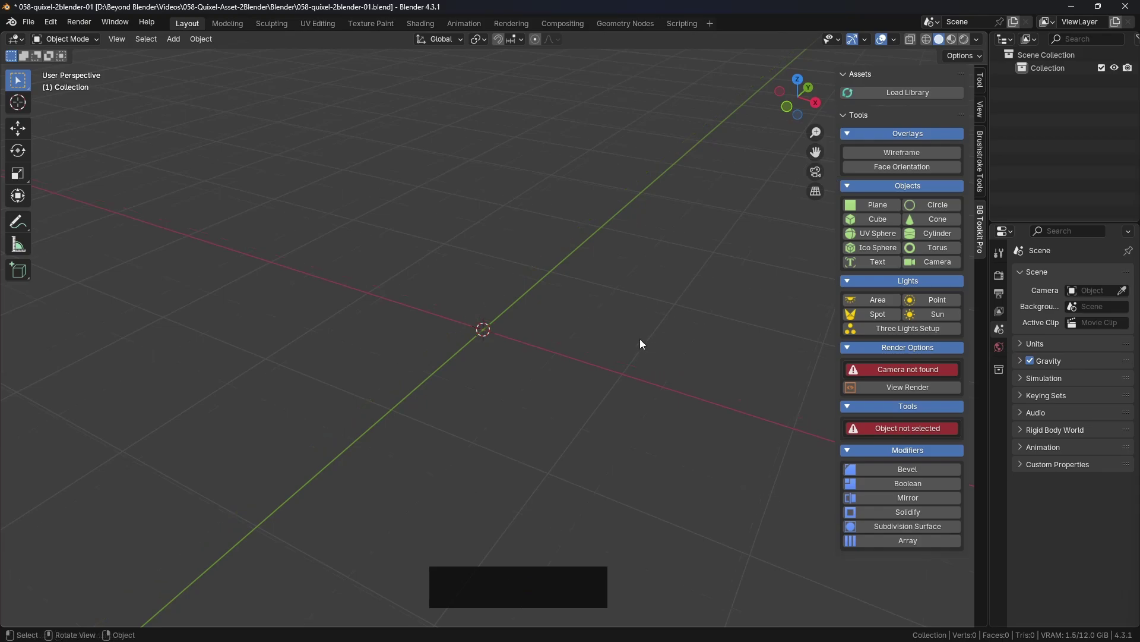
left_click(629, 310)
left_click(572, 312)
left_click(458, 322)
left_click(527, 357)
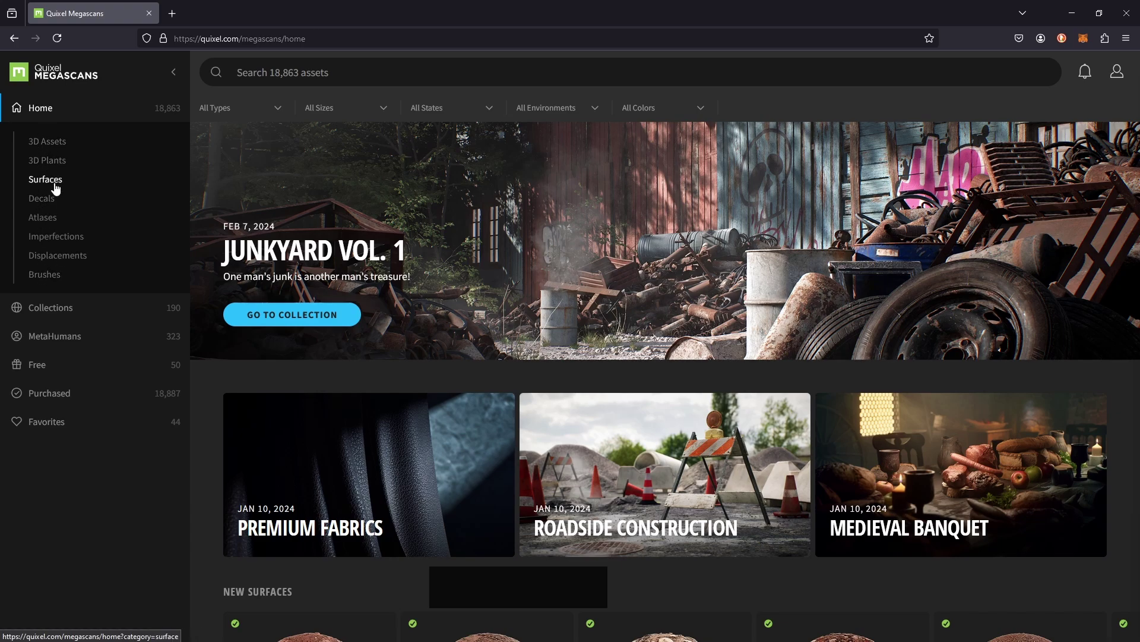
Browse the Food category of the Megascans 3D assets as far as the trending items
left_click(55, 142)
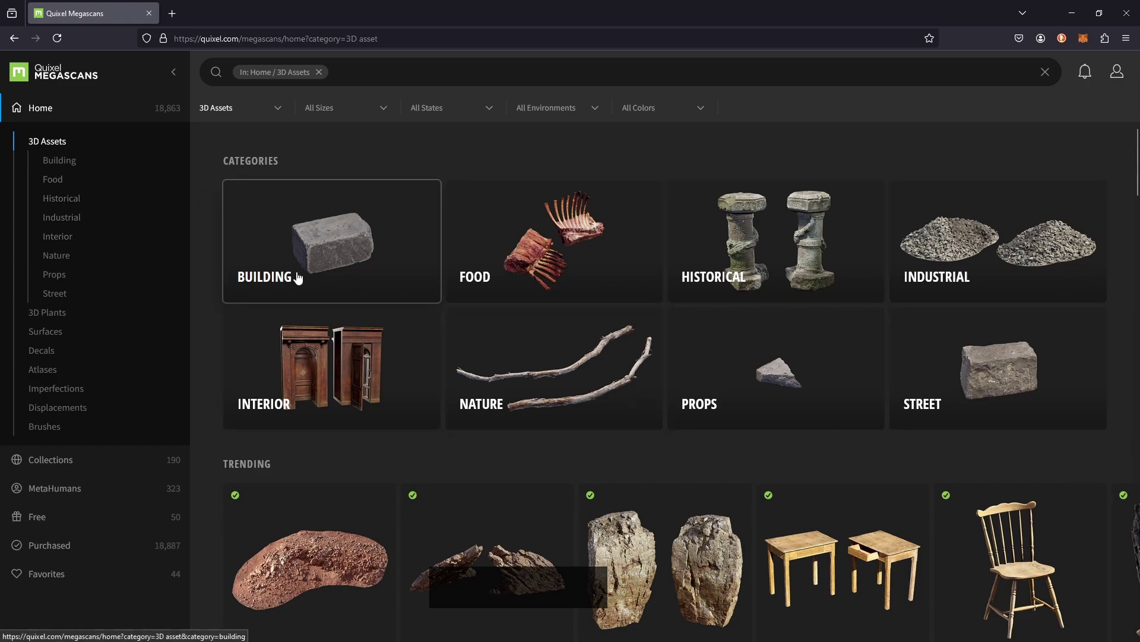
left_click(57, 186)
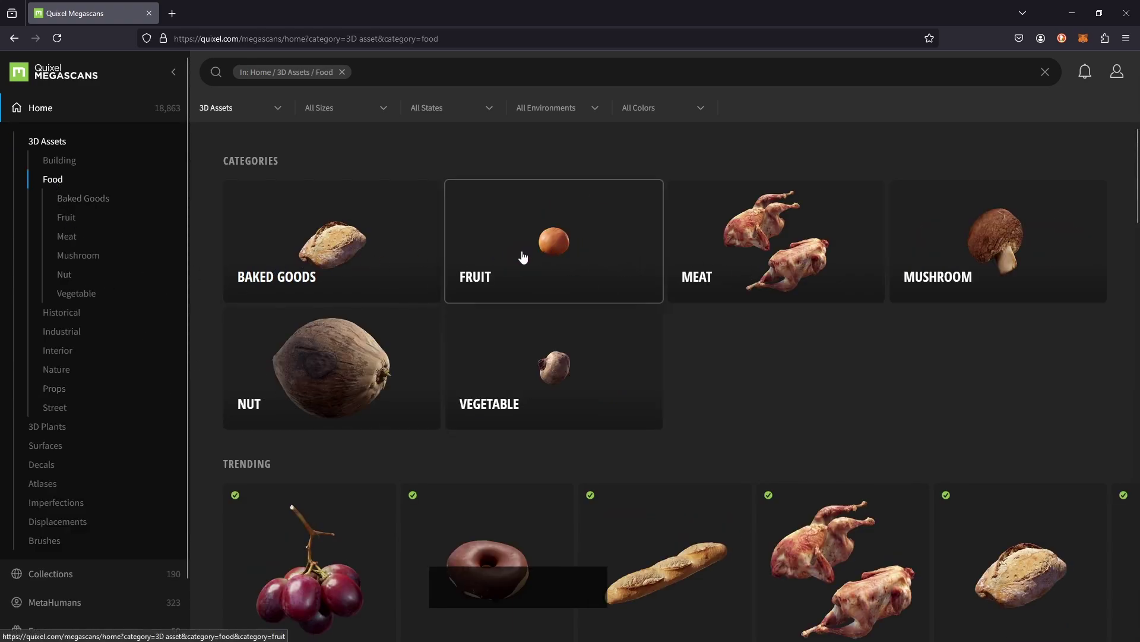
scroll(544, 250, "down", 2)
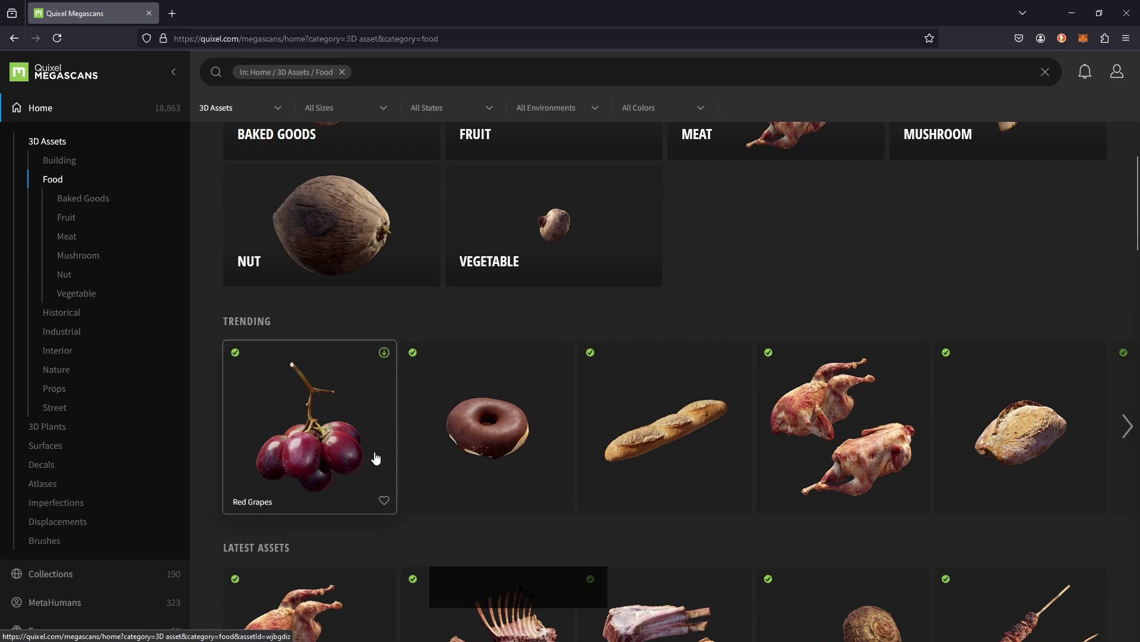
View the downloaded asset folders in the Quixel folder in File Explorer, and return to the Megascans page
key("alt+Tab")
key("alt+Tab")
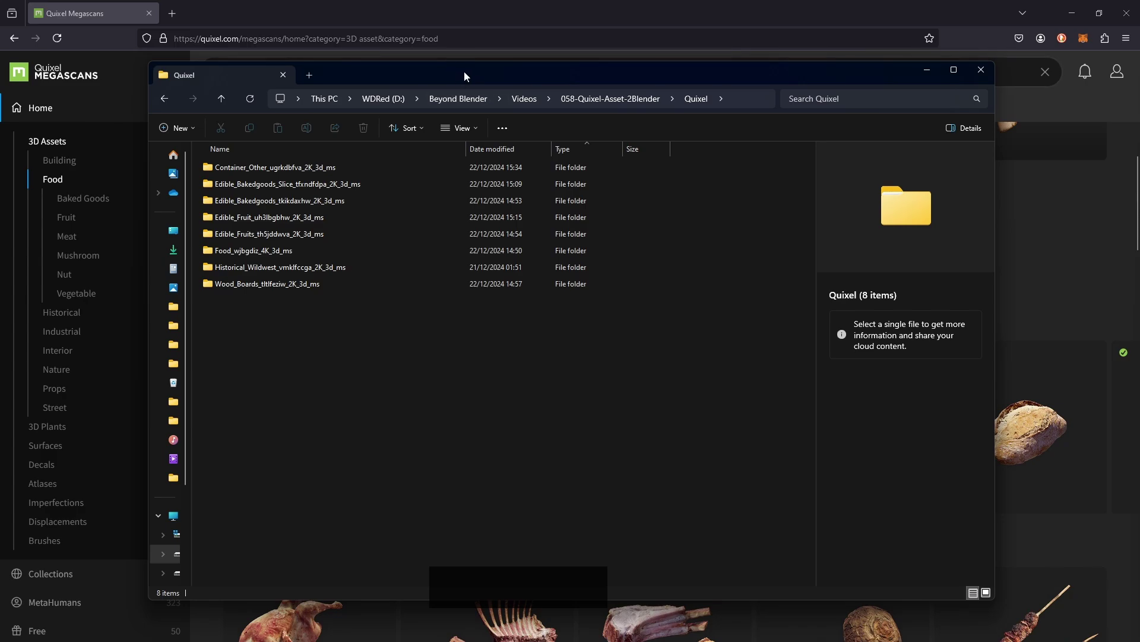
left_click_drag(465, 75, 420, 83)
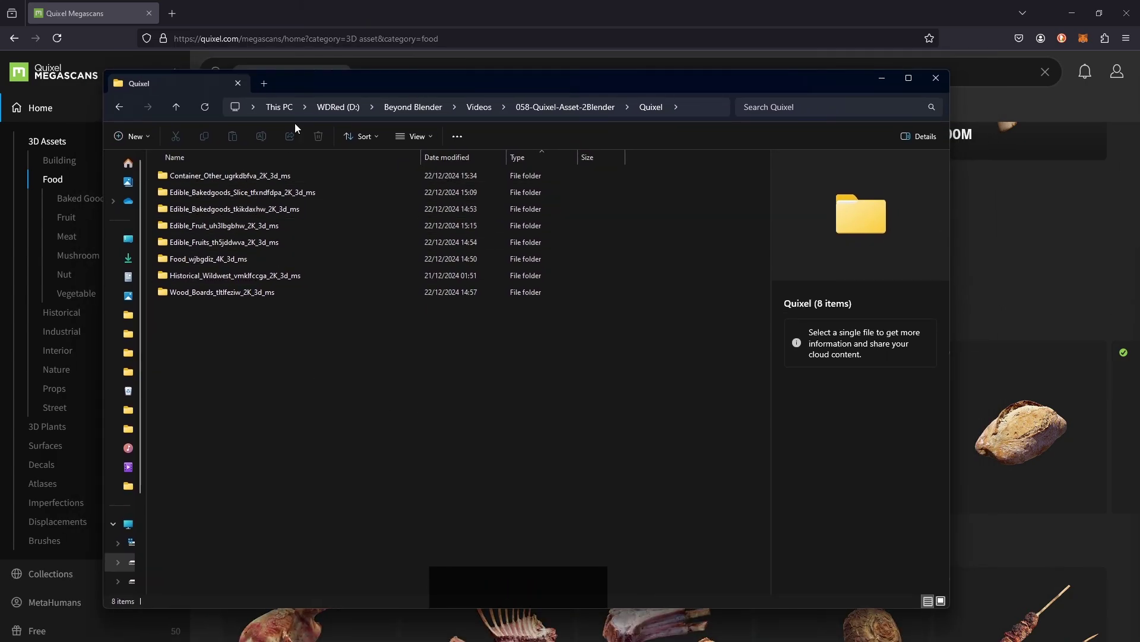
left_click(469, 20)
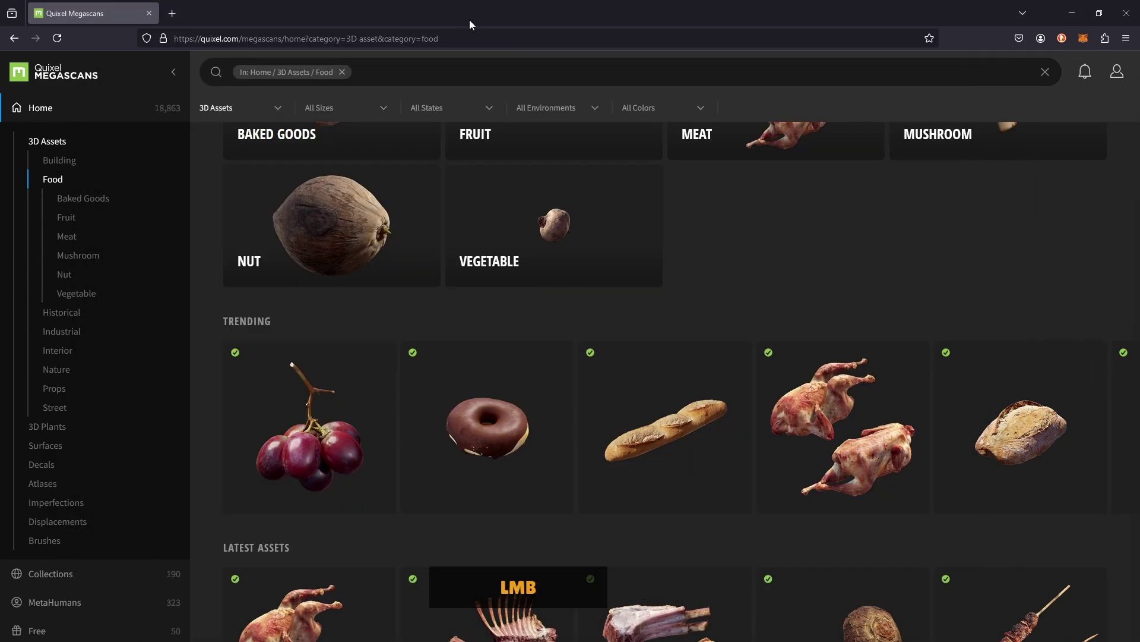
Open the Red Grapes asset, look at its download resolution options and close the asset preview
left_click(307, 452)
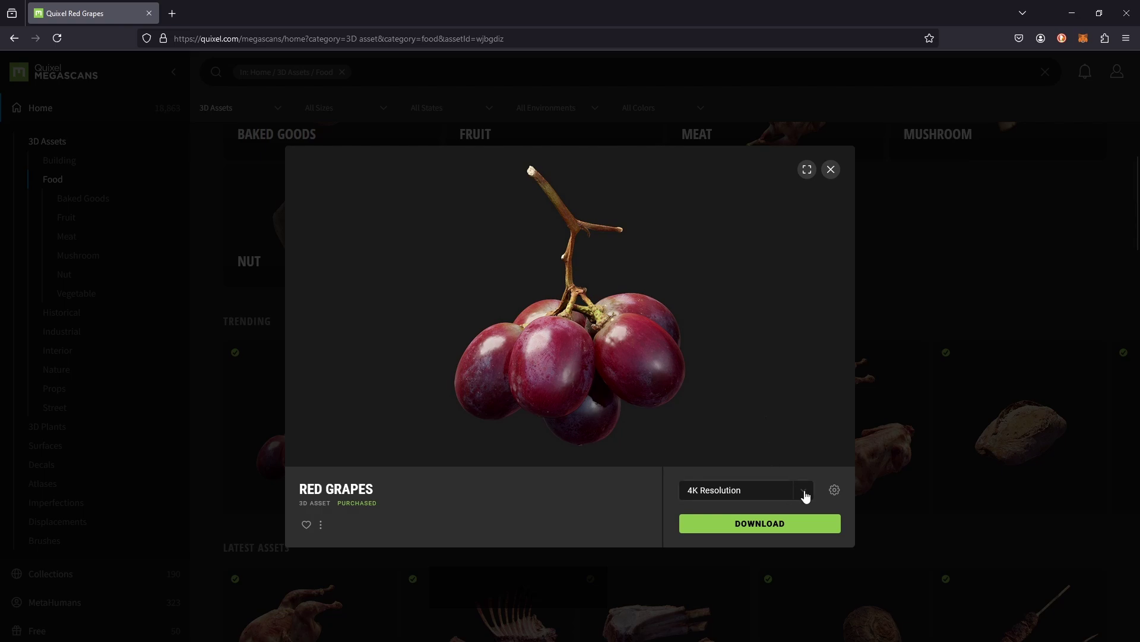
left_click(799, 493)
left_click(829, 173)
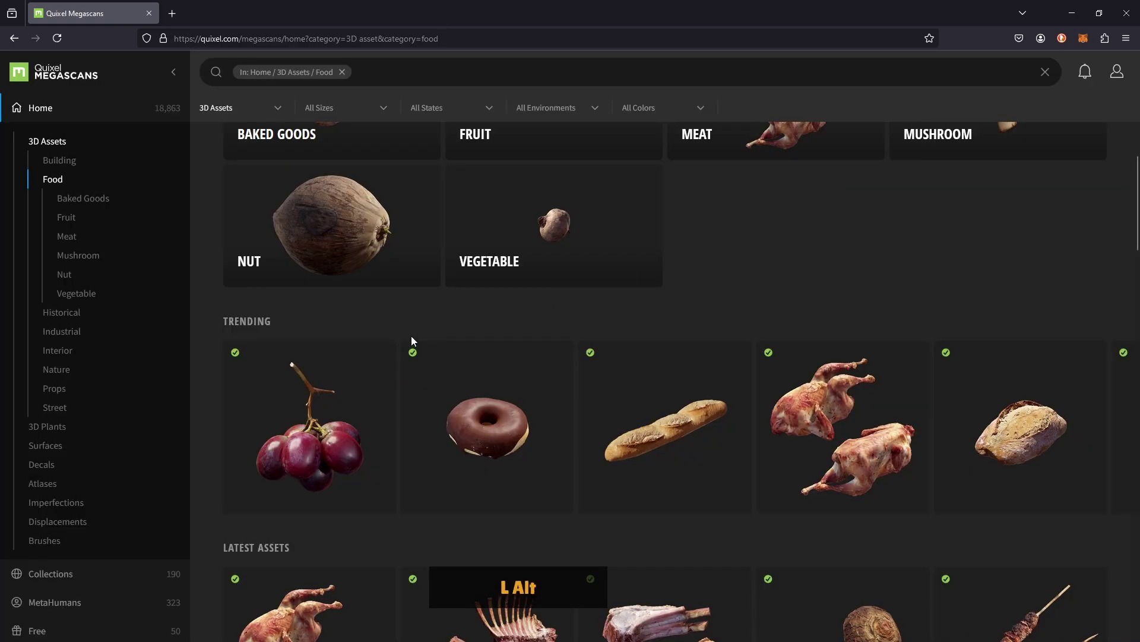
Switch to the Quixel folder in File Explorer, look over the downloaded asset folders and open Food_wjbgdiz_4K_3d_ms
key("alt+Tab")
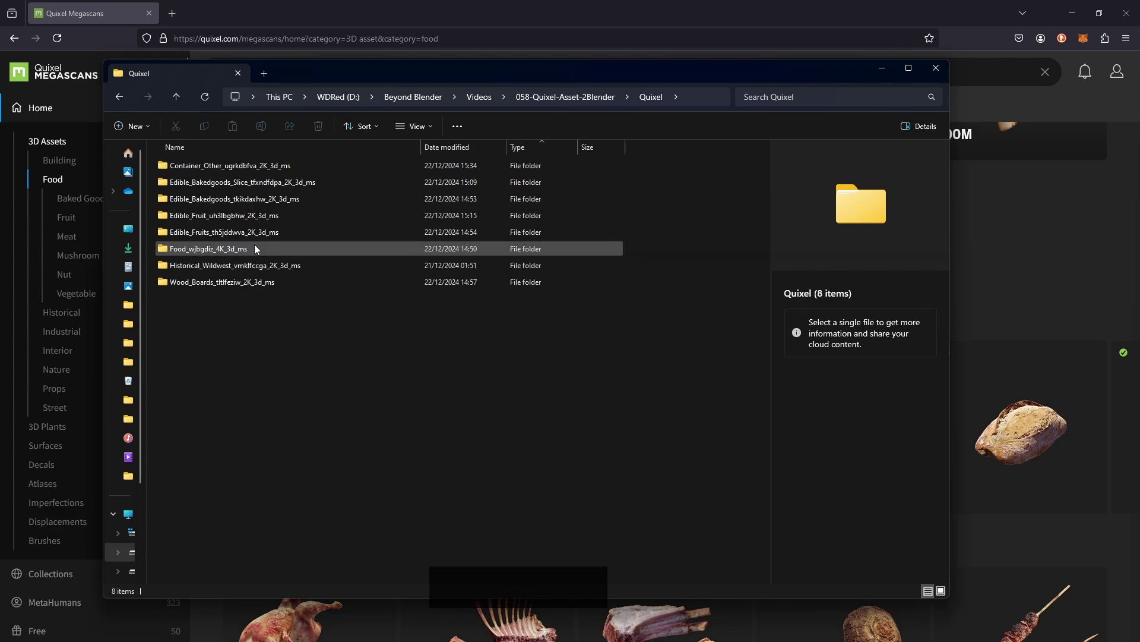
left_click(286, 360)
left_click_drag(393, 371, 182, 158)
left_click(255, 354)
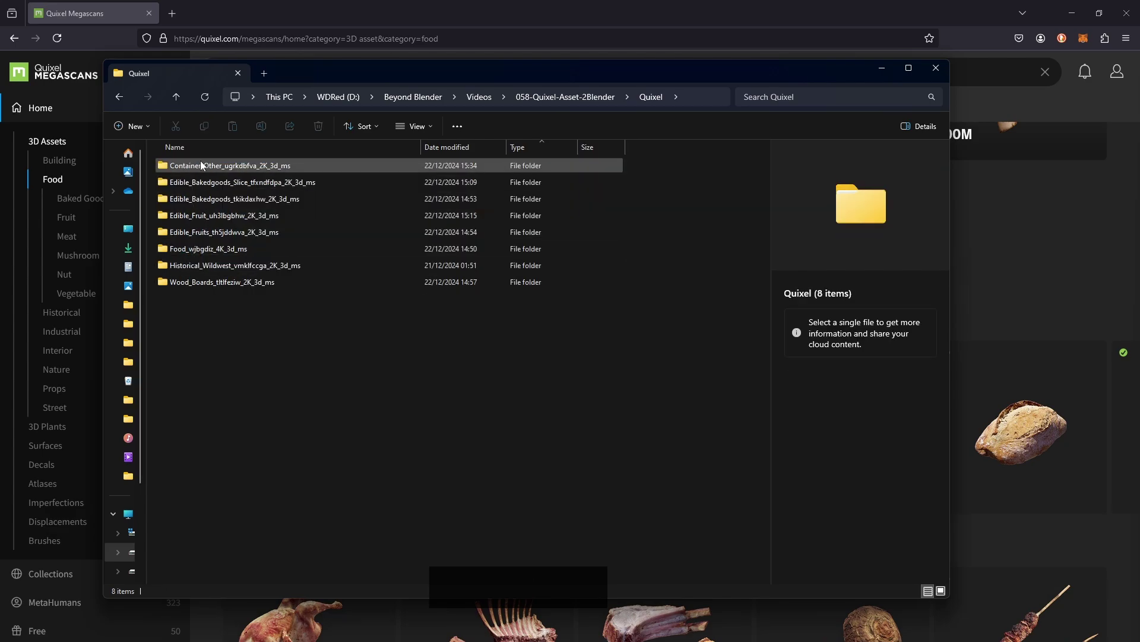
left_click_drag(318, 349, 202, 165)
left_click(355, 393)
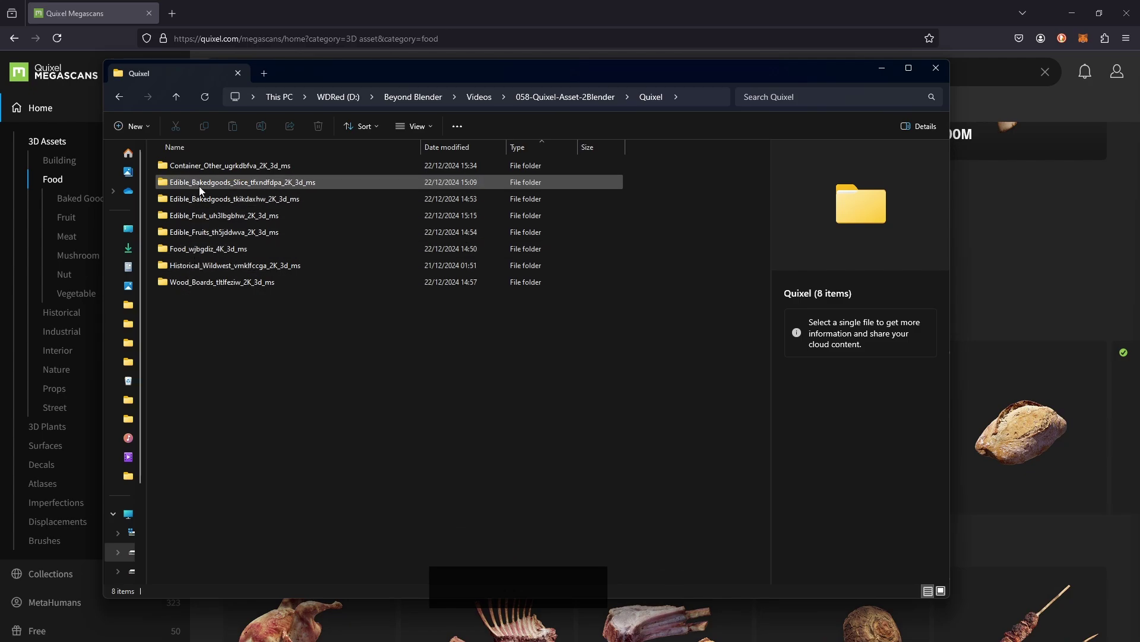
double_click(297, 248)
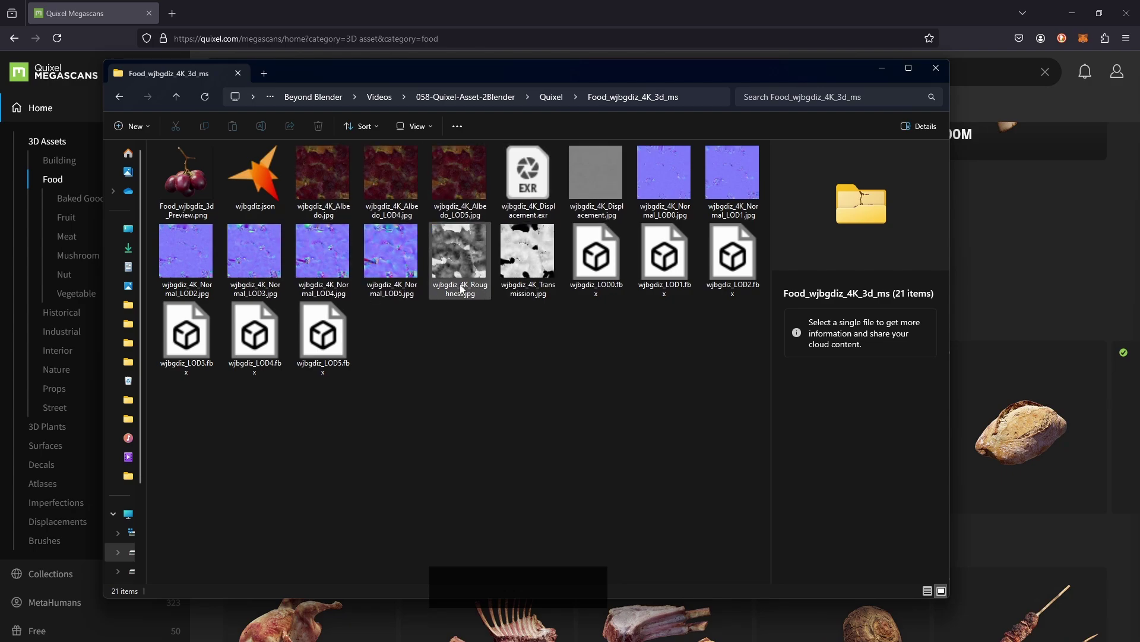
Show the folder's files as a list and preview the image Food_wjbgdiz_3d_Preview.png
right_click(454, 341)
left_click(508, 348)
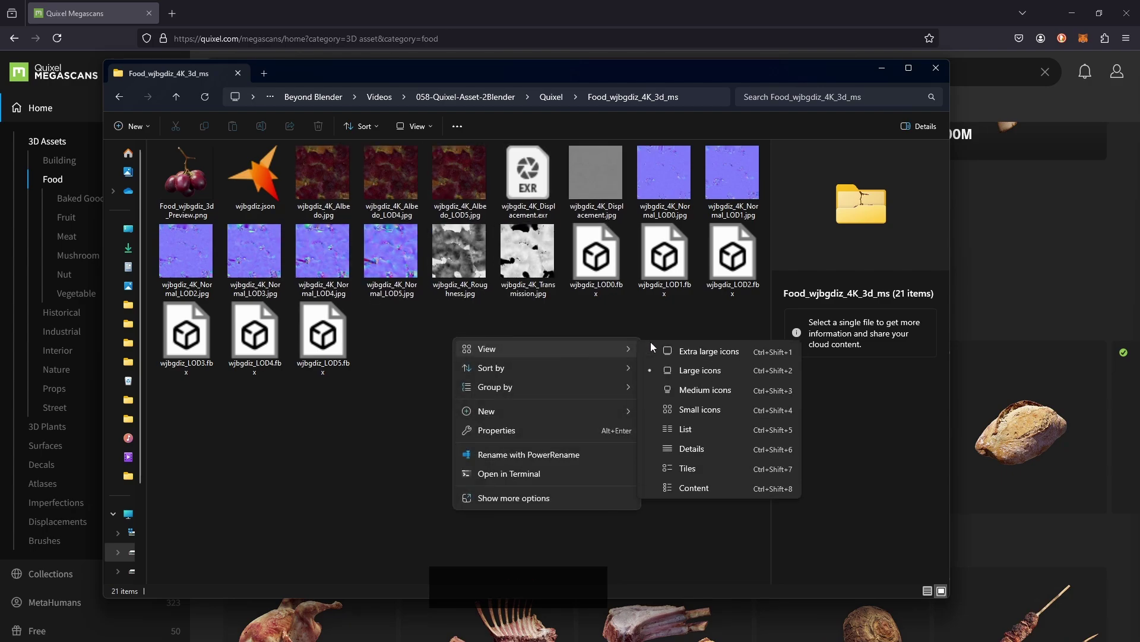
left_click(695, 429)
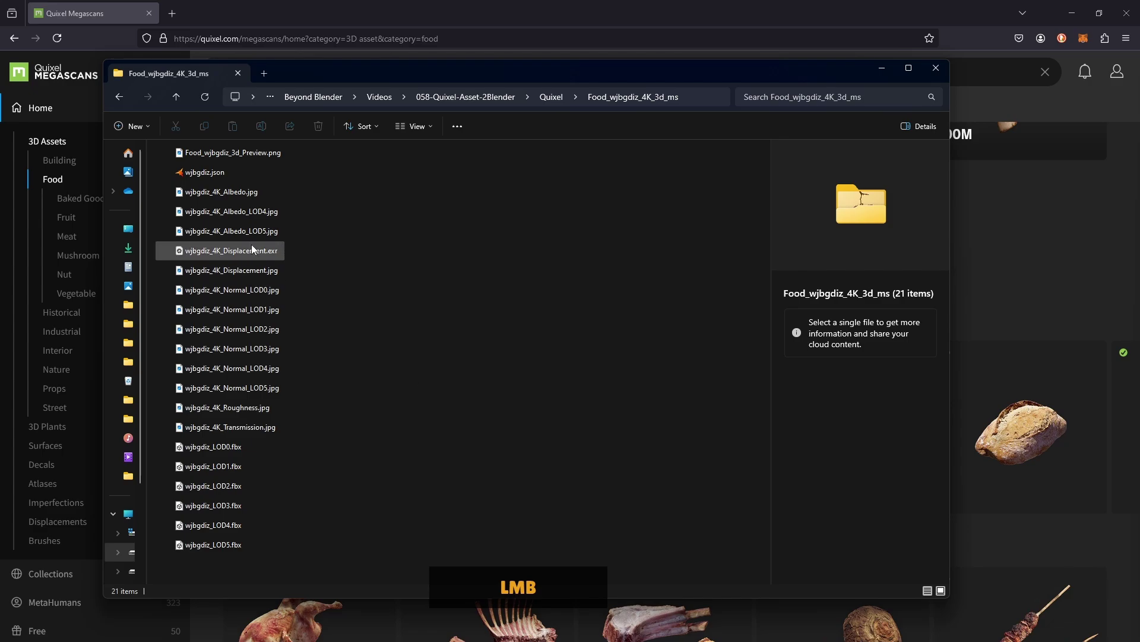
left_click(231, 156)
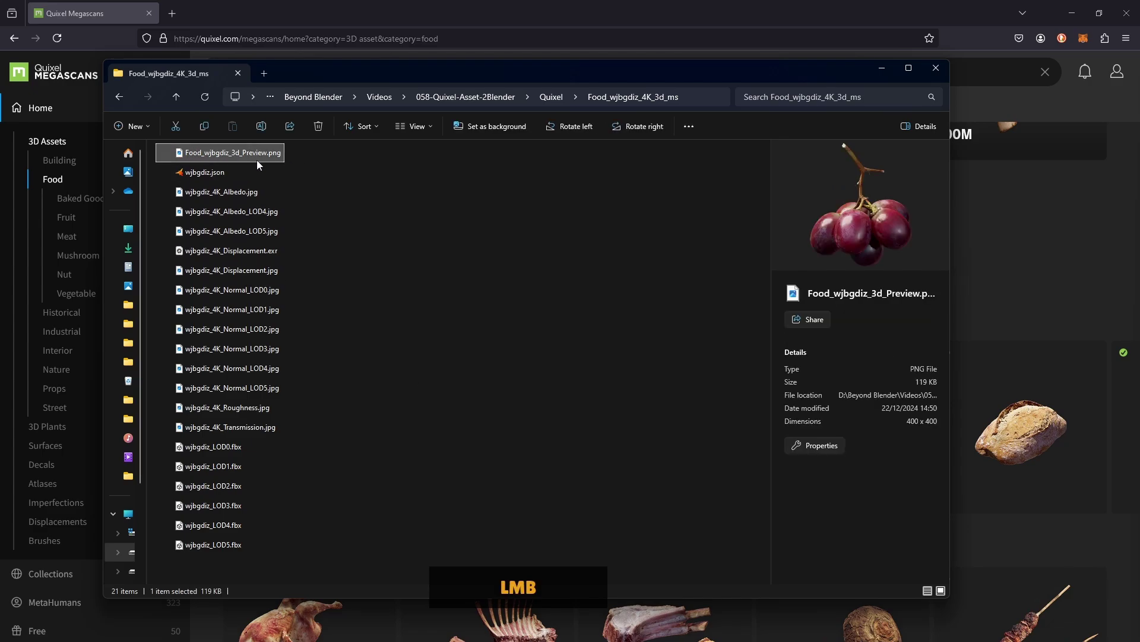
left_click(237, 152)
left_click(596, 310)
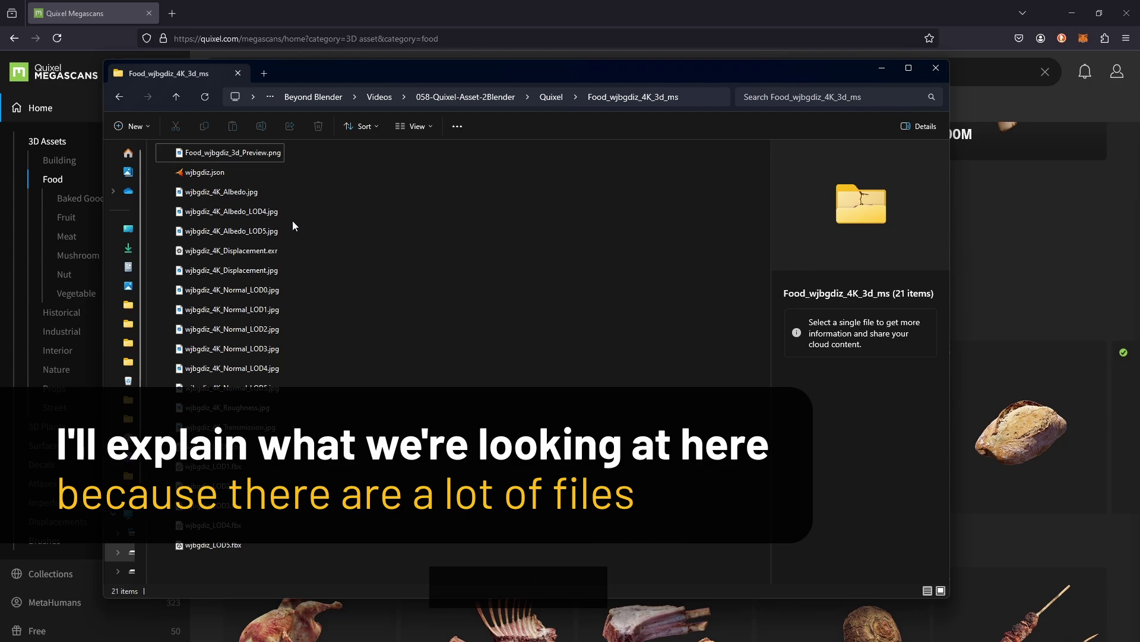
Examine the albedo, roughness, transmission and displacement texture files, including the EXR displacement and the LOD4 and LOD5 albedo versions
left_click(255, 196)
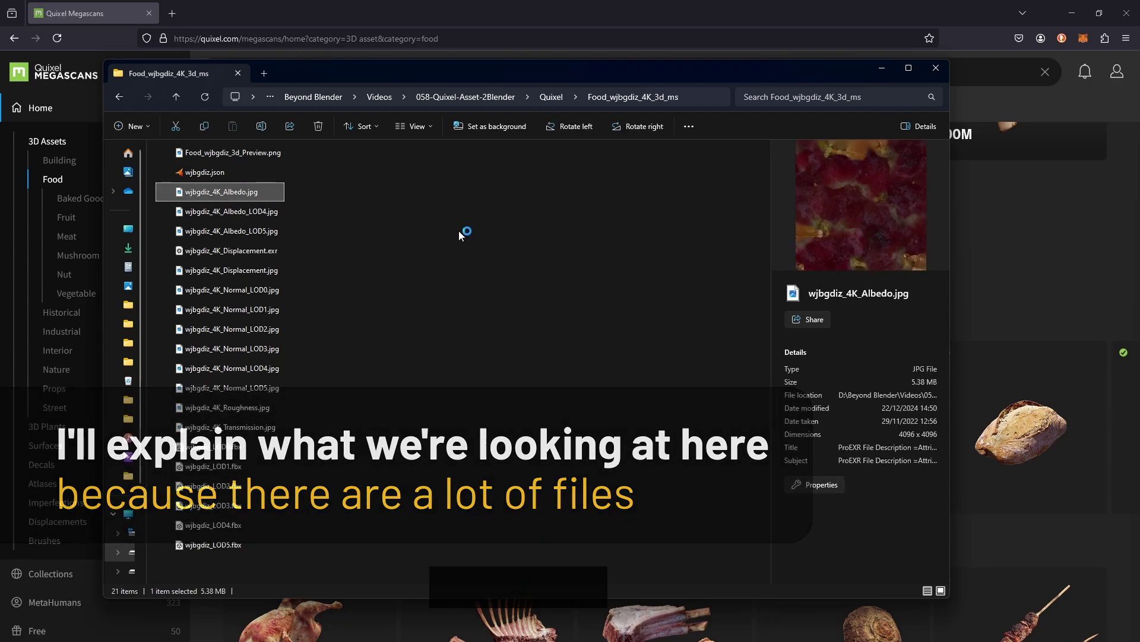
left_click(252, 408)
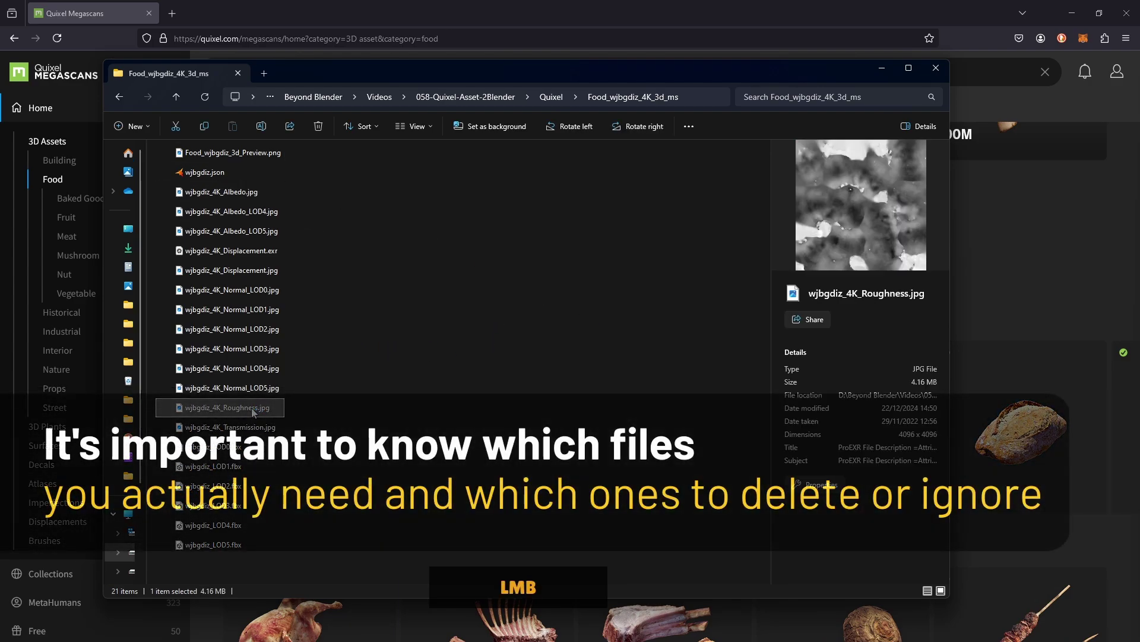
left_click(230, 427)
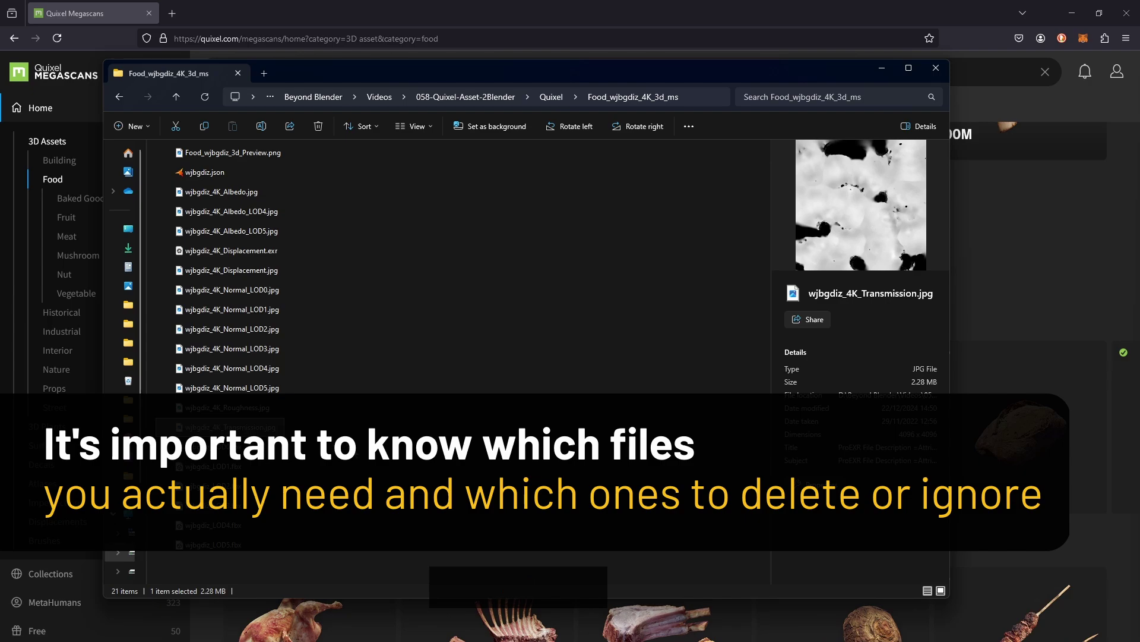
scroll(302, 369, "down", 2)
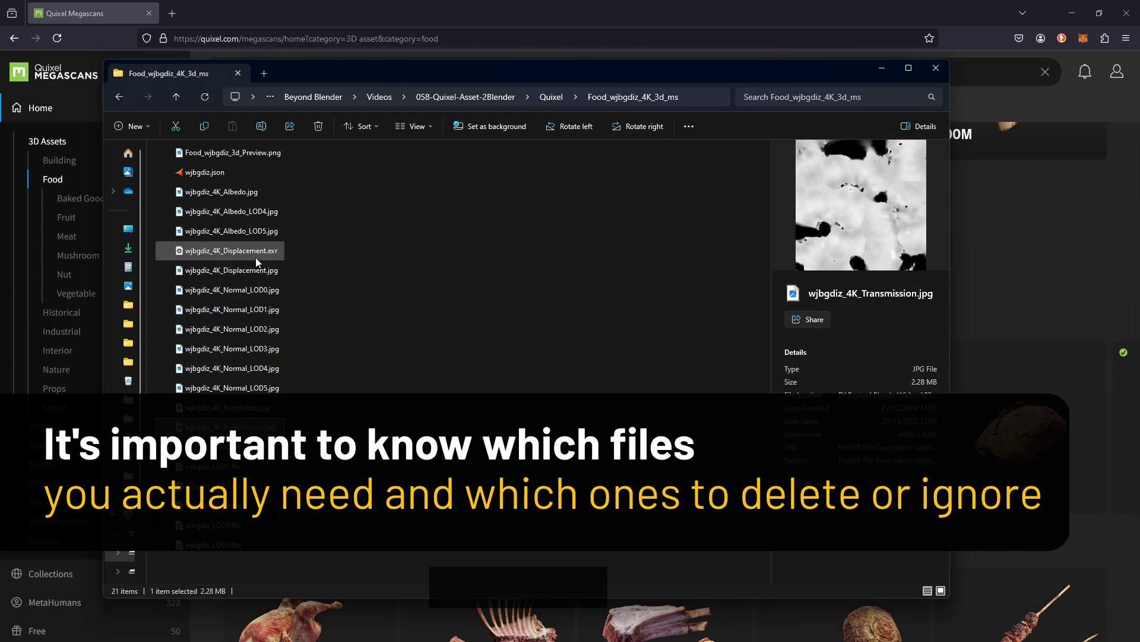
left_click(253, 272)
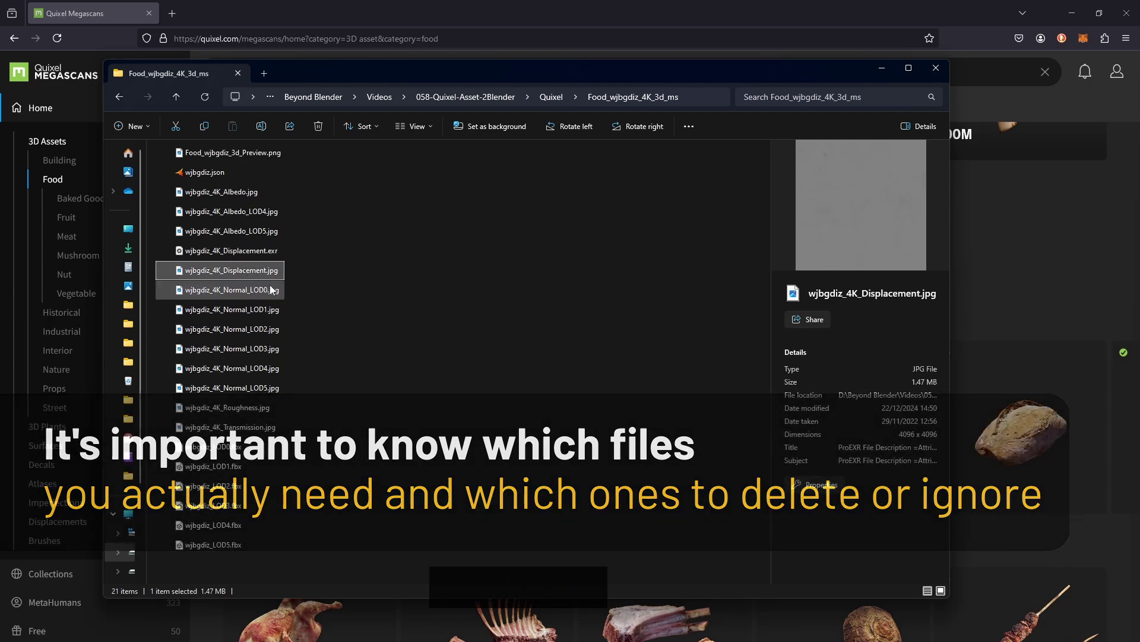
left_click(259, 252)
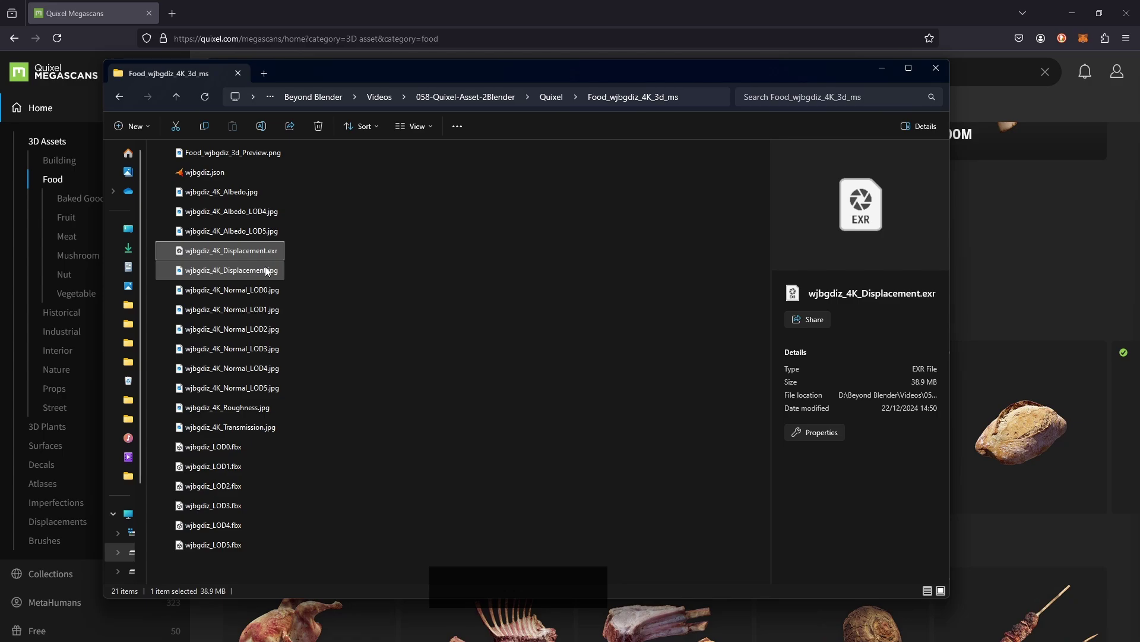
left_click_drag(313, 273, 336, 222)
left_click(250, 231)
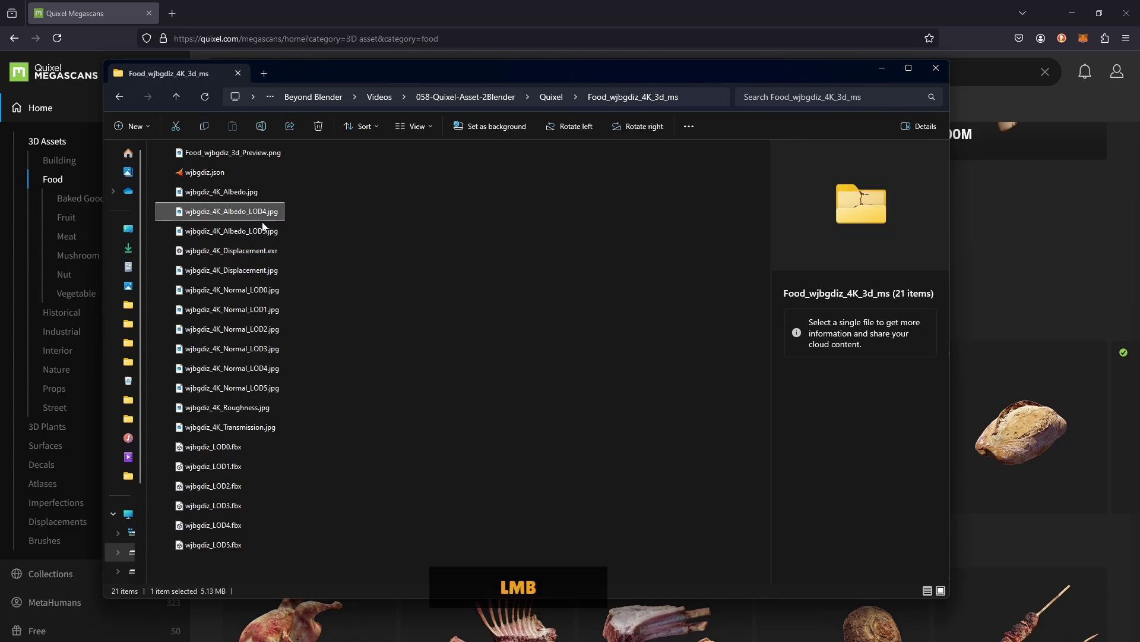
Review the group of lower-detail normal maps from LOD1 to LOD5 against the LOD0 normal map
left_click(281, 308)
left_click(283, 329, "shift")
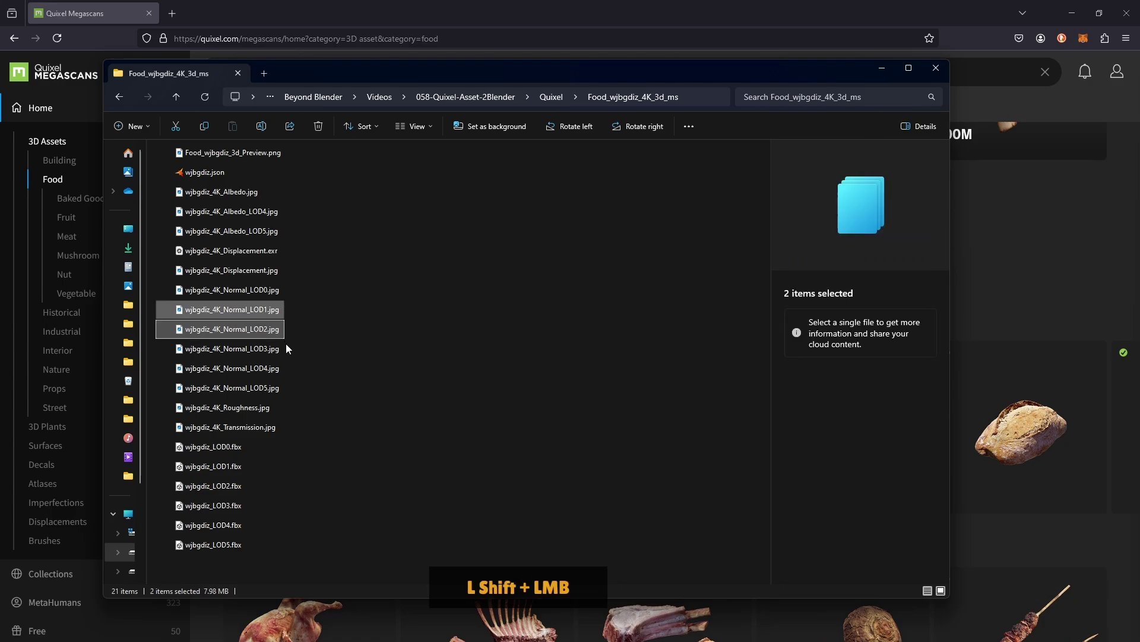
left_click(259, 349, "shift")
left_click(259, 369, "shift")
left_click(261, 388, "shift")
left_click(447, 365)
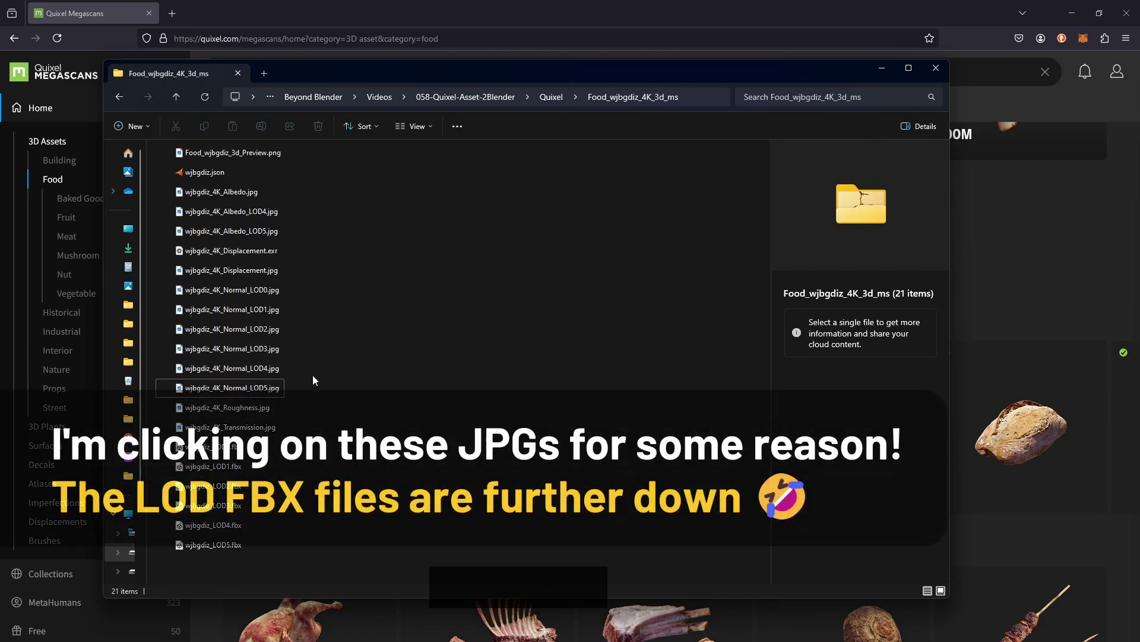
left_click(262, 312)
left_click(263, 331)
key("Down")
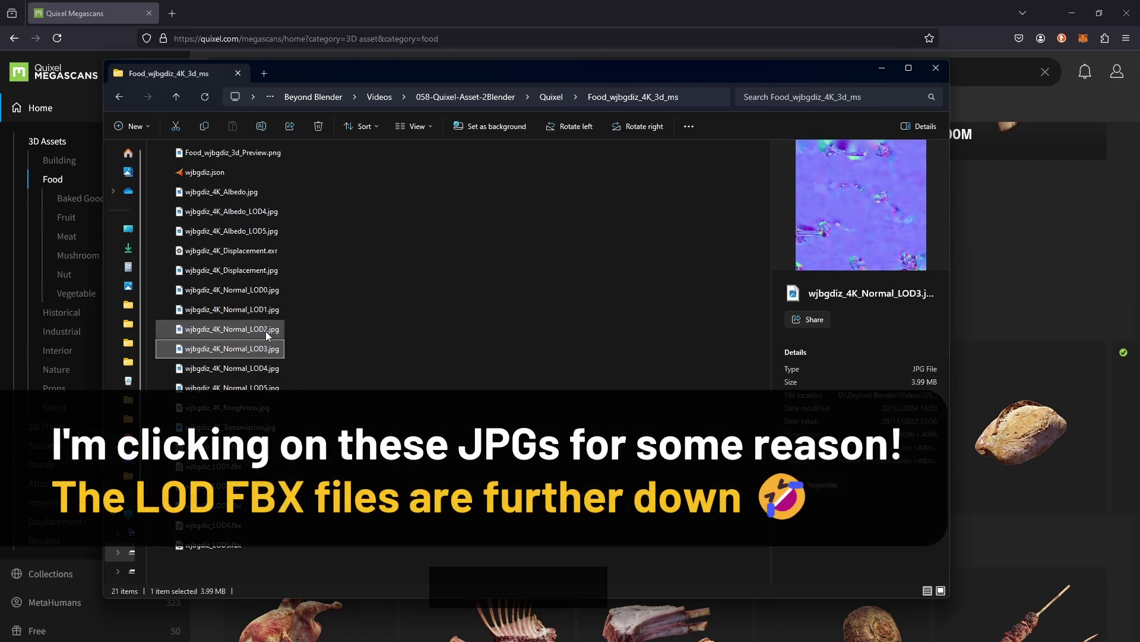
left_click(406, 326)
left_click(262, 309)
left_click(265, 329, "shift")
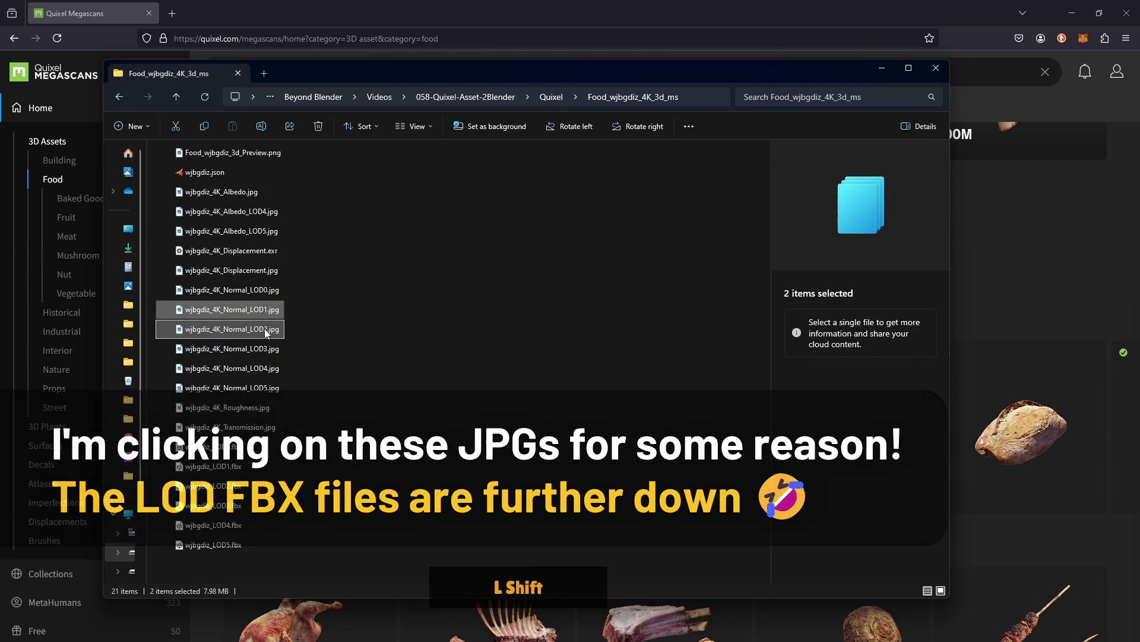
left_click(265, 290, "shift")
left_click(264, 308)
left_click(264, 329, "shift")
Compare the previews of the individual normal maps from LOD0 to LOD4
left_click(266, 290)
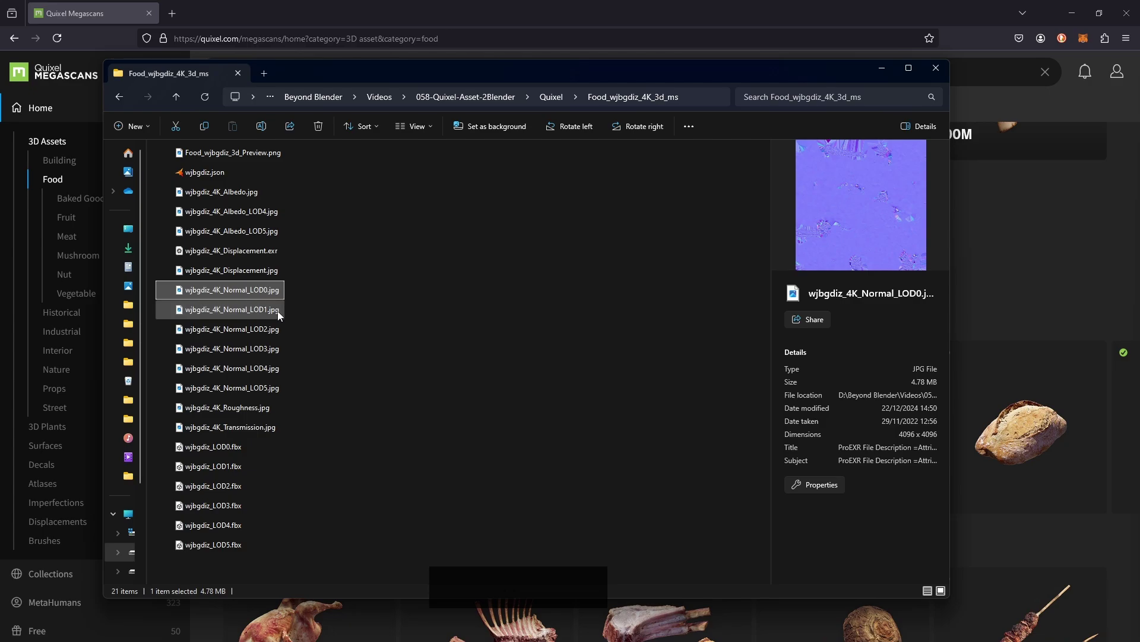
left_click(269, 315)
left_click(269, 347)
left_click(267, 368)
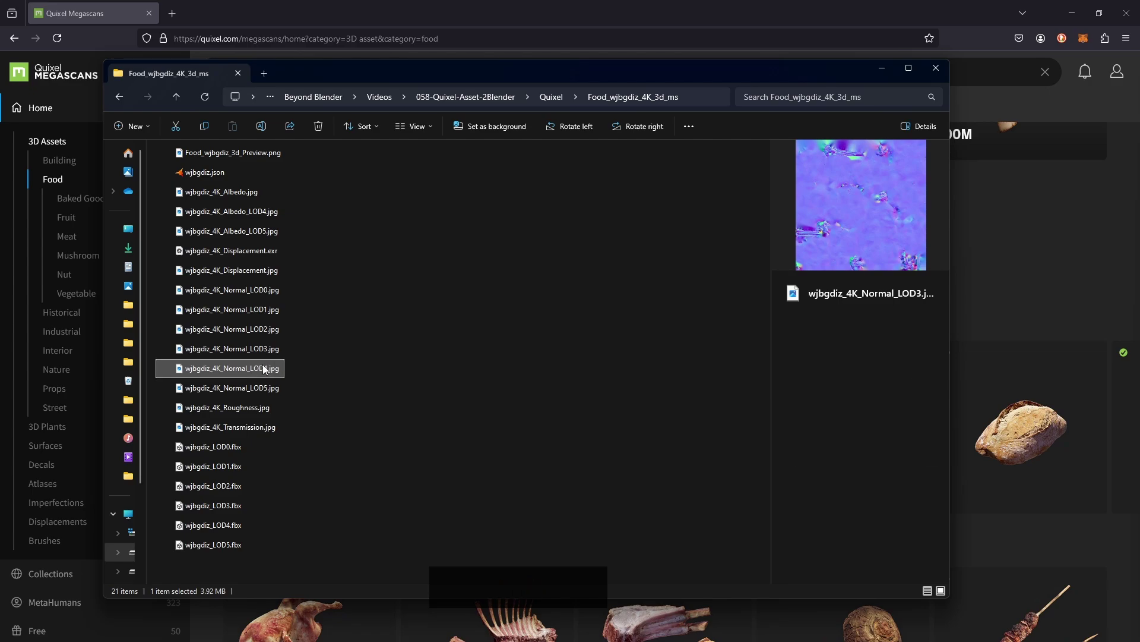
left_click(262, 351)
left_click(264, 330)
left_click(265, 290)
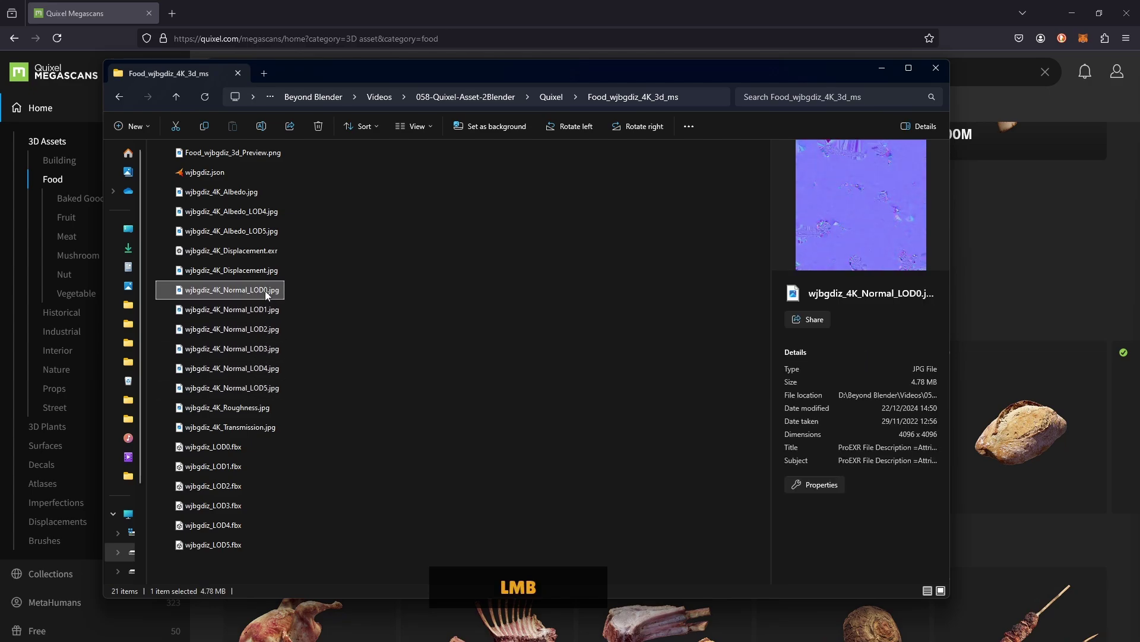
left_click(266, 309)
left_click(269, 349)
left_click(273, 325)
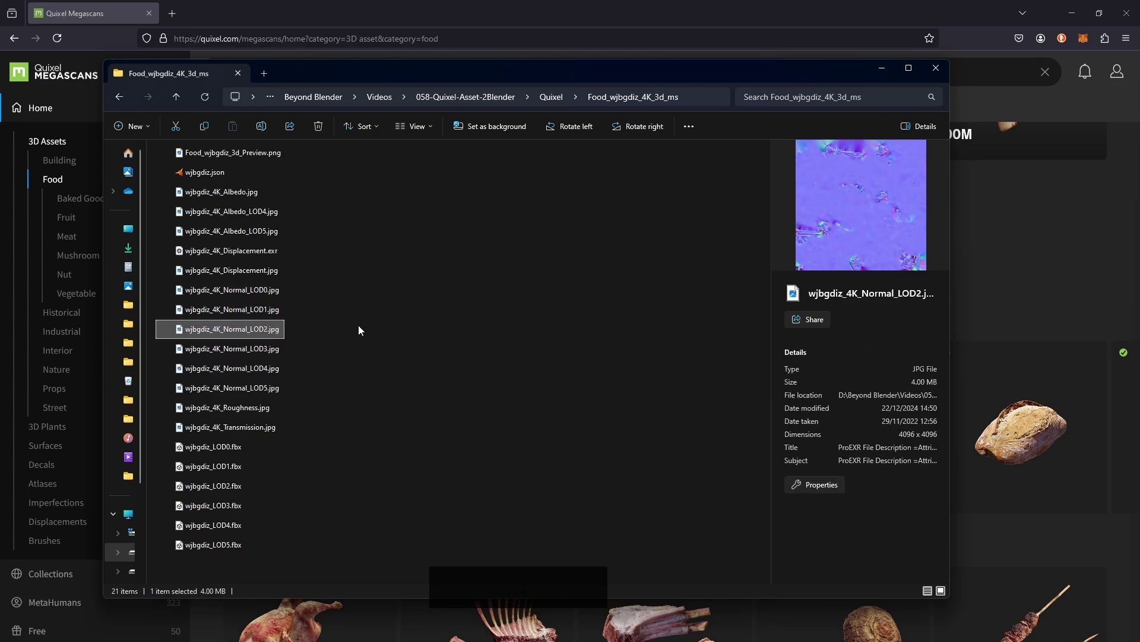
Compare the file details of the highest- and lowest-detail models, wjbgdiz_LOD0.fbx and wjbgdiz_LOD5.fbx
left_click(247, 447)
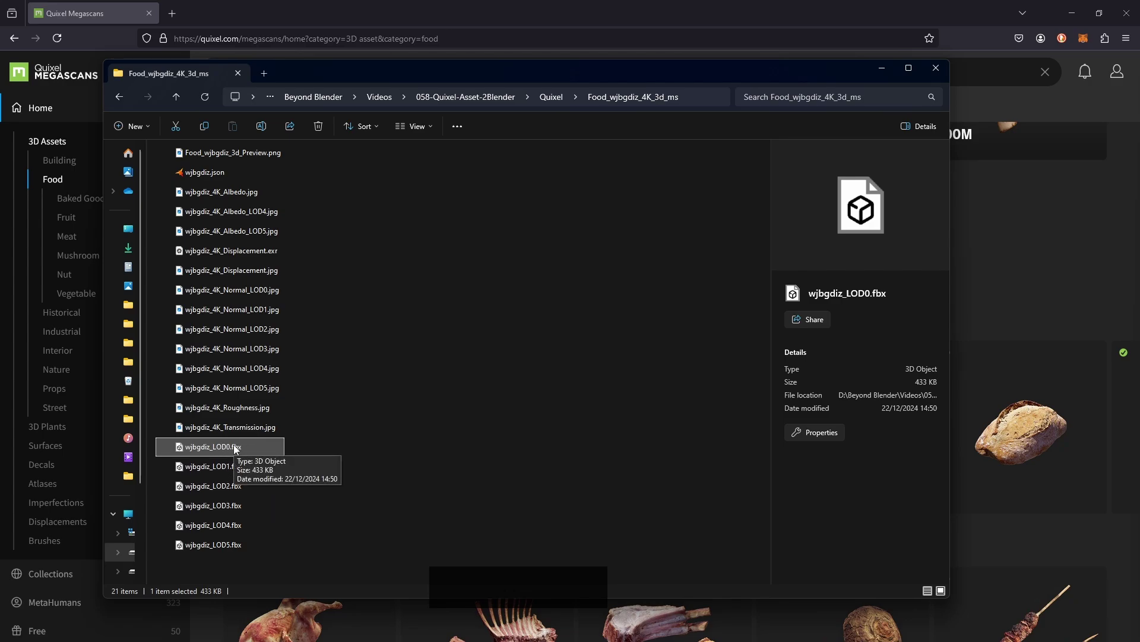
scroll(237, 458, "down", 1)
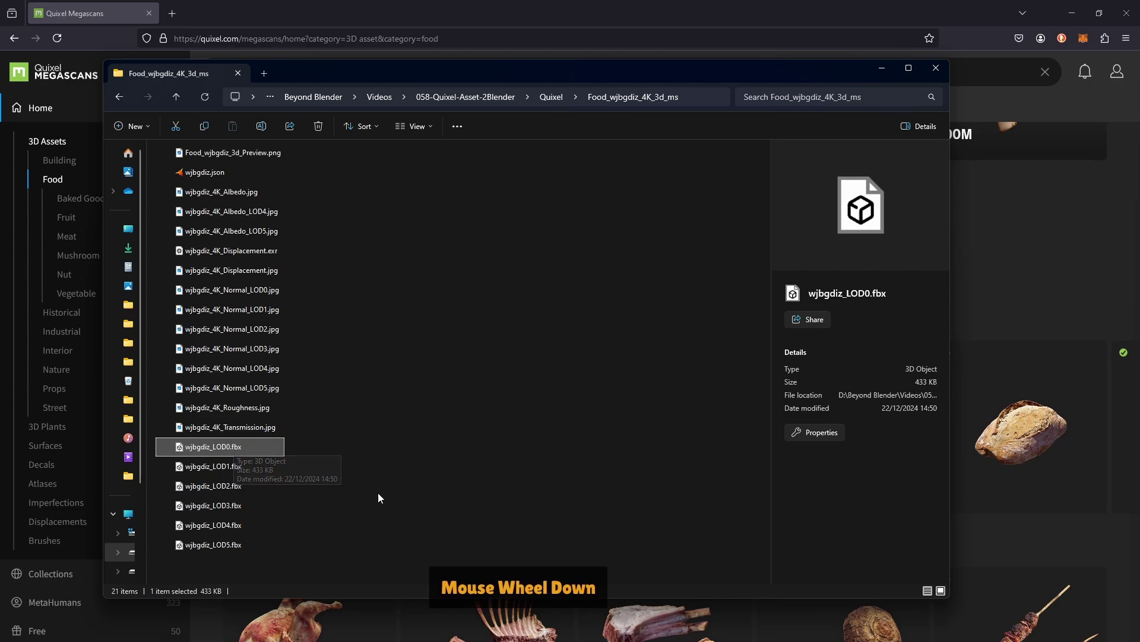
left_click(238, 544)
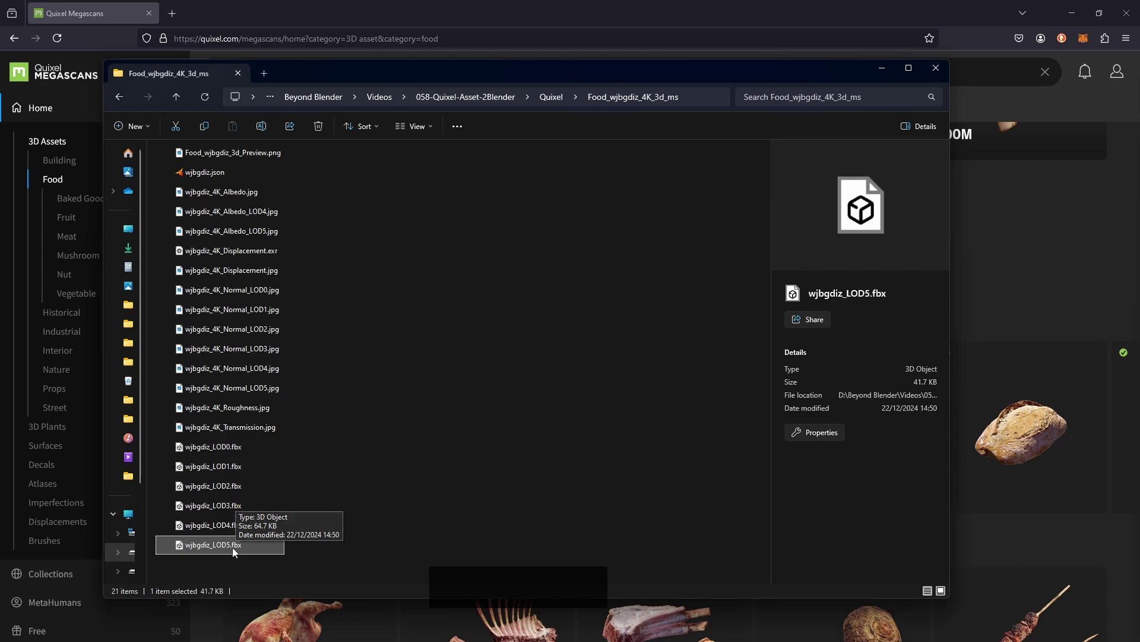
left_click(477, 252)
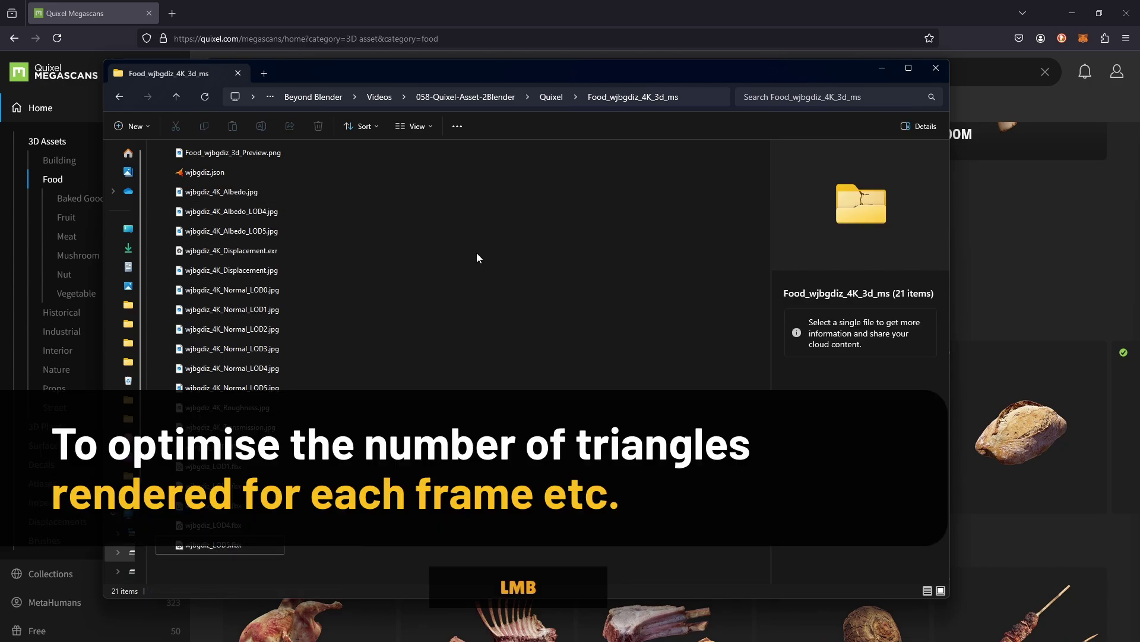
Show the folder's files as large icons
right_click(483, 239)
mouse_move(536, 245)
left_click(749, 275)
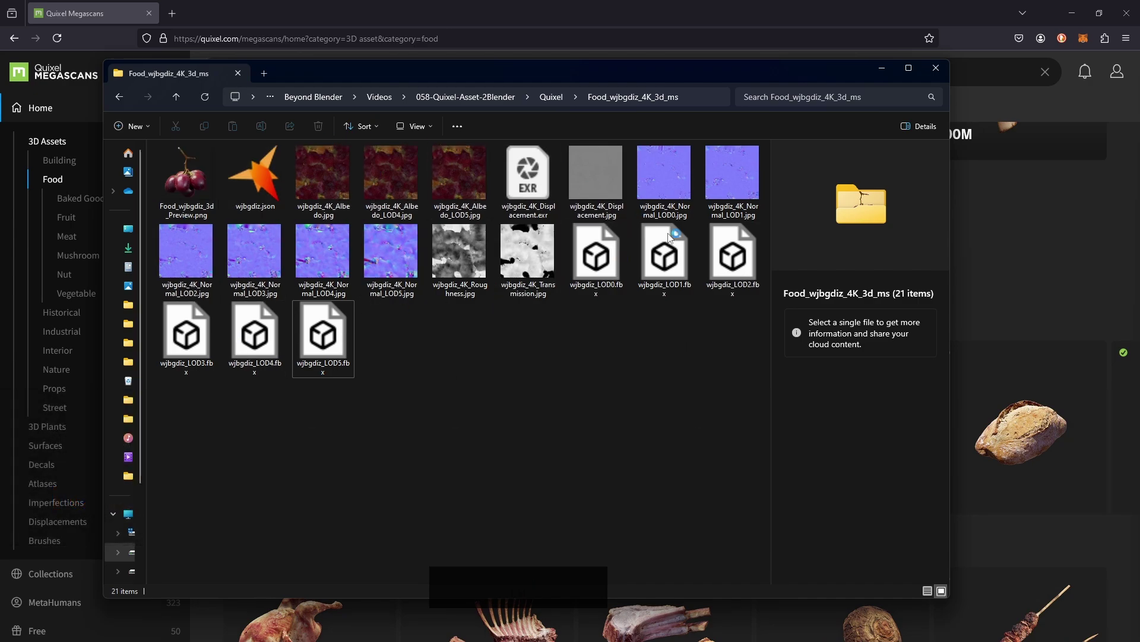
left_click(558, 419)
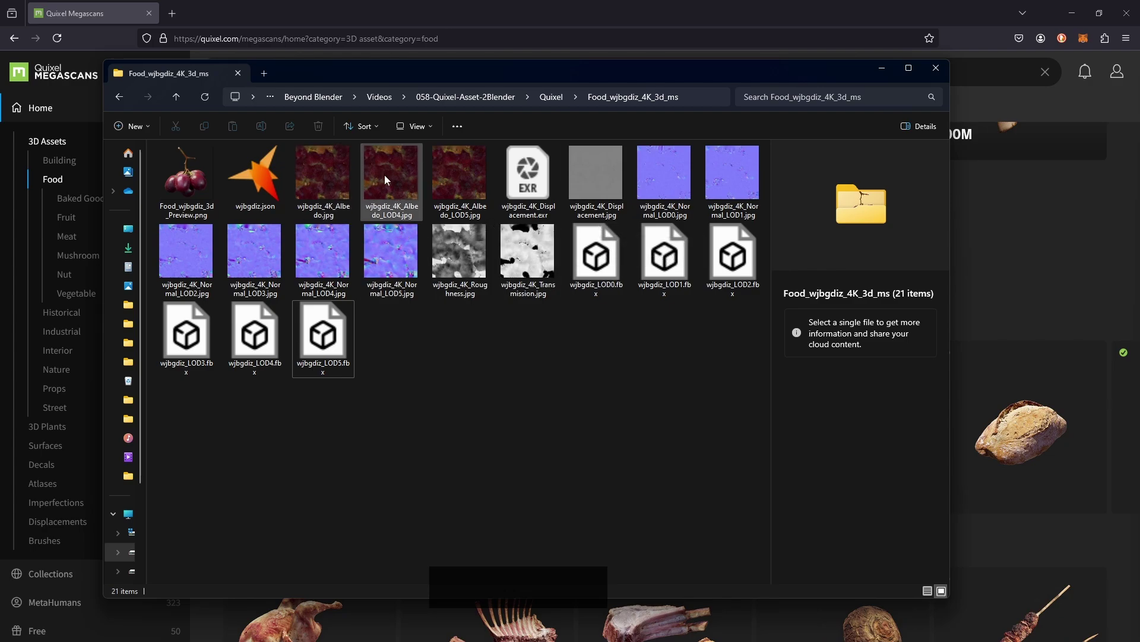
Select the needed grape asset files together: Albedo.jpg, Displacement.jpg, Normal_LOD0.jpg, Roughness.jpg, Transmission.jpg and LOD0.fbx
left_click(323, 175)
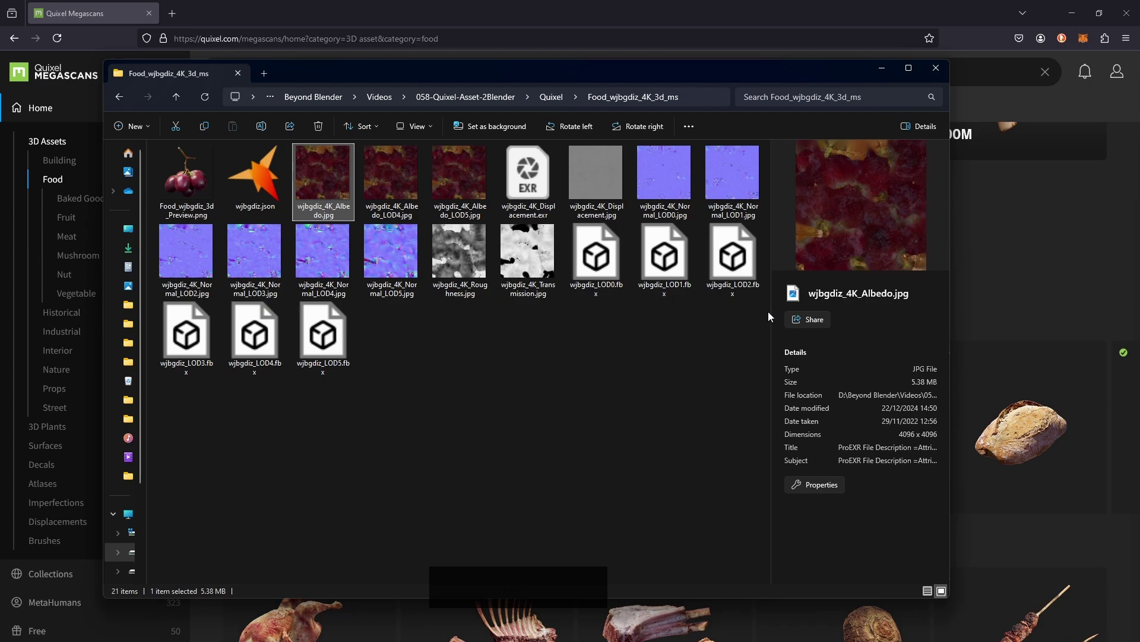
left_click(599, 177, "ctrl")
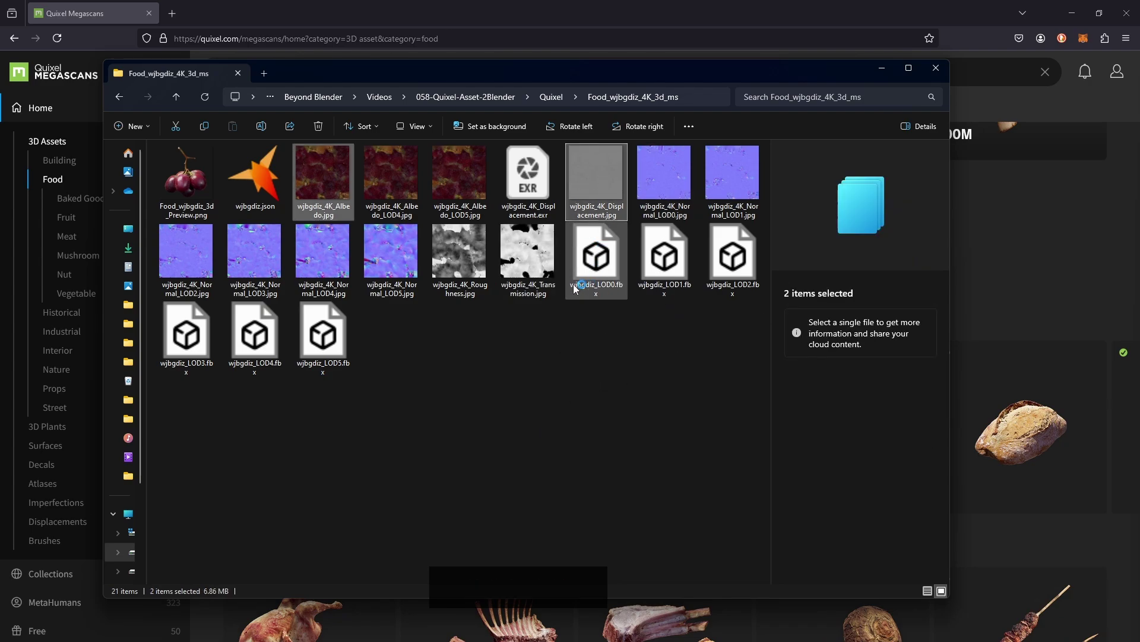
left_click(663, 178, "ctrl")
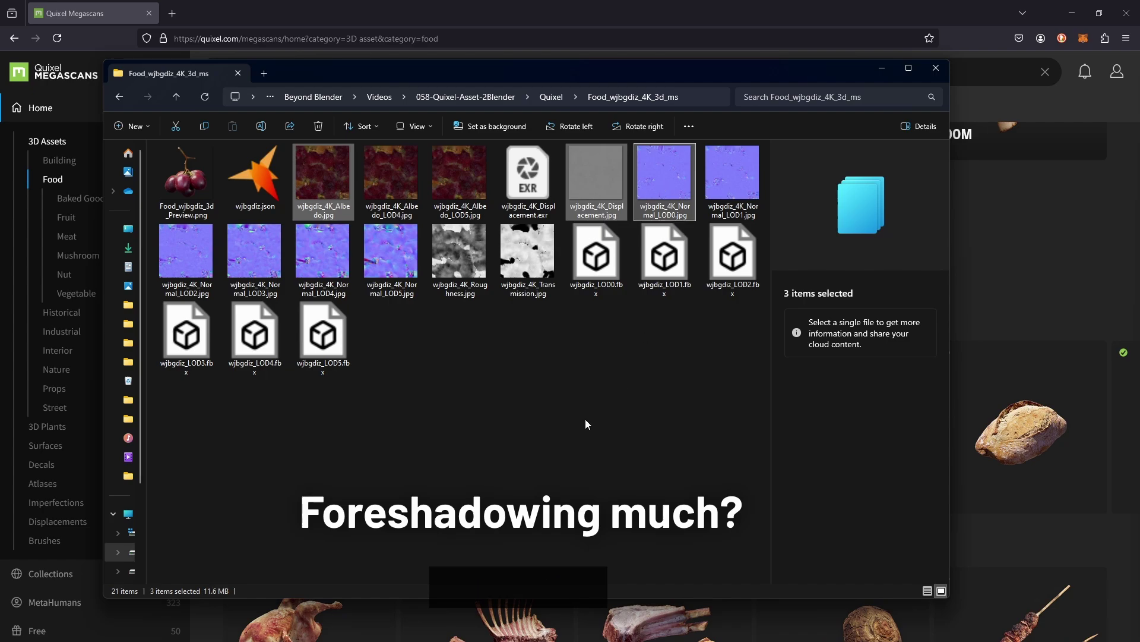
left_click(460, 256, "ctrl")
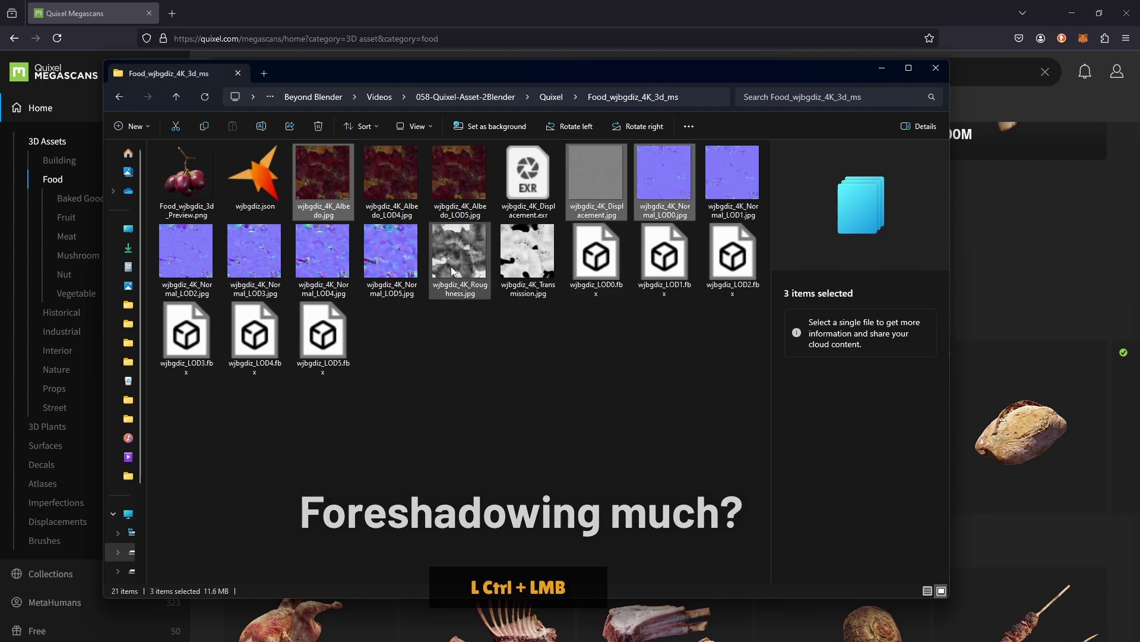
left_click(528, 256, "ctrl")
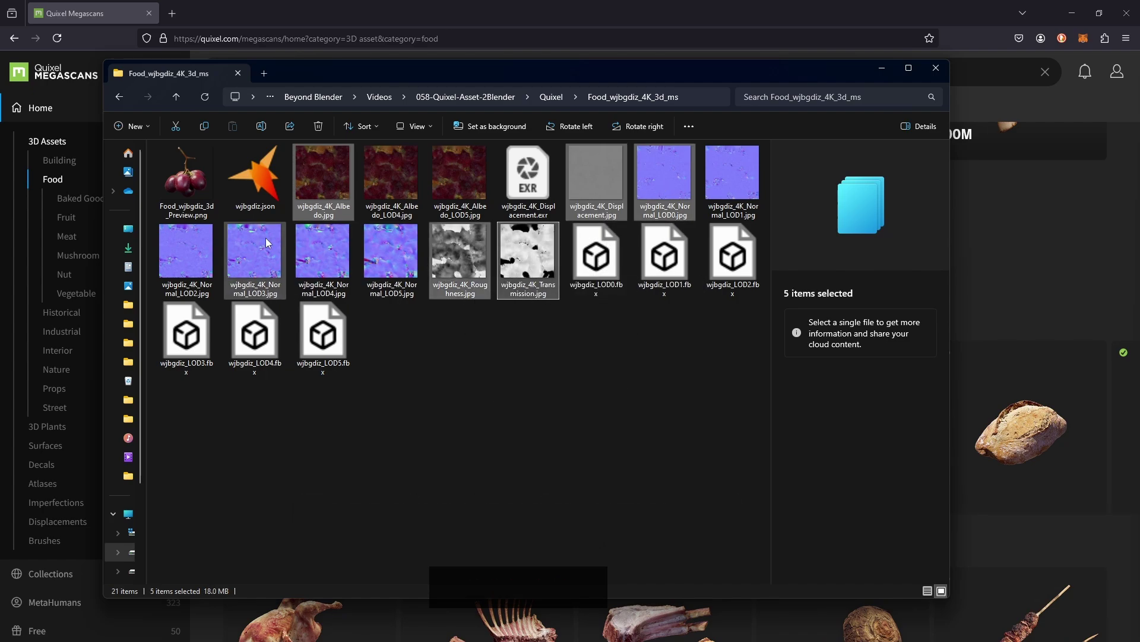
left_click(596, 262, "ctrl")
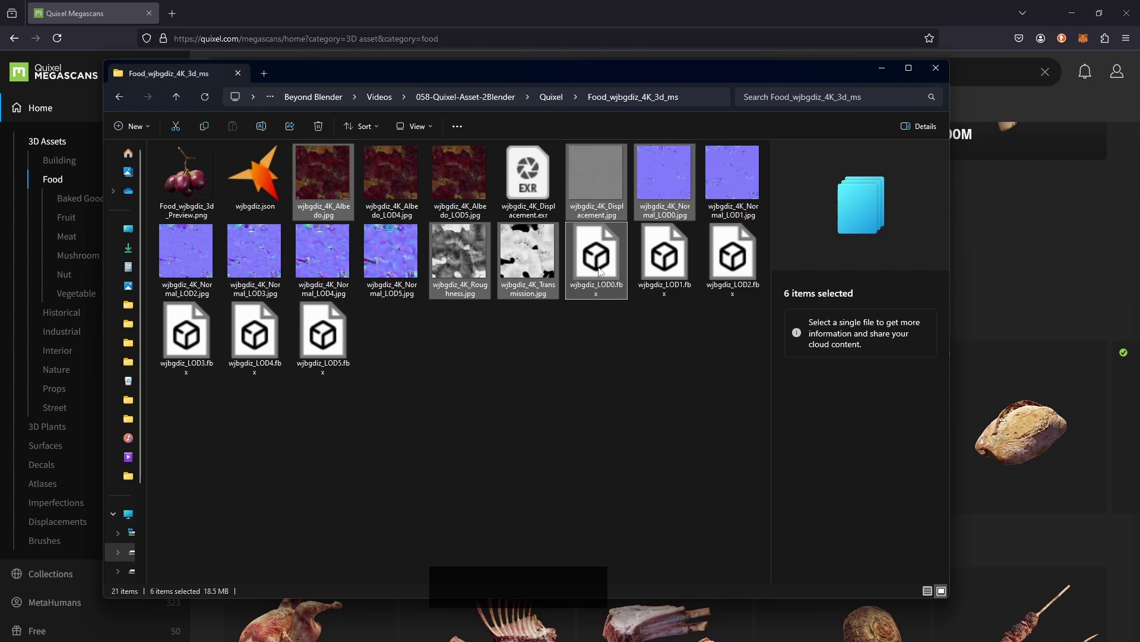
Open the Edible_Bakedgoods_tkikdaxhw_2K_3d_ms folder and look over its texture maps and LOD models
left_click(597, 363)
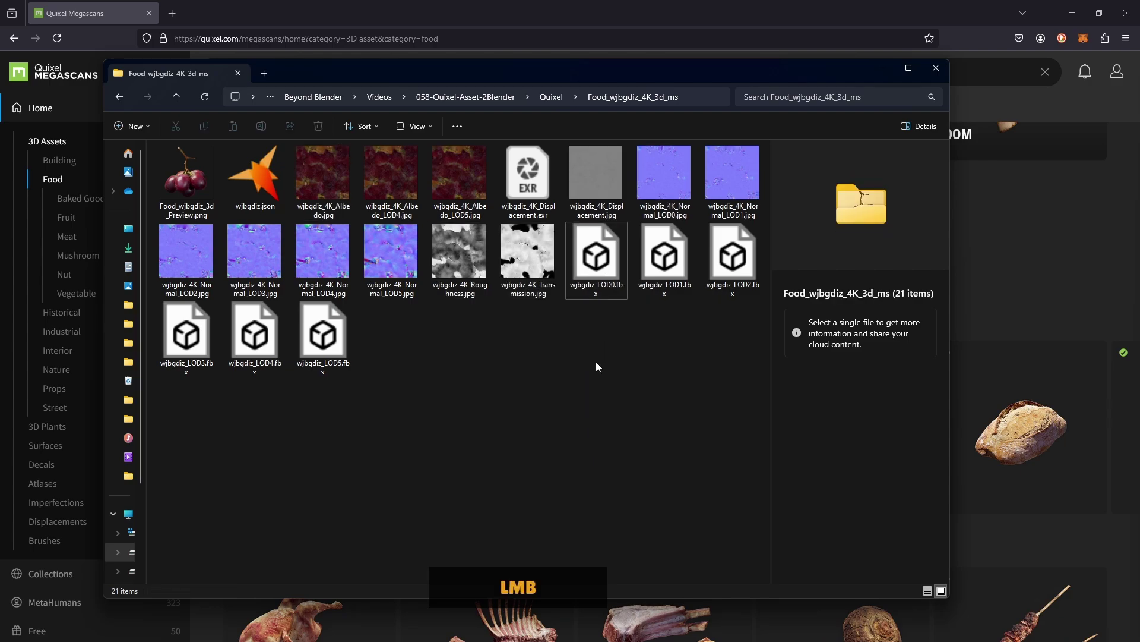
left_click(553, 96)
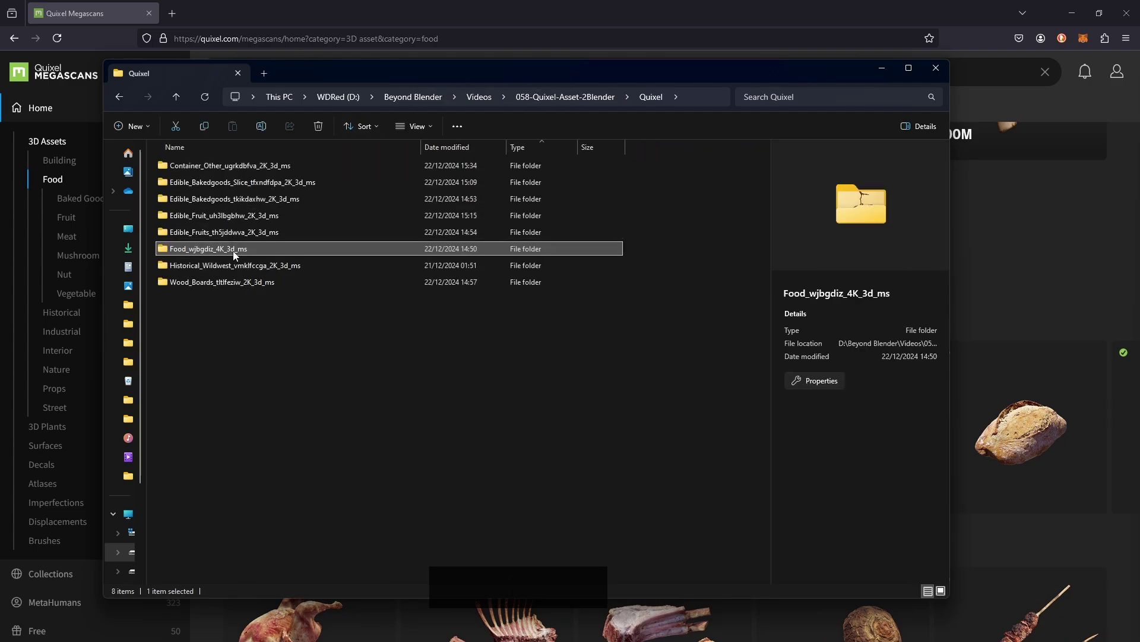
double_click(230, 199)
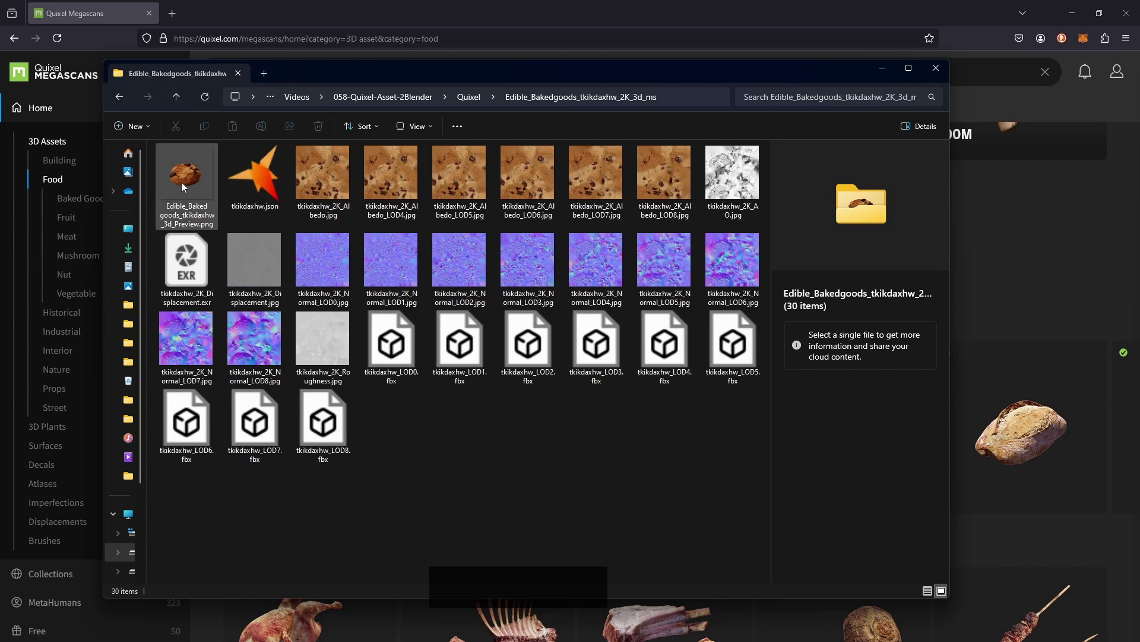
left_click(182, 188)
left_click(490, 469)
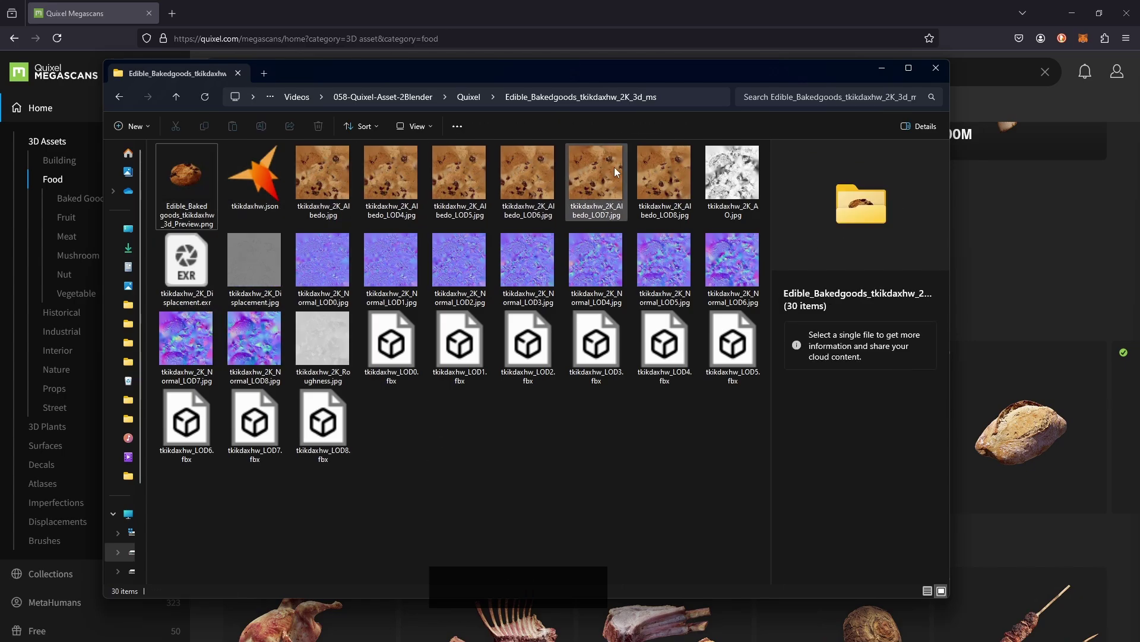
left_click(480, 422)
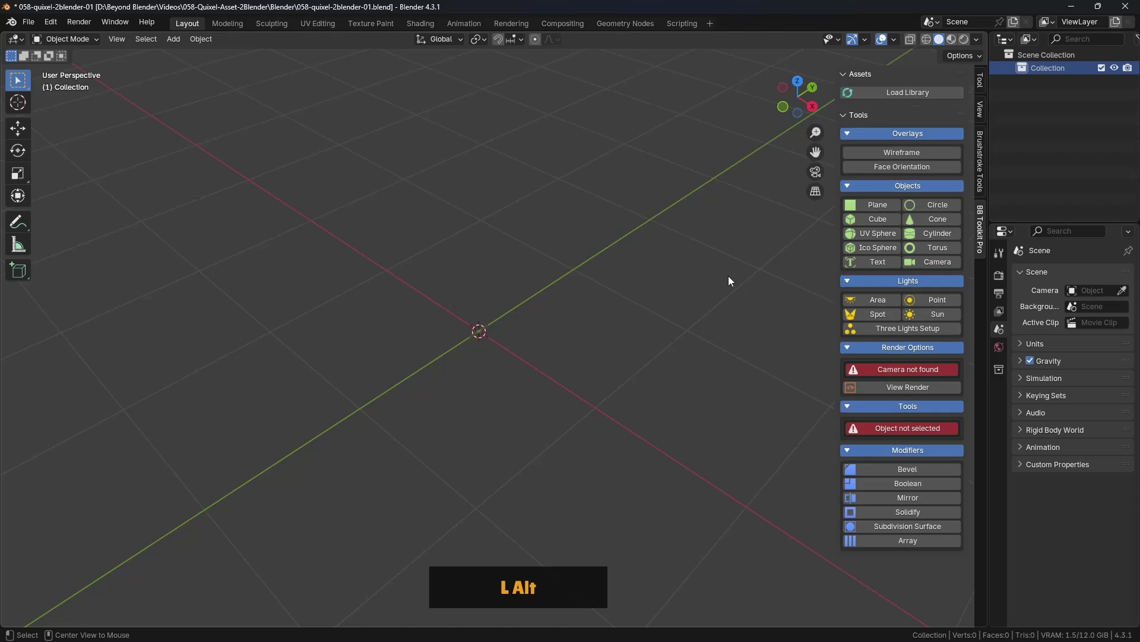
Switch to Blender and place the file window, opened at Food_wjbgdiz_4K_3d_ms, over one side of the viewport
key("alt+Tab")
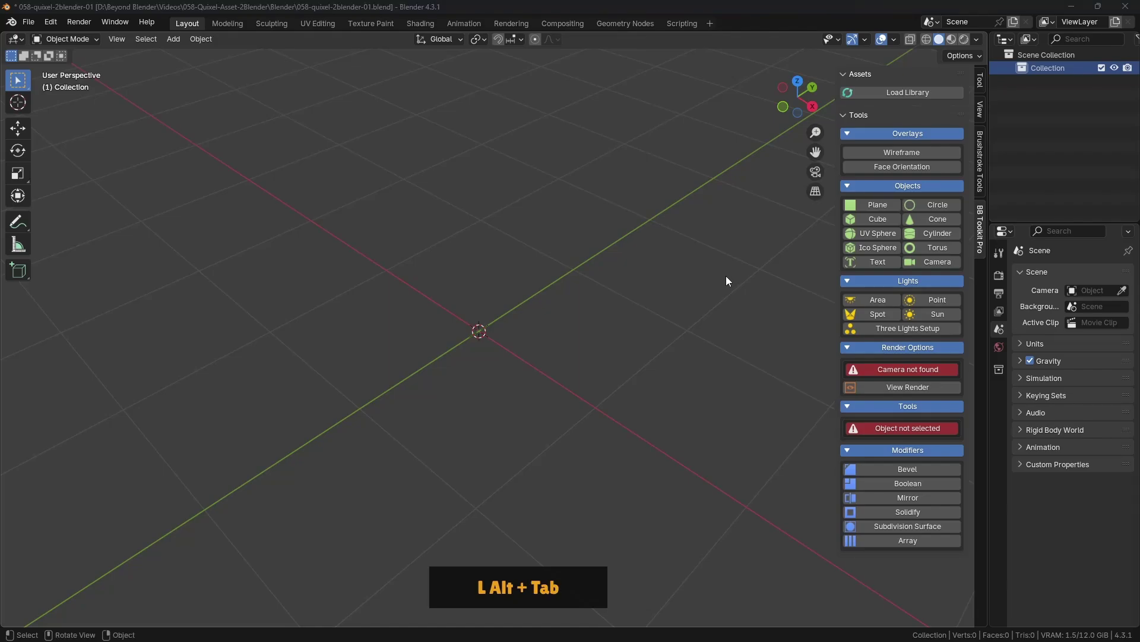
key("alt+Tab")
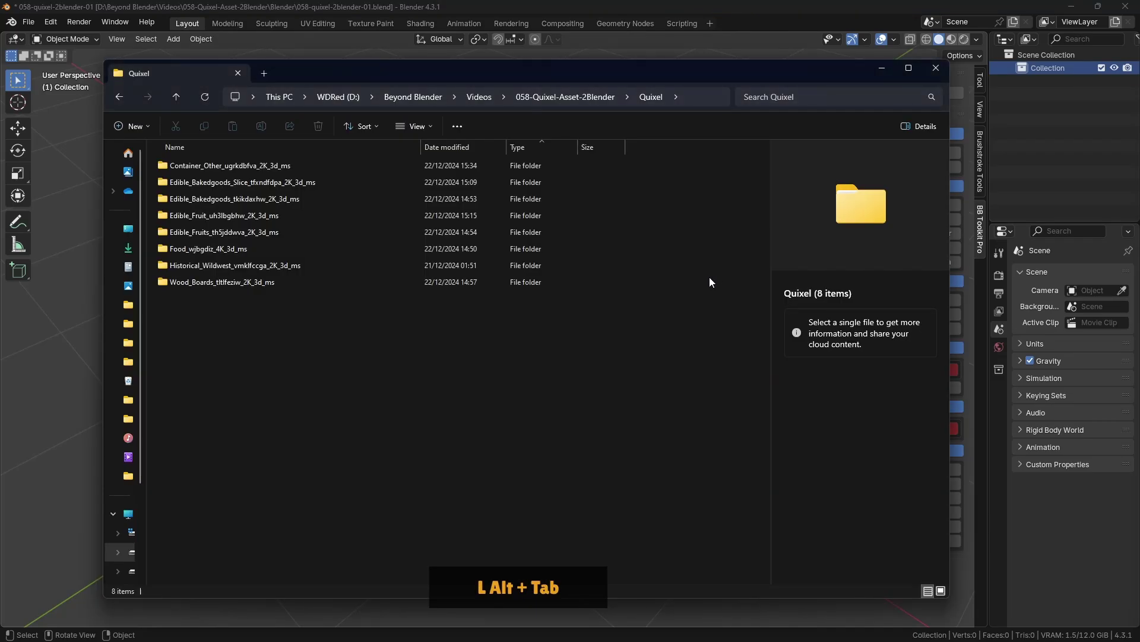
left_click(426, 65)
left_click_drag(427, 67, 954, 62)
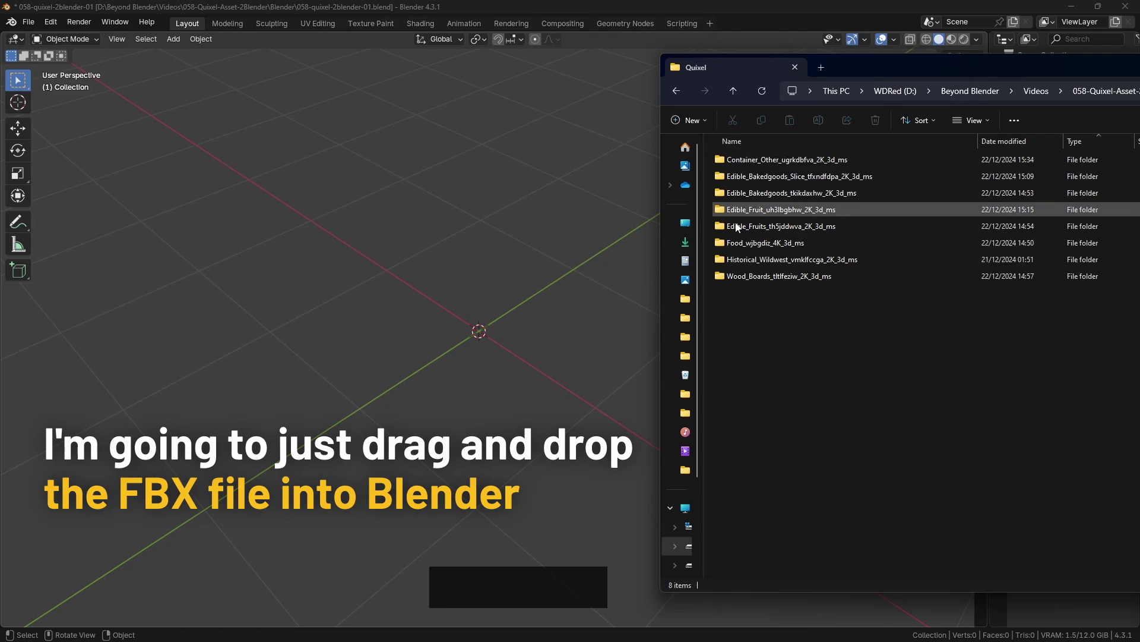
double_click(751, 243)
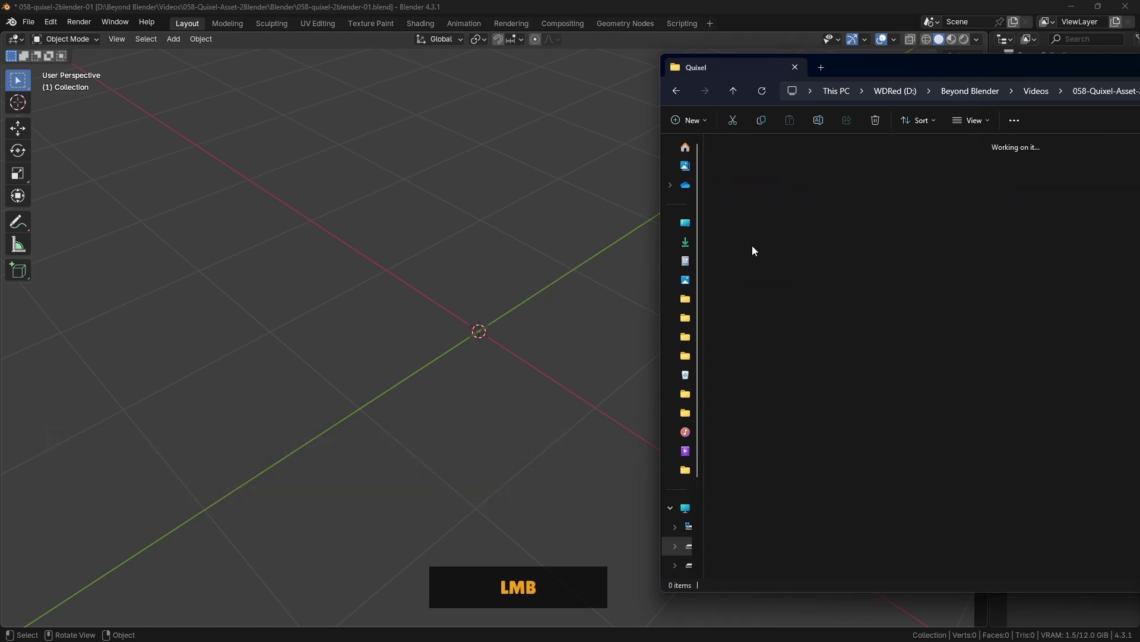
left_click(742, 173)
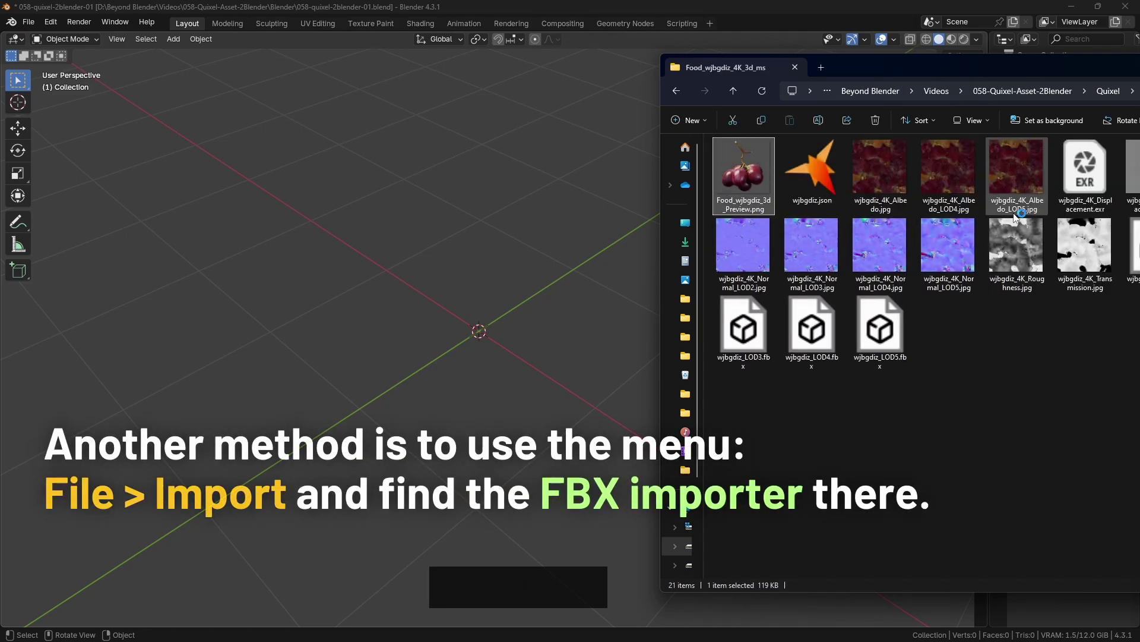
left_click(975, 365)
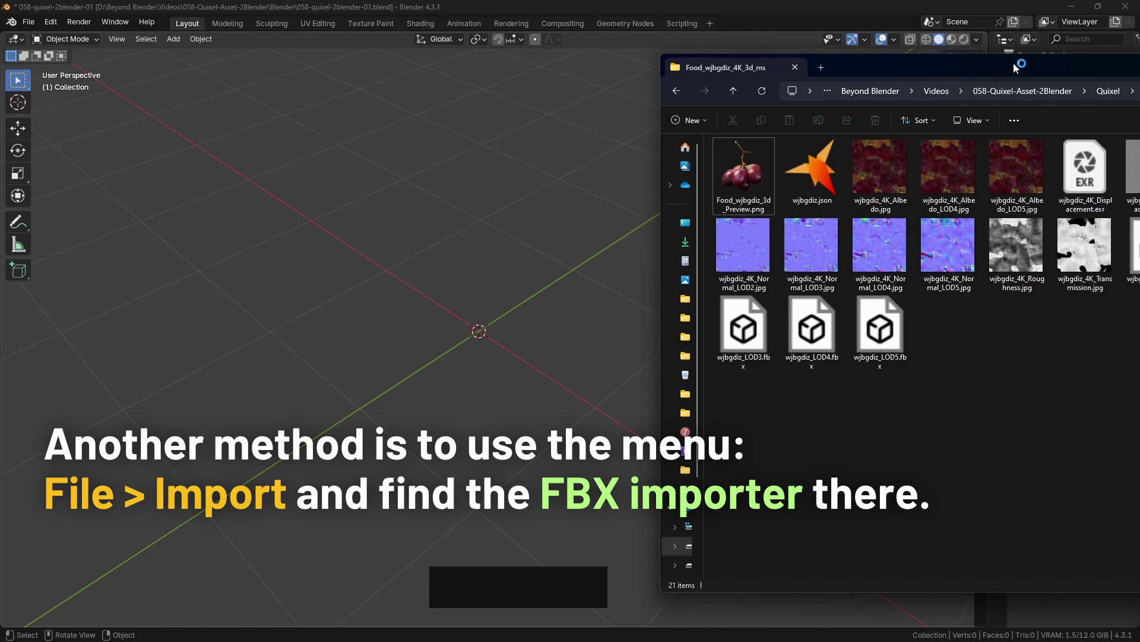
left_click_drag(1017, 64, 803, 60)
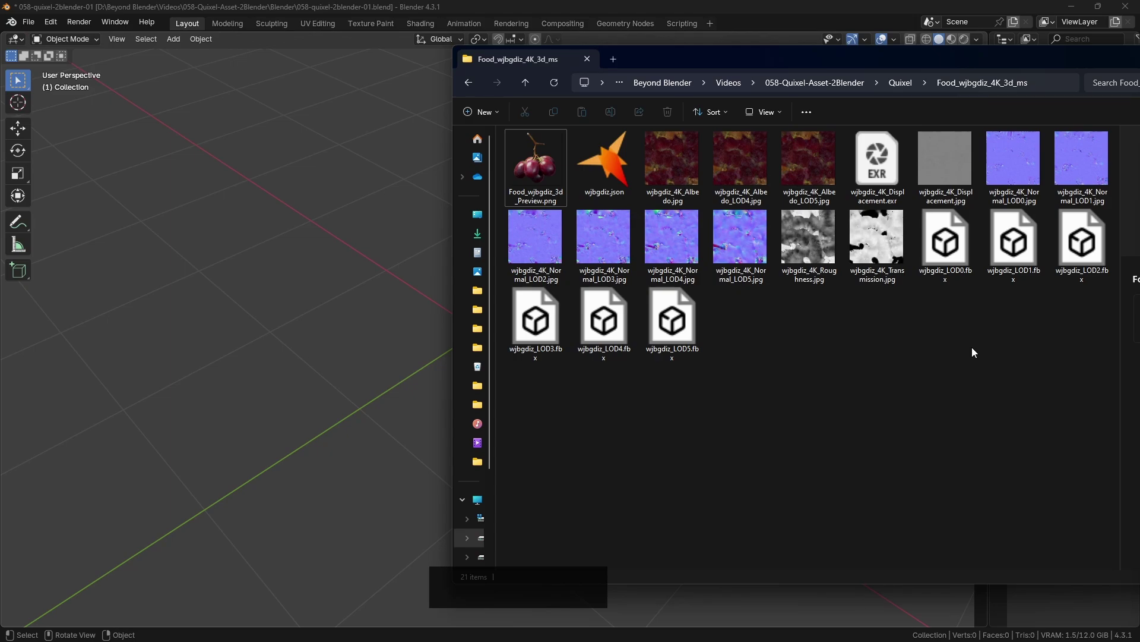
Import wjbgdiz_LOD0.fbx into the scene with the default FBX import settings
left_click_drag(946, 241, 437, 153)
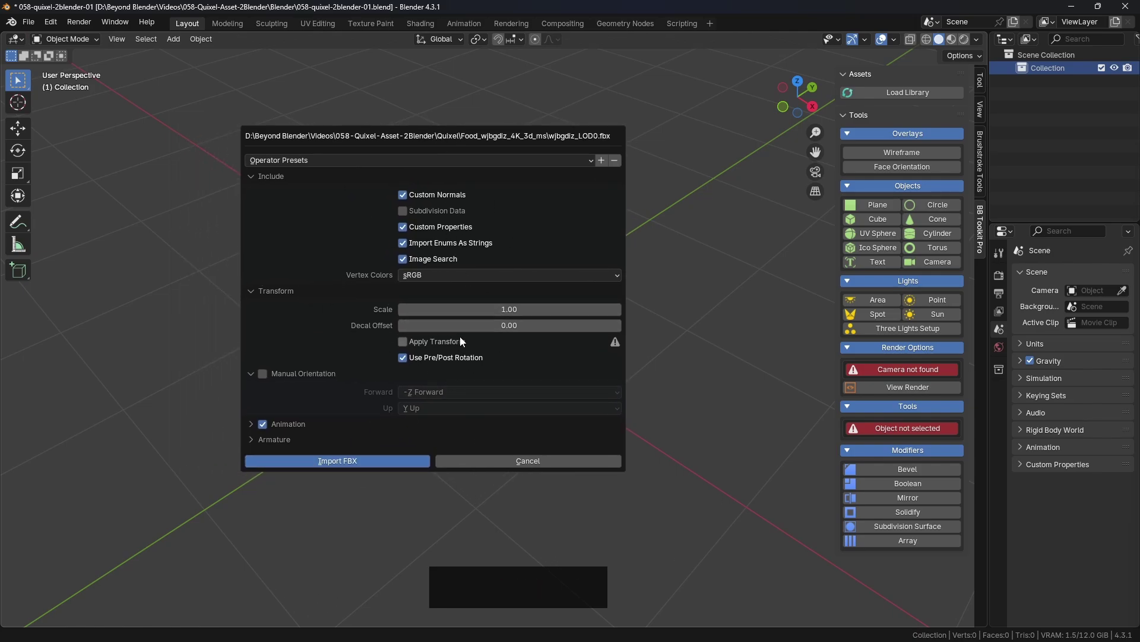
left_click(345, 461)
left_click(593, 350)
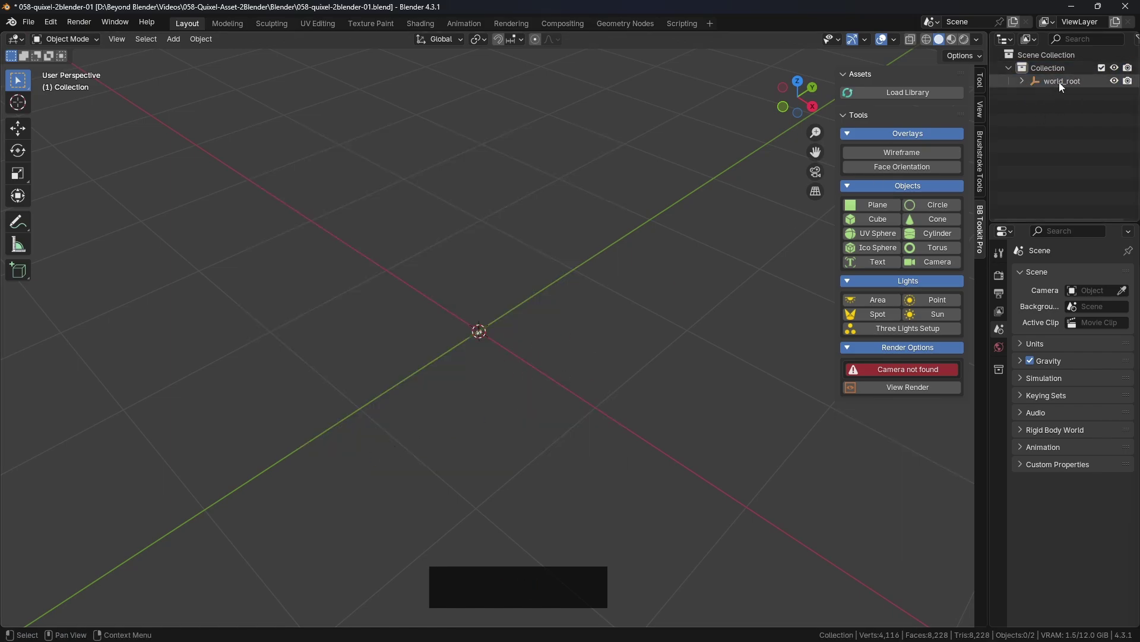
Expand the world_root hierarchy and examine the imported grape mesh from several sides
left_click(1022, 80)
left_click(1063, 81)
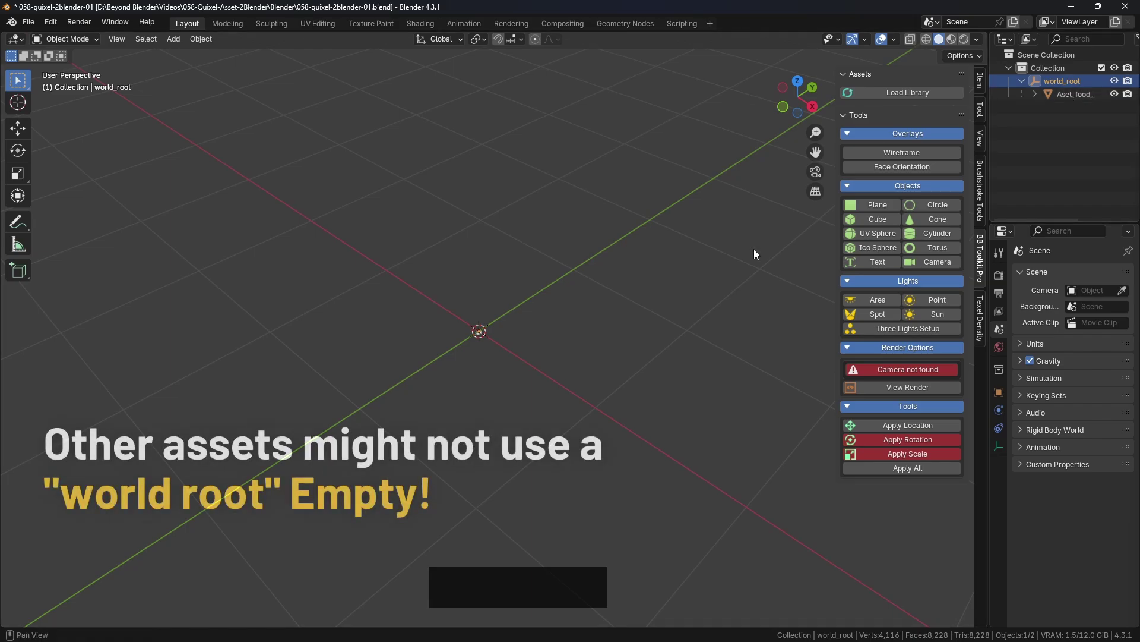
scroll(479, 331, "up", 10)
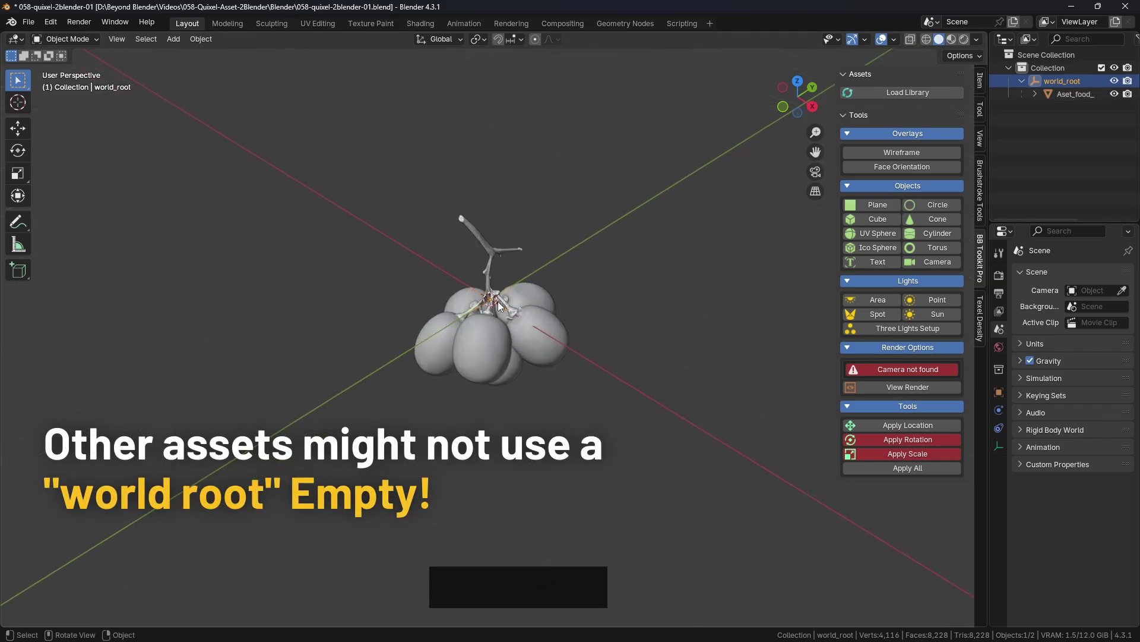
middle_click_drag(622, 279, 314, 248)
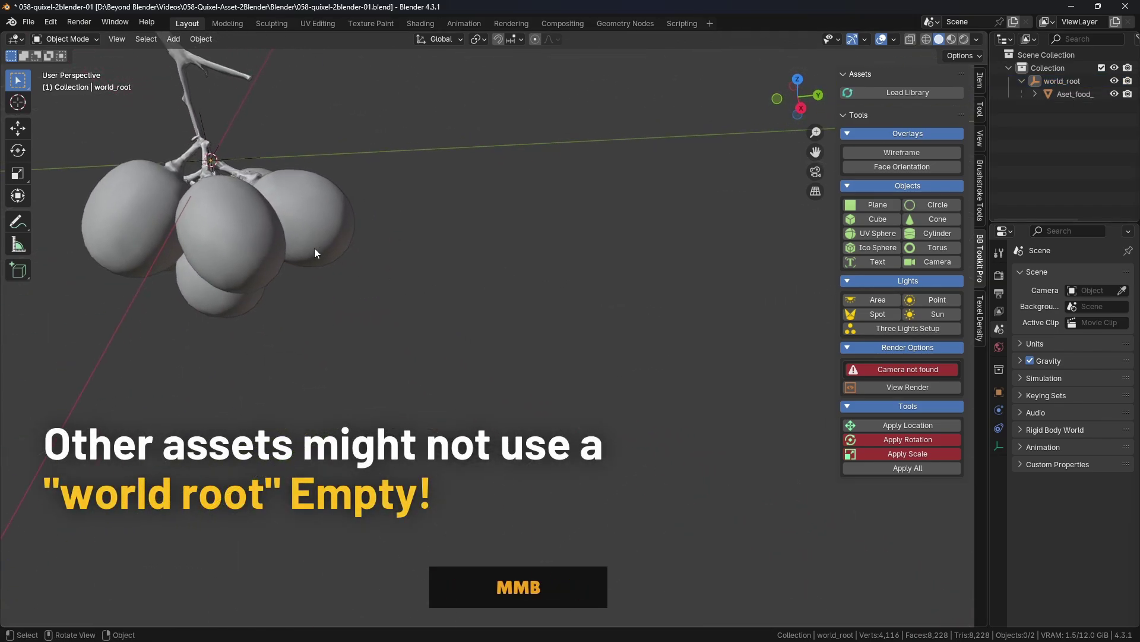
left_click(315, 247)
key("KP_Decimal")
left_click(378, 243)
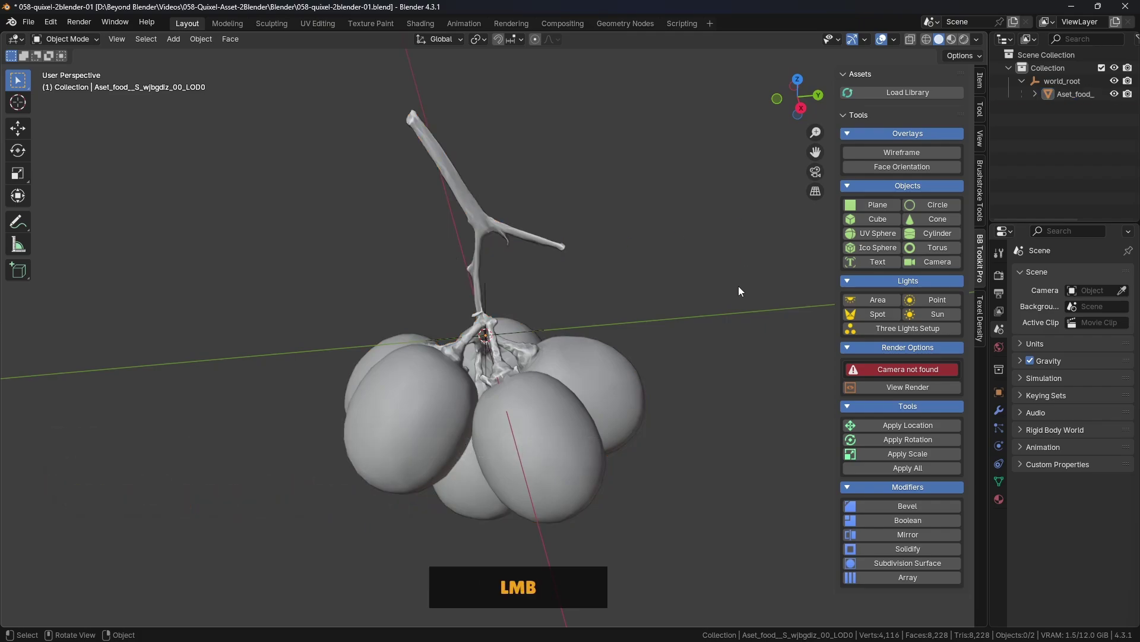
middle_click_drag(739, 286, 881, 227)
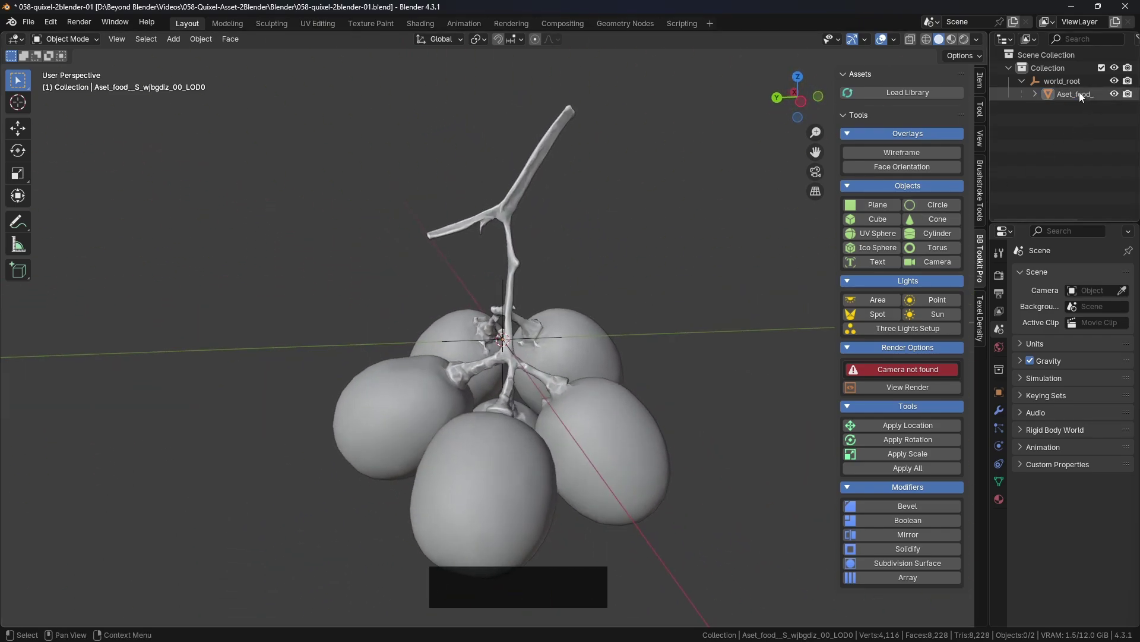
Try moving the world_root empty together with its parented grape mesh
left_click(1064, 81)
middle_click_drag(631, 298, 582, 237, "shift")
left_click(582, 237)
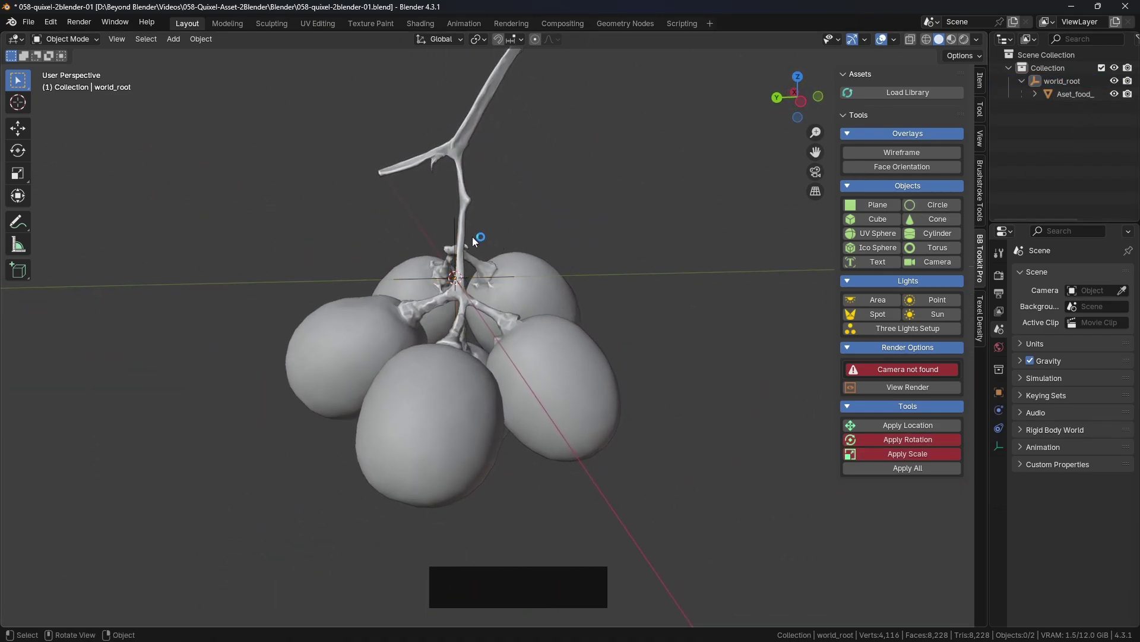
left_click(454, 227)
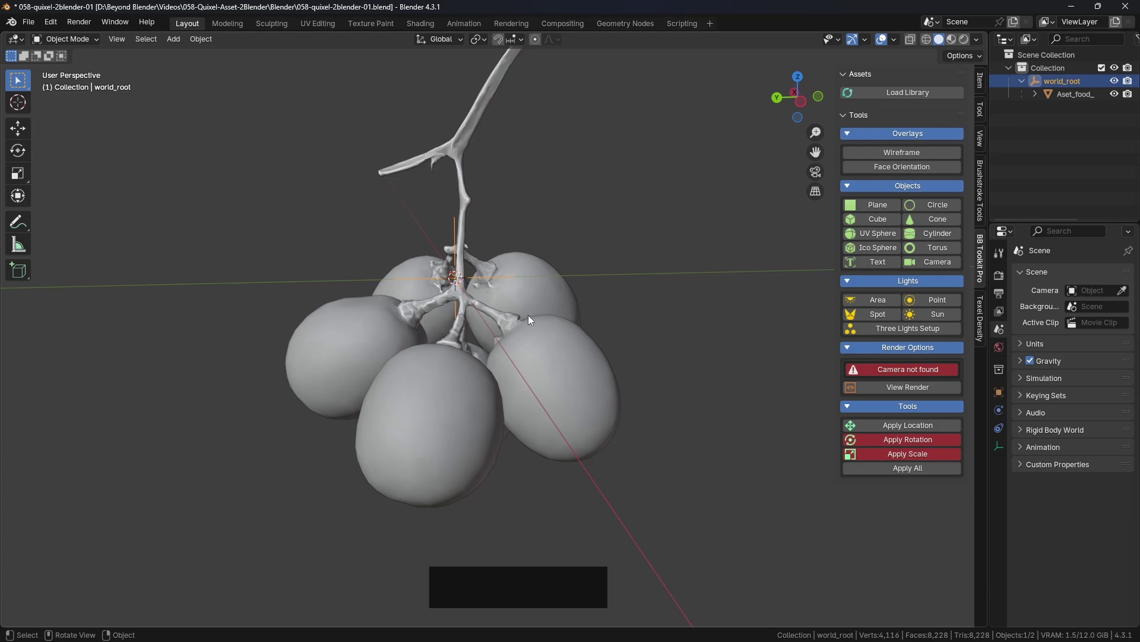
key("g")
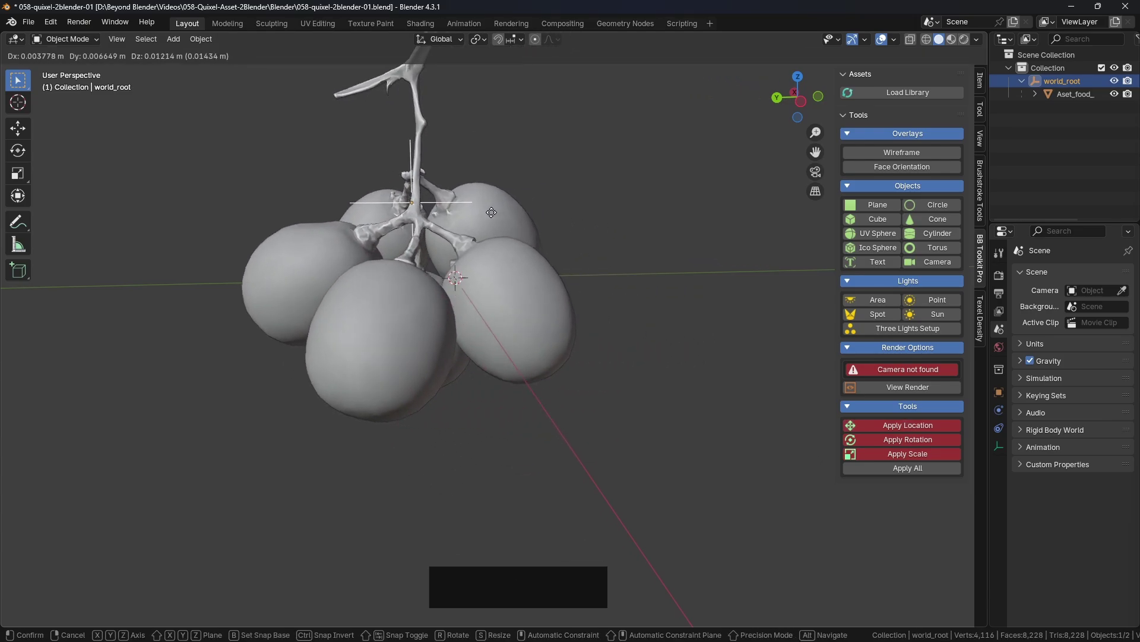
right_click(532, 278)
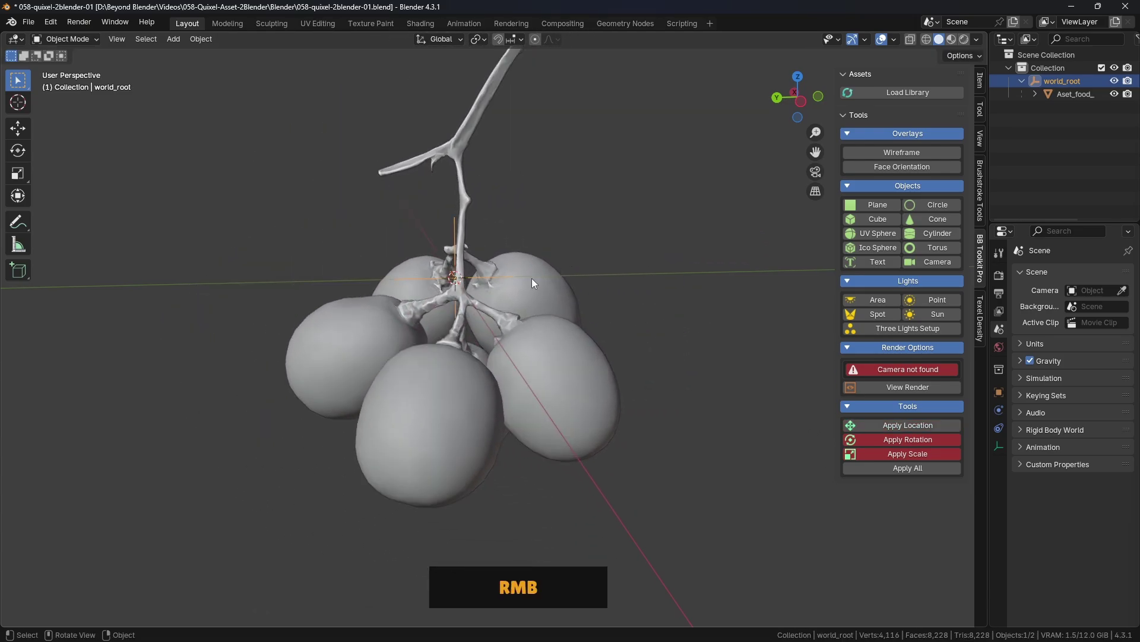
Move the grape mesh away from its world_root empty by about -0.011 m in X, -0.046 m in Y and -0.019 m in Z
left_click(540, 356)
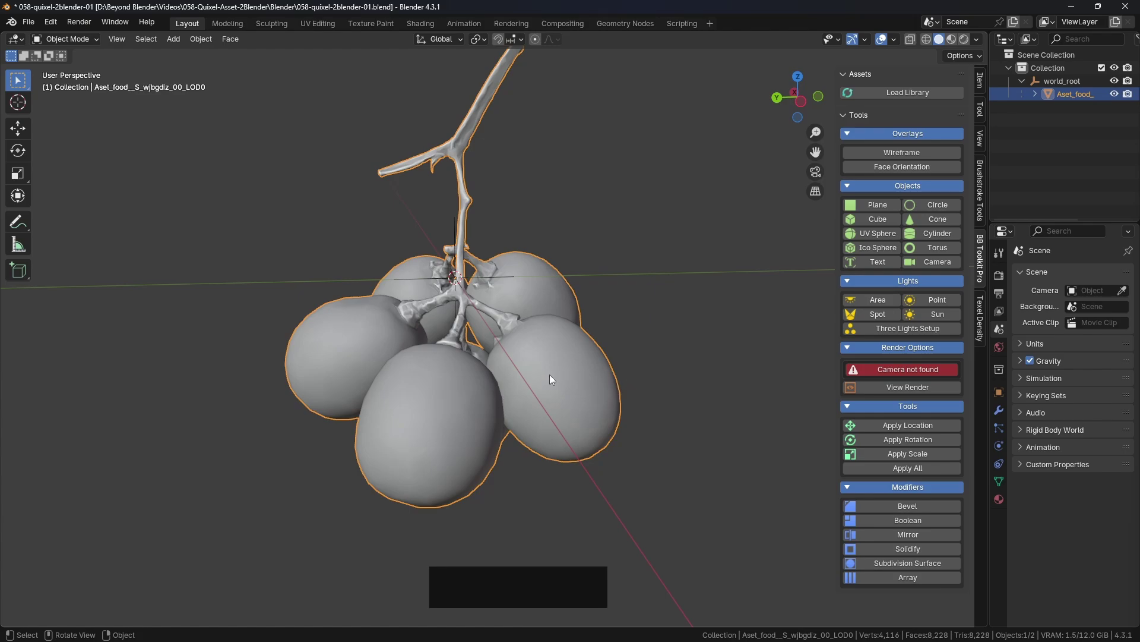
scroll(556, 380, "down", 1)
key("g")
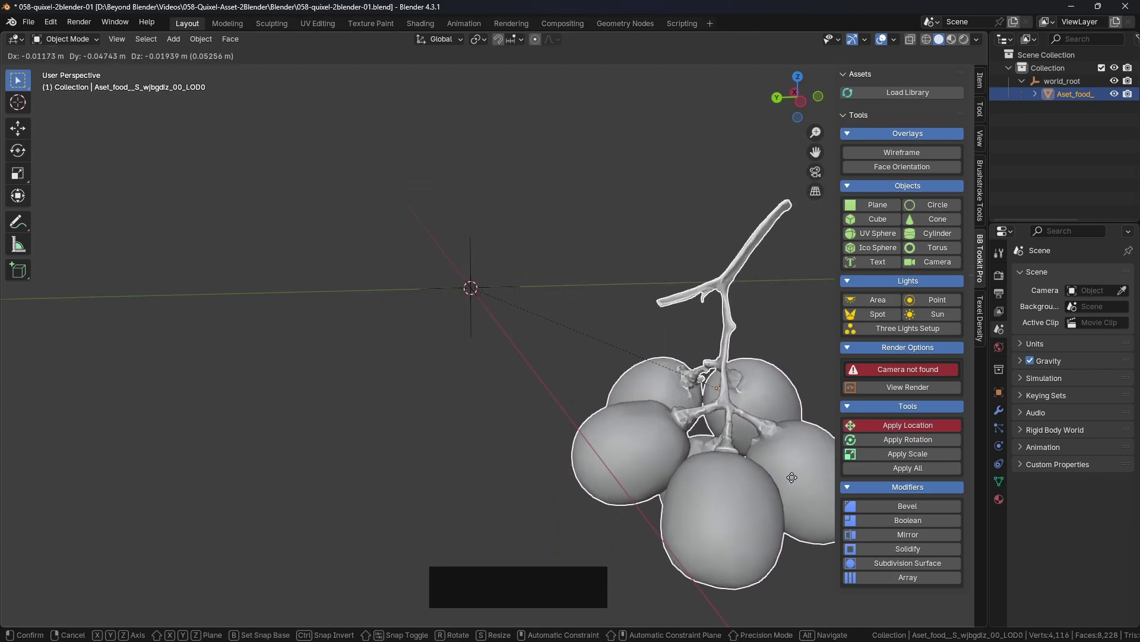
left_click(794, 454)
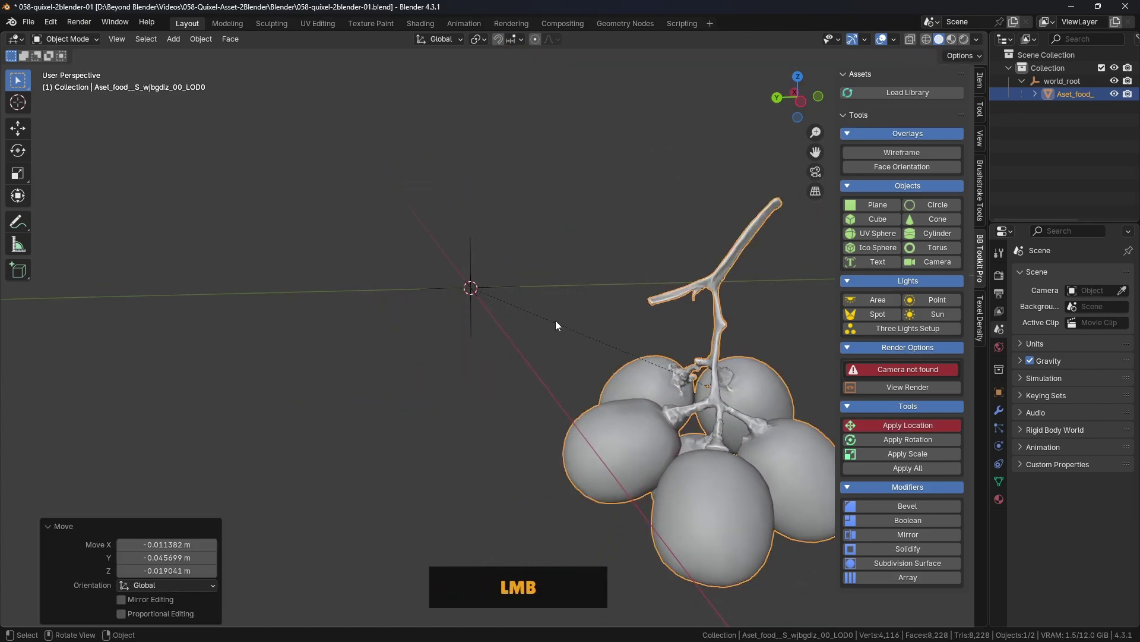
Delete the world_root empty, leaving the grape mesh in the collection
left_click(467, 274)
left_click(769, 393)
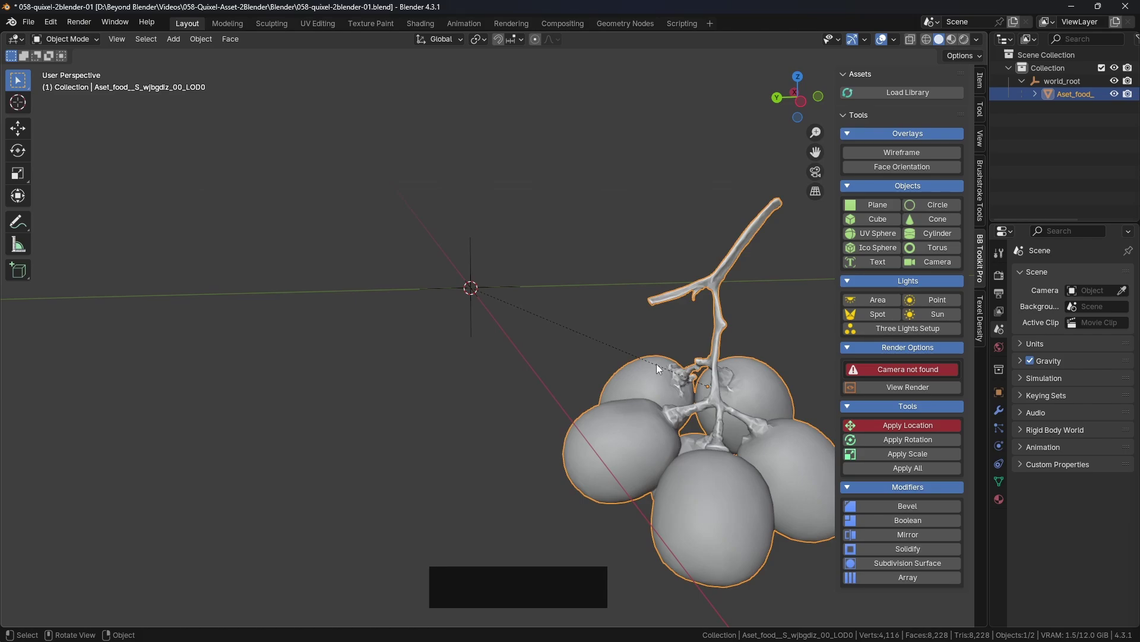
middle_click_drag(657, 364, 564, 312, "shift")
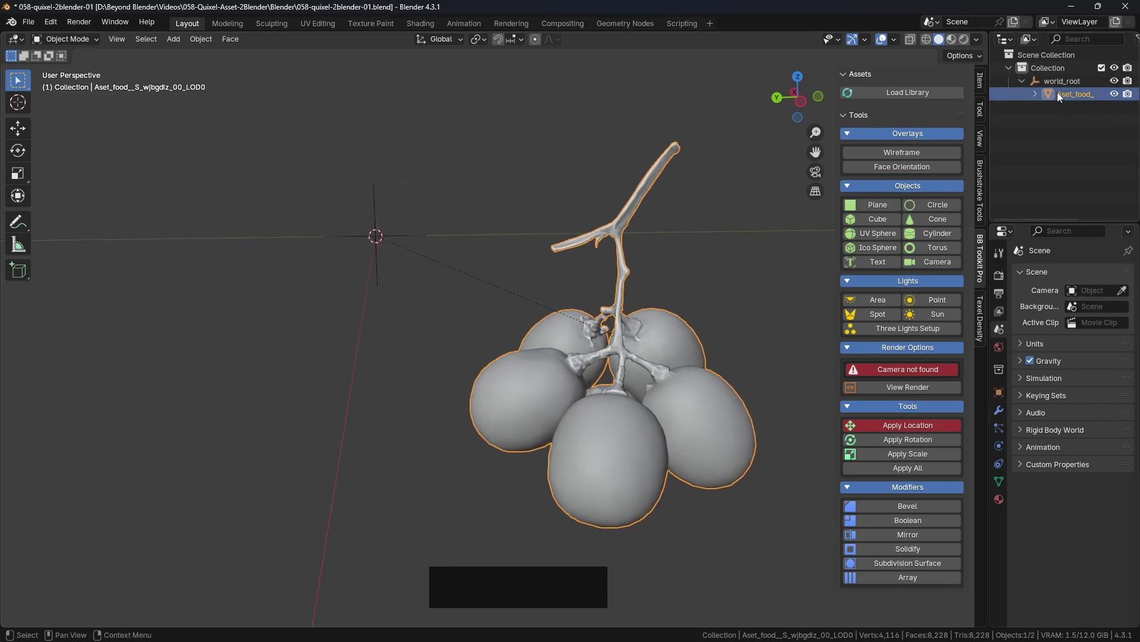
left_click(374, 219)
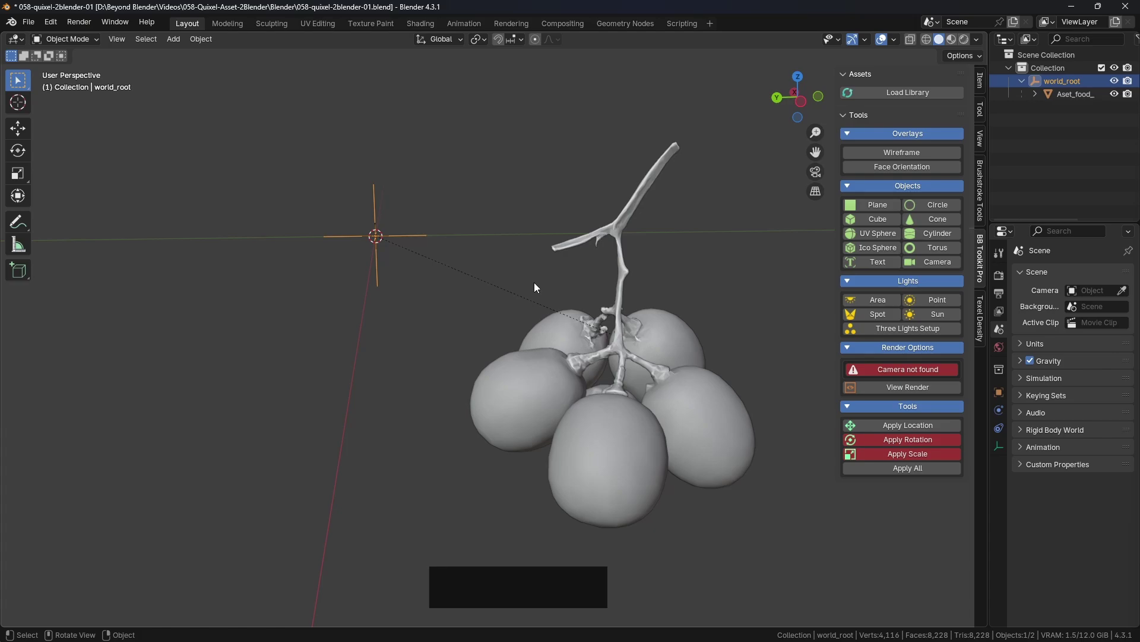
key("Delete")
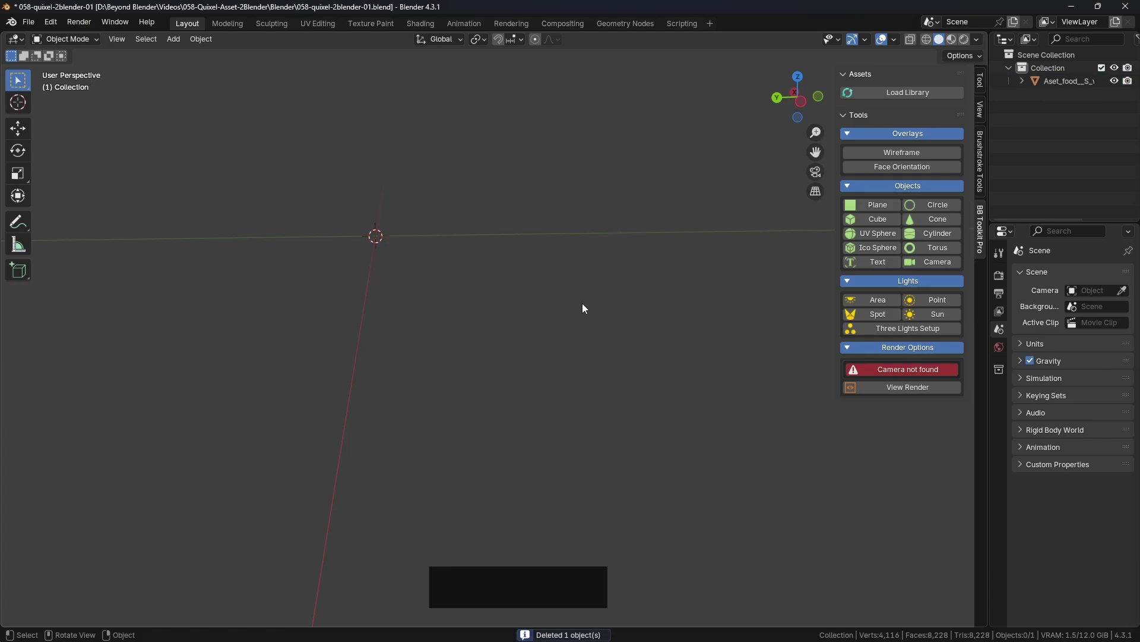
Select the grape mesh and examine its orientation and its location, rotation, scale and dimension values
left_click(1051, 81)
scroll(587, 329, "down", 5)
scroll(590, 326, "down", 3)
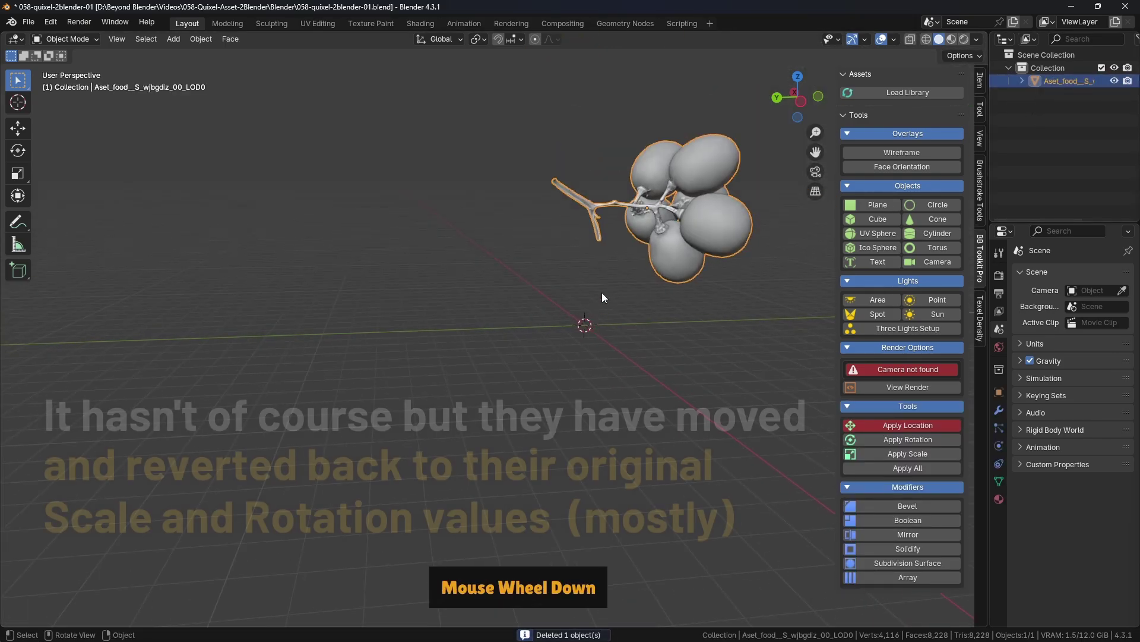
middle_click_drag(601, 292, 545, 348, "shift")
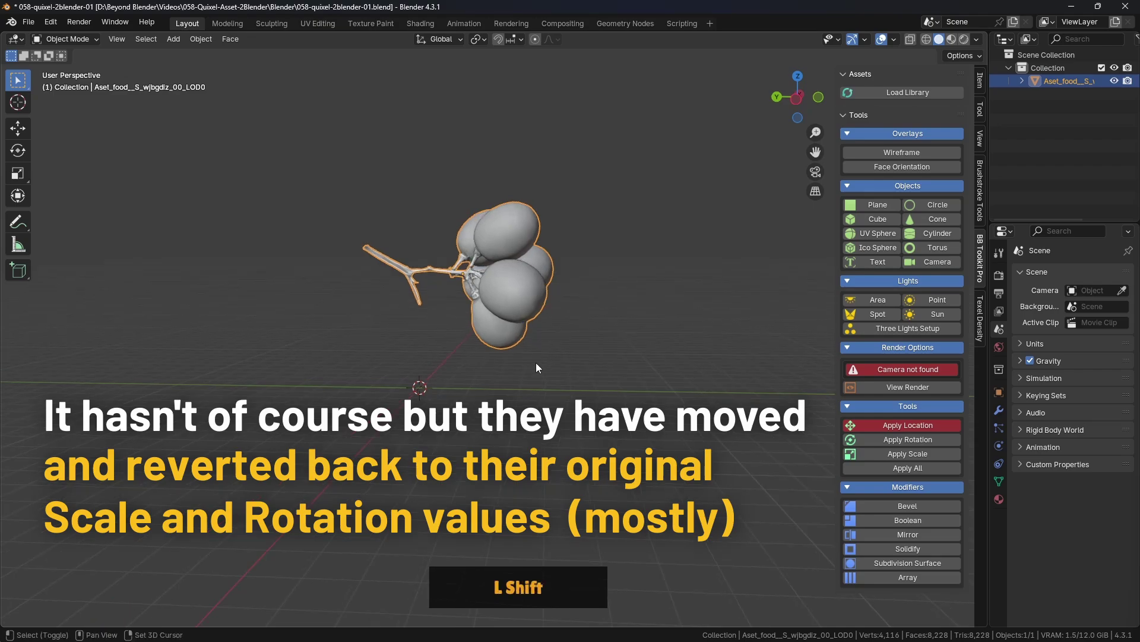
middle_click_drag(615, 336, 660, 333, "shift")
scroll(508, 301, "up", 3)
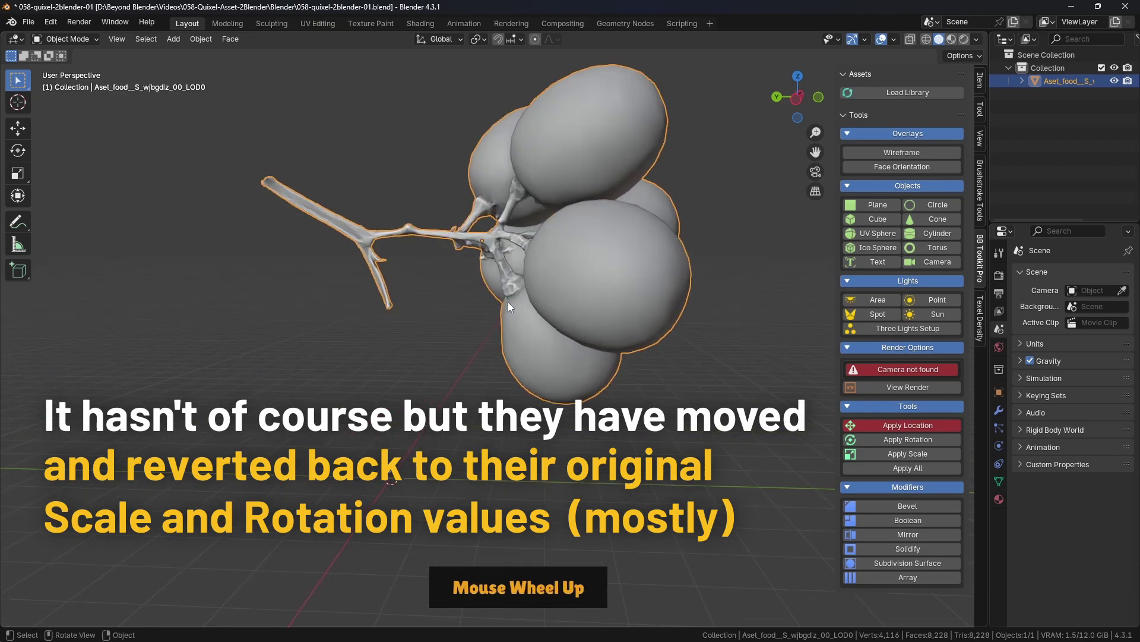
scroll(535, 304, "down", 1)
middle_click_drag(557, 305, 494, 336)
scroll(443, 345, "down", 3)
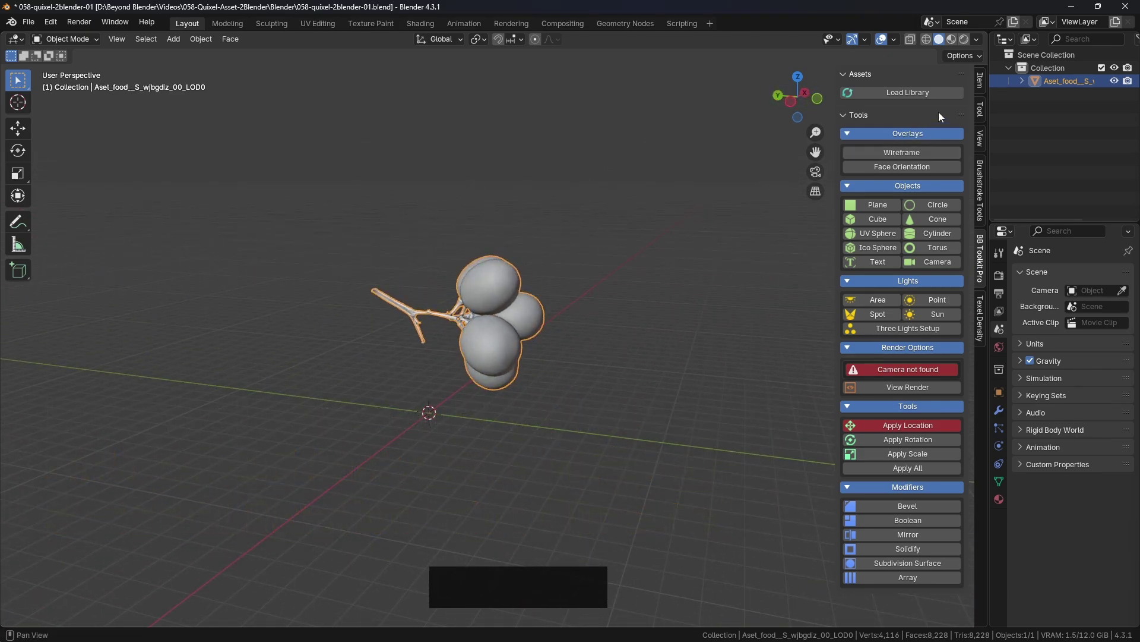
left_click(981, 83)
mouse_move(522, 329)
middle_mouse_down()
mouse_move(477, 332)
mouse_move(544, 326)
mouse_move(402, 328)
mouse_move(517, 320)
middle_mouse_up()
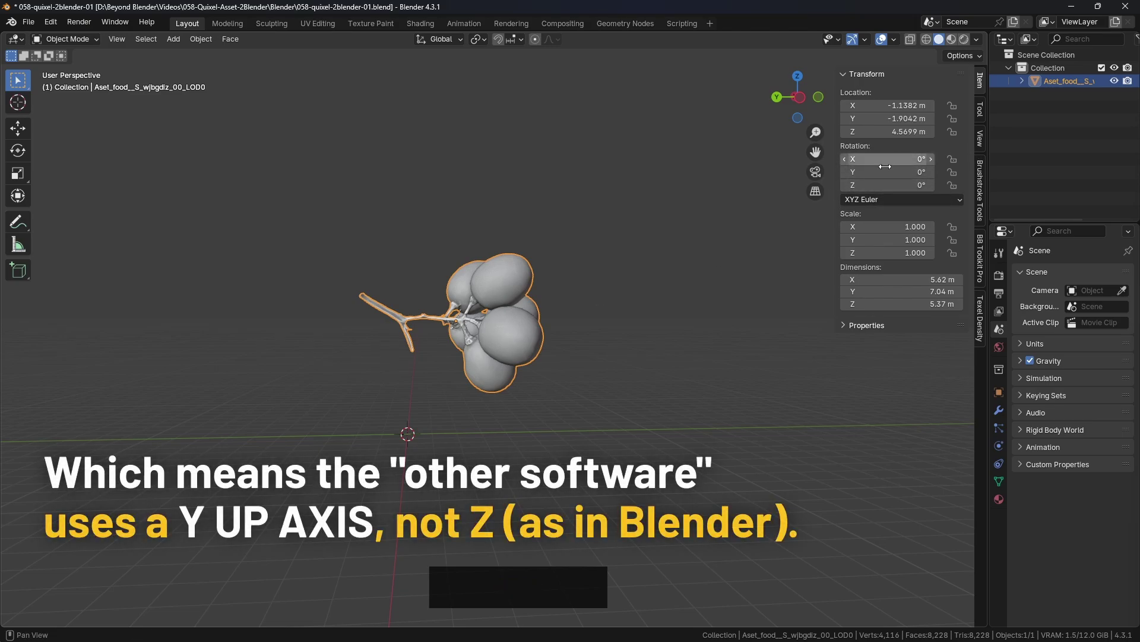
Examine the grape mesh's orientation relative to the world axes from the side, front and perspective
middle_click_drag(918, 172, 908, 179, "shift")
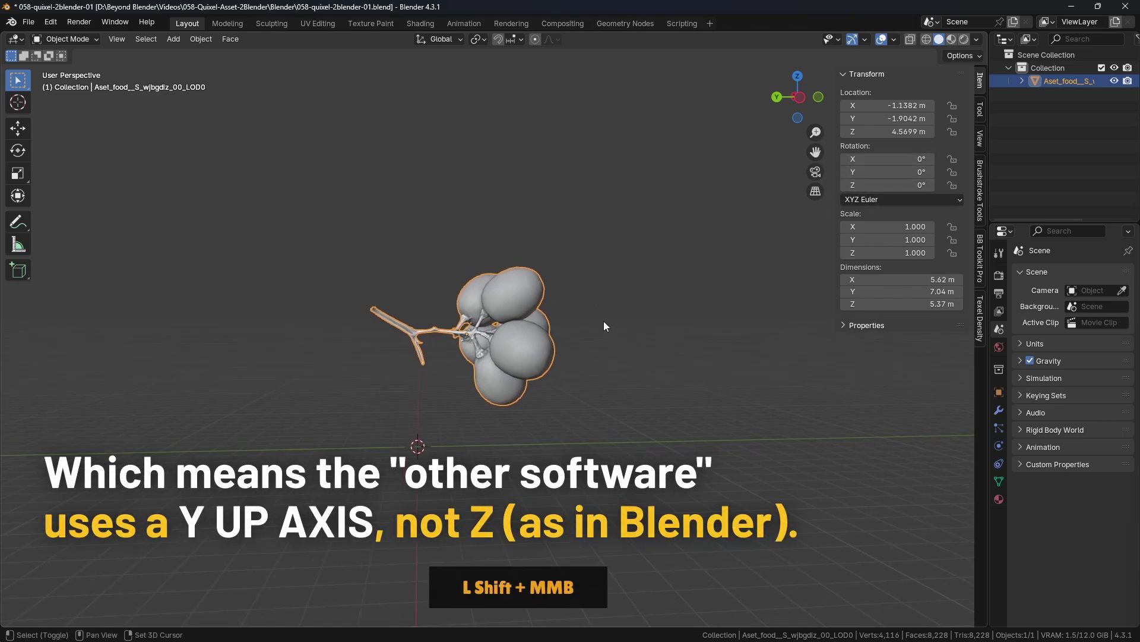
middle_click_drag(642, 386, 473, 338)
key("KP_1")
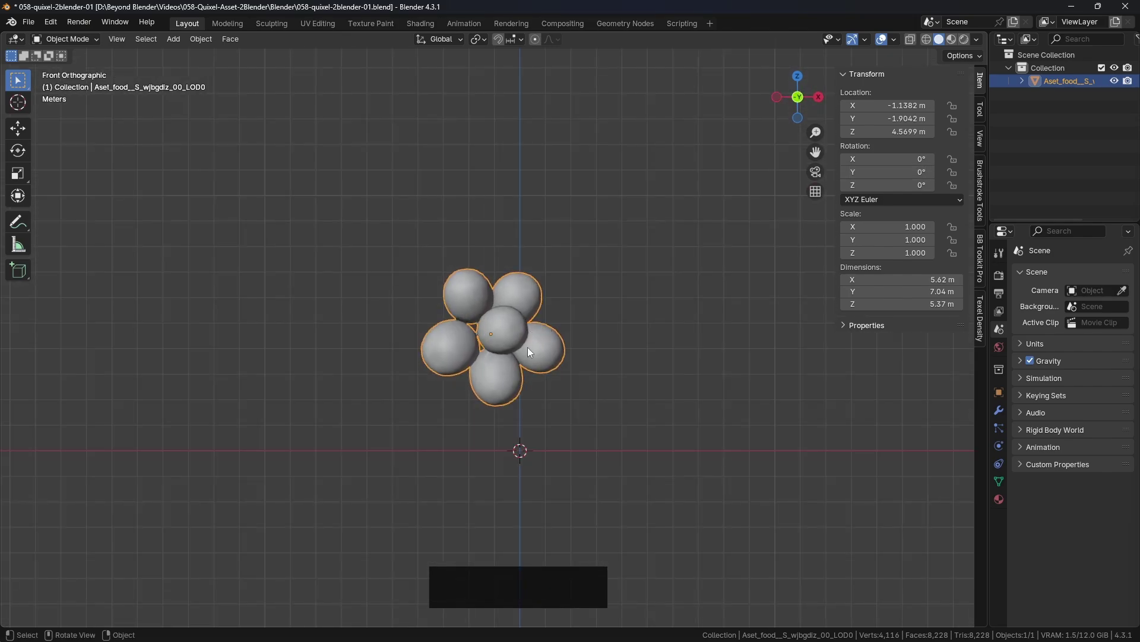
scroll(516, 356, "up", 2)
scroll(505, 344, "down", 2)
middle_click_drag(501, 329, 576, 287)
middle_click_drag(617, 353, 381, 324)
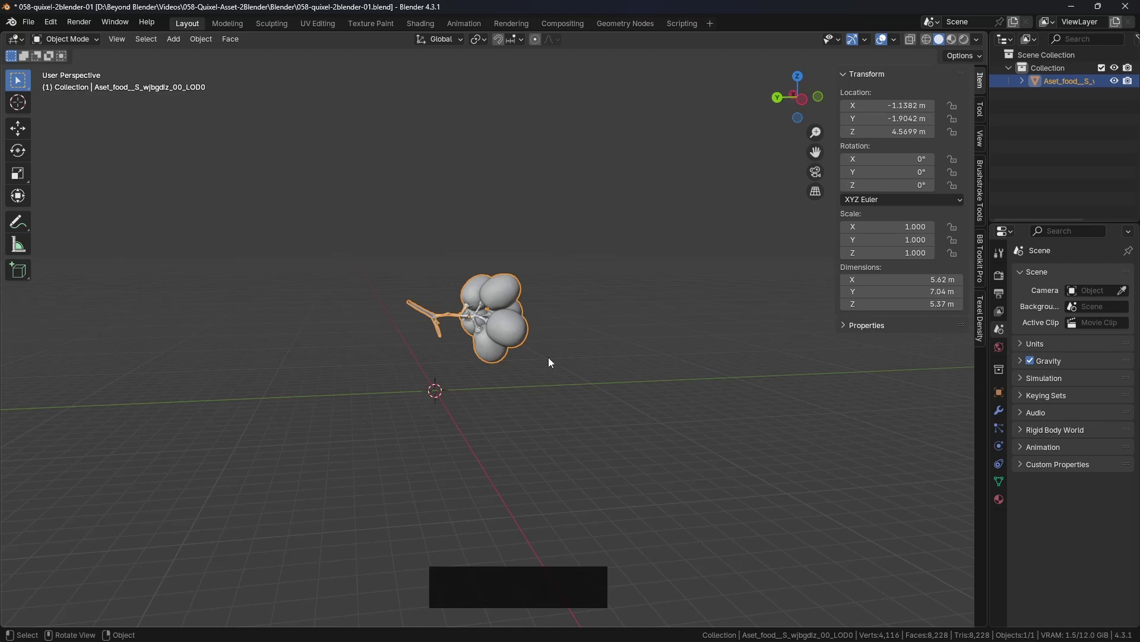
middle_click_drag(565, 358, 533, 330)
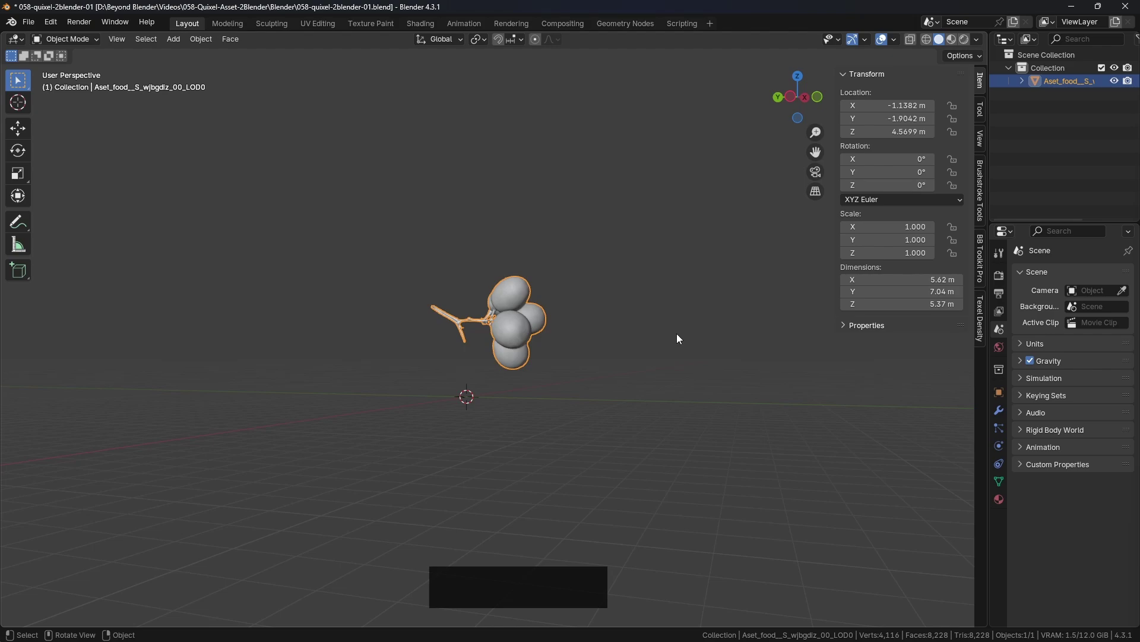
Undo the deletion of the world_root empty and frame the restored grapes with their parent
key("ctrl+z")
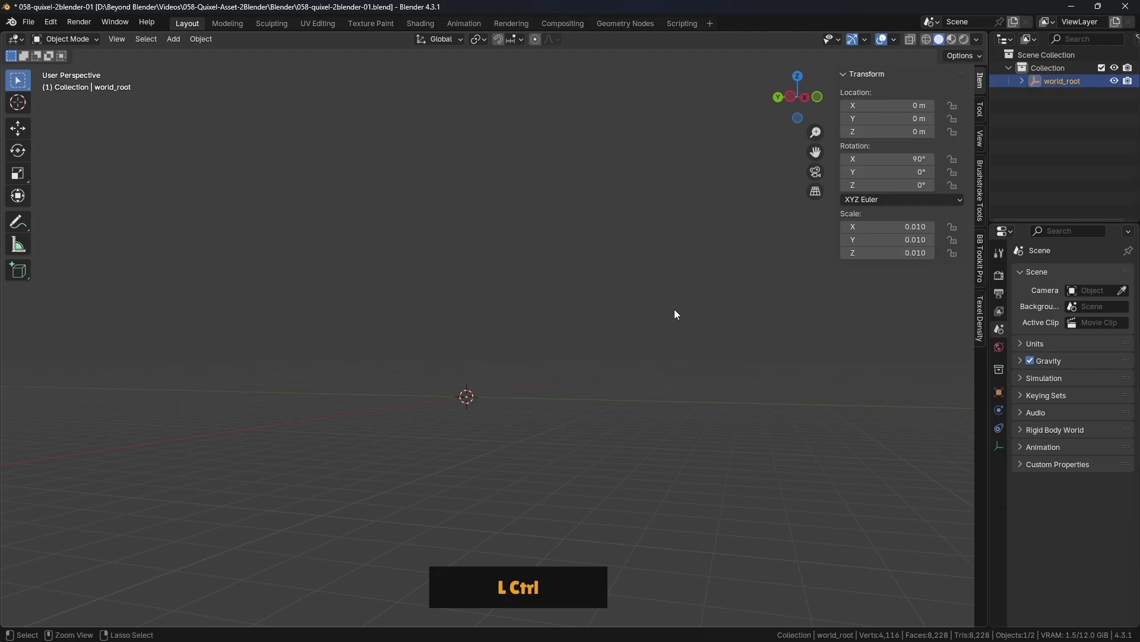
scroll(464, 403, "up", 1)
scroll(485, 380, "up", 1)
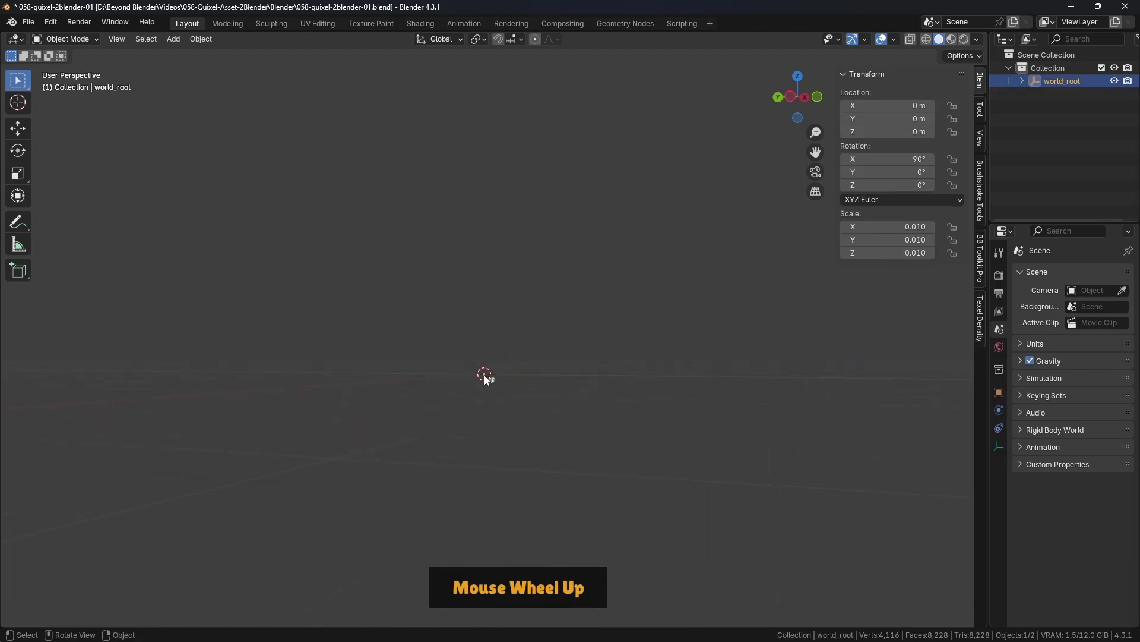
key("ctrl+z")
left_click(569, 347)
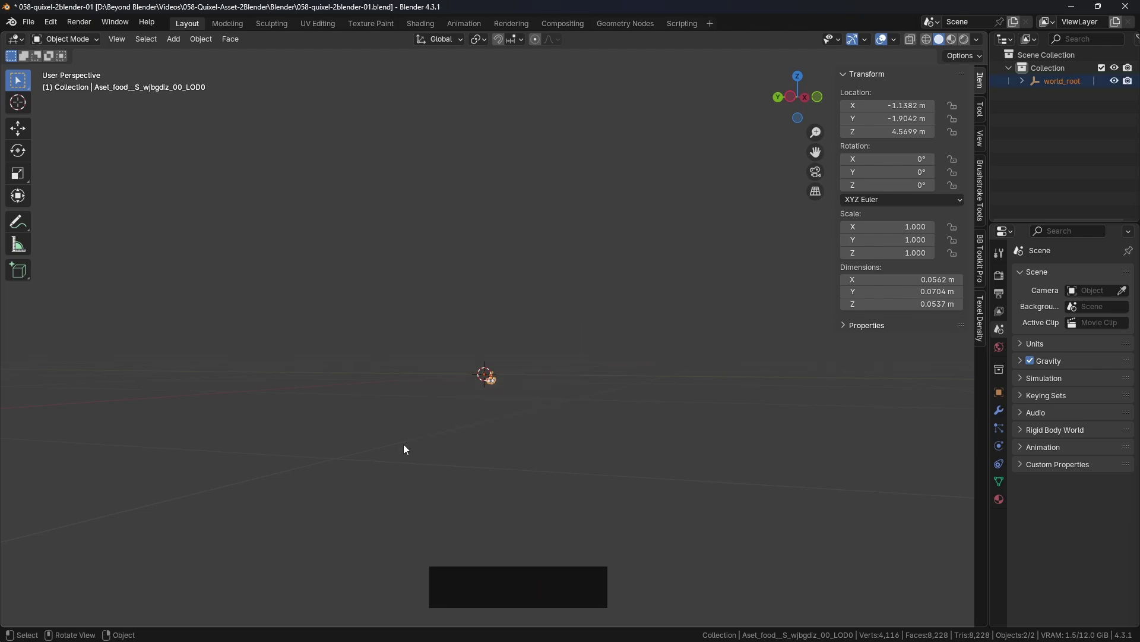
key("KP_0")
key("KP_Decimal")
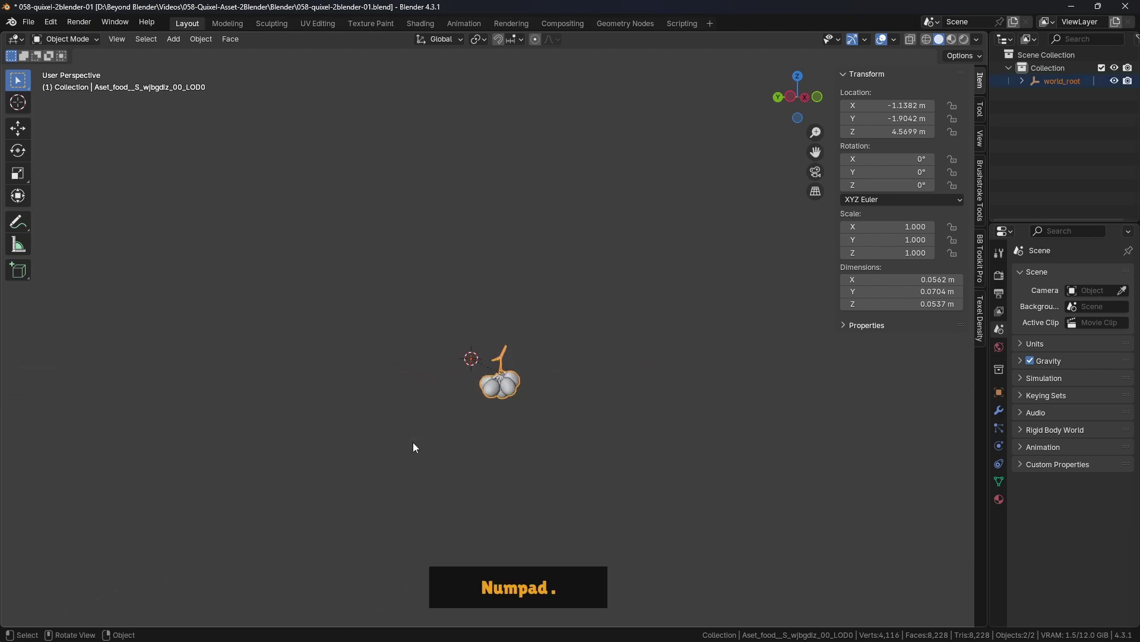
Clear the grape mesh's location so it sits at its world_root parent's origin
left_click(625, 305)
scroll(616, 355, "down", 3)
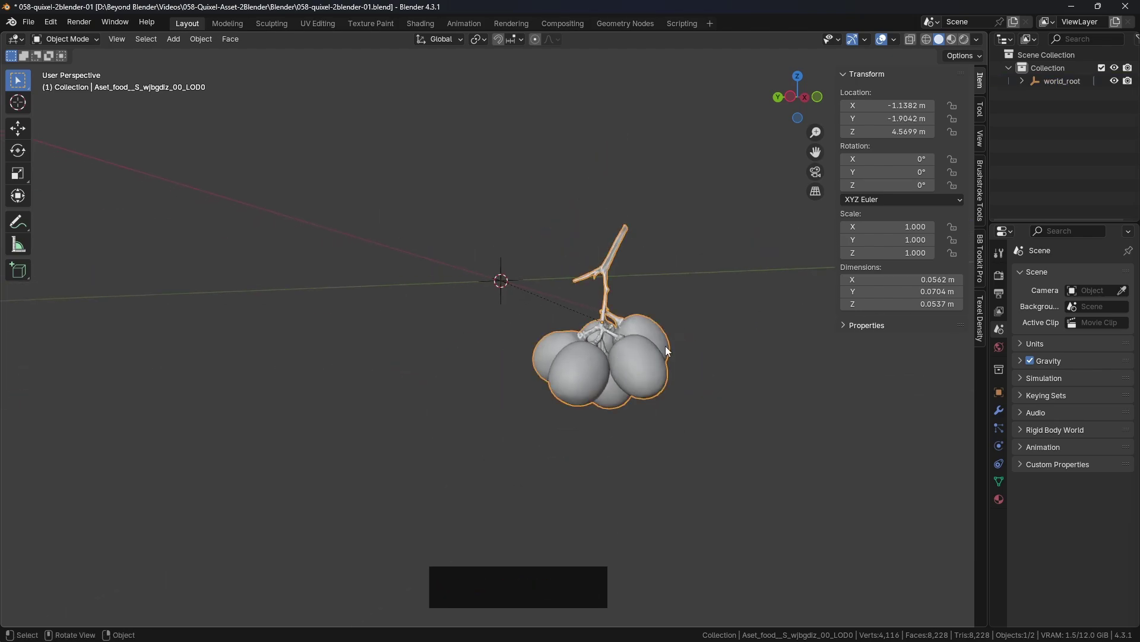
key("alt+g")
left_click(689, 292)
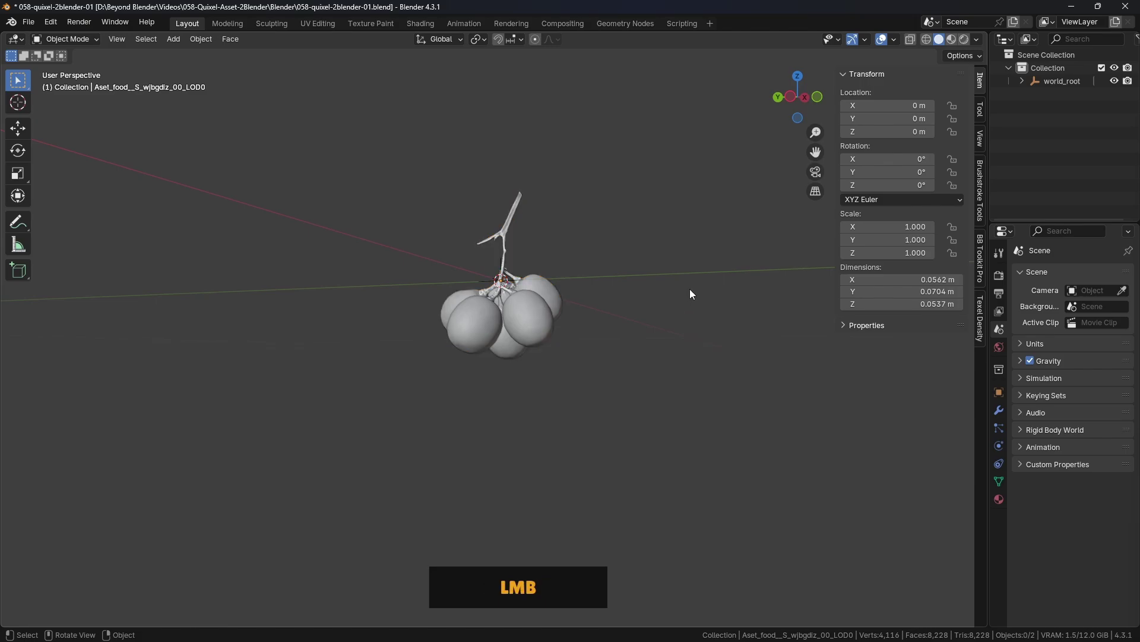
middle_click_drag(690, 291, 587, 308)
scroll(586, 307, "down", 2)
scroll(600, 356, "down", 3, "shift")
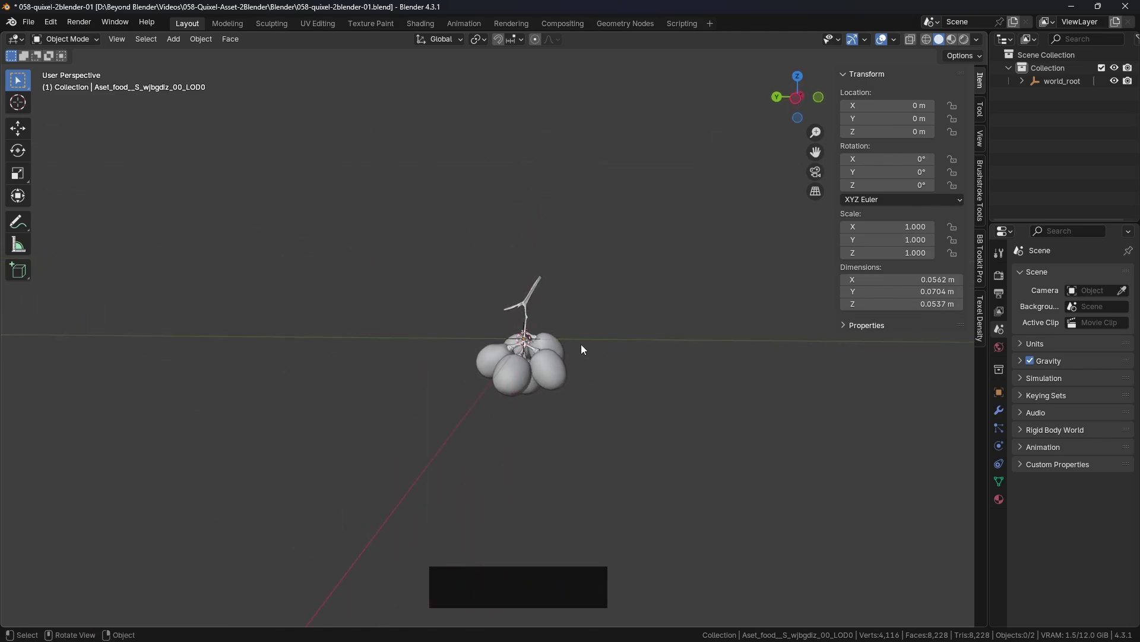
Select the grape mesh, and switch the selection to the world_root empty at its centre
left_click(547, 344)
middle_click_drag(670, 365, 584, 380)
scroll(571, 376, "up", 3)
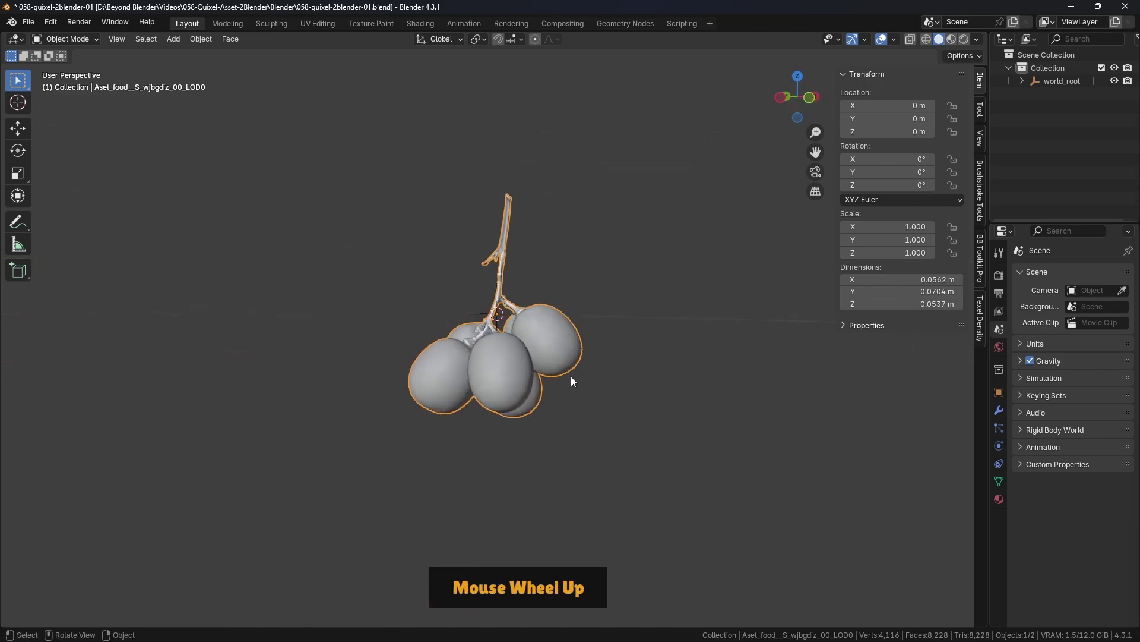
left_click(479, 312)
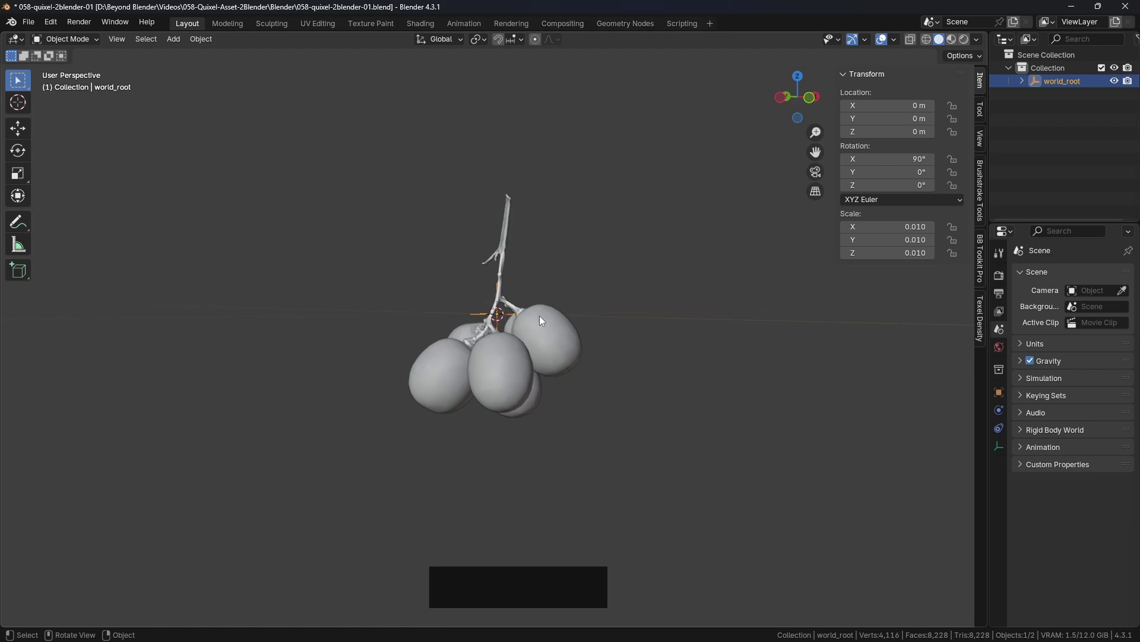
Expand world_root in a widened Outliner, show the selectability toggles, and make the child grape mesh unselectable
left_click(1022, 83)
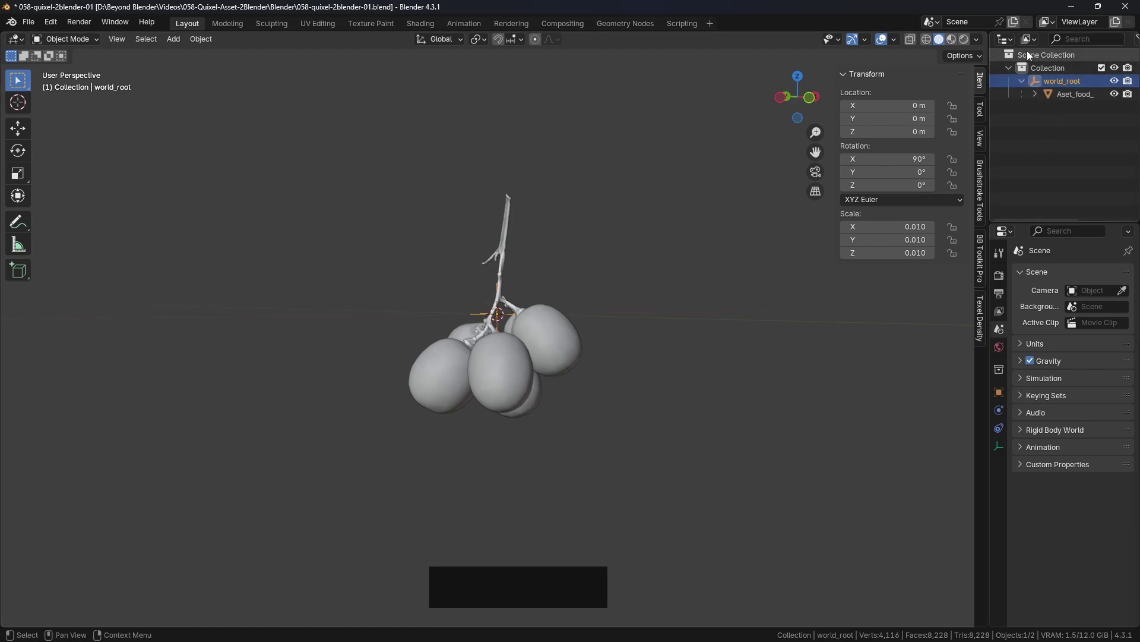
left_click_drag(990, 149, 940, 149)
left_click(1111, 39)
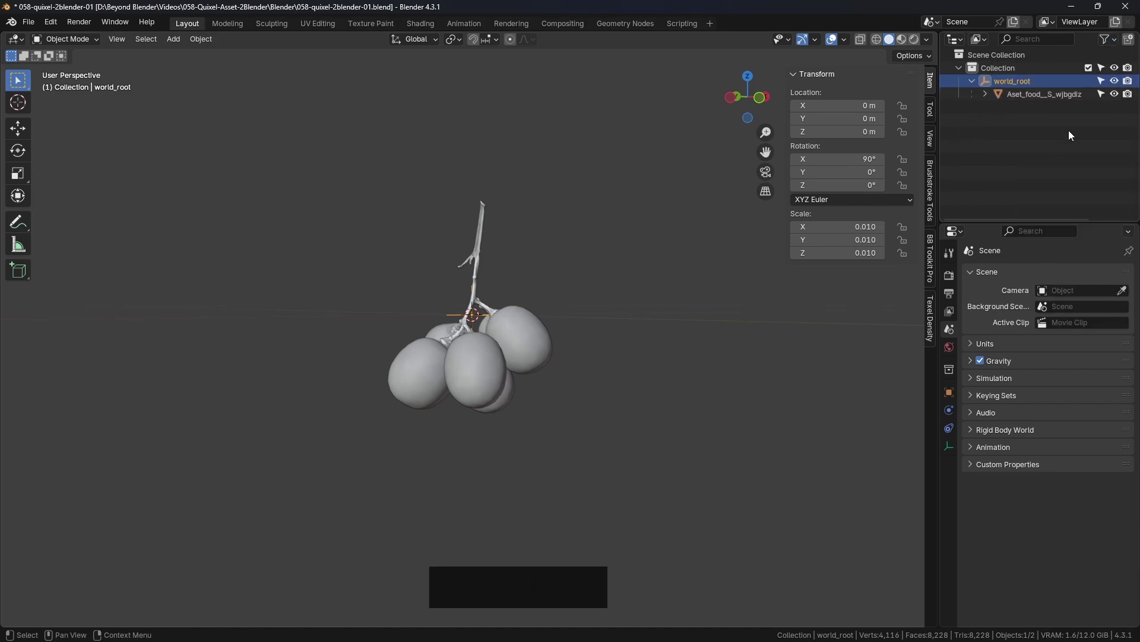
left_click(1101, 94)
left_click(750, 316)
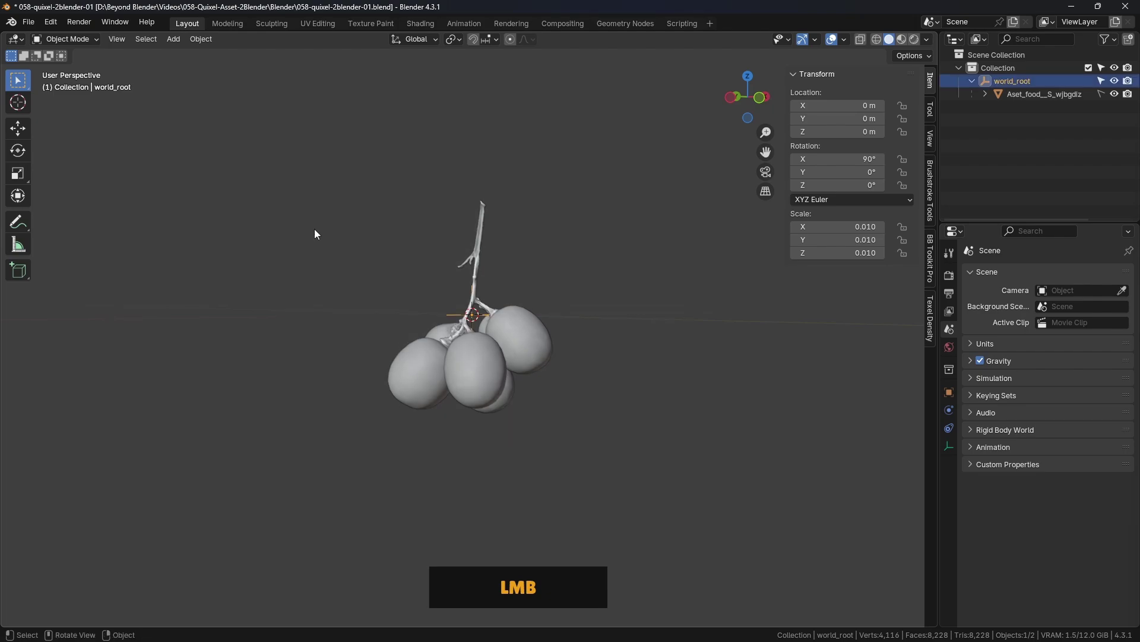
Box-select around the grapes to pick only the world_root empty and try moving it with its parented mesh
left_click_drag(692, 460, 294, 225)
key("g")
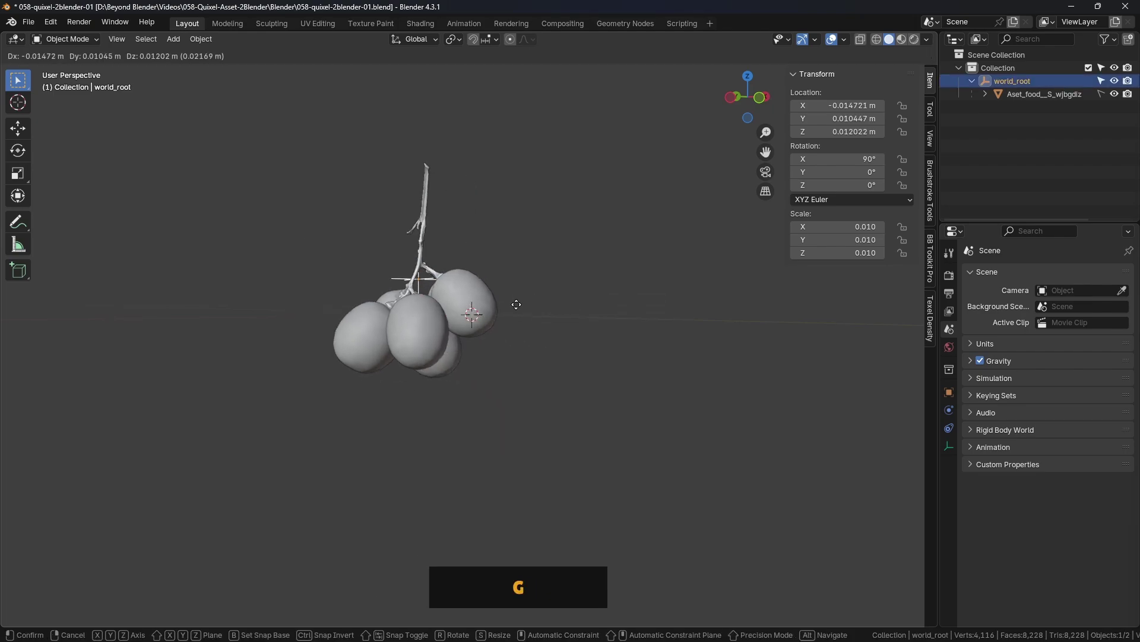
key("Escape")
left_click(641, 279)
middle_click_drag(640, 279, 558, 306)
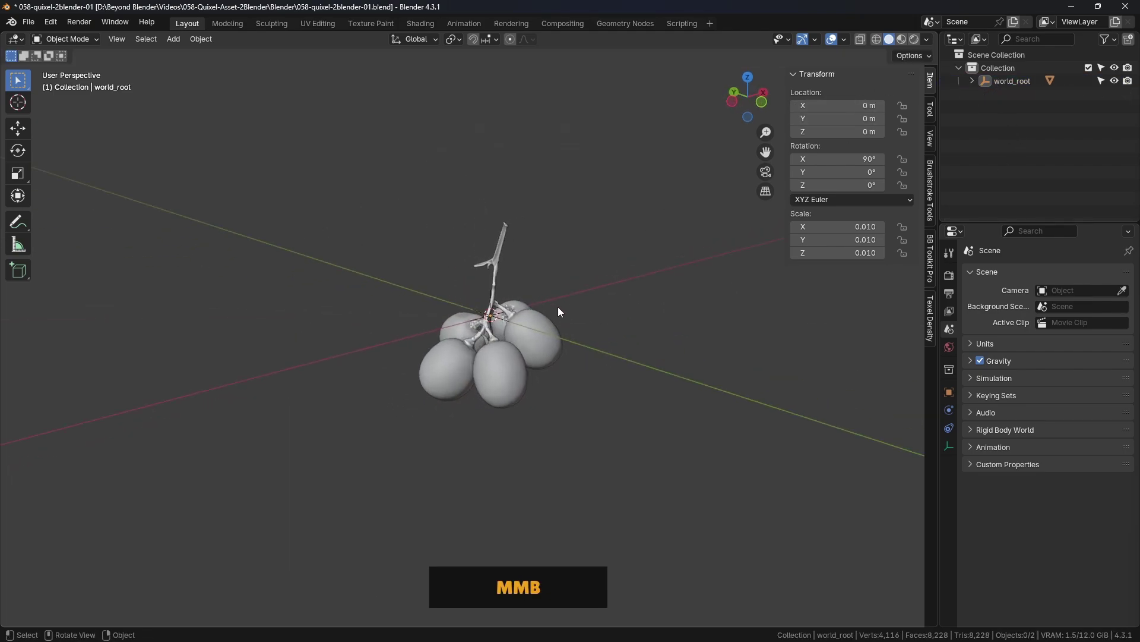
Switch the viewport to rendered shading and turn off Scene World lighting to view the grapes under the built-in HDRI
scroll(494, 330, "up", 2)
left_click(913, 39)
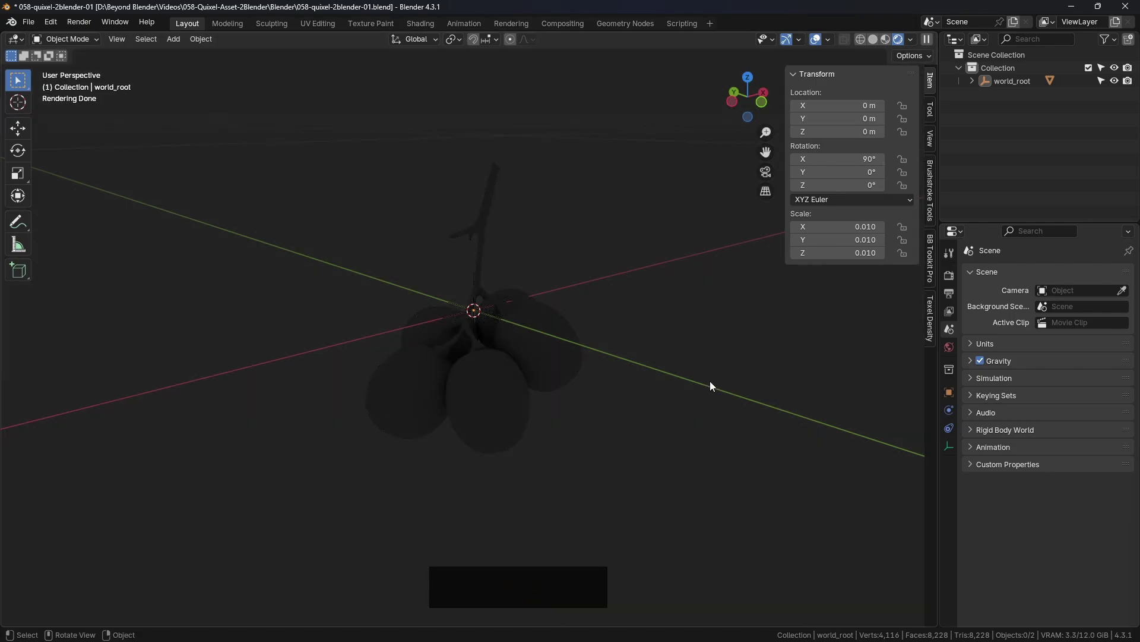
left_click(910, 39)
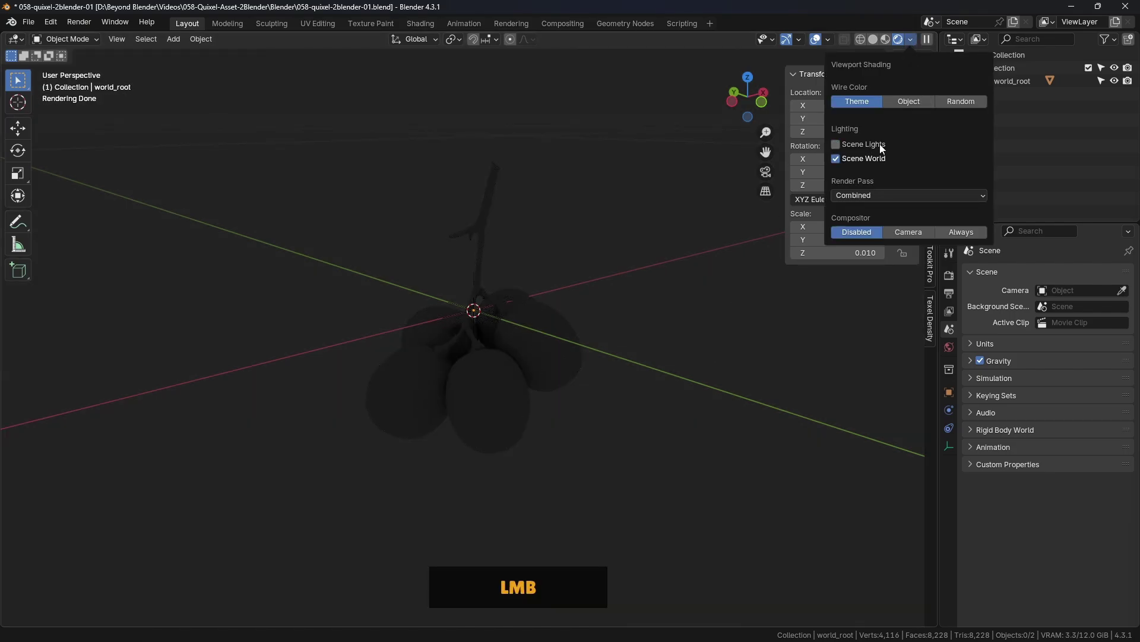
left_click(859, 159)
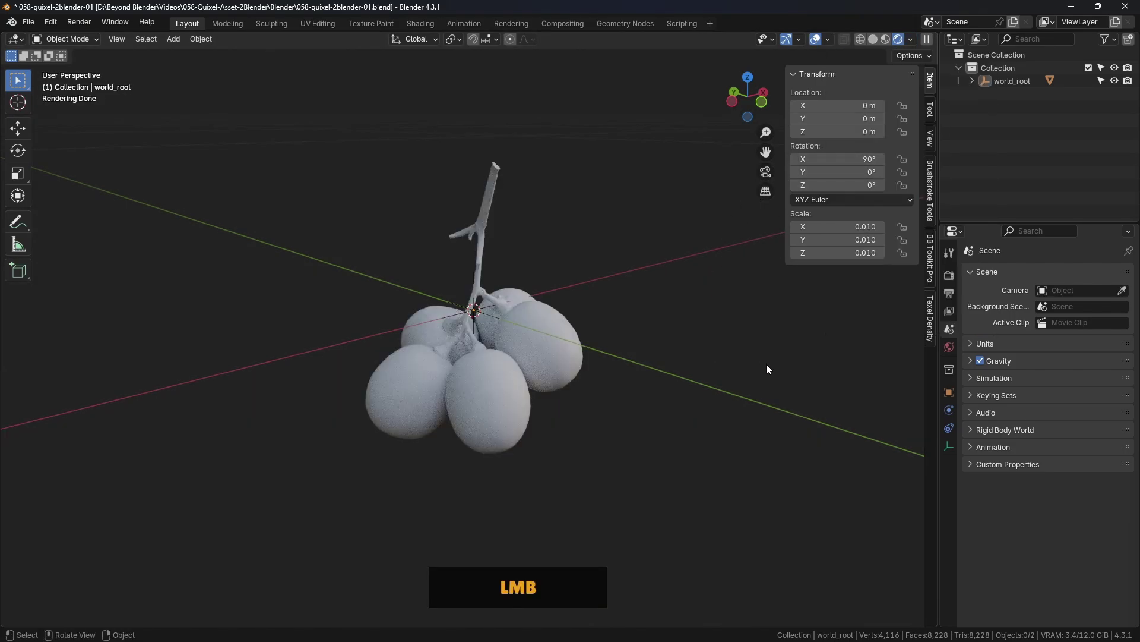
middle_click_drag(766, 369, 423, 369)
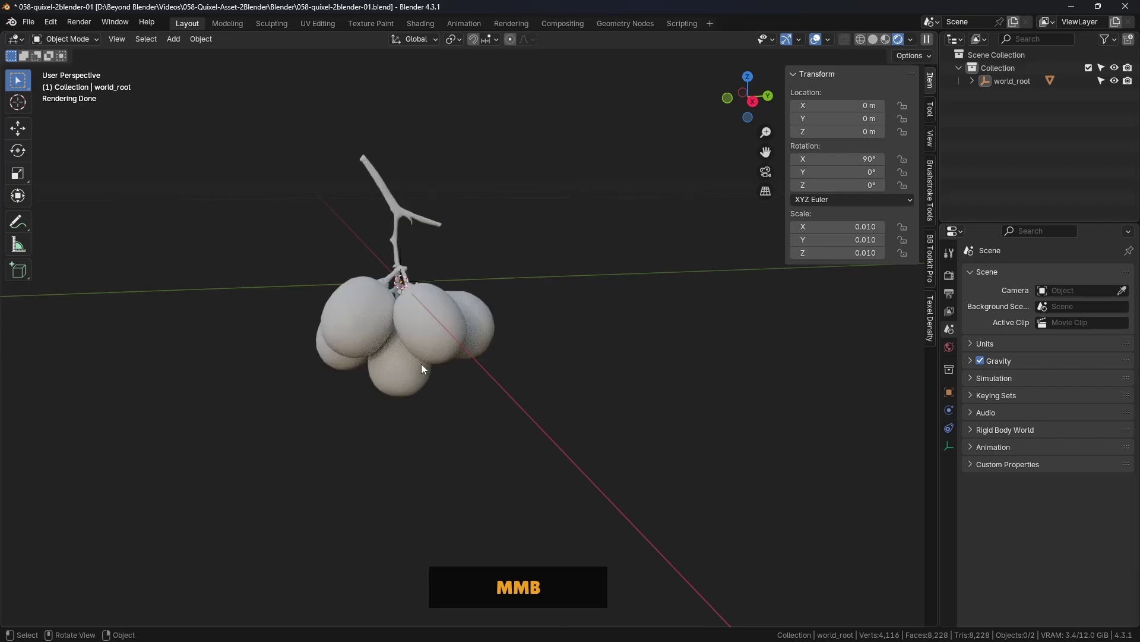
Switch to File Explorer, view Food_wjbgdiz_3d_Preview.png from the grape asset folder, and return to Blender
key("alt+Tab")
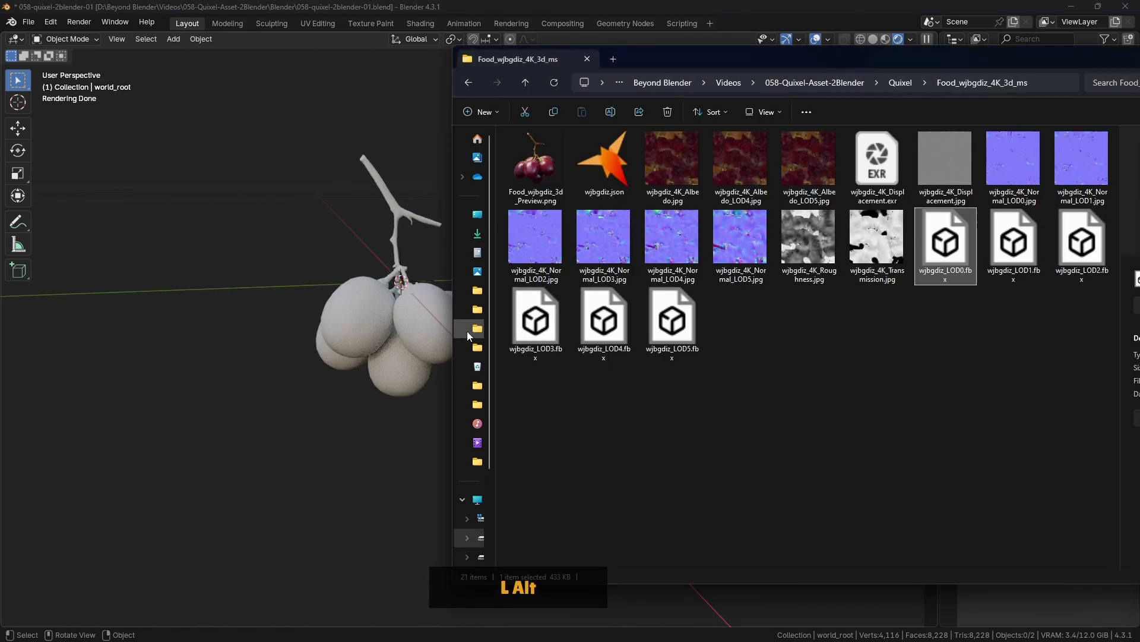
left_click(535, 157)
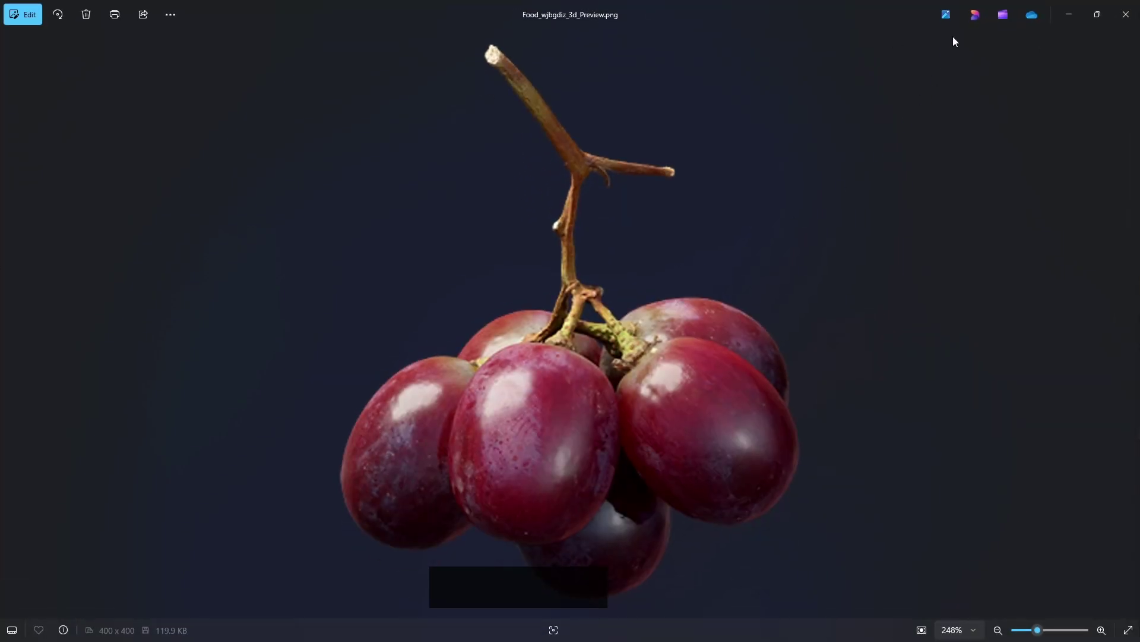
double_click(883, 16)
left_click(893, 90)
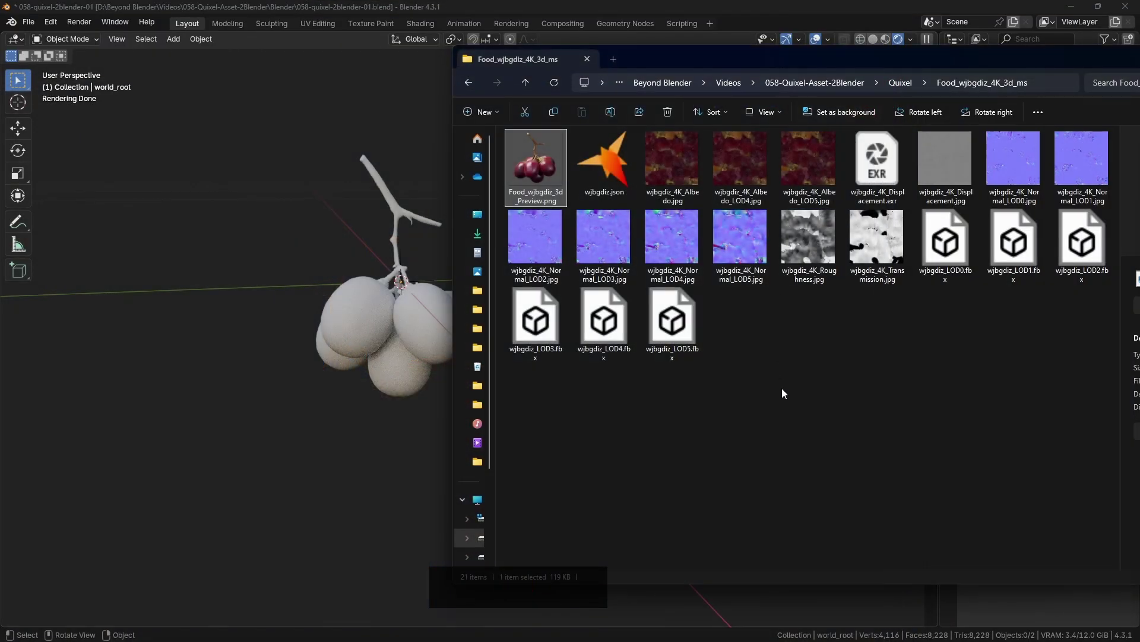
left_click(729, 365)
left_click(273, 409)
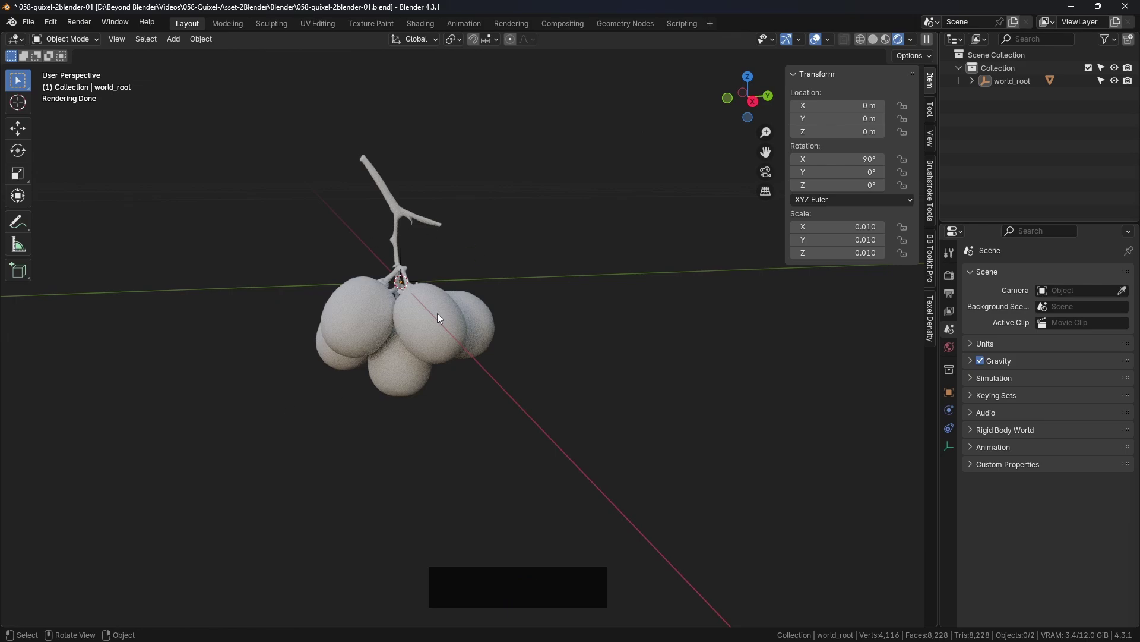
Make the grape mesh under world_root selectable again and select it in the viewport
middle_click_drag(437, 313, 858, 334)
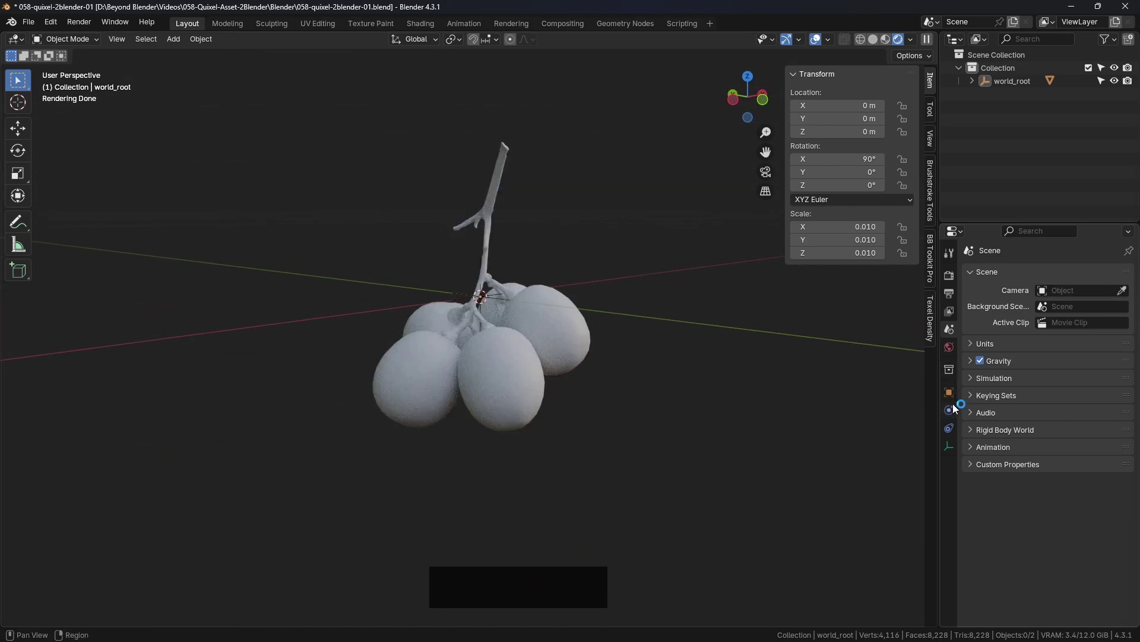
left_click(537, 316)
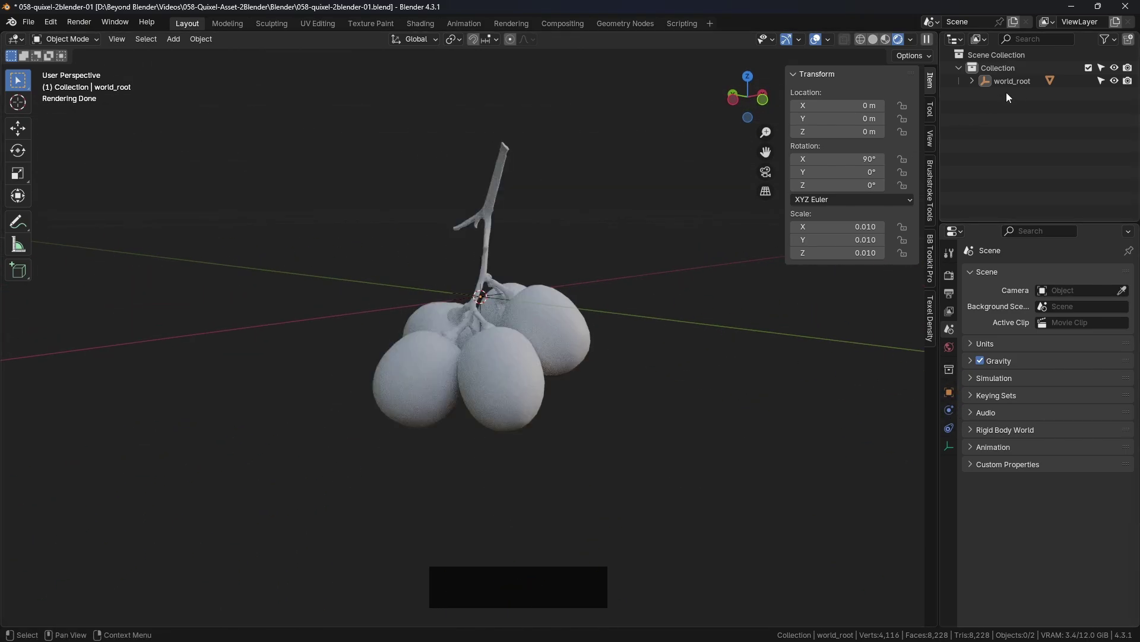
left_click(972, 80)
left_click(1034, 95)
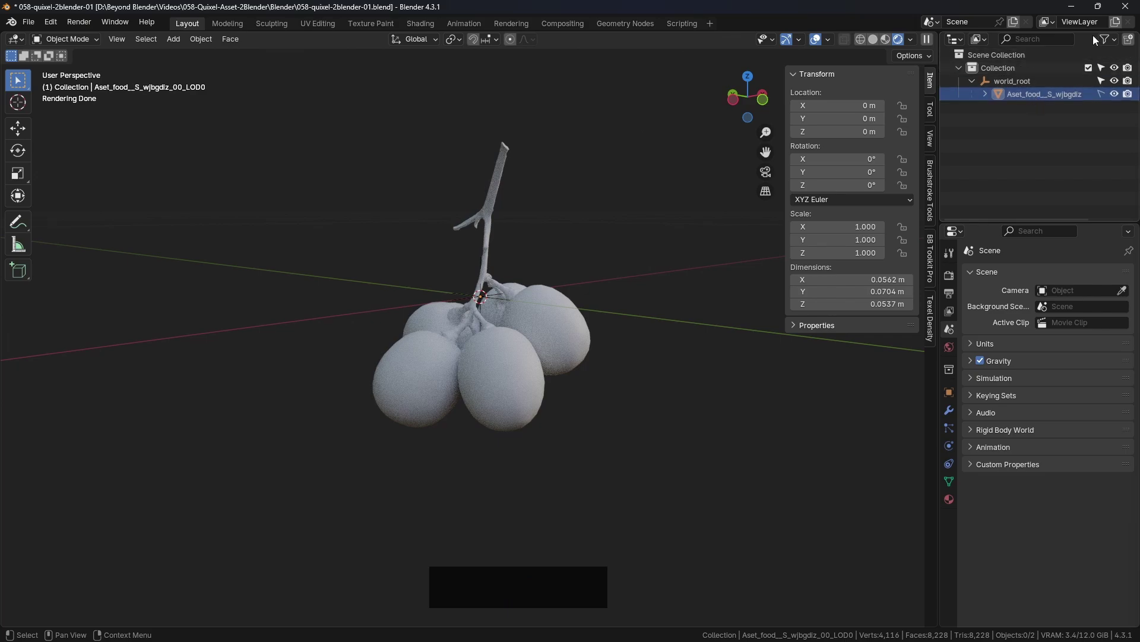
left_click(1116, 39)
left_click(1104, 92)
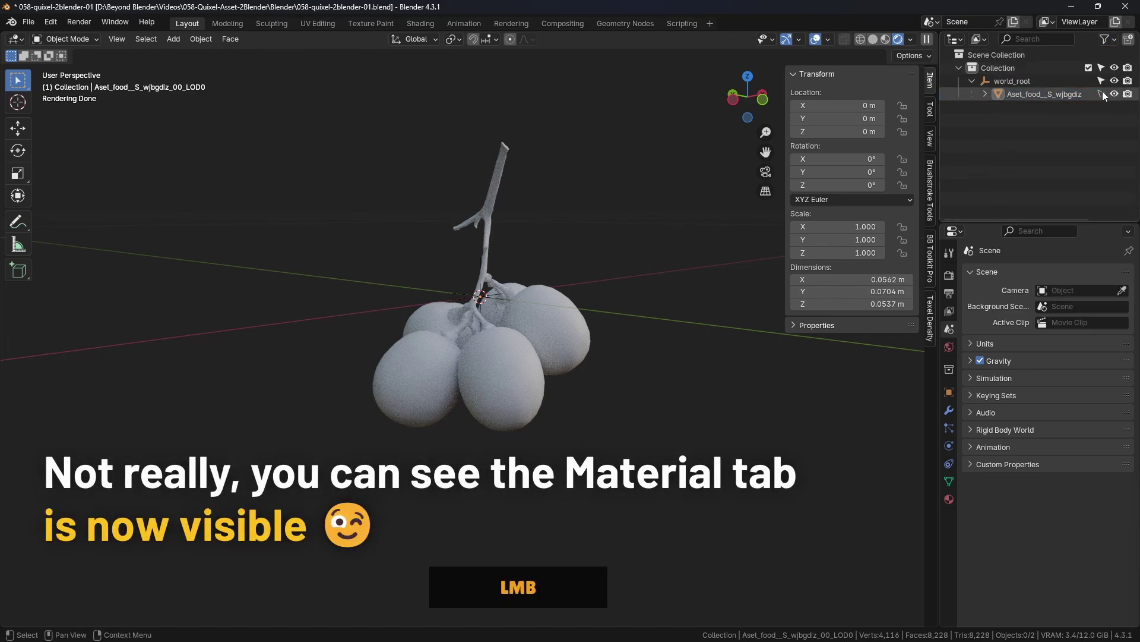
left_click(505, 377)
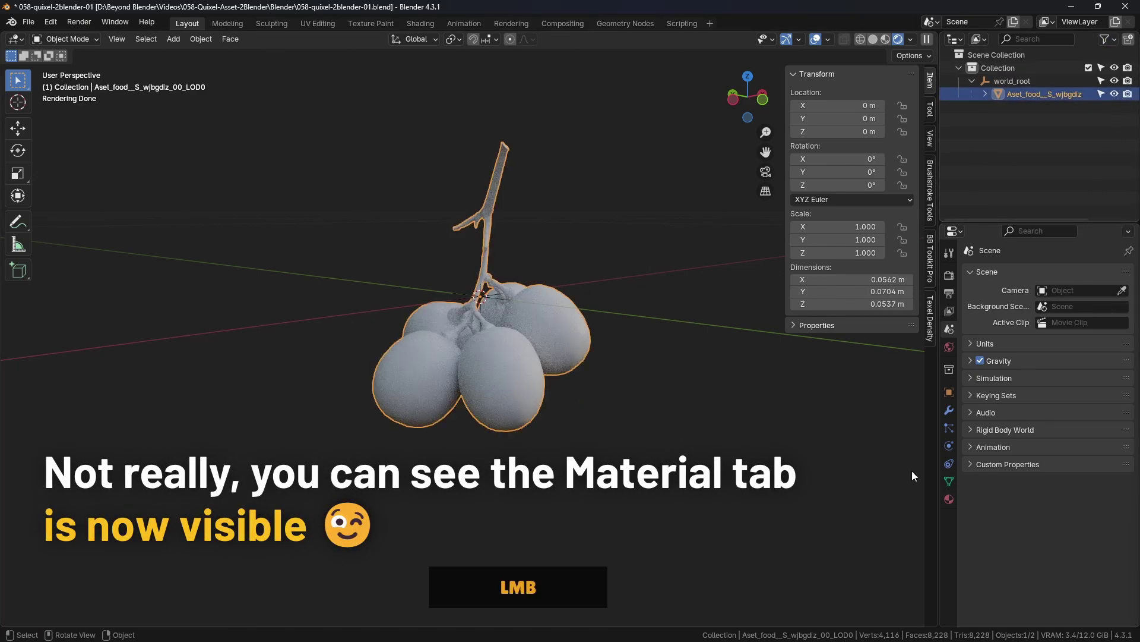
Examine the grape mesh's default_material surface settings, including its Normal/Map options
left_click(949, 499)
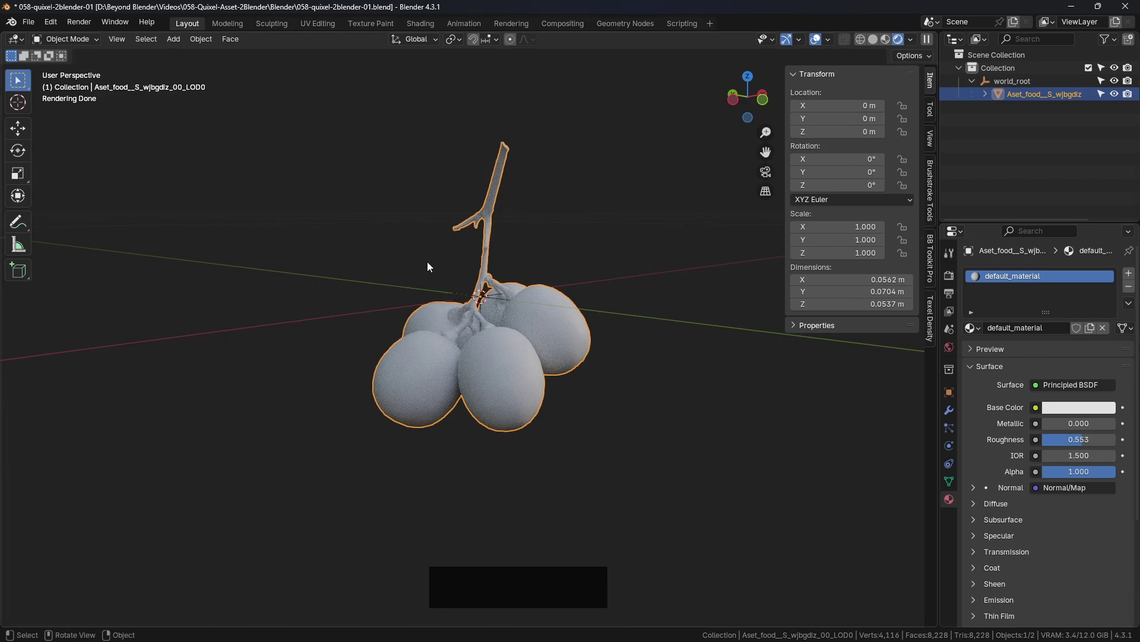
scroll(1071, 471, "down", 4)
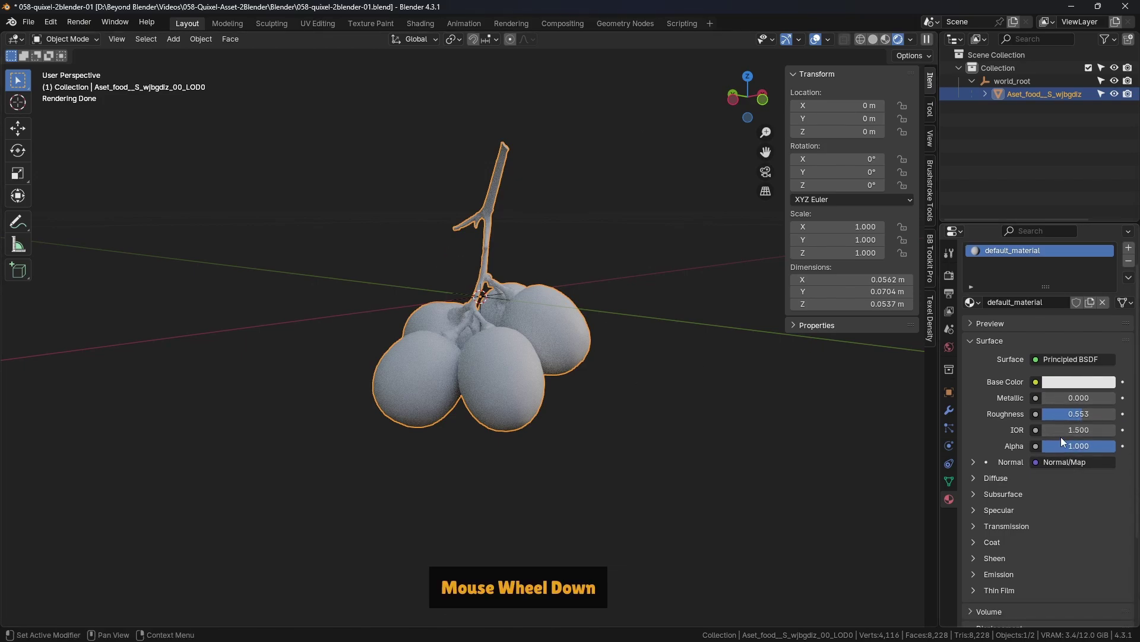
left_click(974, 410)
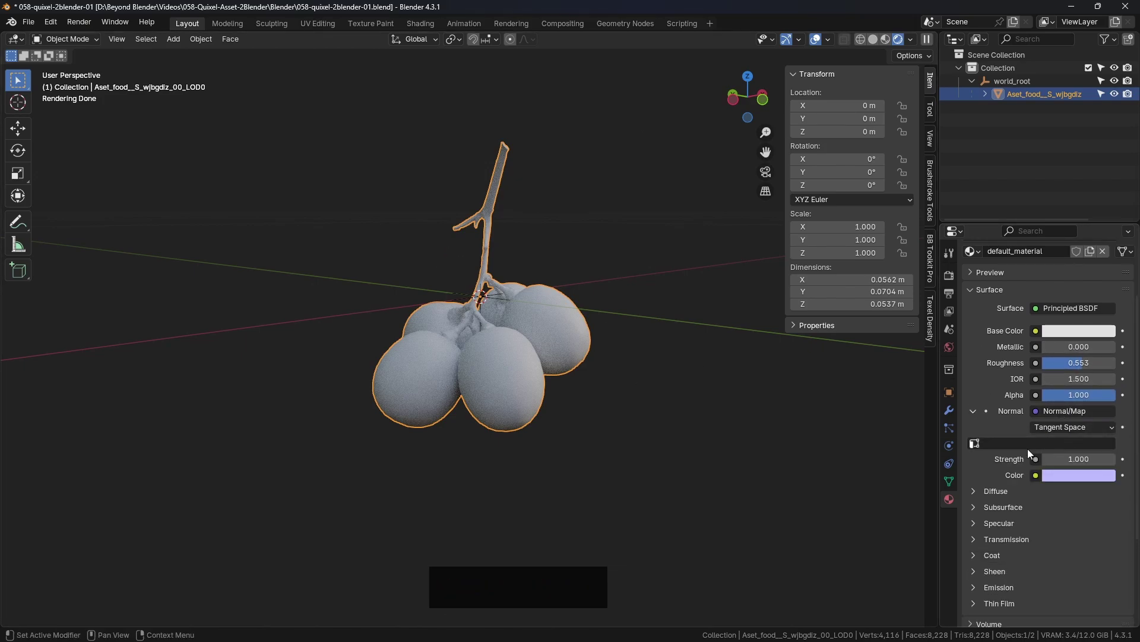
left_click(972, 413)
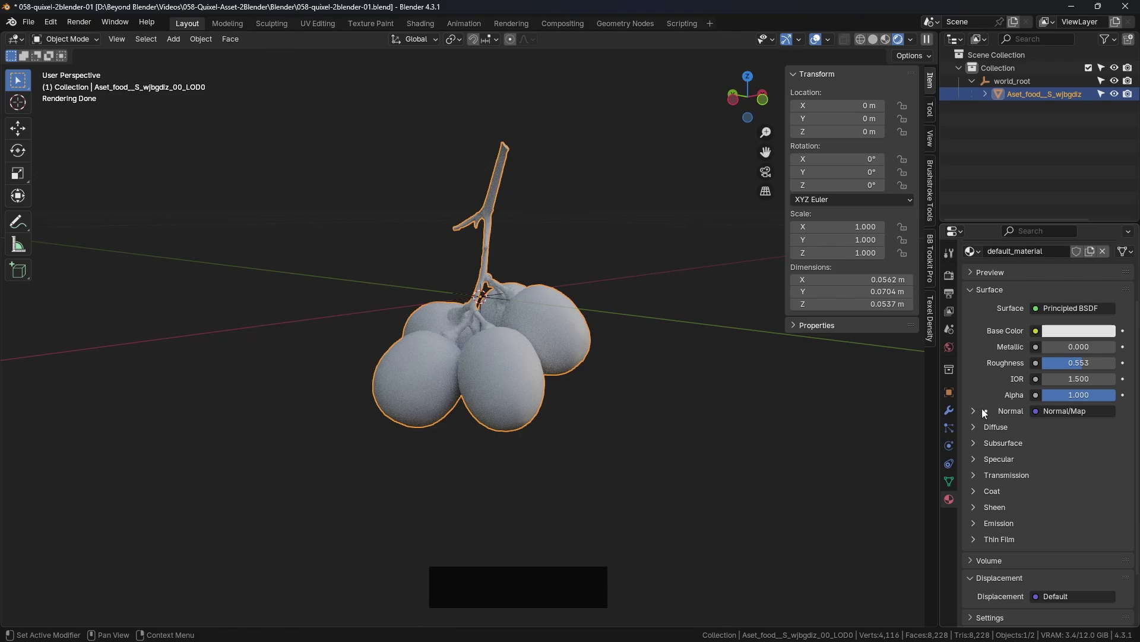
Switch to the Shading workspace, close its file browser and image editor areas, and enlarge the node editor
left_click(420, 24)
scroll(640, 469, "down", 4)
middle_click_drag(640, 480, 677, 450)
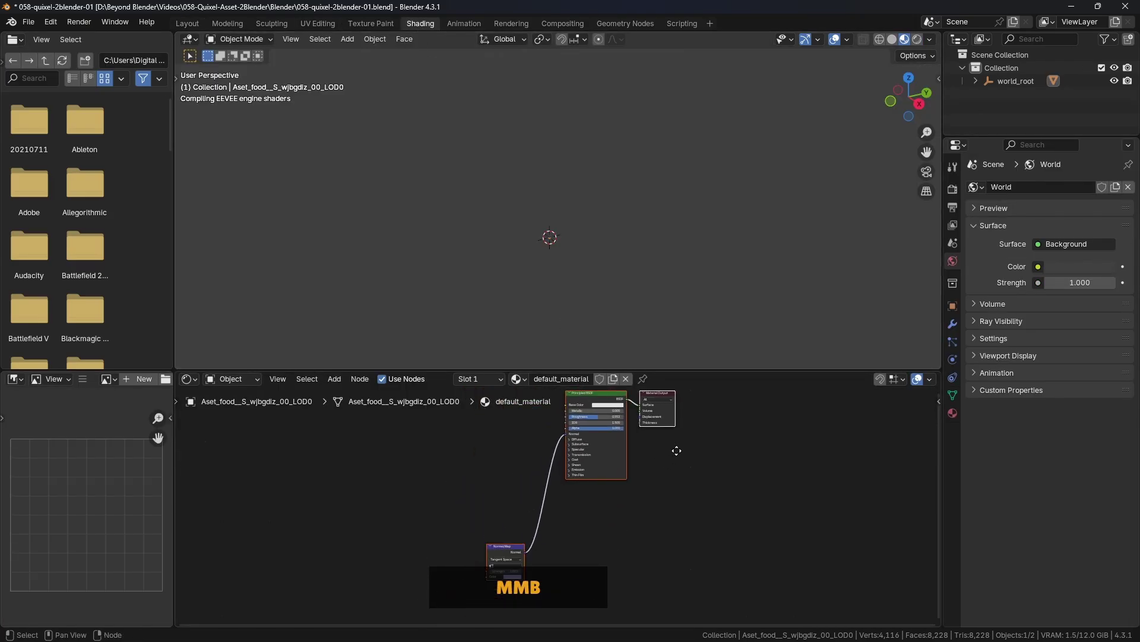
middle_click_drag(591, 499, 638, 447)
left_click_drag(669, 372, 669, 334)
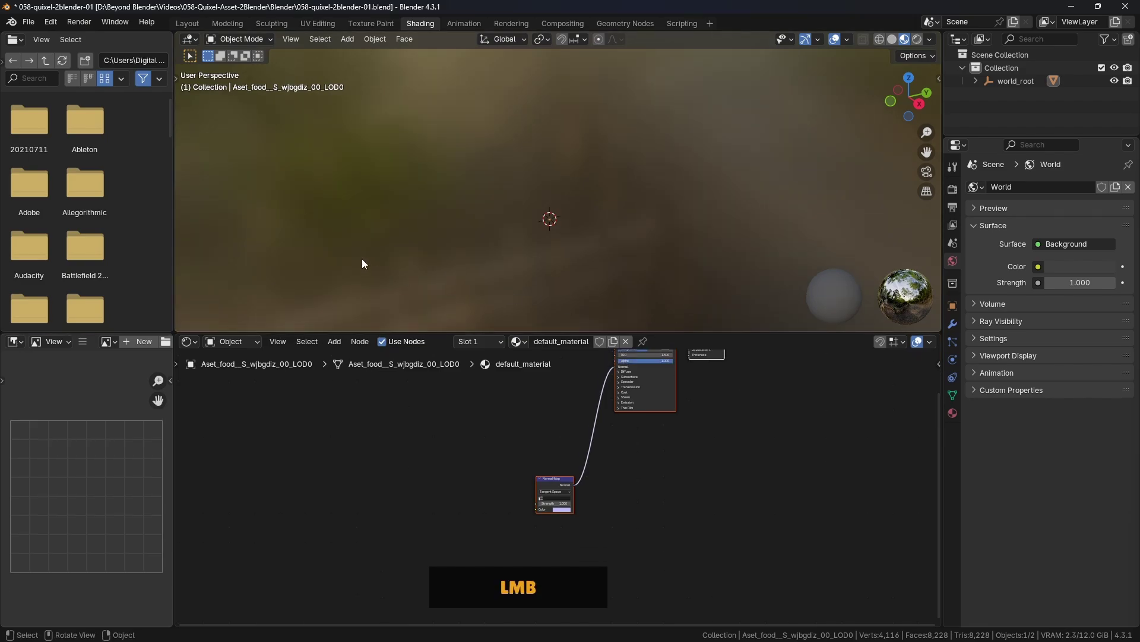
right_click(176, 209)
left_click(178, 239)
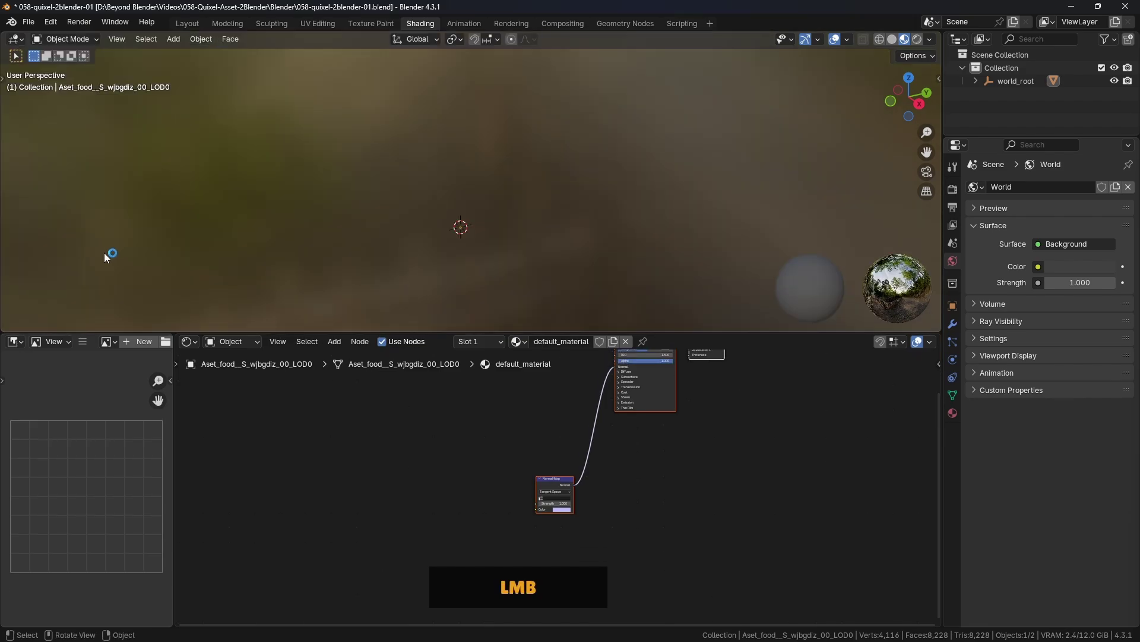
right_click(176, 409)
left_click(123, 409)
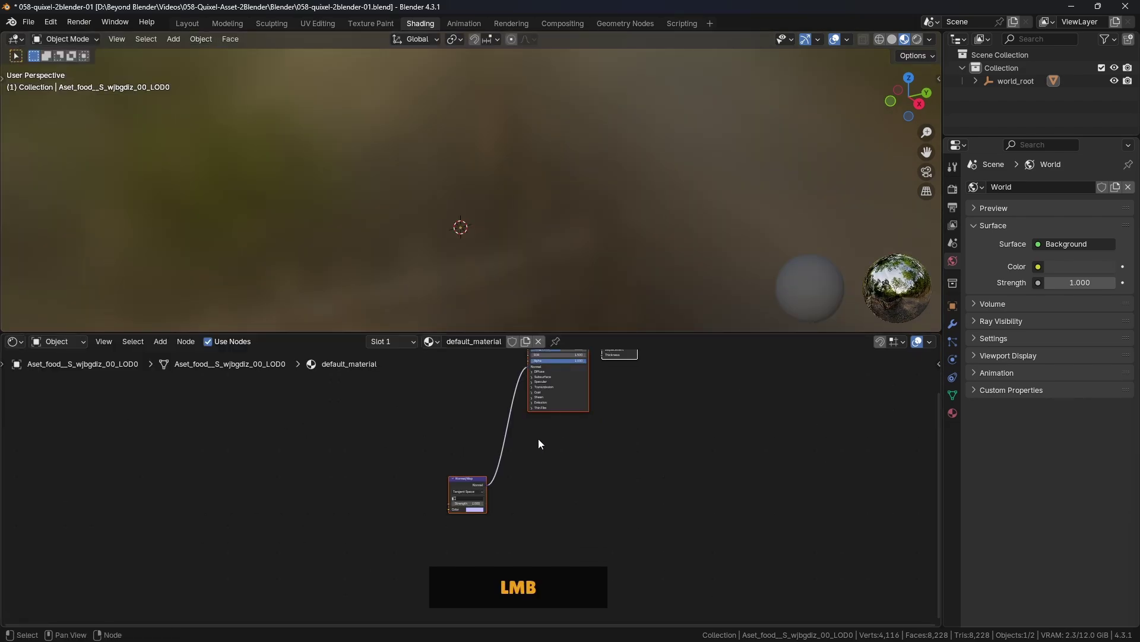
Move the Normal/Map node up close to the Principled BSDF node in the default_material node tree
scroll(475, 494, "up", 3)
left_click_drag(458, 464, 465, 364)
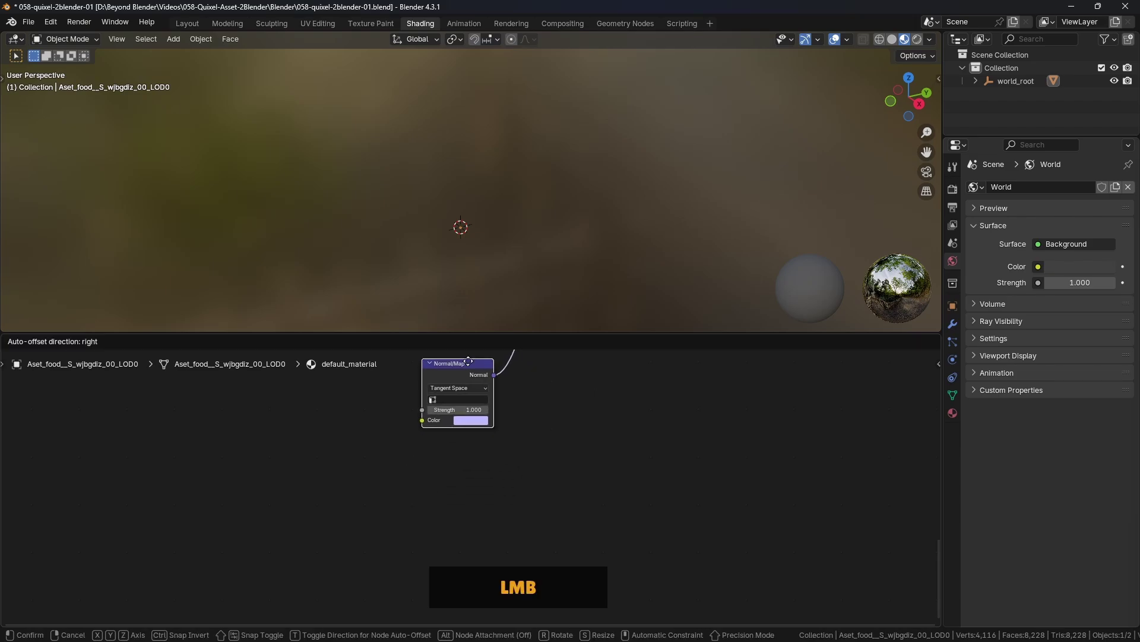
middle_click_drag(465, 365, 629, 512)
scroll(628, 511, "up", 1)
left_click_drag(468, 473, 498, 405)
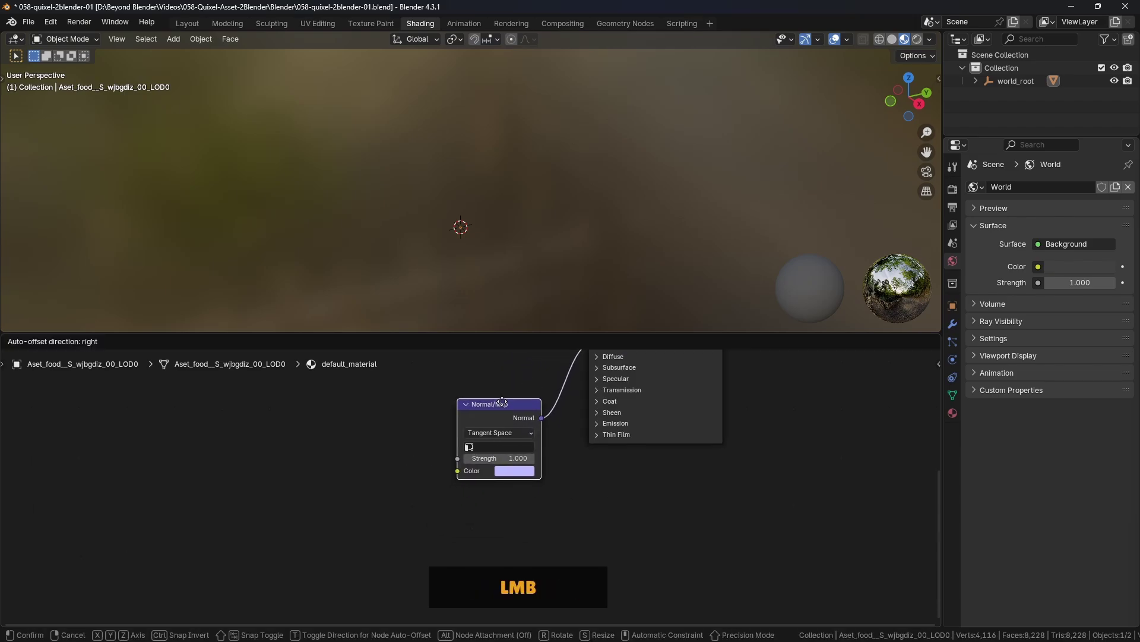
middle_click_drag(647, 451, 597, 522)
left_click_drag(443, 481, 427, 425)
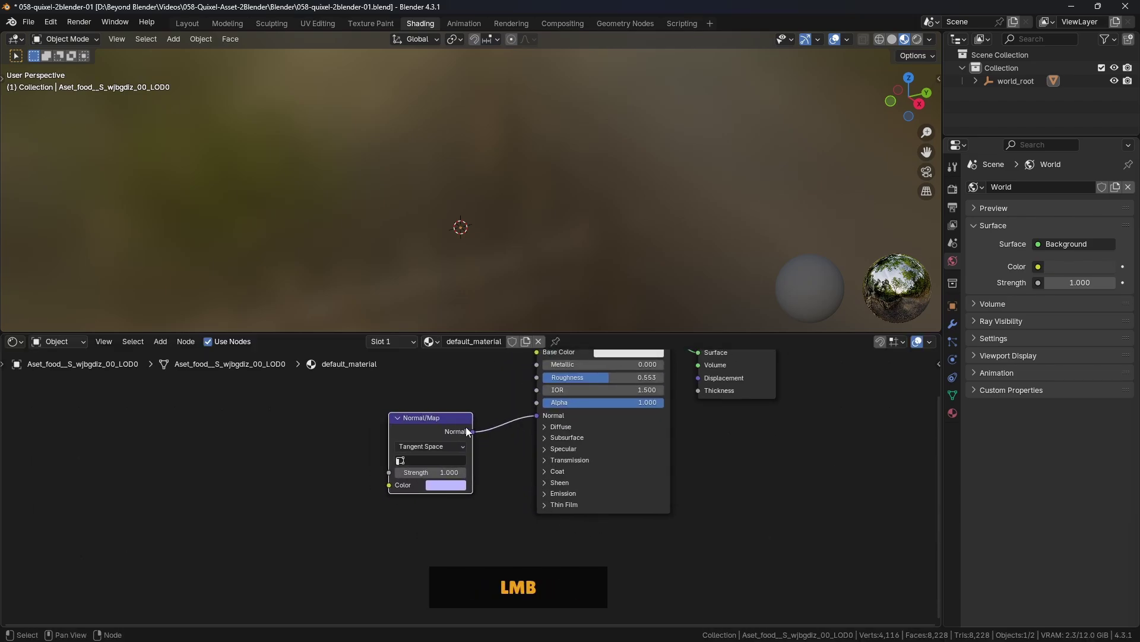
middle_click_drag(772, 455, 741, 506)
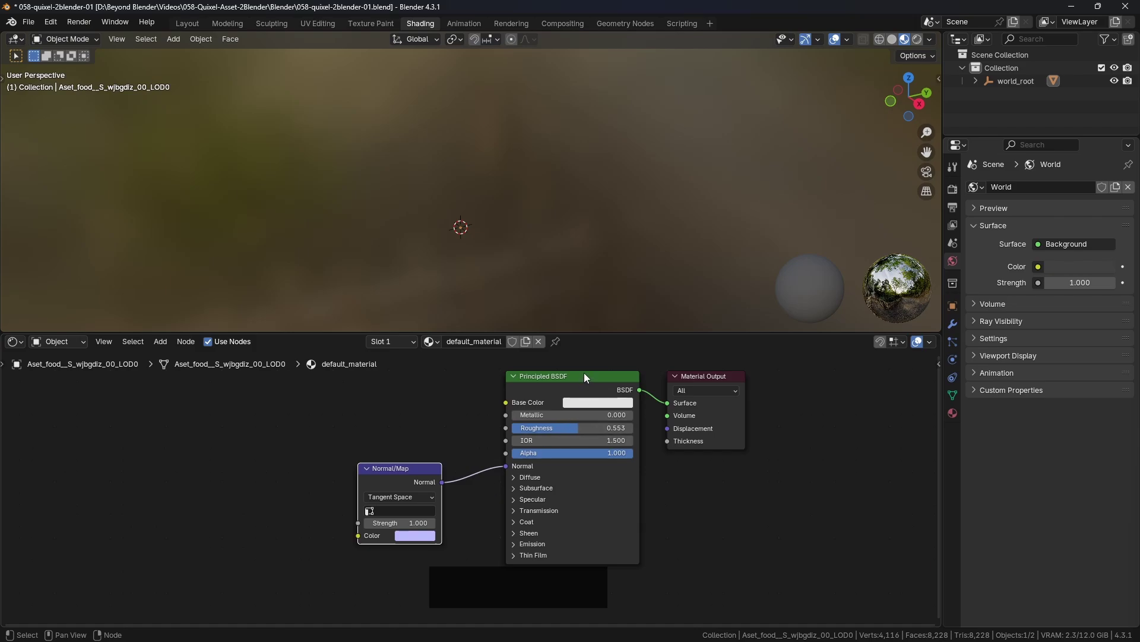
left_click_drag(583, 374, 565, 372)
Deselect the grapes in the 3D view and delete the Normal/Map node from default_material
scroll(462, 232, "up", 6)
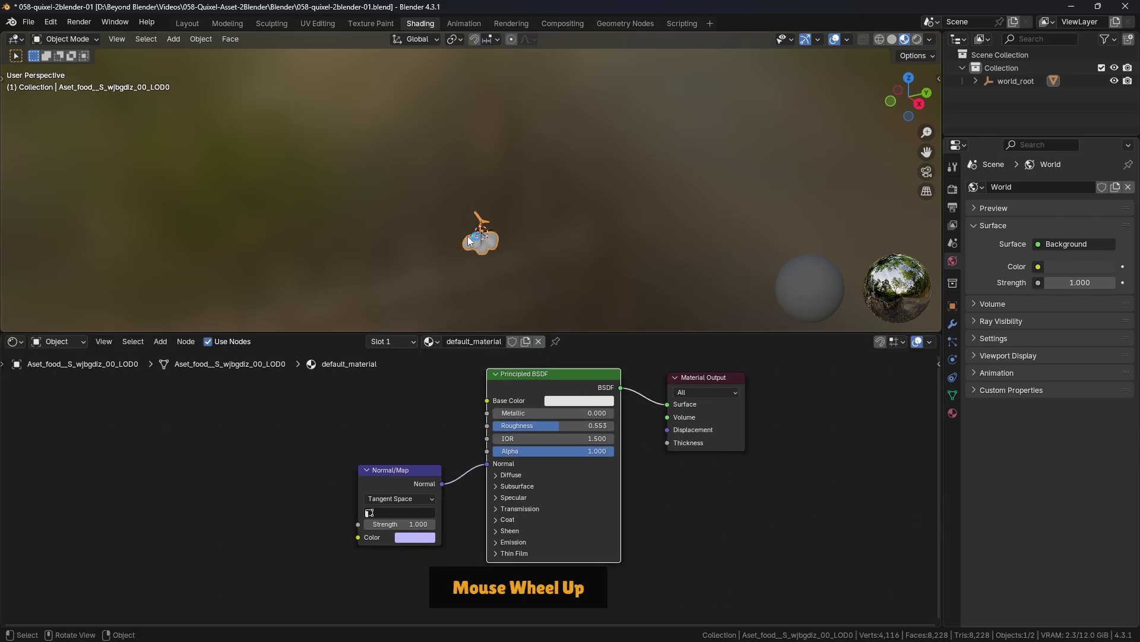
scroll(483, 239, "up", 1)
key("alt+a")
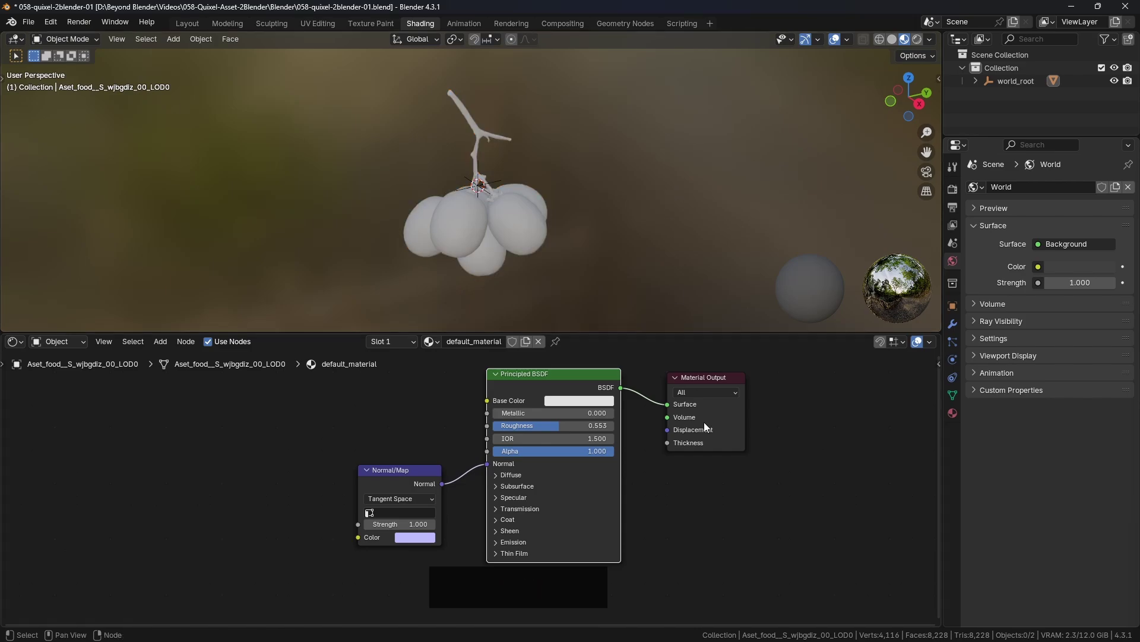
left_click(390, 472)
key("Delete")
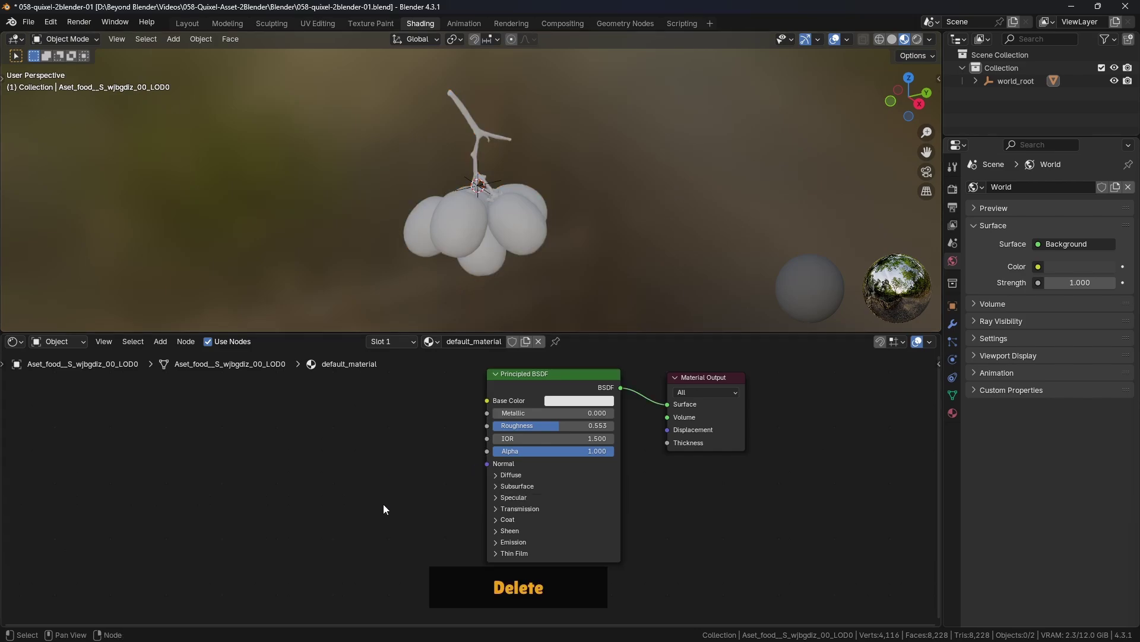
mouse_move(550, 380)
left_mouse_down()
mouse_move(491, 387)
mouse_move(563, 385)
mouse_move(540, 381)
left_mouse_up()
Select the grape mesh and frame it in the 3D viewport
middle_click_drag(535, 214, 437, 211)
left_click(437, 211)
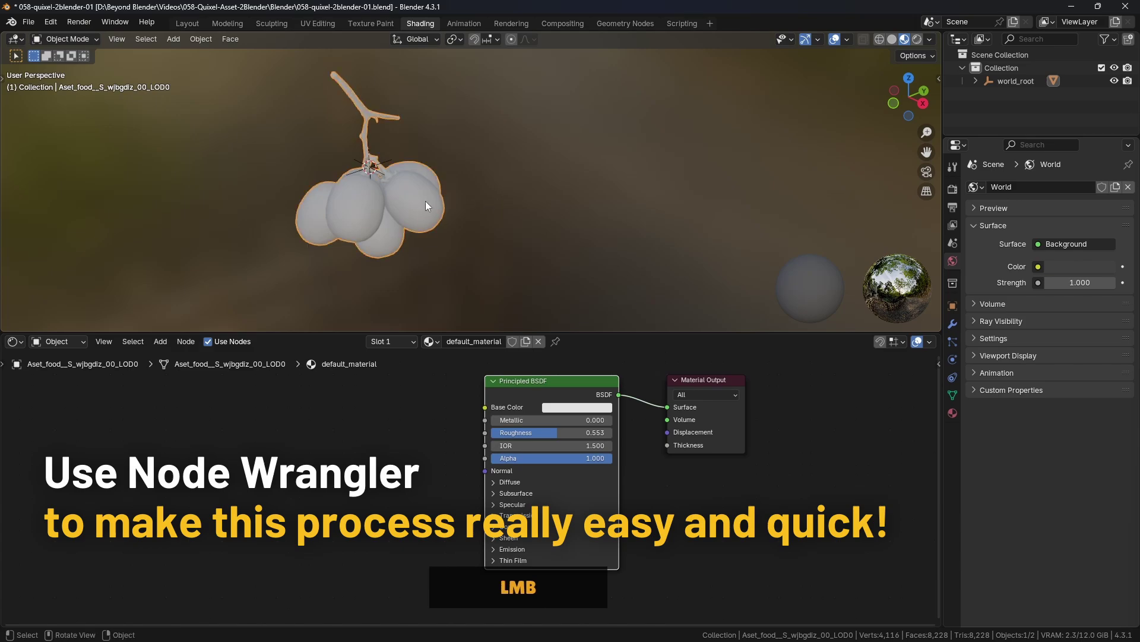
key("KP_Decimal")
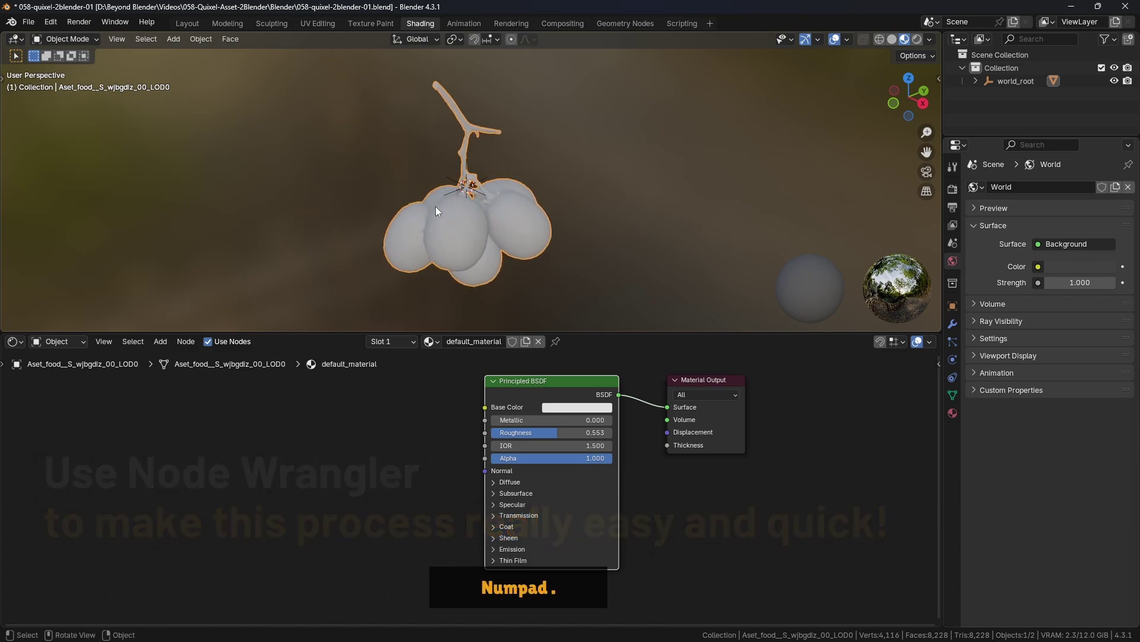
Search the add-on preferences for "node" to check whether Node Wrangler is enabled, and close the preferences
left_click(45, 24)
left_click(101, 200)
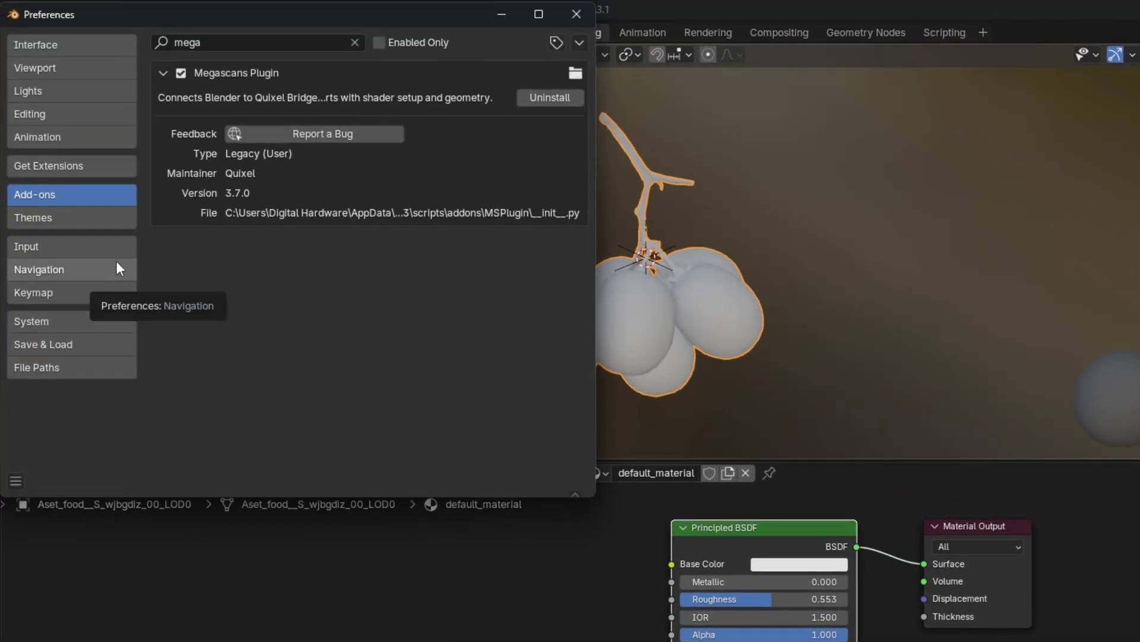
left_click(168, 74)
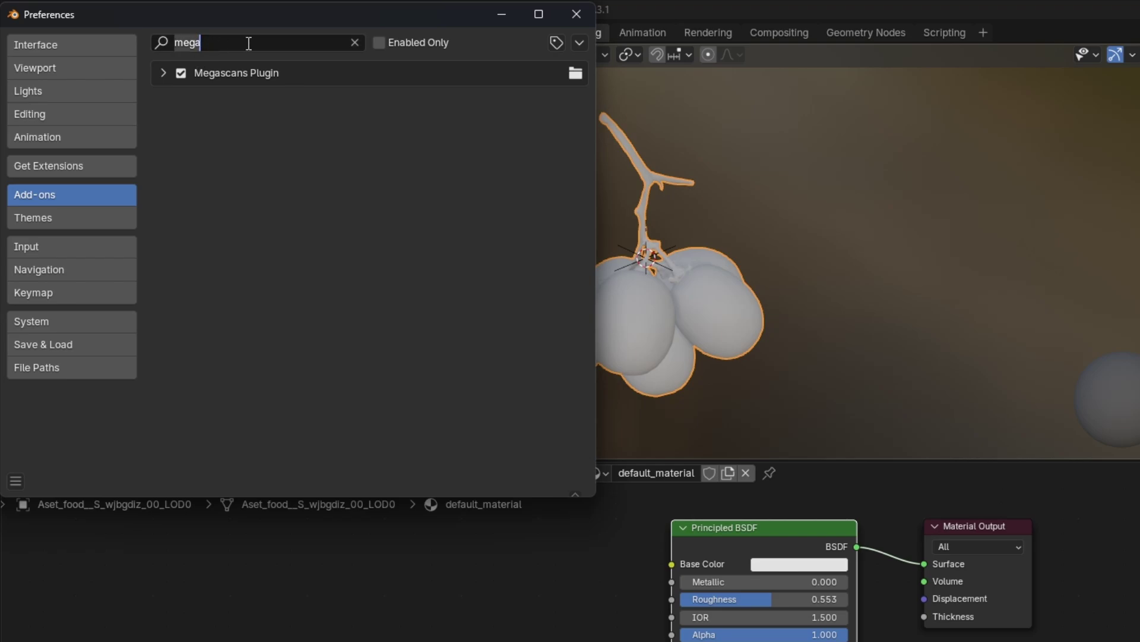
key("BackSpace")
key("BackSpace")
key("BackSpace")
key("BackSpace")
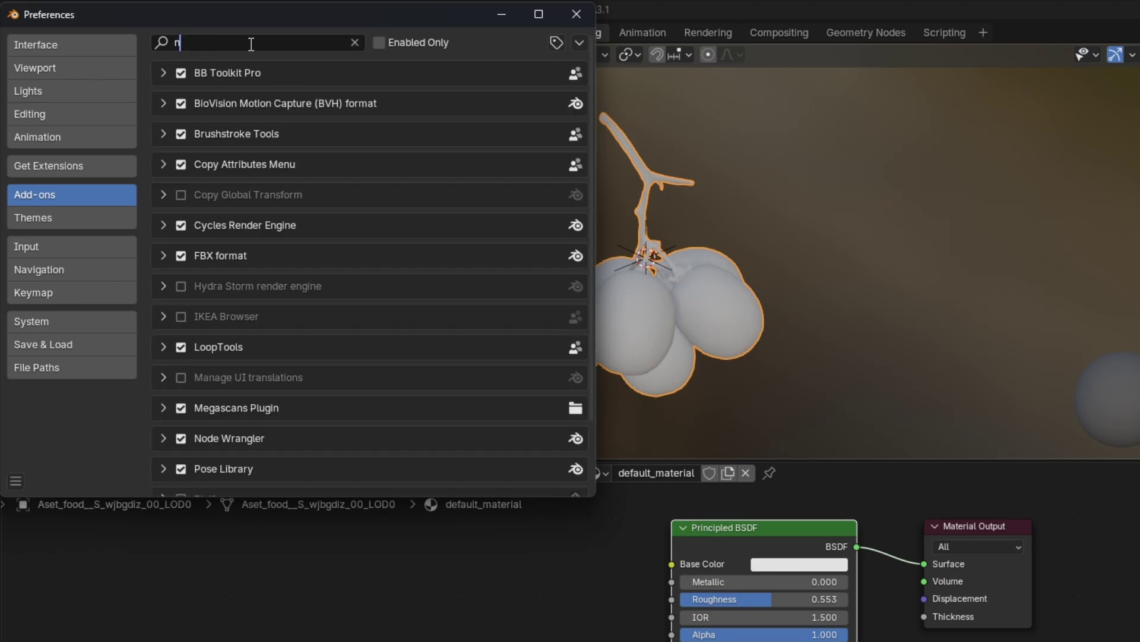
type("node")
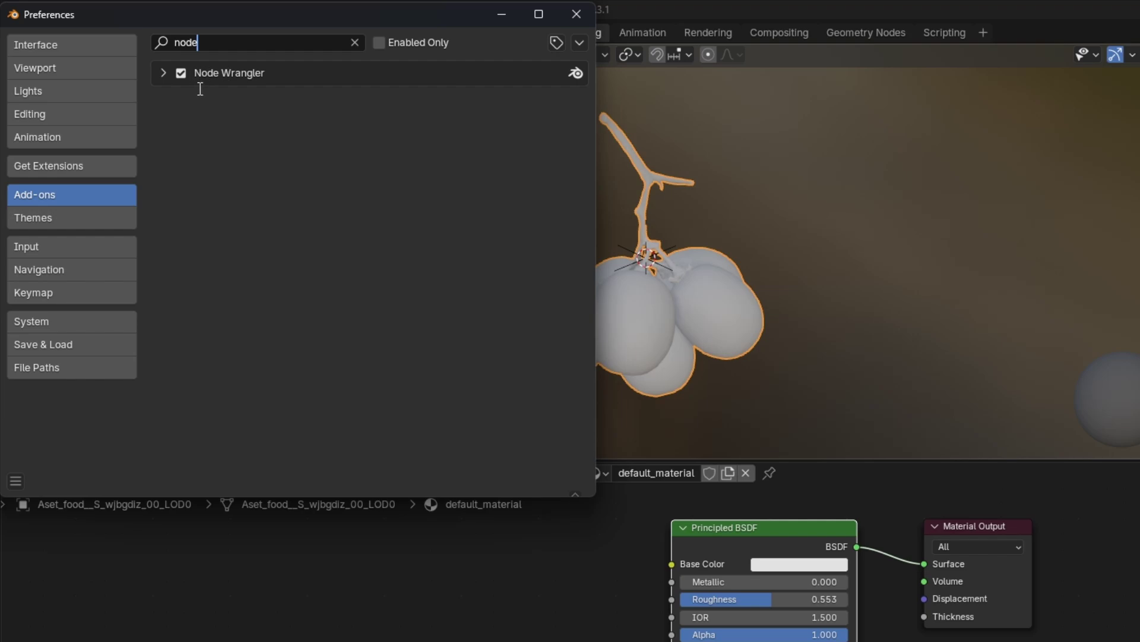
left_click_drag(379, 11, 470, 68)
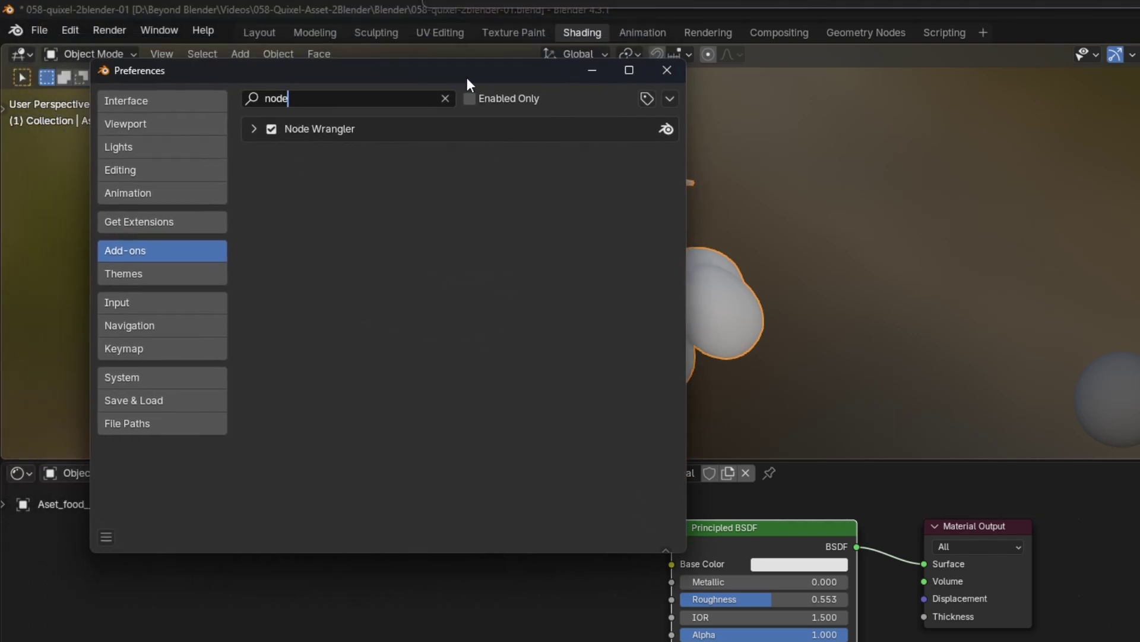
left_click(669, 72)
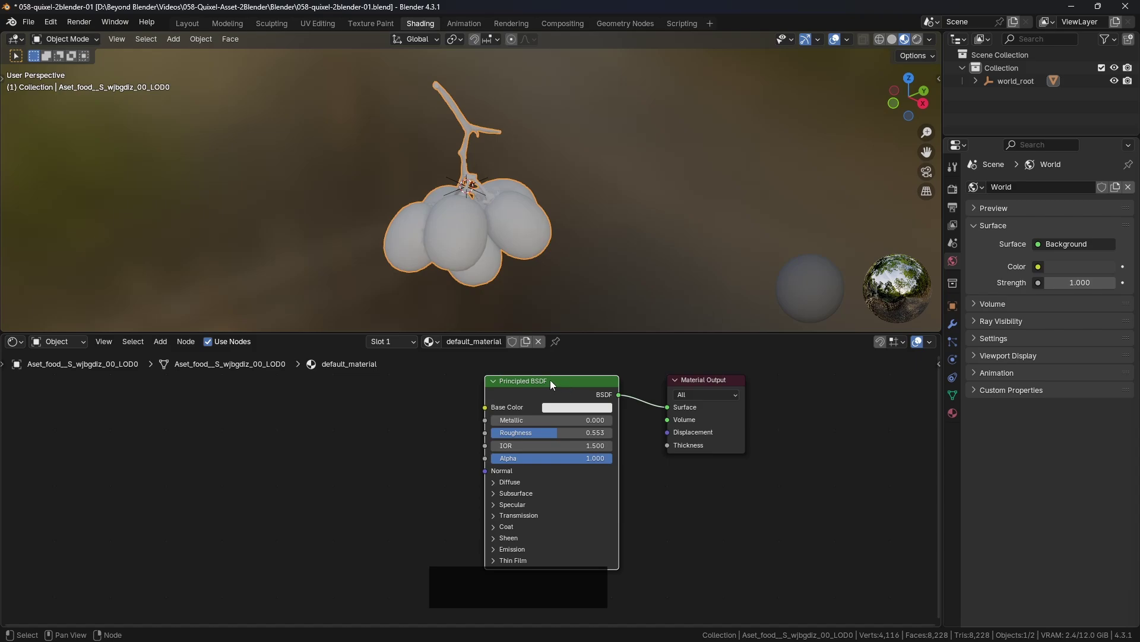
Enlarge the node editor and move the Principled BSDF node farther away from the Material Output node
left_click_drag(551, 384, 499, 380)
left_click_drag(520, 332, 526, 279)
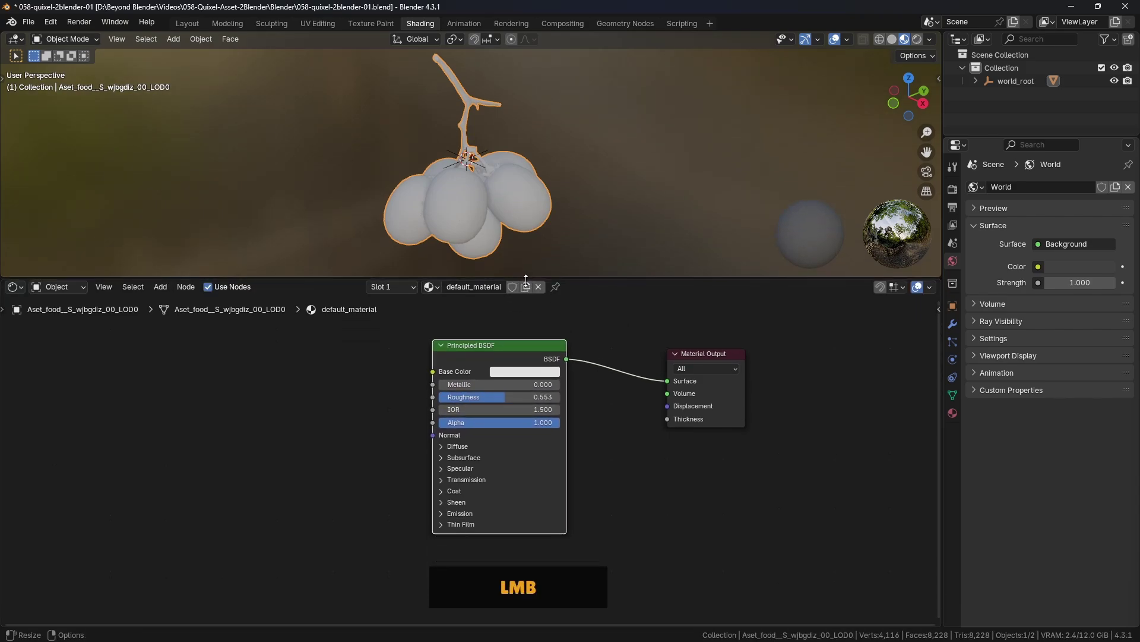
mouse_move(506, 346)
left_mouse_down()
mouse_move(481, 342)
mouse_move(493, 336)
left_mouse_up()
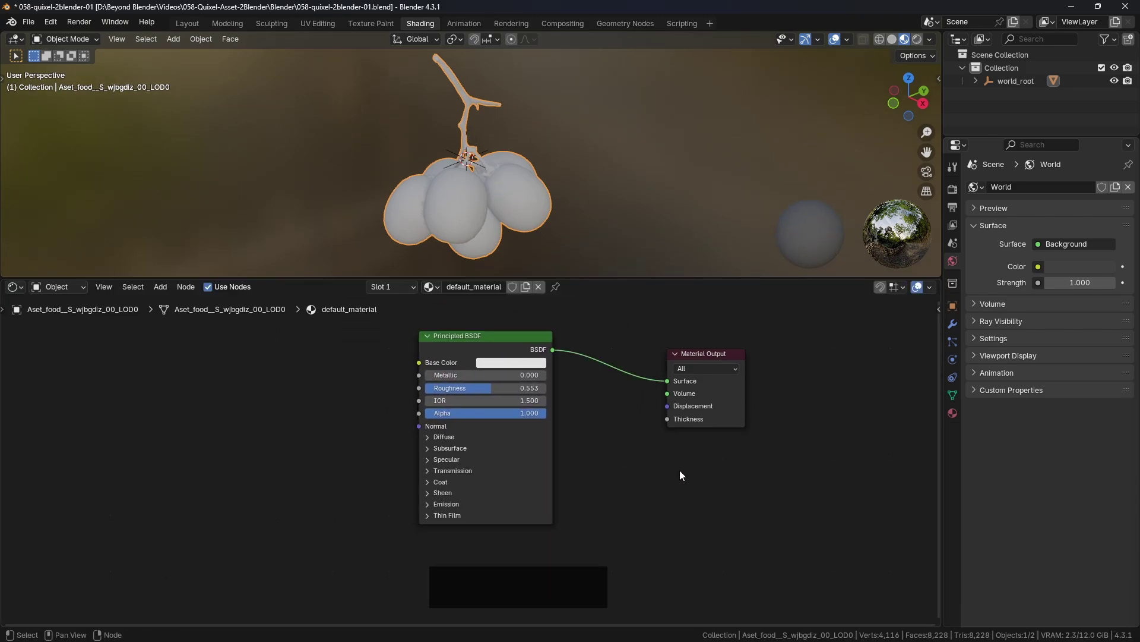
Switch to File Explorer and locate the albedo texture wjbgdiz_4K_Albedo.jpg in the Food_wjbgdiz_4K_3d_ms folder
key("alt+Tab")
key("alt+Tab")
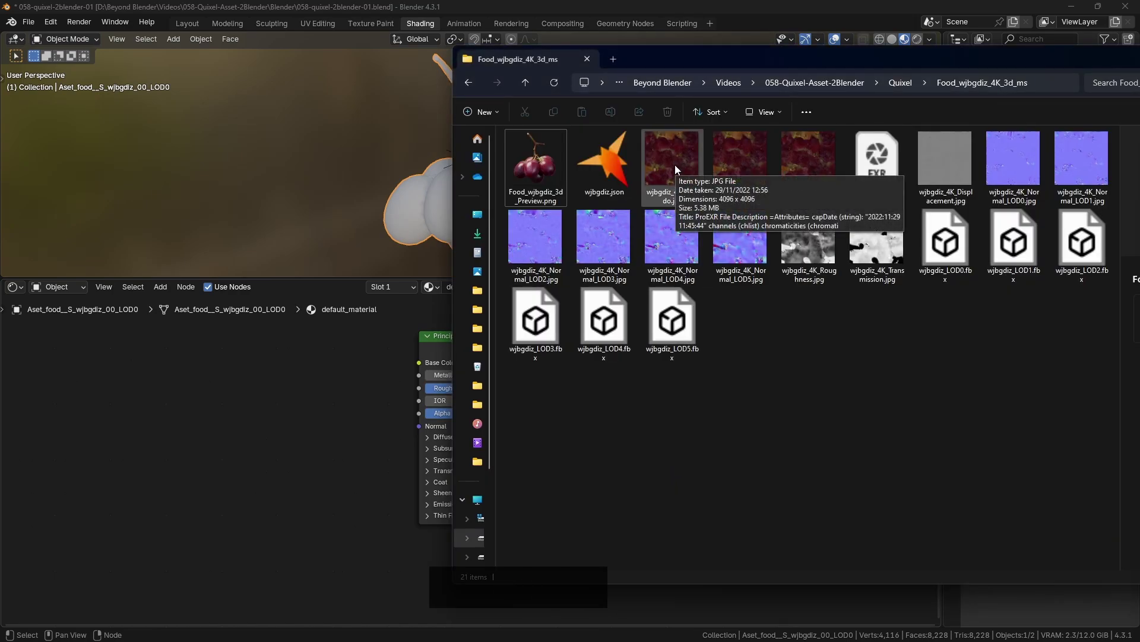
left_click_drag(680, 171, 753, 425)
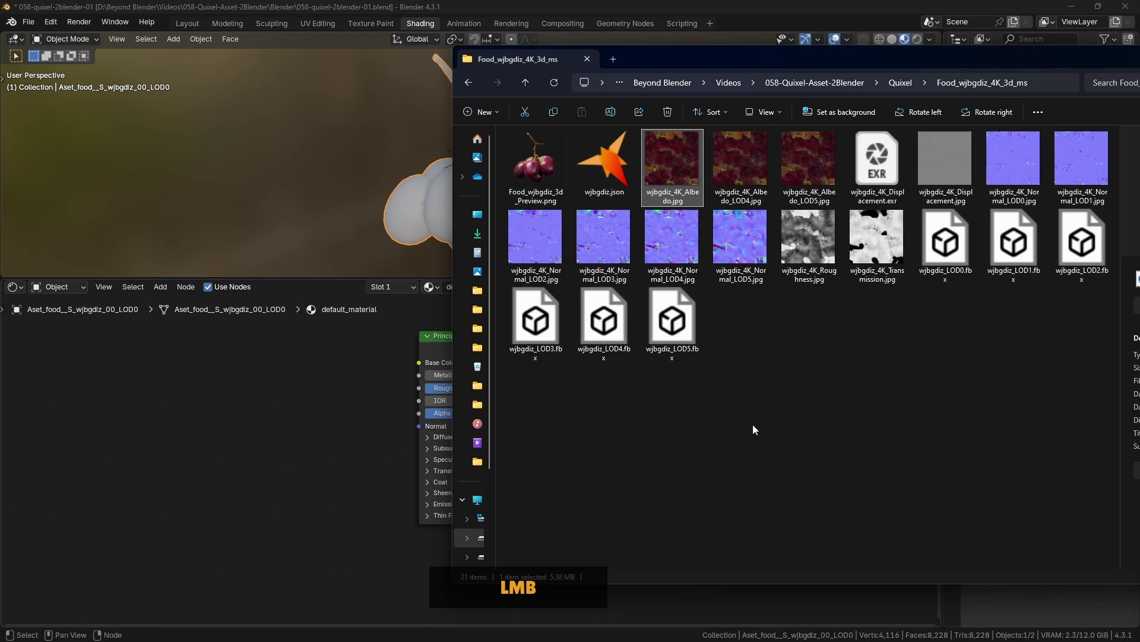
Back in Blender, try adding an Image Texture node beside the Principled BSDF node, and delete it
right_click(220, 404)
mouse_move(220, 404)
mouse_move(281, 409)
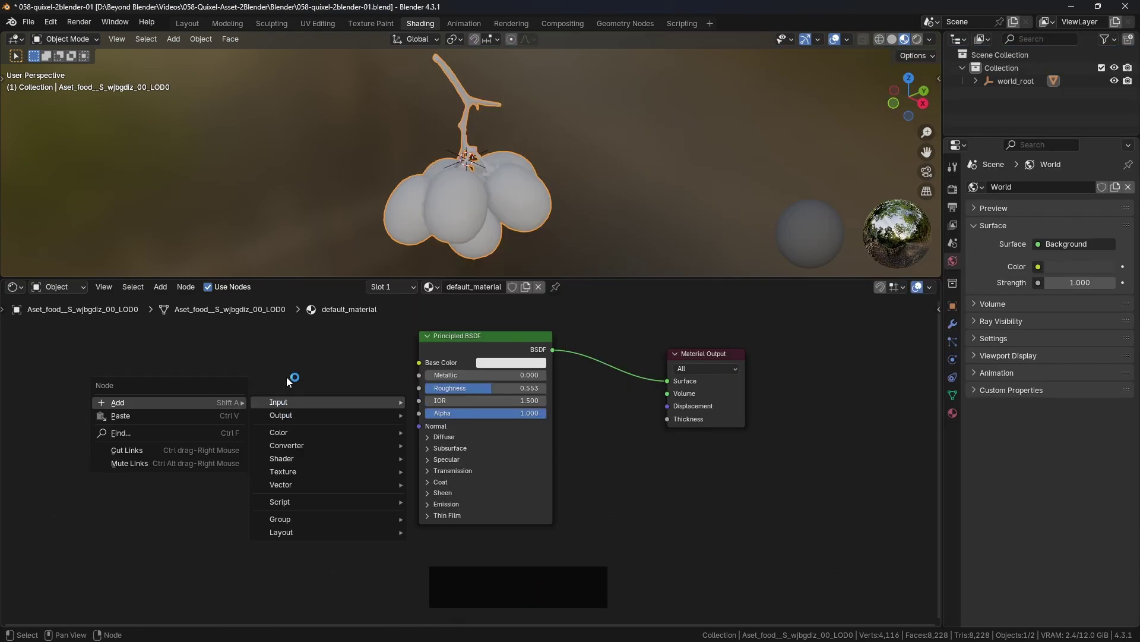
left_click(294, 436)
key("shift+a")
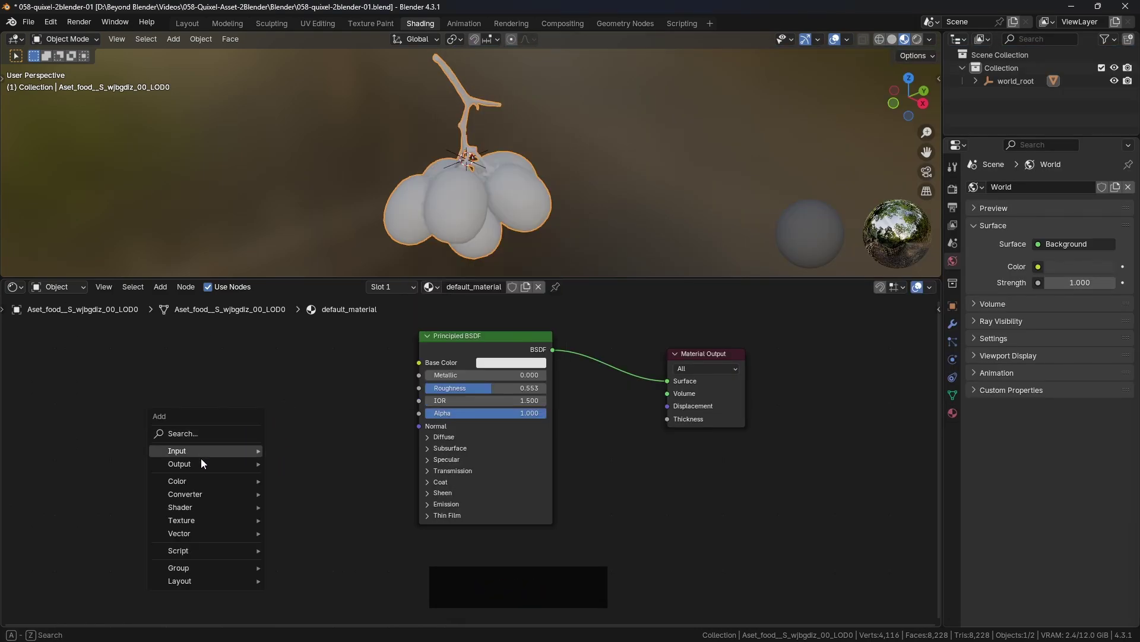
left_click(200, 521)
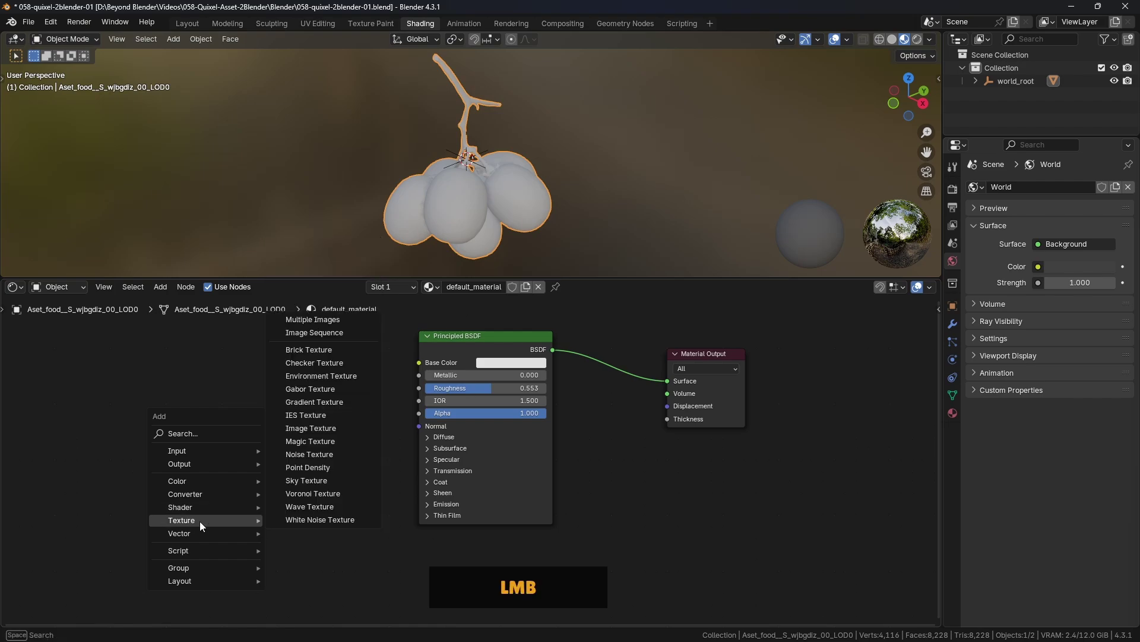
left_click(299, 429)
left_click(194, 387)
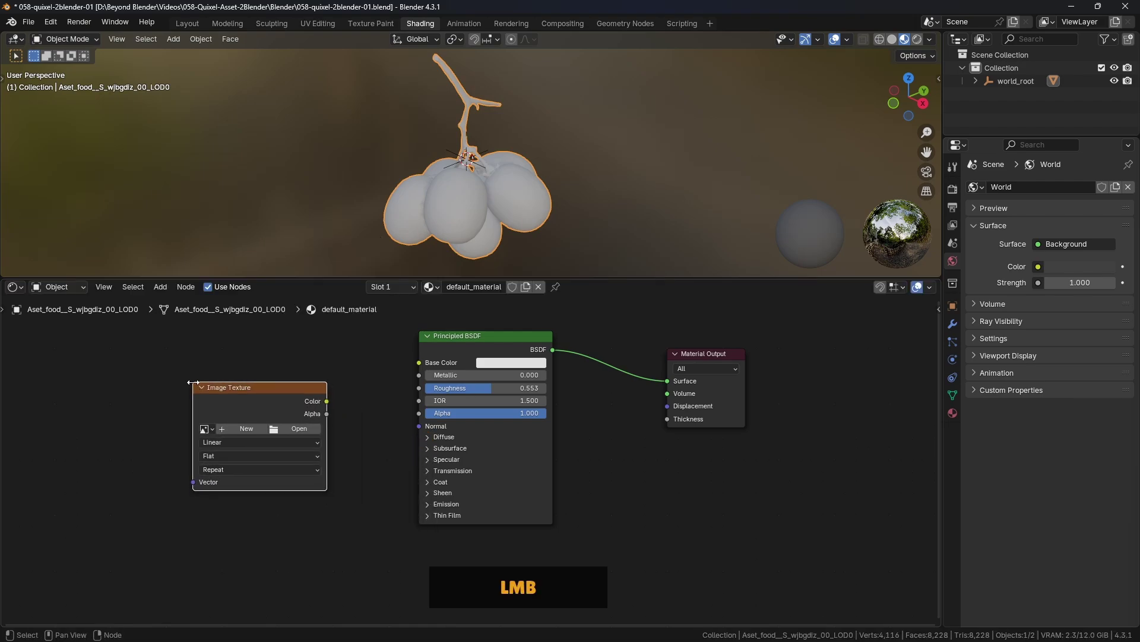
left_click(297, 429)
left_click(872, 483)
left_click_drag(304, 388, 304, 375)
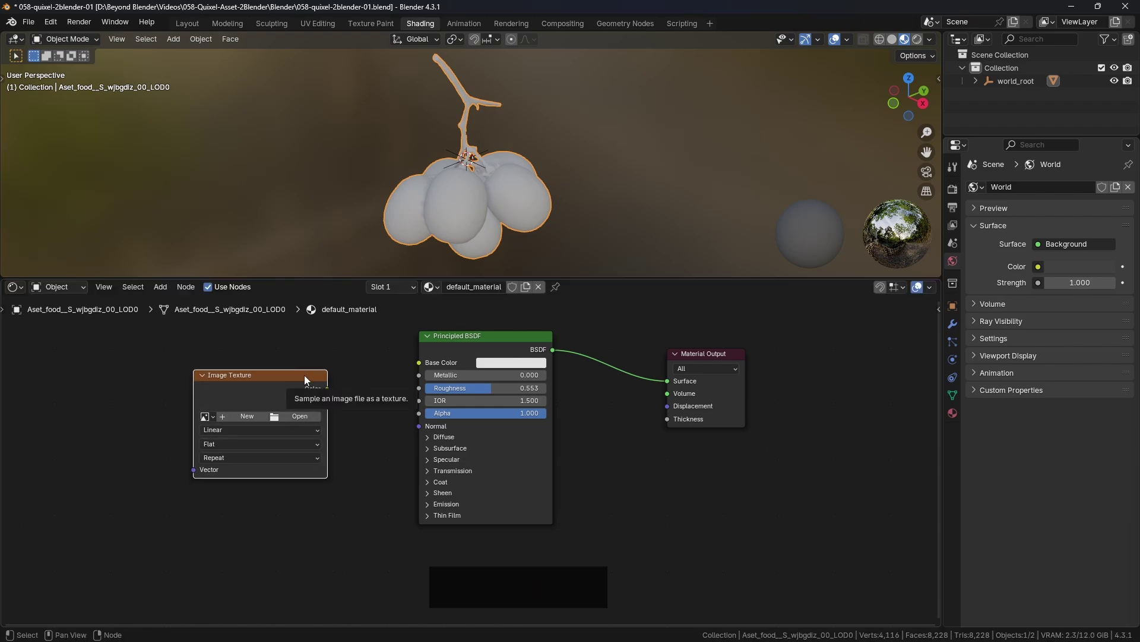
key("Delete")
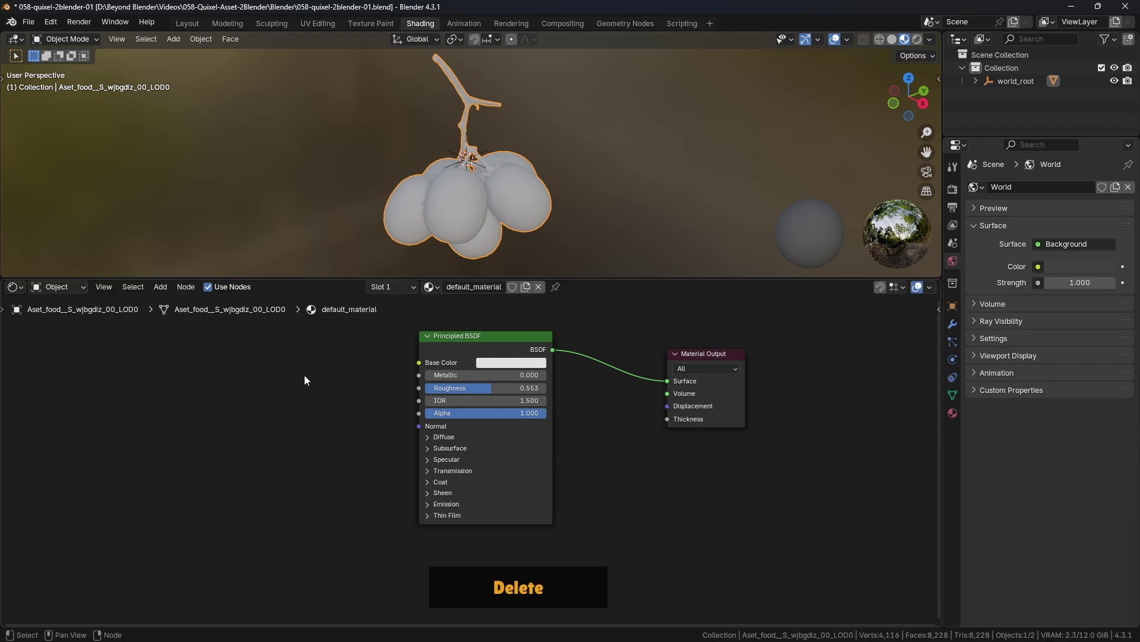
Move the Principled BSDF node nearer the Material Output, start its Principled Texture Setup, and browse to the project's Quixel folder
left_click(478, 336)
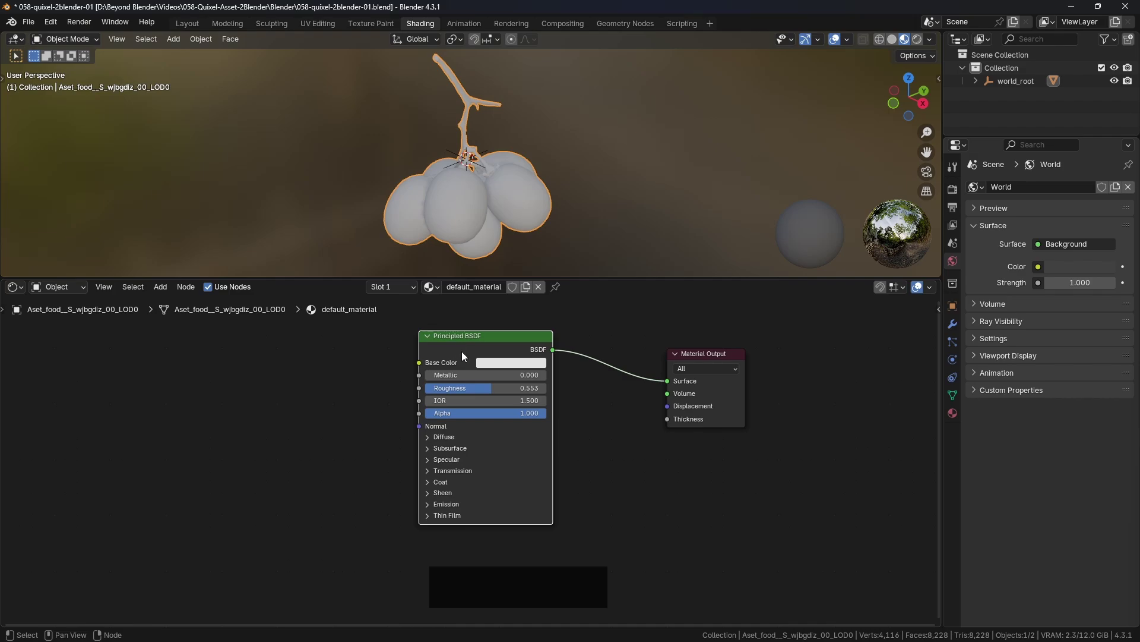
left_click_drag(496, 339, 537, 322)
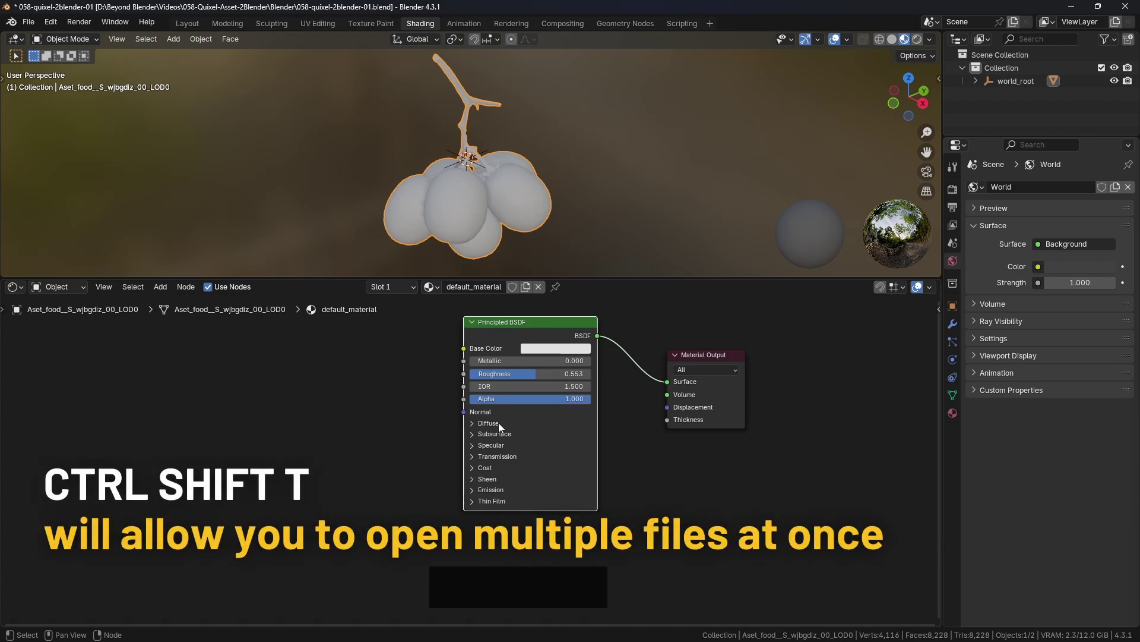
key("ctrl+shift")
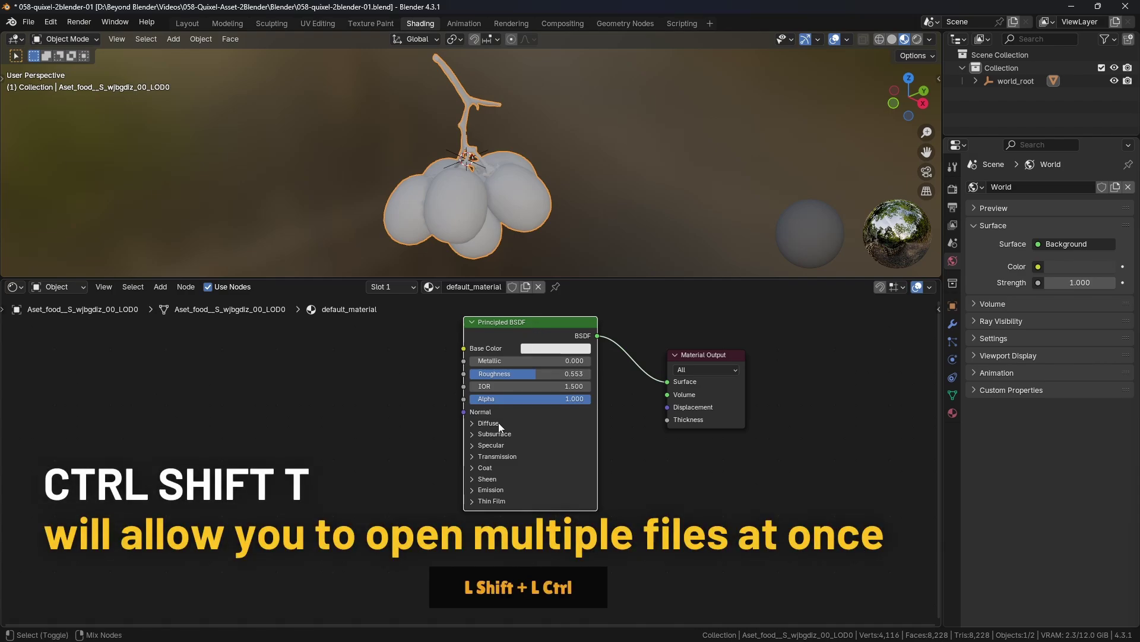
key("ctrl+shift+t")
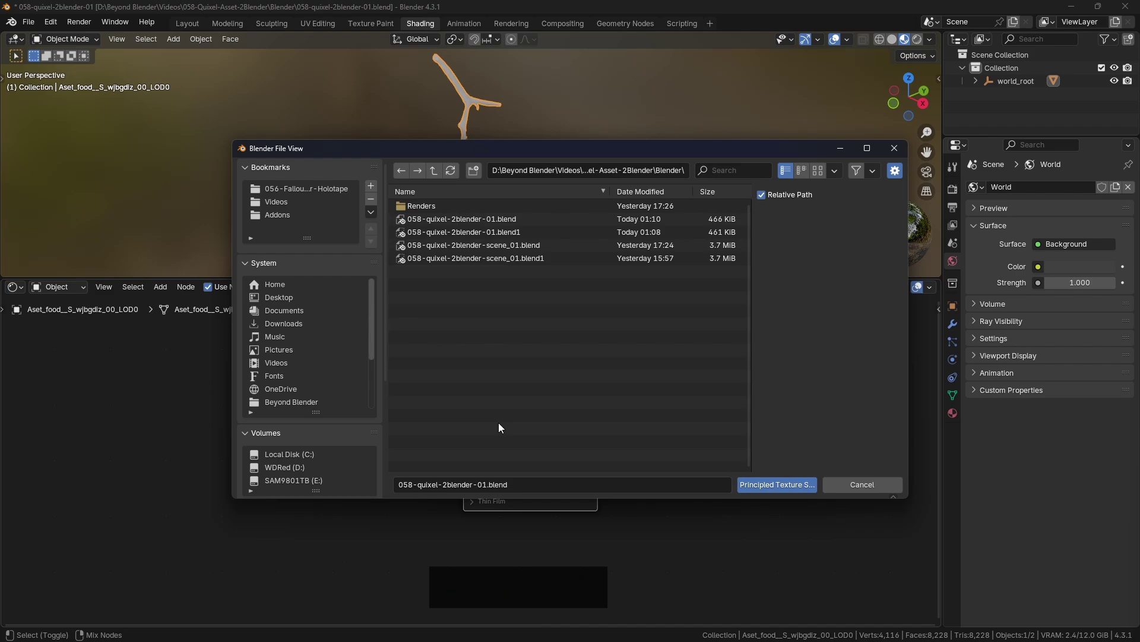
left_click(434, 171)
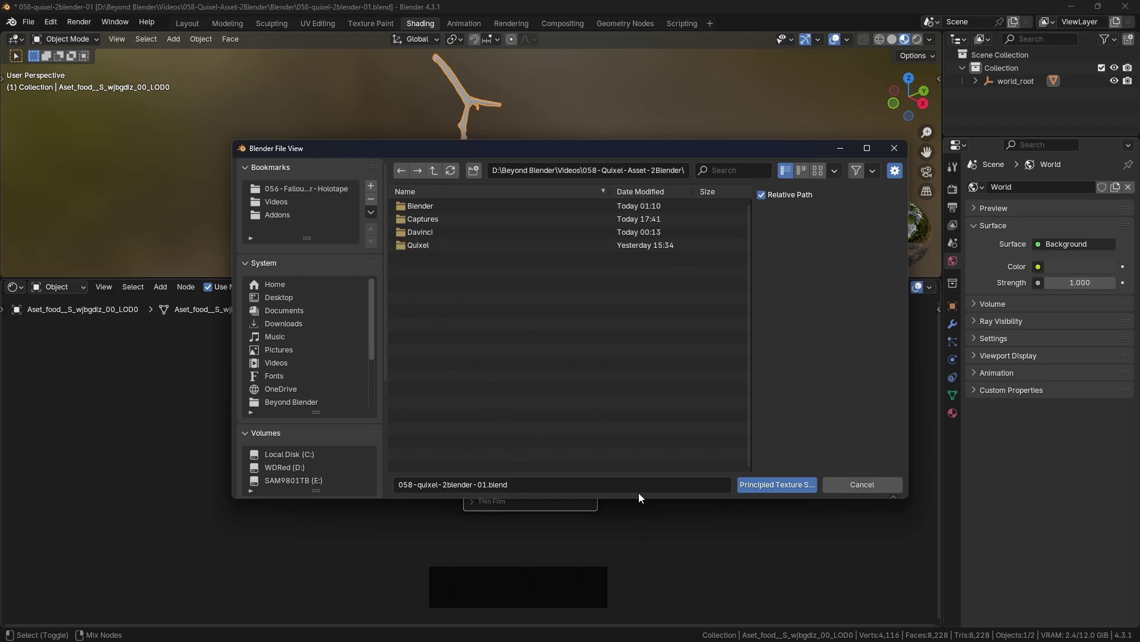
left_click_drag(636, 500, 639, 571)
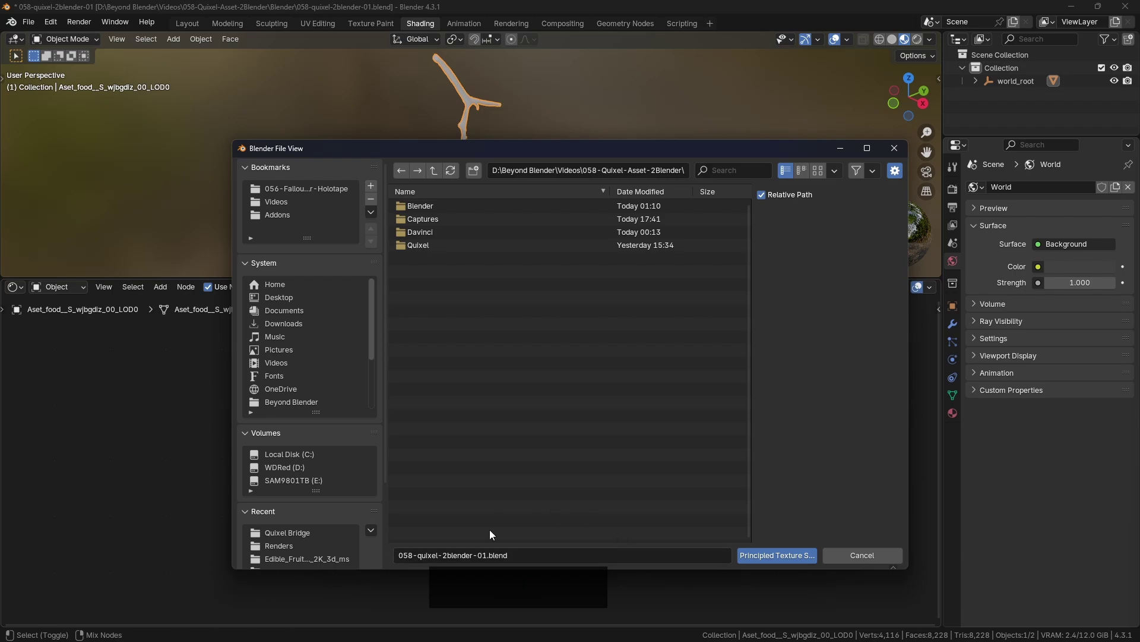
left_click(419, 245)
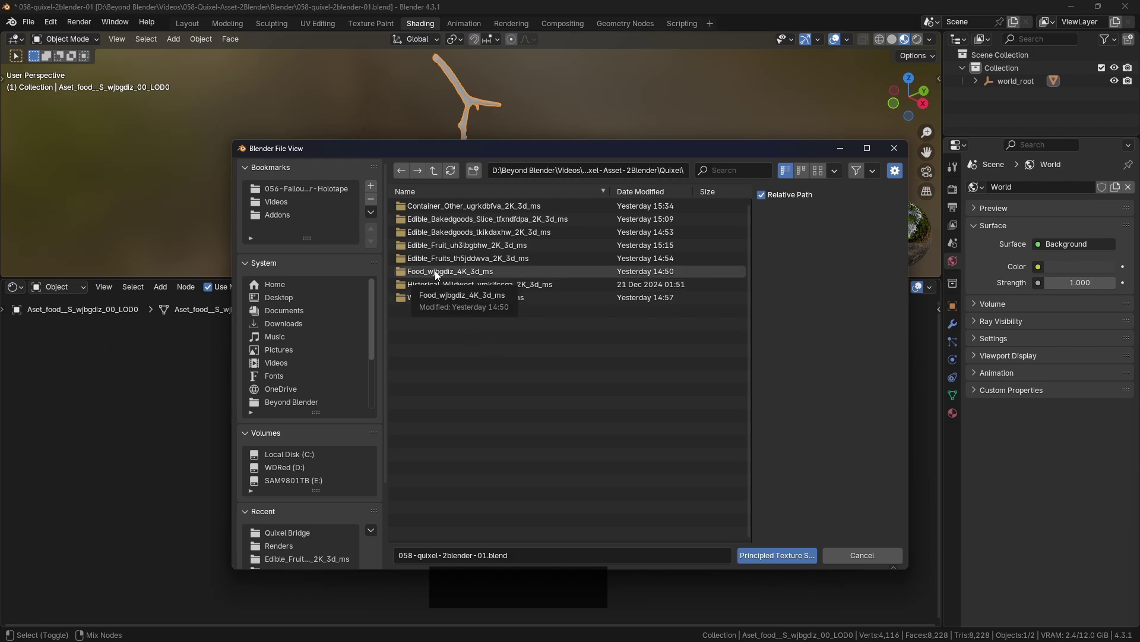
Check the Edible_Fruit_uh3lbgbhw_2K_3d_ms and Edible_Fruits_th5jddwva_2K_3d_ms folders as thumbnails for the grape textures, and return to the Quixel folder
double_click(473, 244)
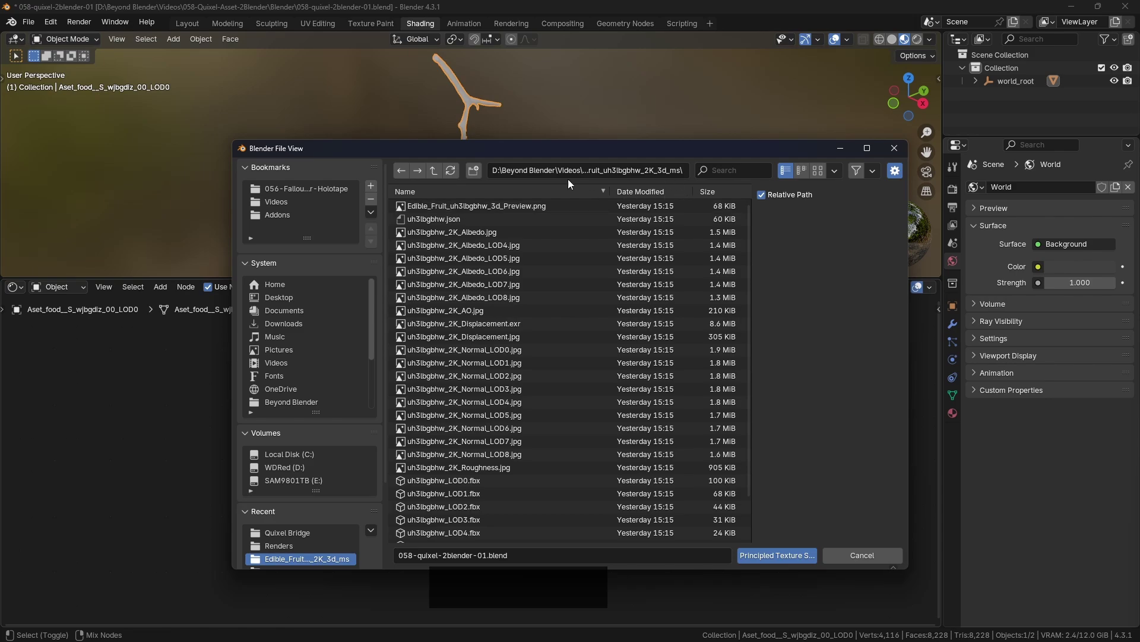
left_click(818, 171)
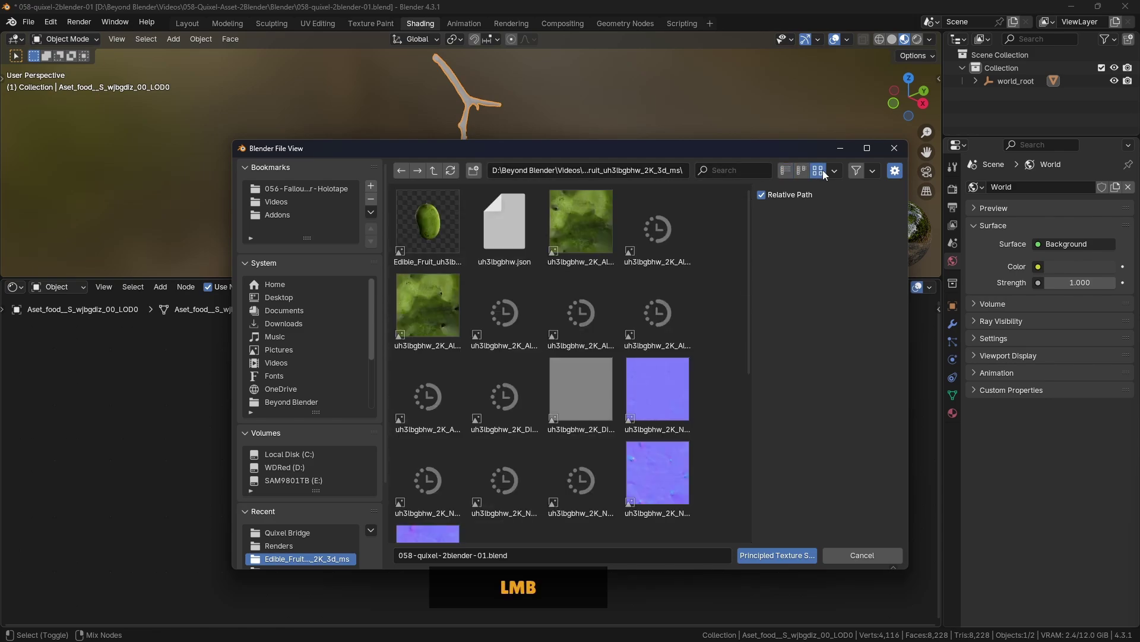
left_click(433, 170)
double_click(657, 236)
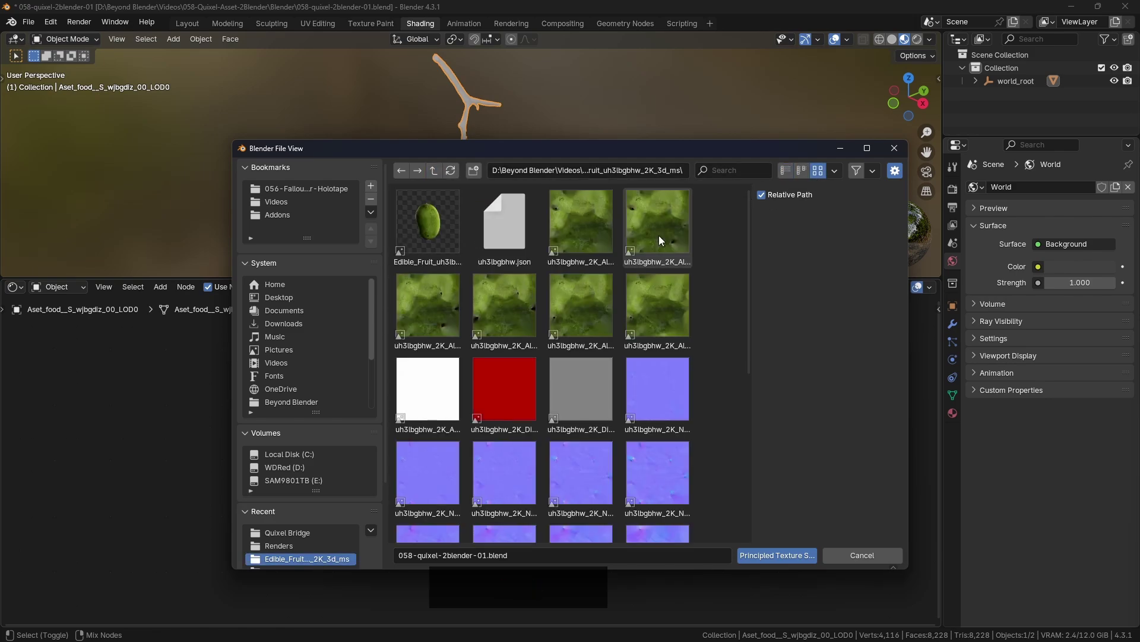
left_click(433, 171)
double_click(425, 318)
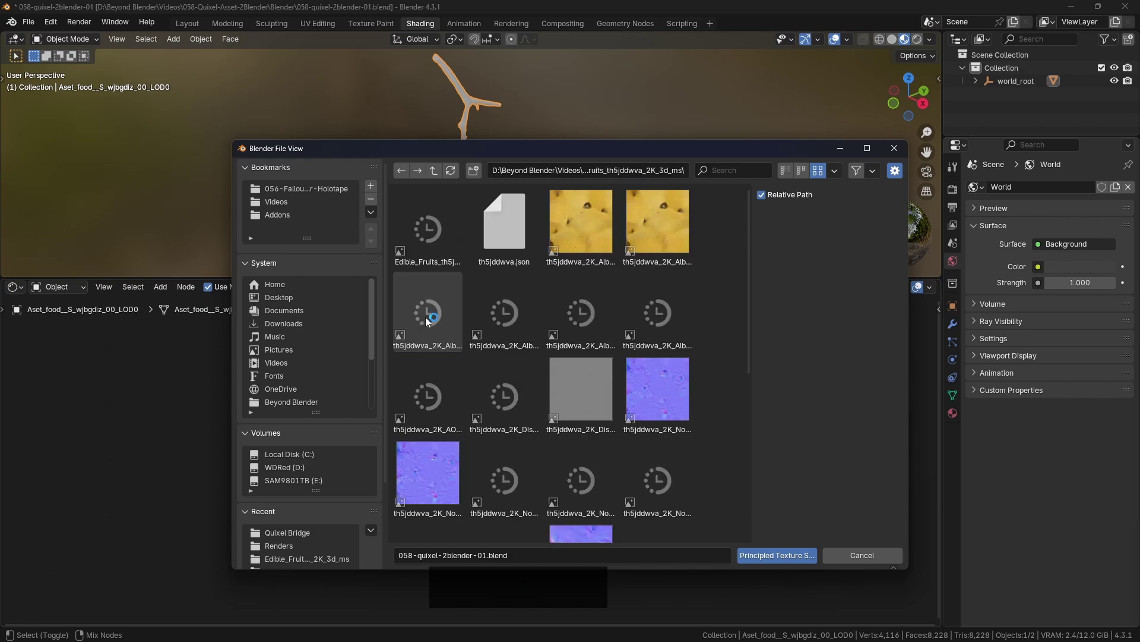
left_click(435, 170)
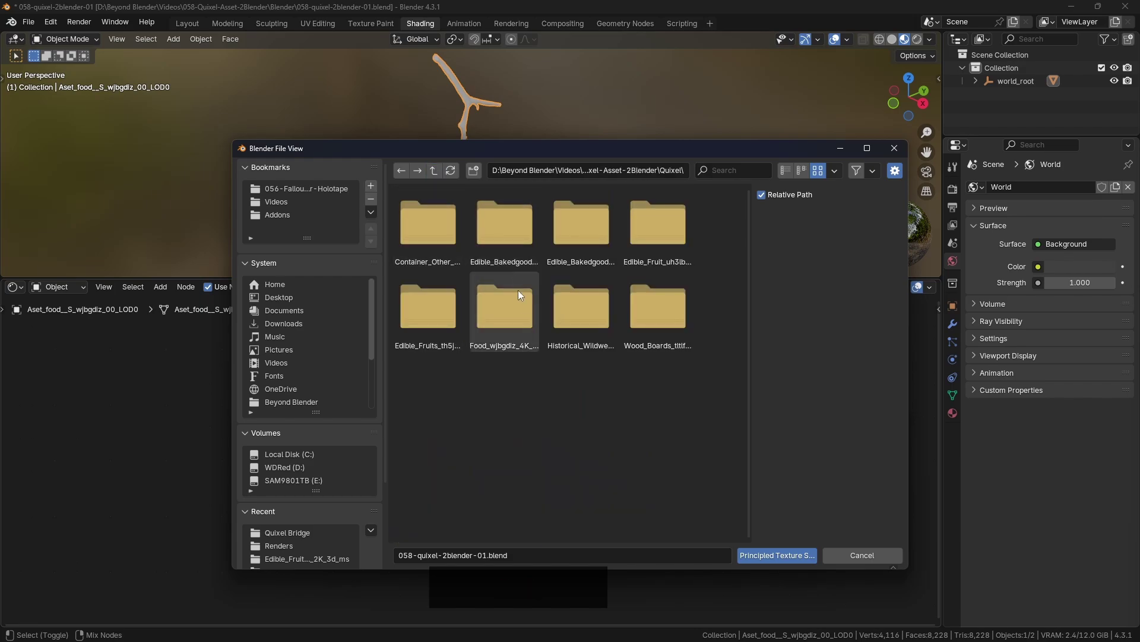
Open the Food_wjbgdiz_4K_3d_ms folder, and widen and reposition the file browser so its textures fit
double_click(507, 316)
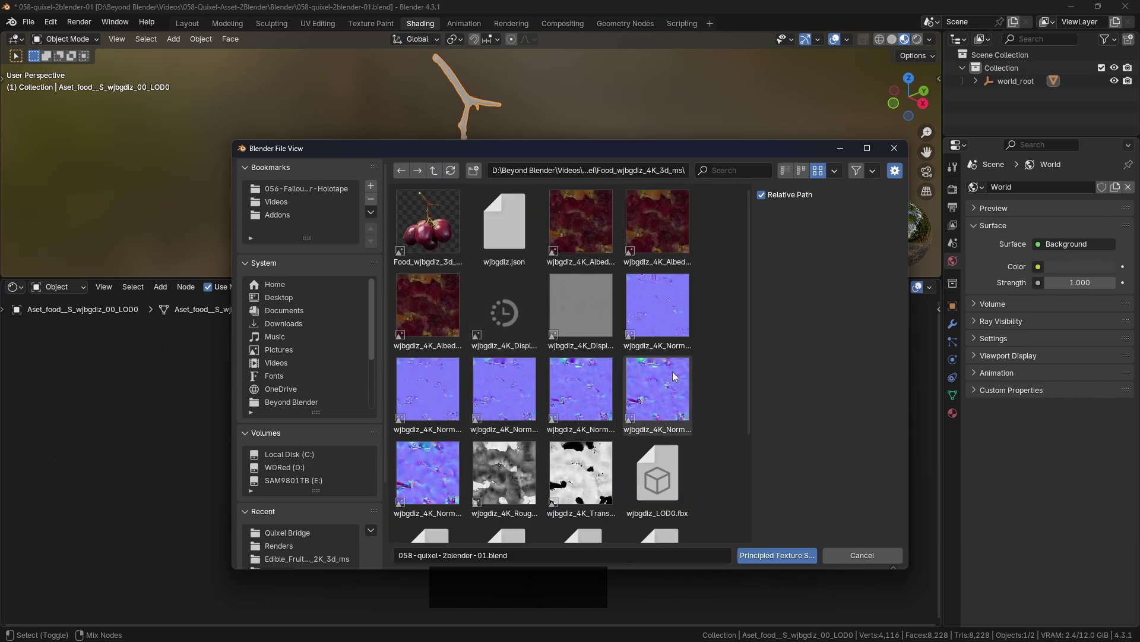
left_click_drag(909, 355, 1021, 341)
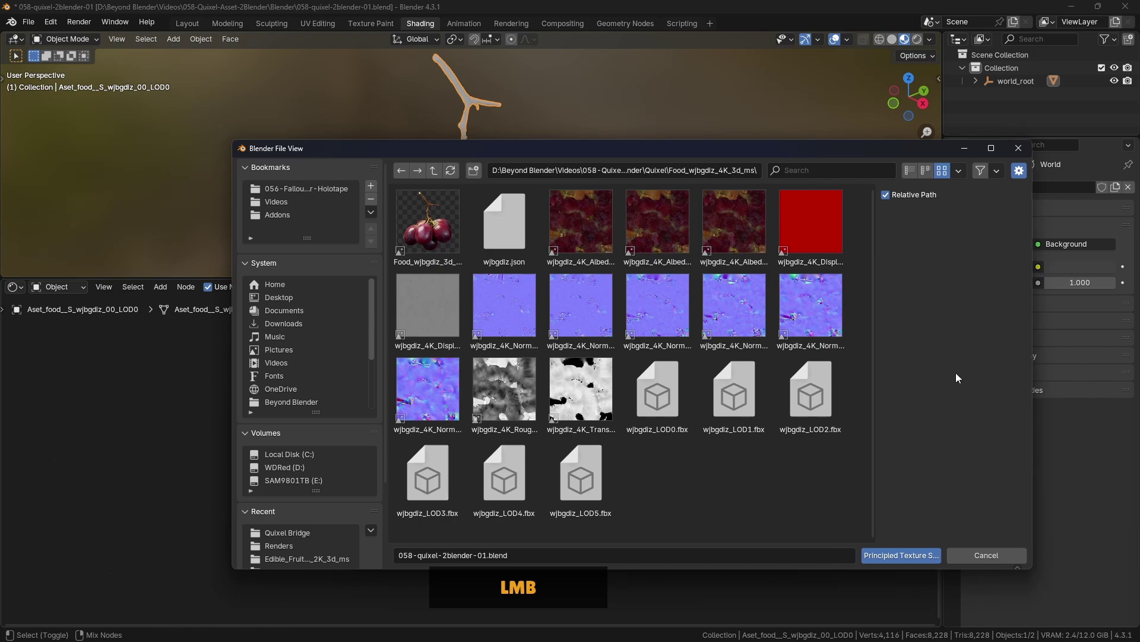
left_click_drag(598, 150, 549, 131)
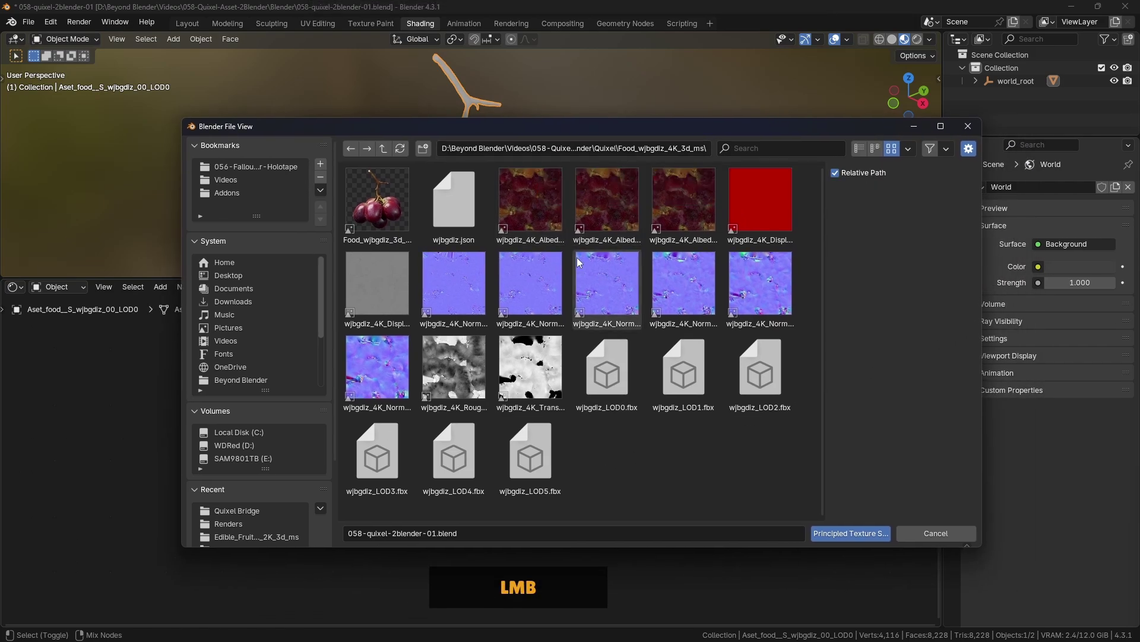
Load wjbgdiz_4K_Albedo.jpg, wjbgdiz_4K_Displacement.jpg, wjbgdiz_4K_Roughness.jpg and wjbgdiz_4K_Transmission.jpg into the Principled BSDF with the Principled Texture Setup
left_click(532, 205)
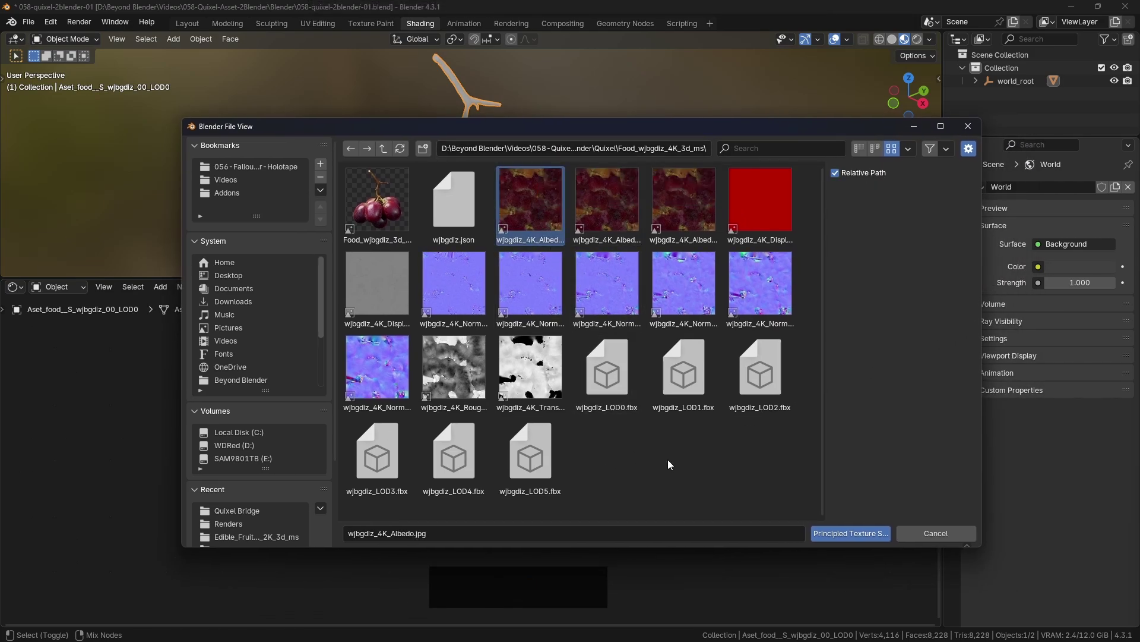
key("ctrl")
left_click(861, 151)
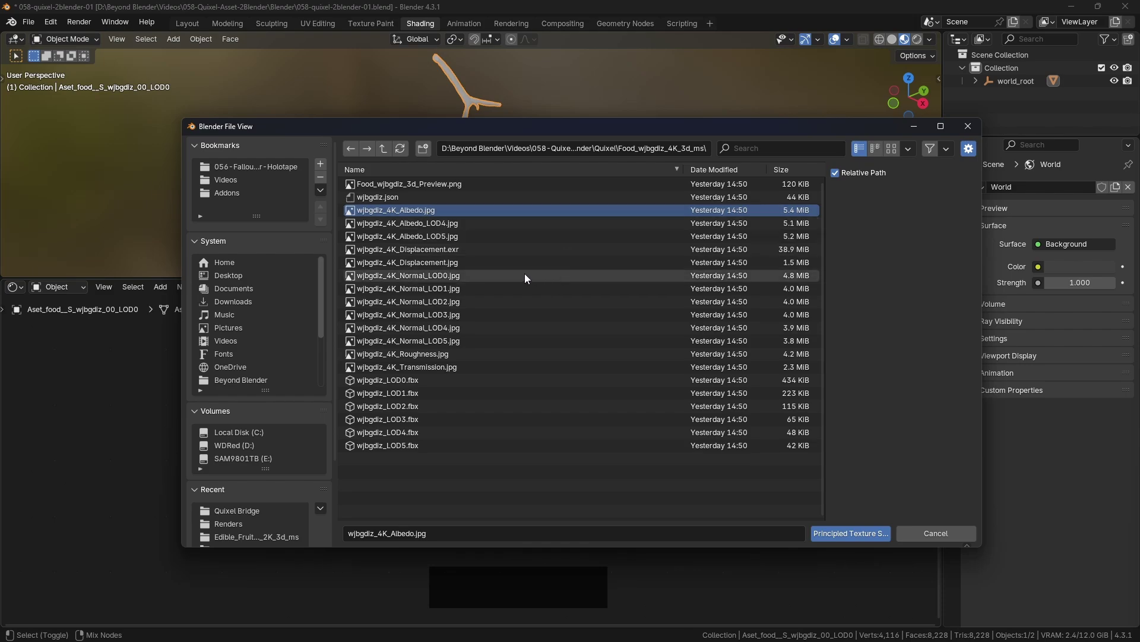
left_click(438, 262, "ctrl")
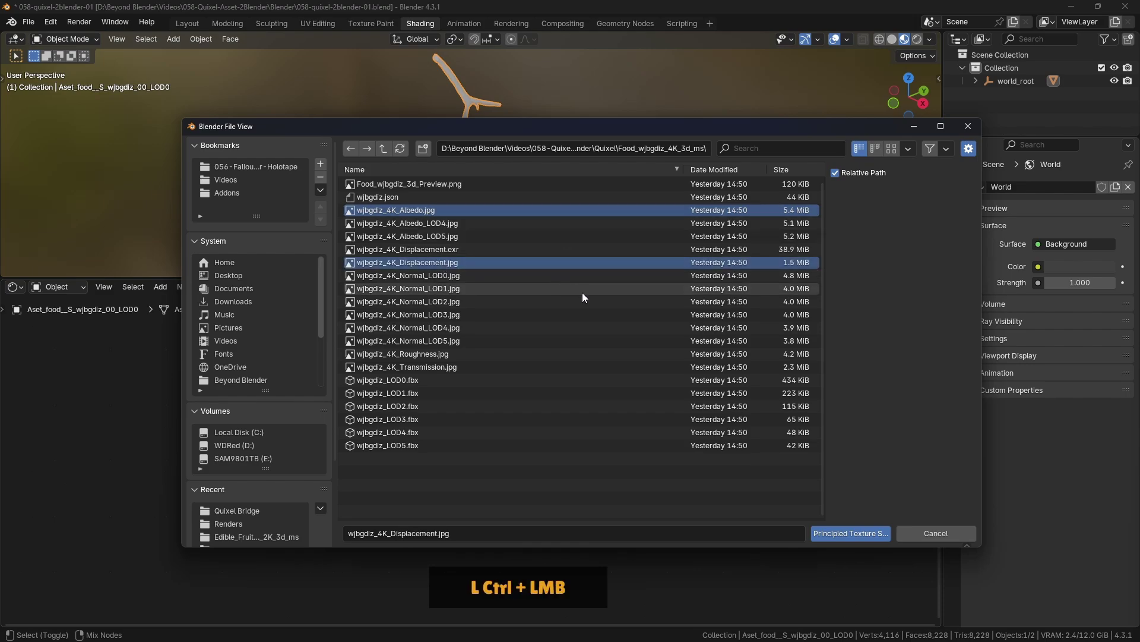
left_click(439, 353, "ctrl")
left_click(450, 366, "ctrl")
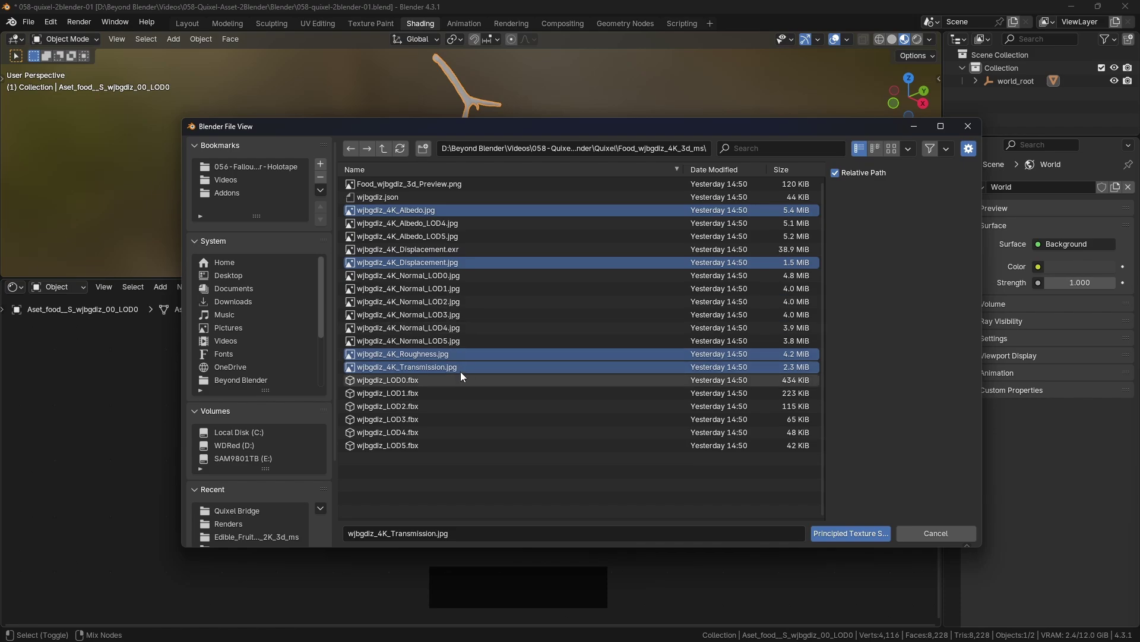
left_click(846, 533)
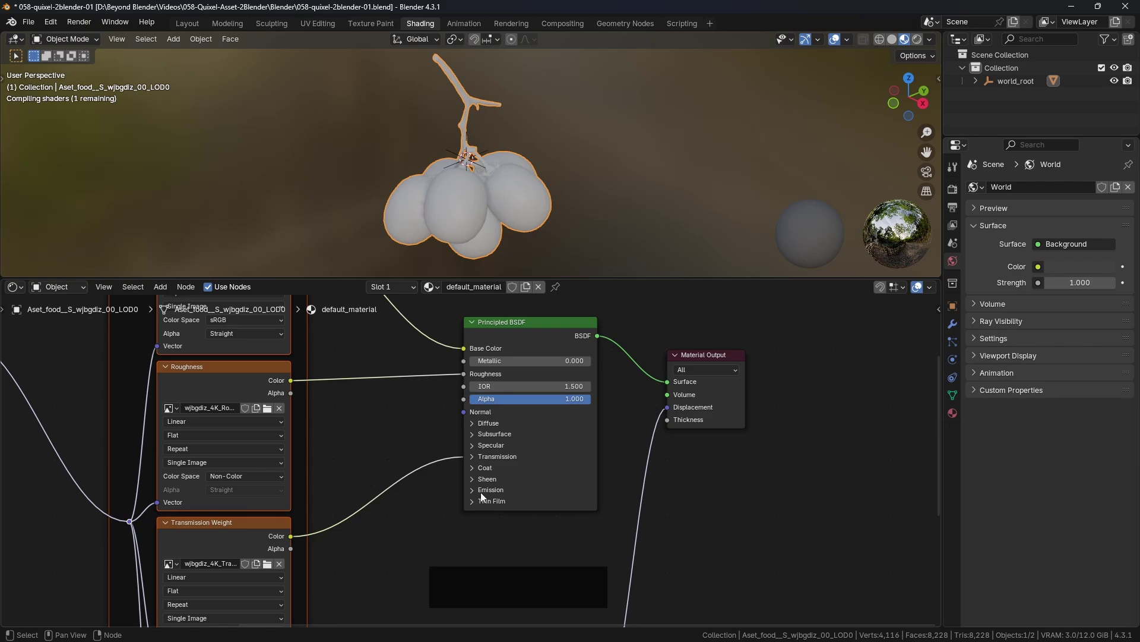
Display the grapes in rendered viewport shading with Scene World turned off and the indoor room HDRI as lighting
scroll(480, 492, "down", 1)
scroll(395, 437, "down", 1)
scroll(392, 439, "down", 1)
scroll(398, 451, "down", 5)
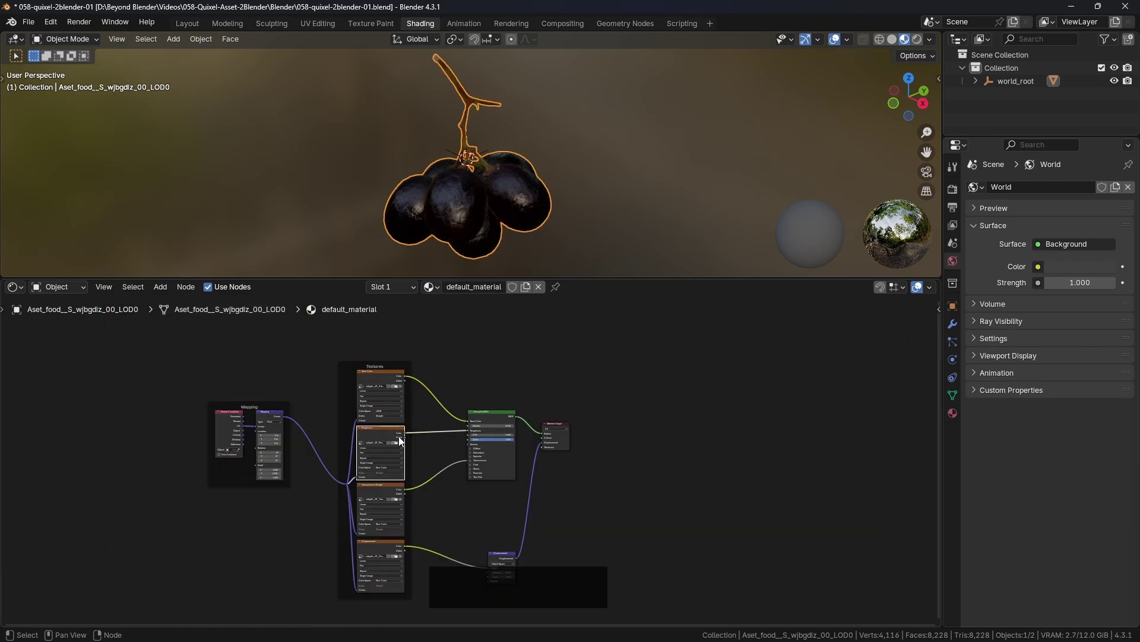
middle_click_drag(418, 261, 261, 183)
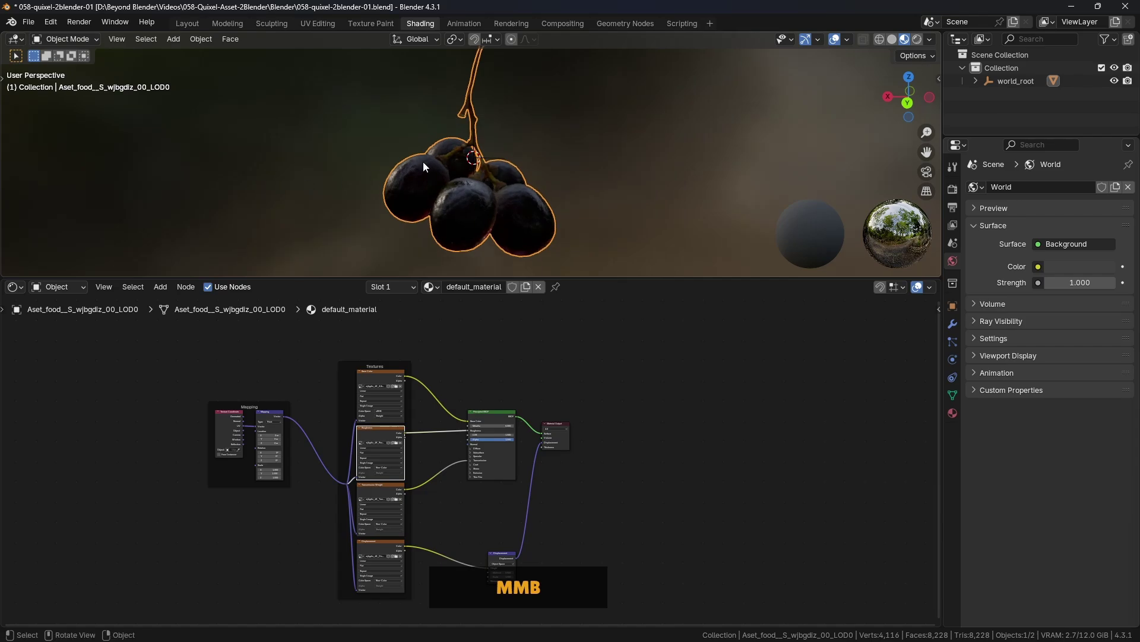
left_click(917, 40)
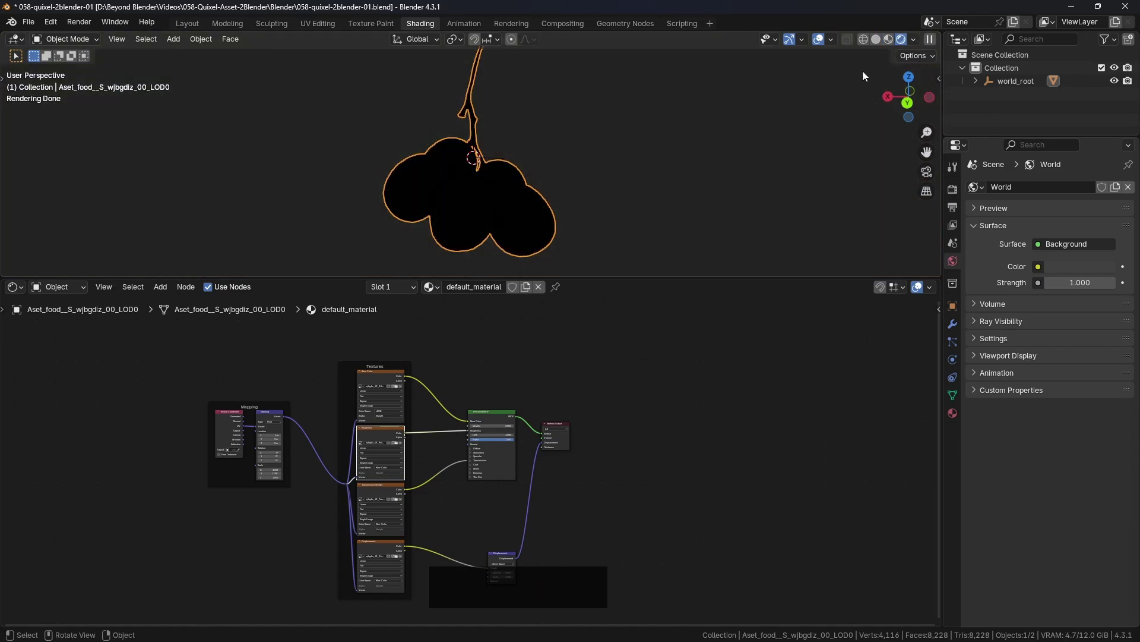
left_click(913, 39)
left_click(861, 156)
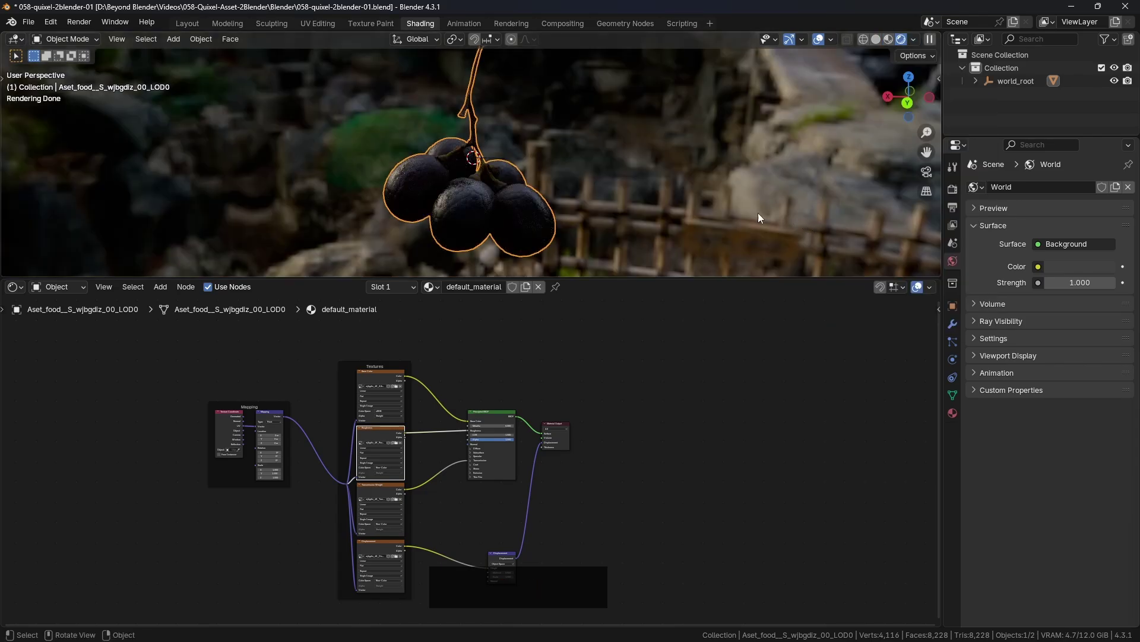
left_click(913, 39)
left_click(902, 190)
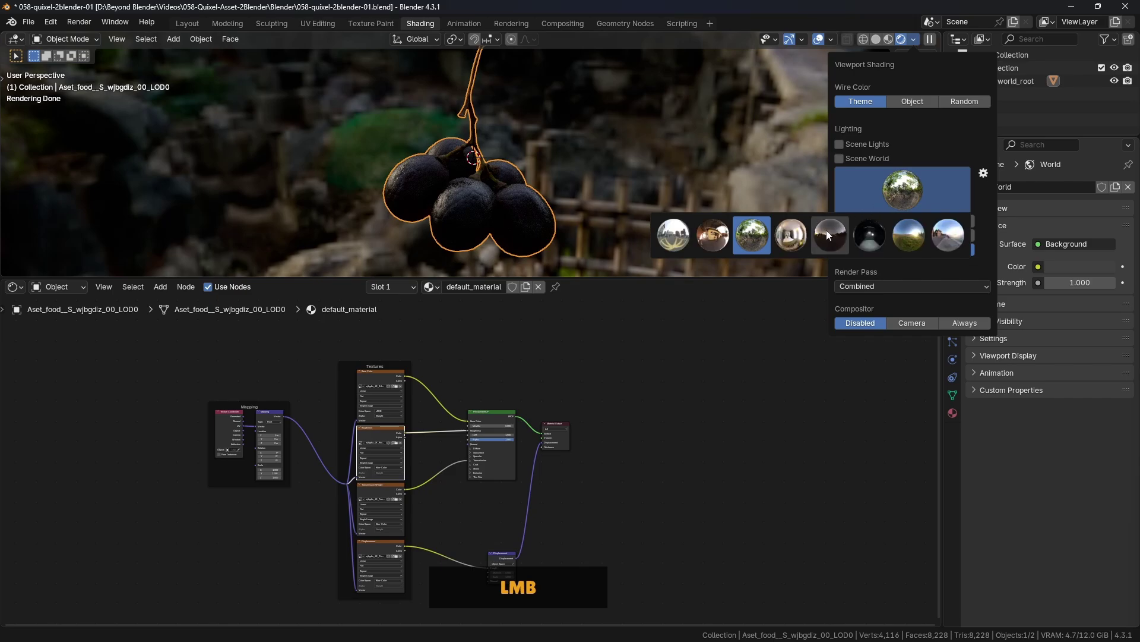
left_click(790, 240)
Examine the grapes' surface up close and the Displacement node with its texture connections in the node tree
mouse_move(790, 240)
middle_mouse_down()
mouse_move(587, 179)
mouse_move(733, 150)
mouse_move(626, 176)
mouse_move(685, 181)
middle_mouse_up()
scroll(529, 205, "up", 4)
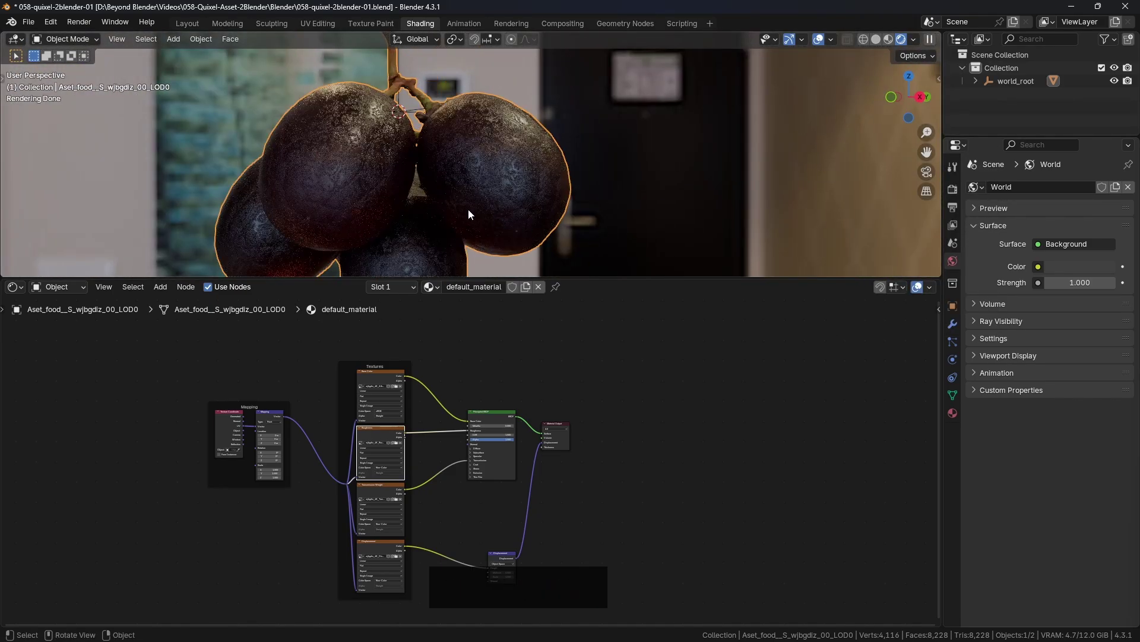
scroll(279, 172, "up", 2)
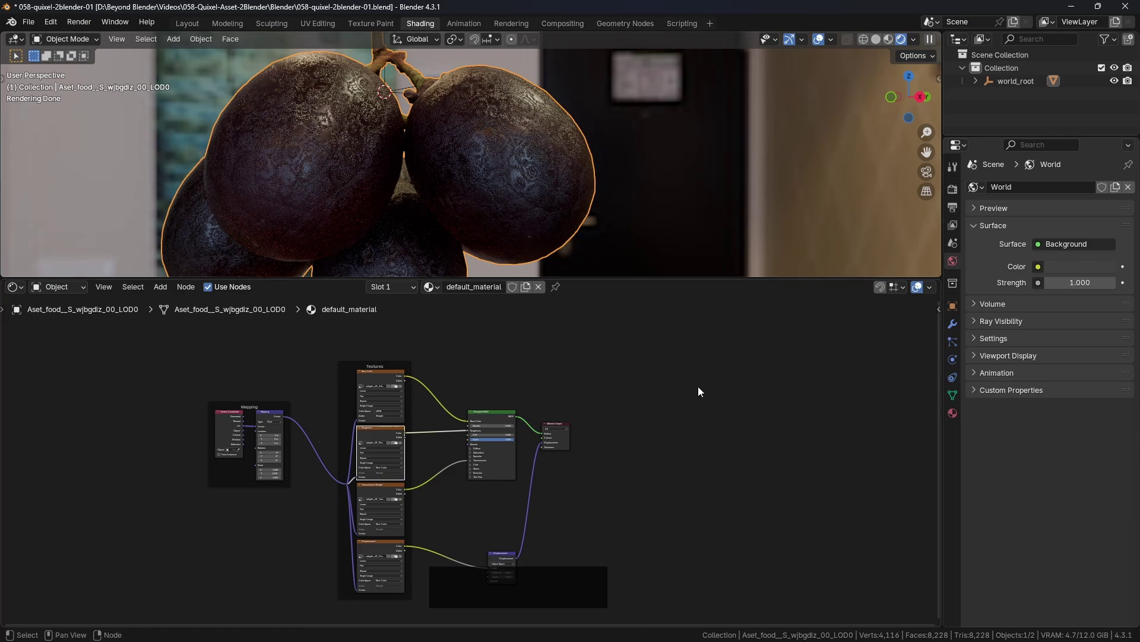
left_click(657, 484)
middle_click_drag(657, 483, 717, 397)
scroll(689, 412, "up", 4)
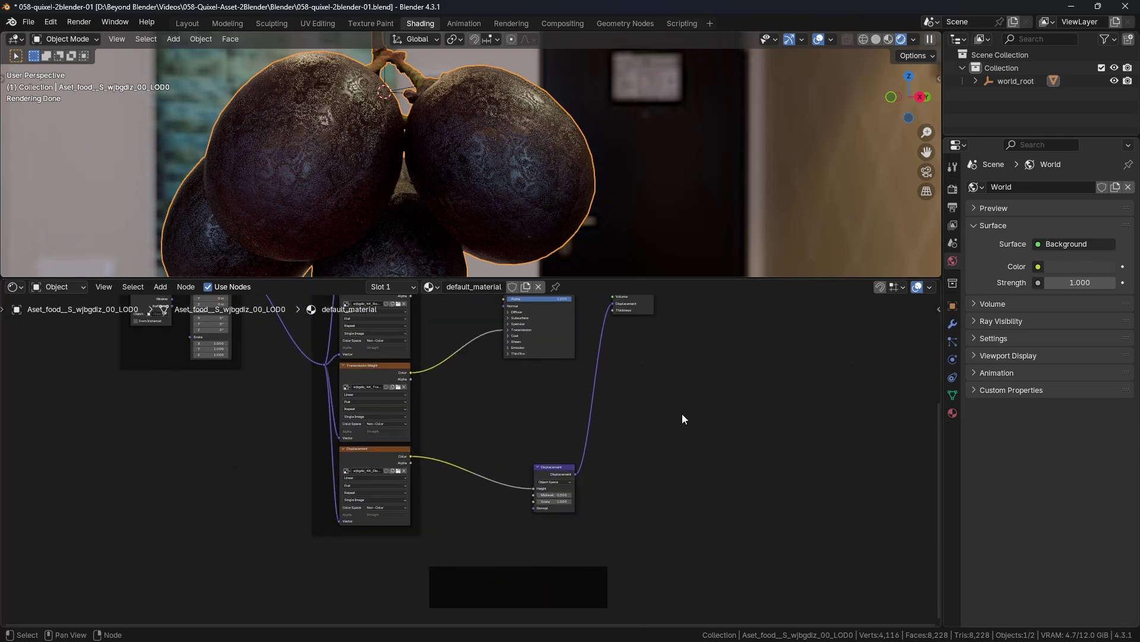
scroll(682, 413, "up", 3)
left_click(452, 497)
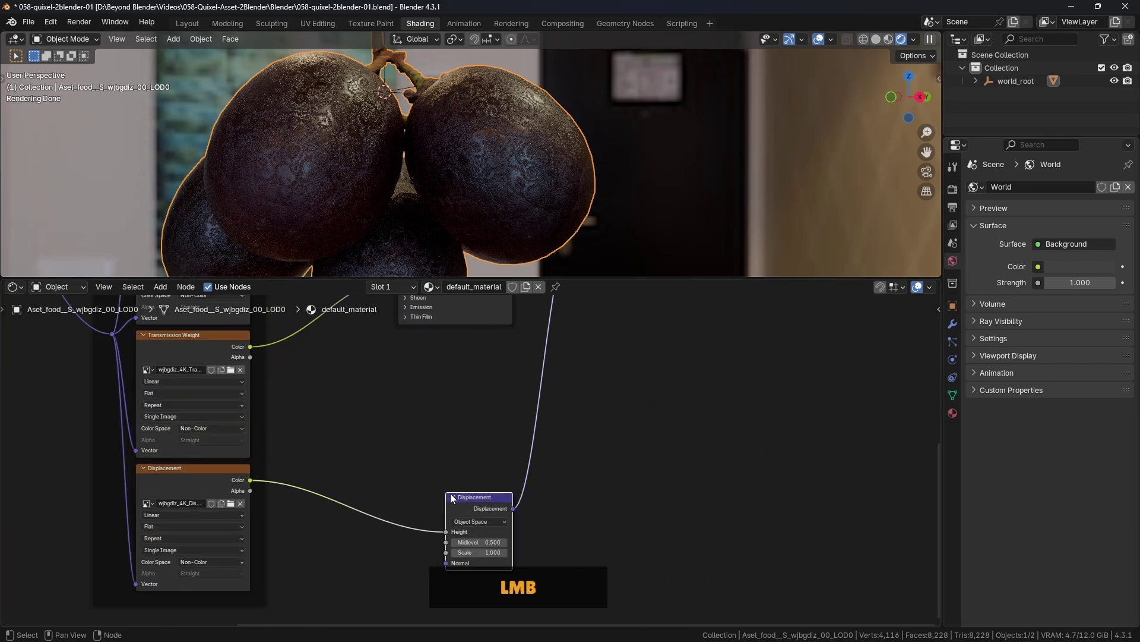
middle_click_drag(219, 479, 300, 500)
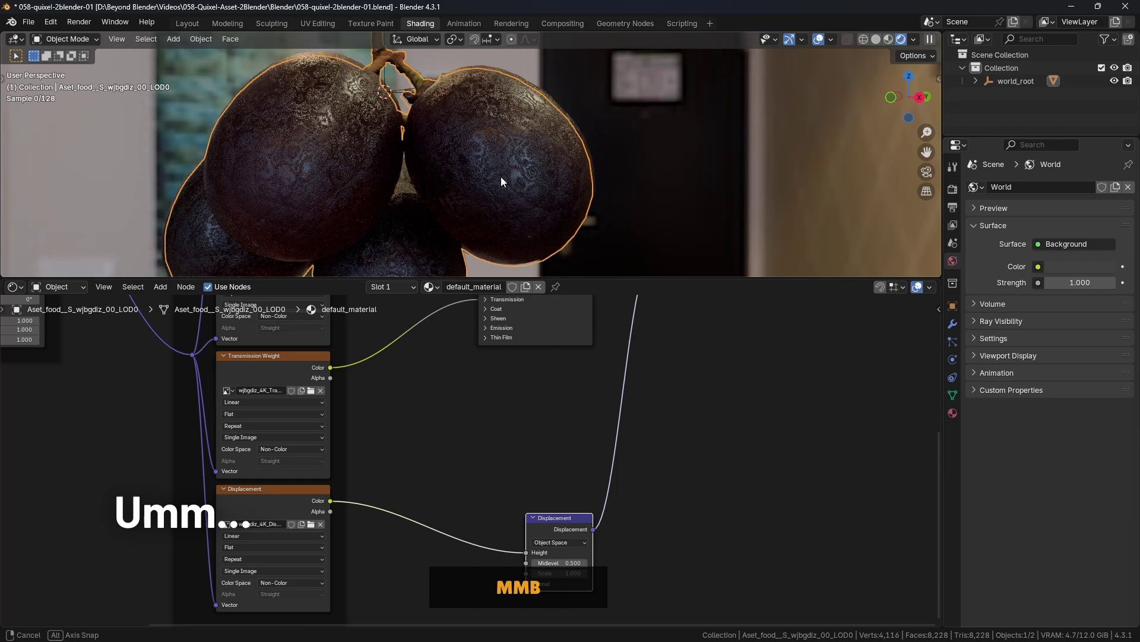
middle_click_drag(500, 176, 563, 235)
left_click(701, 486)
scroll(654, 501, "down", 5)
middle_click_drag(654, 501, 682, 481)
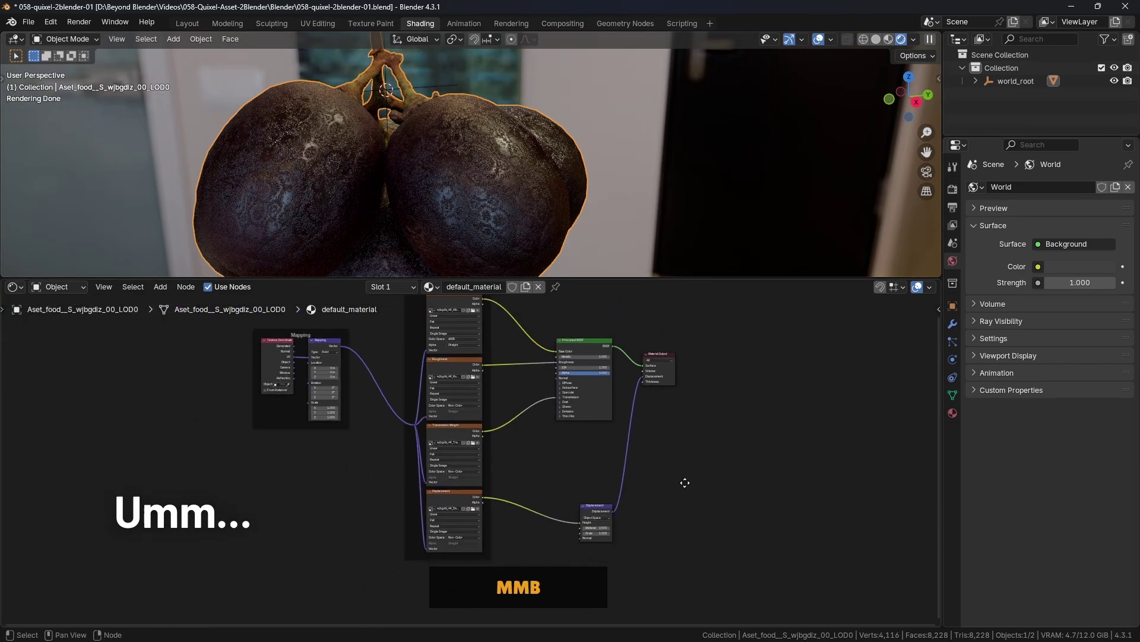
Enlarge the 3D viewport and set the grape material's surface displacement method to Displacement and Bump
left_click_drag(683, 278, 731, 355)
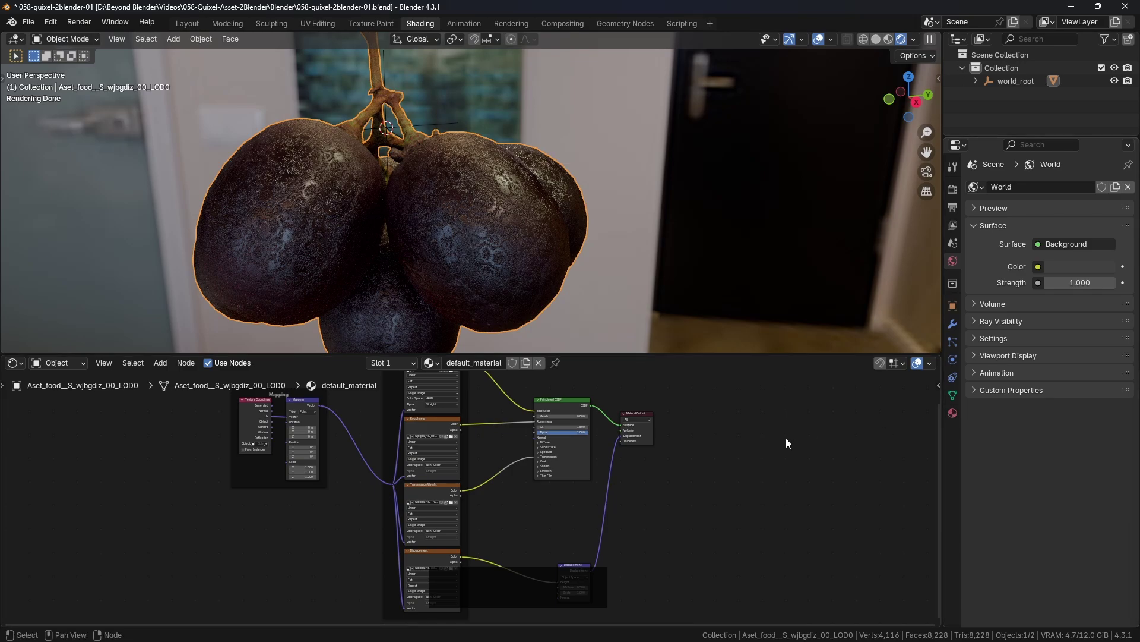
left_click(953, 412)
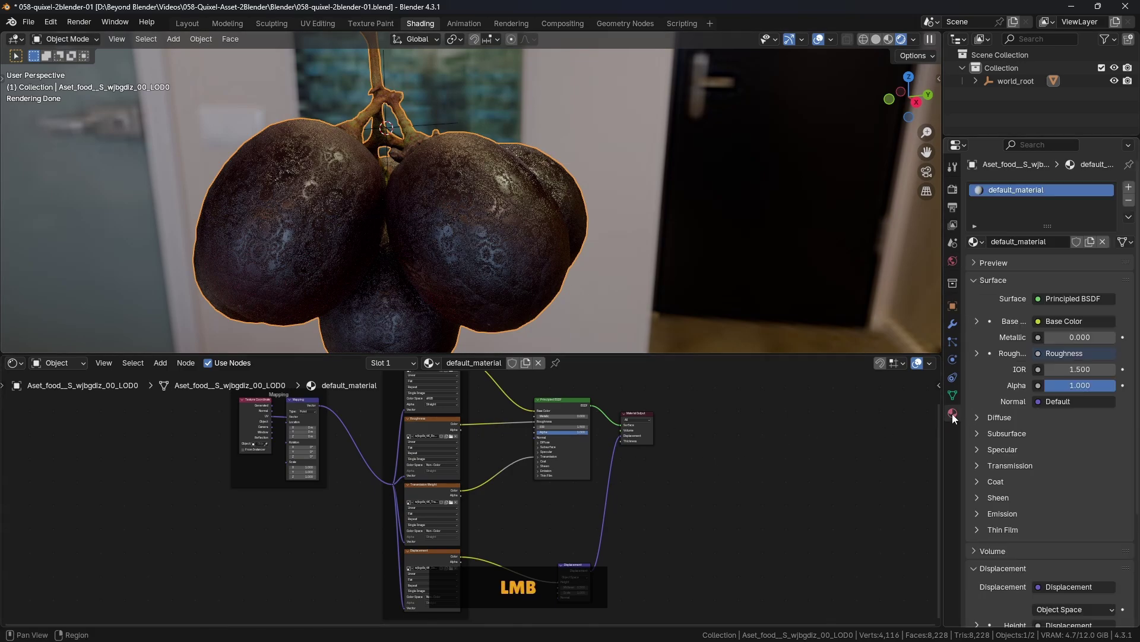
scroll(1014, 430, "down", 3)
scroll(1014, 430, "down", 2)
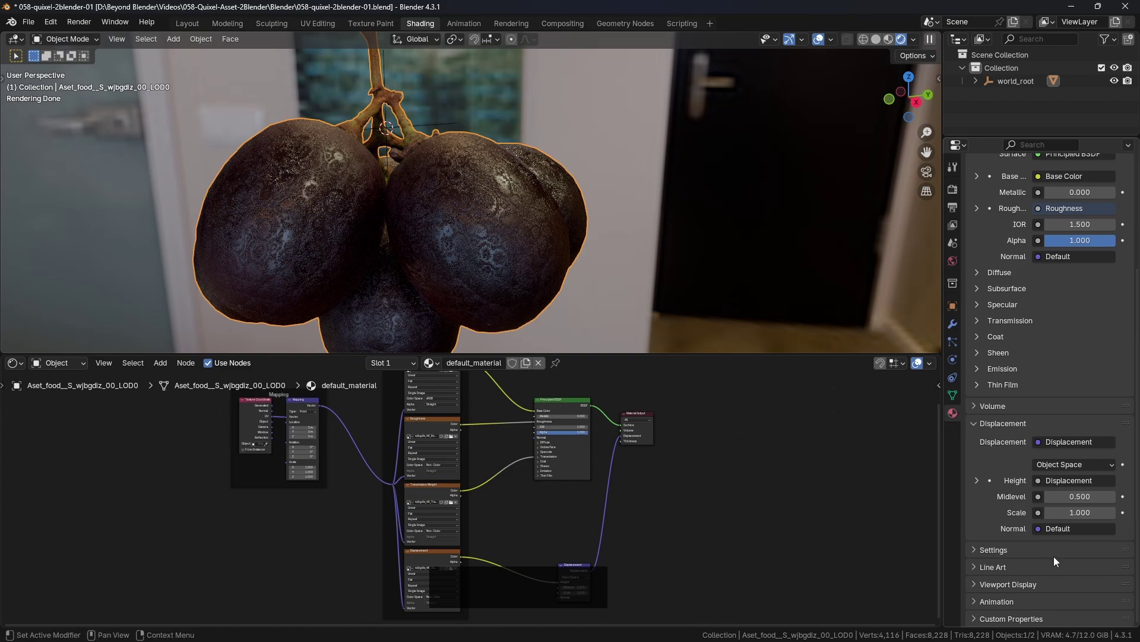
left_click(992, 549)
scroll(992, 547, "down", 8)
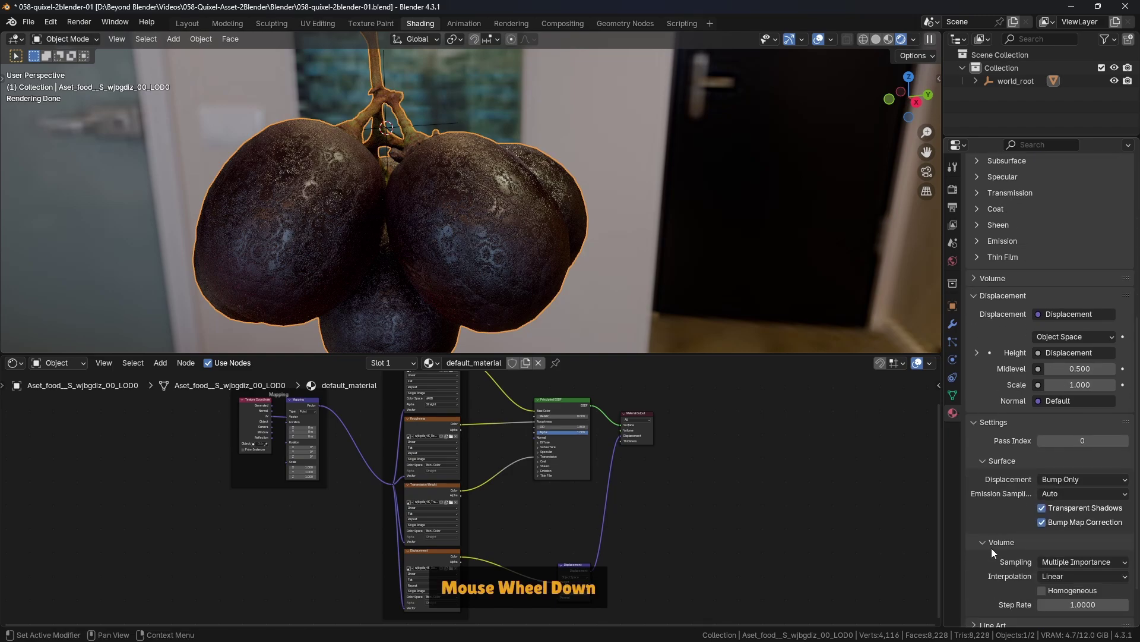
left_click(1067, 421)
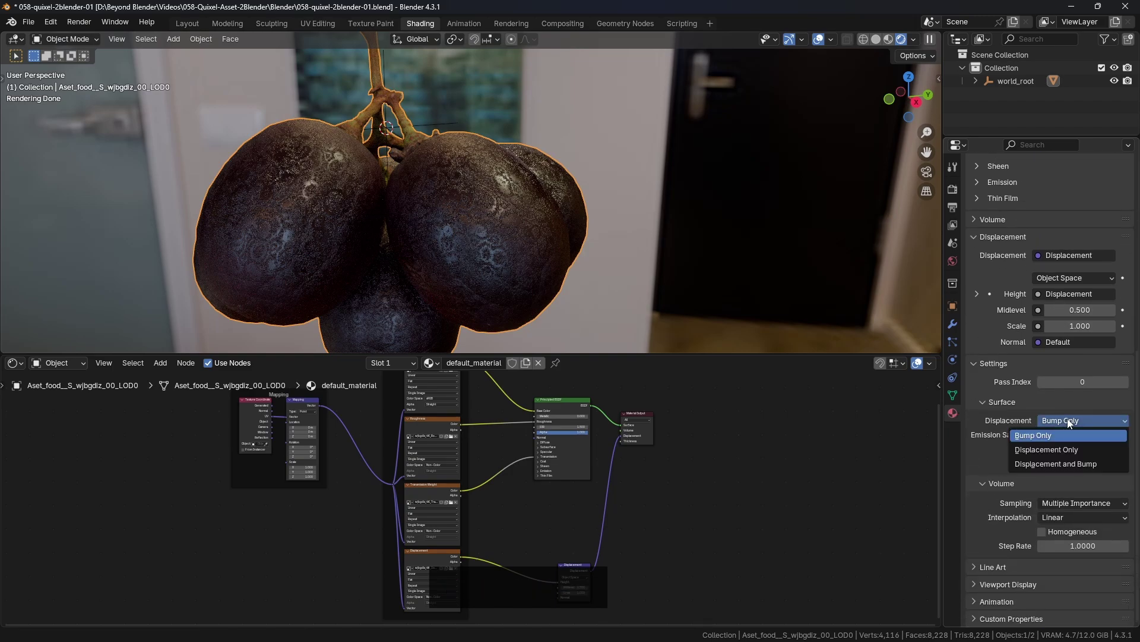
left_click(1005, 420)
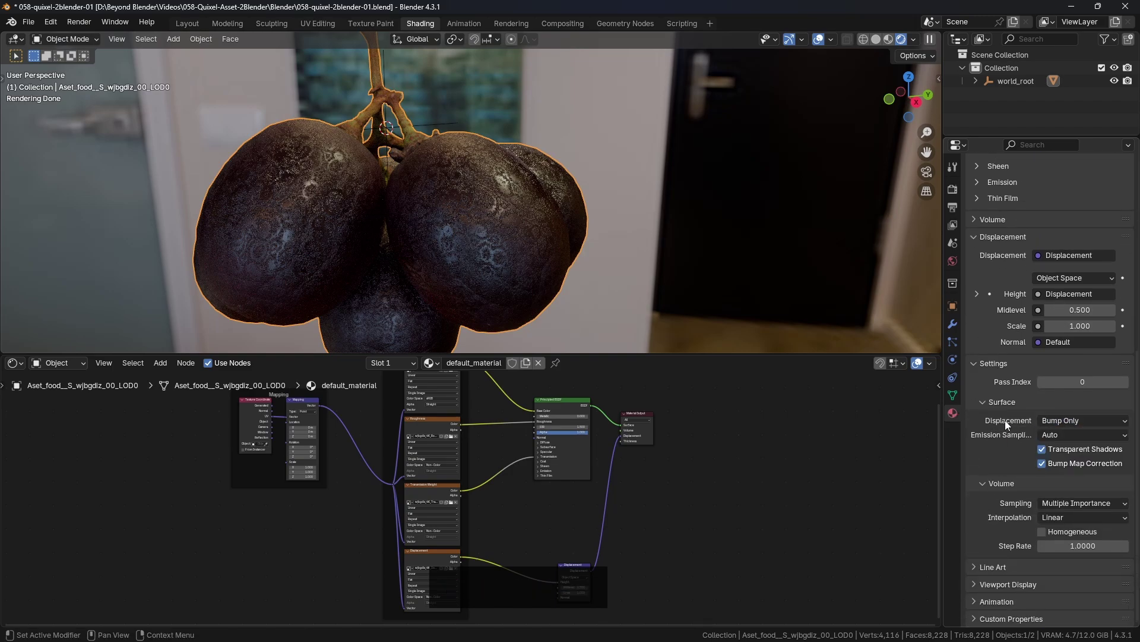
left_click(1085, 420)
left_click(1058, 464)
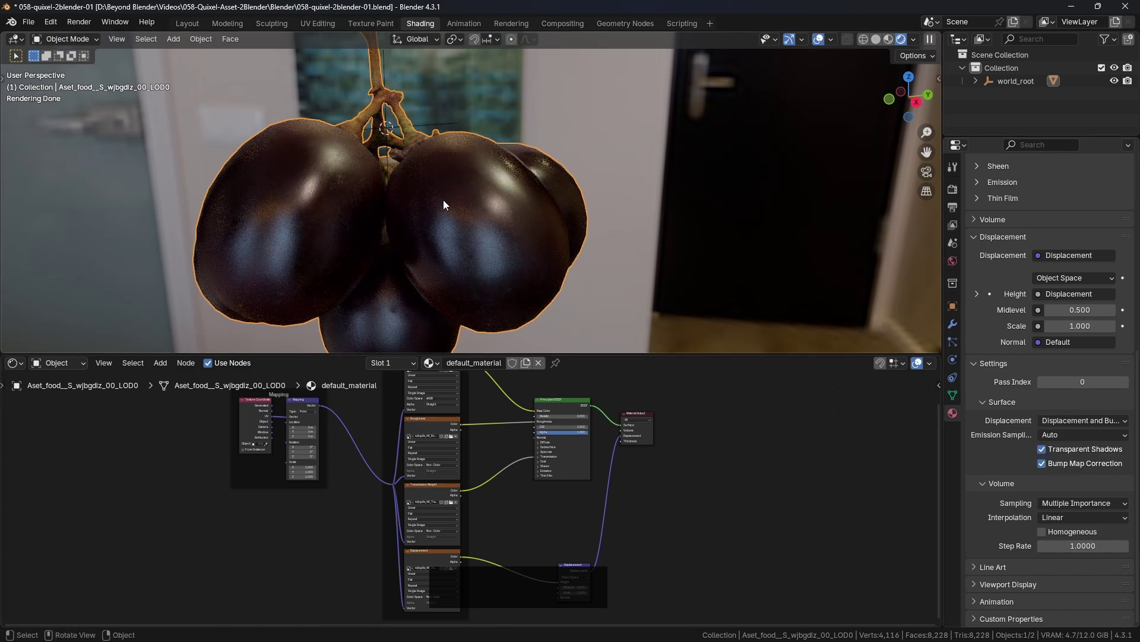
Check the grapes from another side and move the Displacement node closer to its displacement texture
middle_click_drag(741, 245, 560, 225)
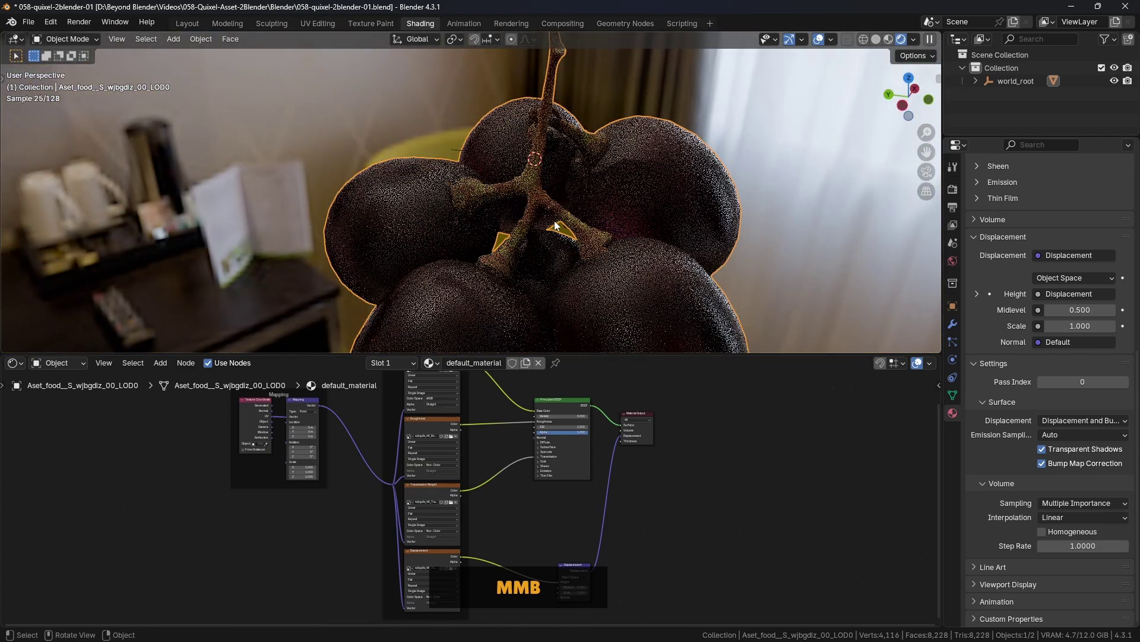
scroll(560, 225, "down", 5)
scroll(621, 511, "up", 5)
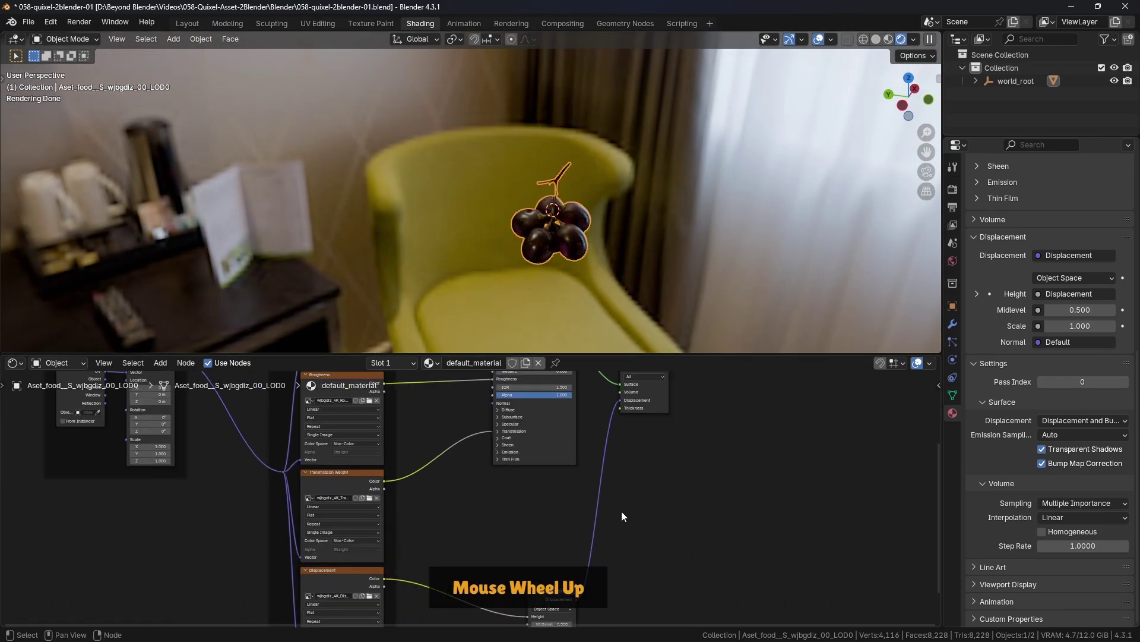
middle_click_drag(621, 511, 658, 453)
left_click_drag(597, 456, 482, 425)
middle_click_drag(621, 431, 746, 518)
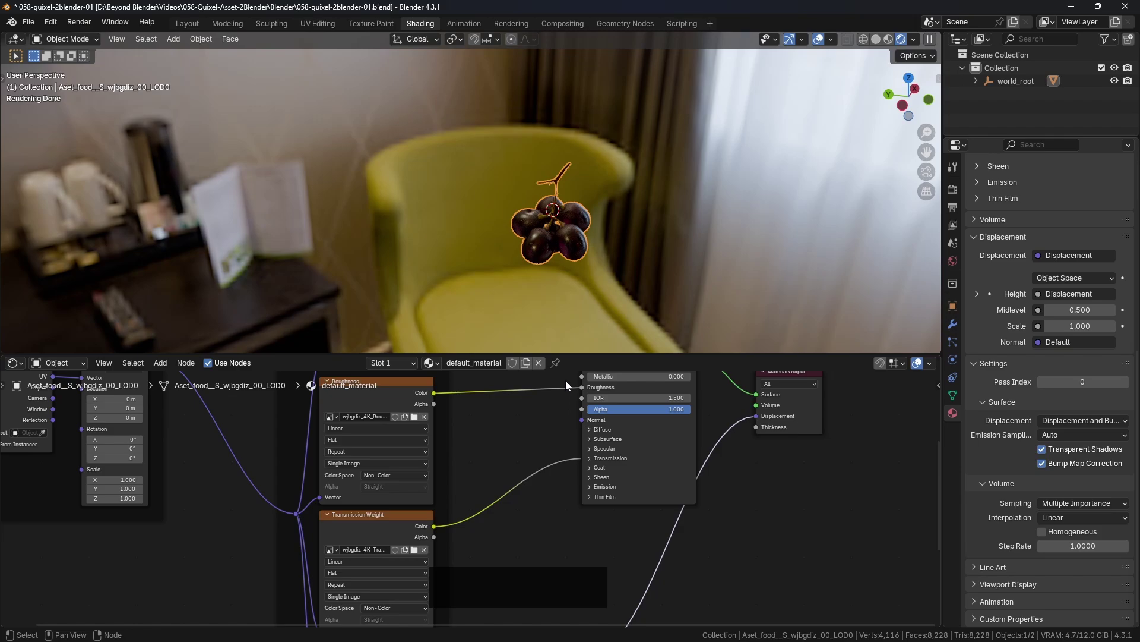
Examine how the base color, roughness, transmission and displacement textures connect to the Principled BSDF and material output
scroll(688, 452, "down", 4)
middle_click_drag(688, 451, 677, 377)
scroll(521, 426, "up", 5)
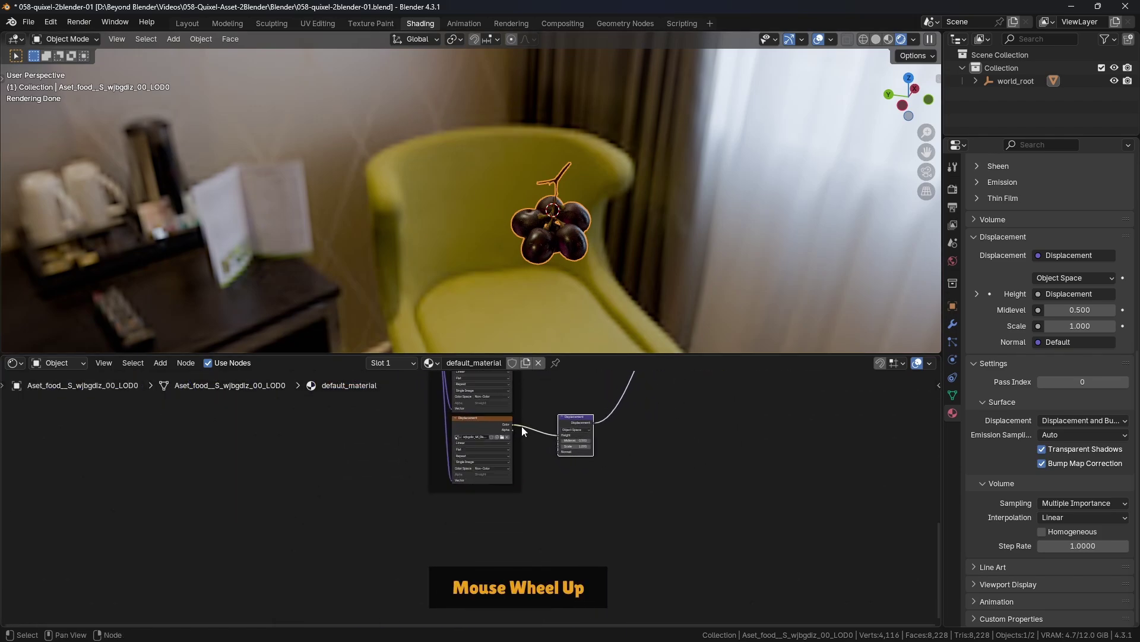
scroll(517, 426, "down", 2)
middle_click_drag(526, 422, 568, 566)
scroll(537, 472, "up", 3)
middle_click_drag(397, 364, 334, 491)
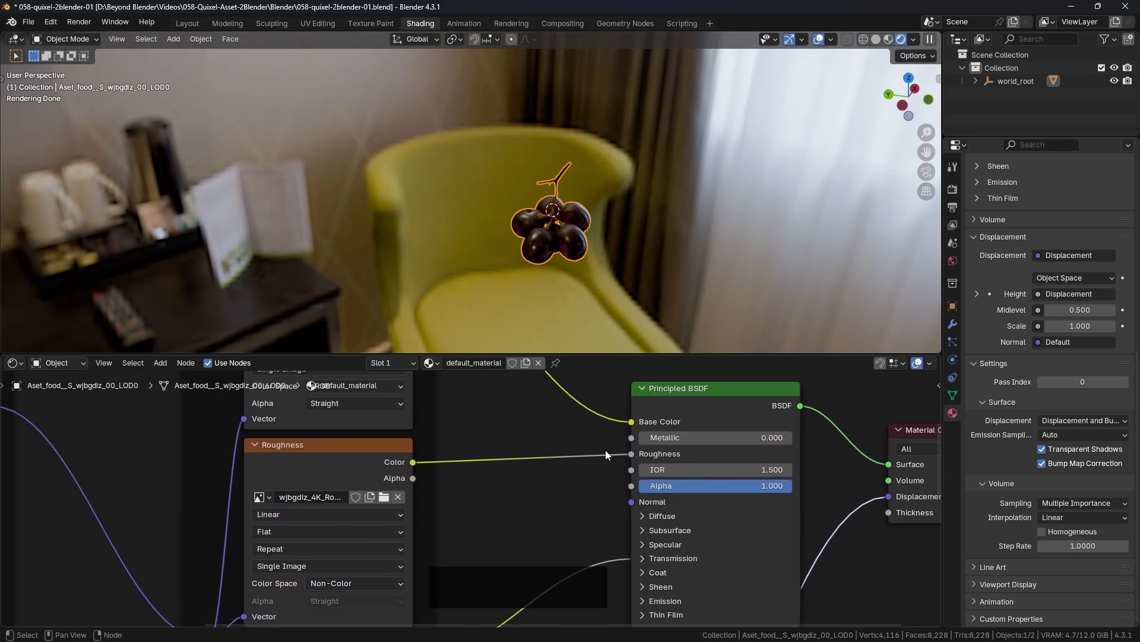
middle_click_drag(356, 371, 343, 458)
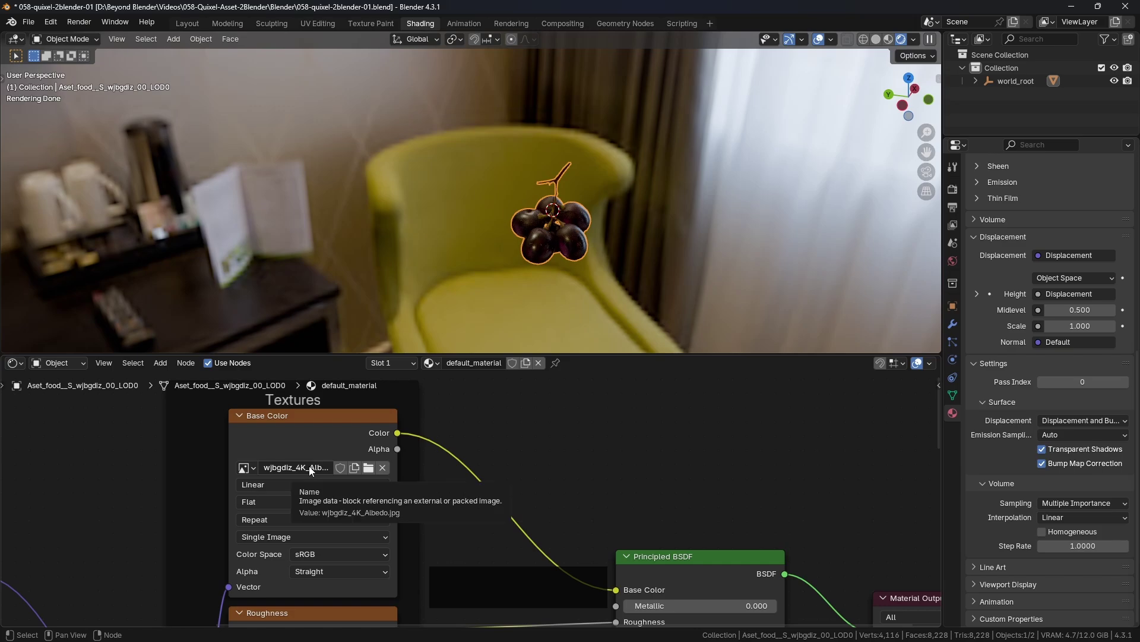
middle_click_drag(614, 581, 644, 432)
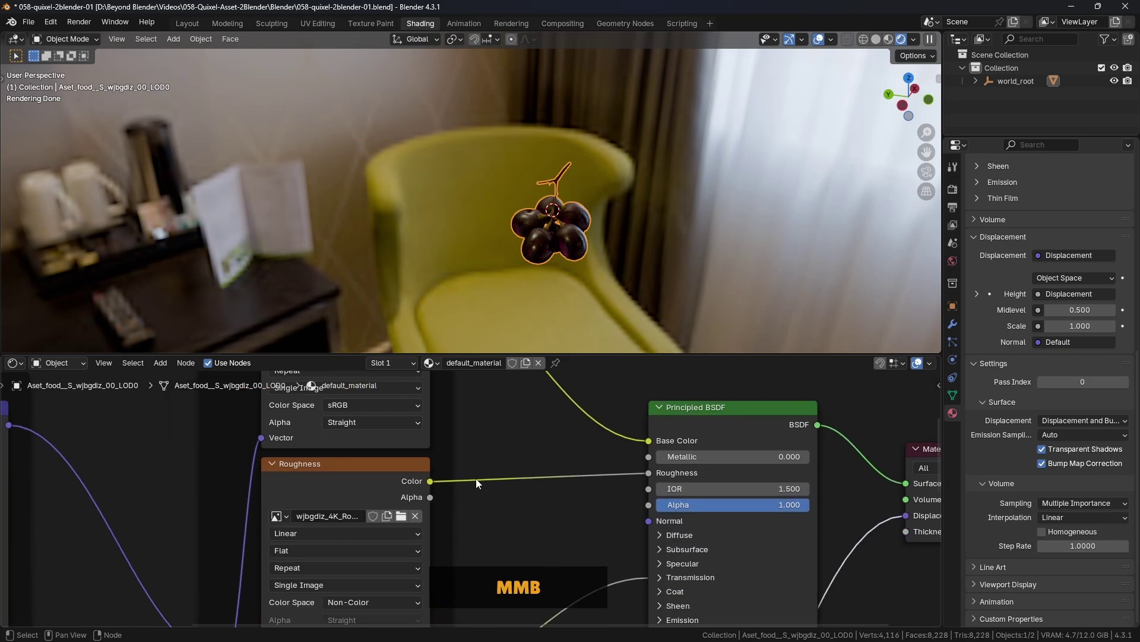
scroll(479, 484, "down", 2)
middle_click_drag(480, 487, 522, 420)
middle_click_drag(537, 458, 566, 476)
scroll(478, 424, "up", 4)
scroll(544, 489, "down", 3)
Add an Image Texture node in the empty space below the Mapping frame
key("shift+a")
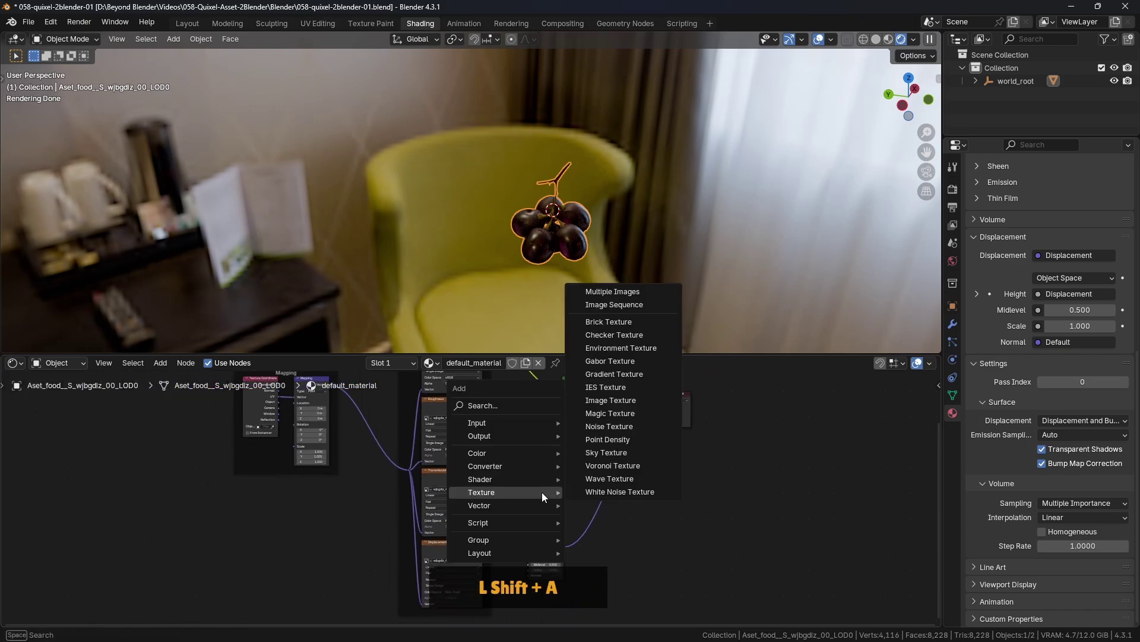
left_click(531, 493)
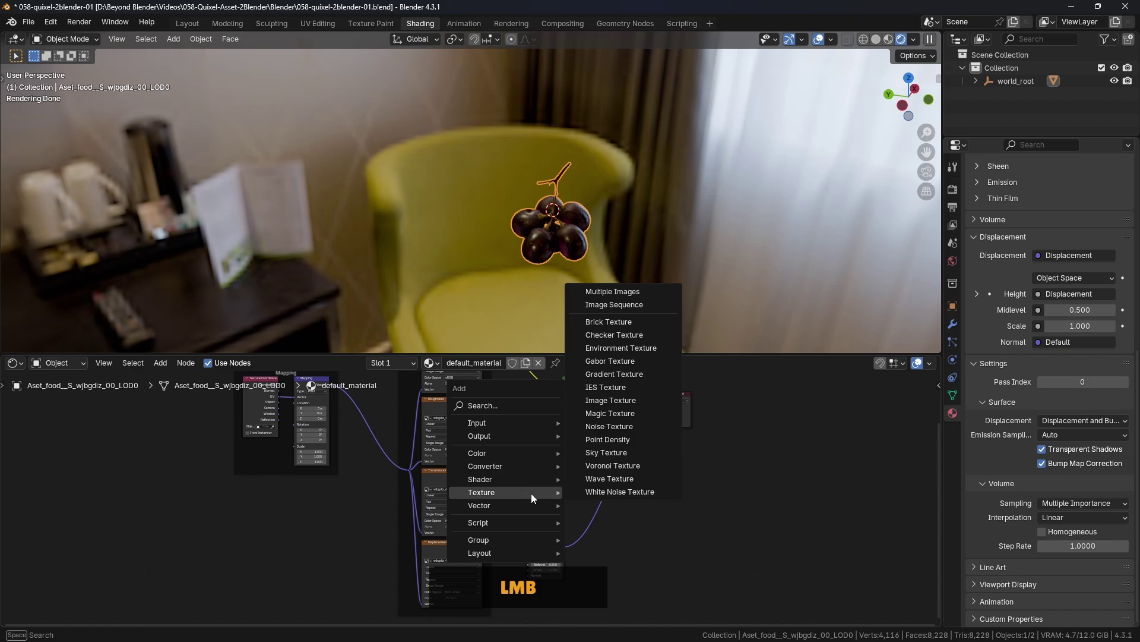
left_click(611, 401)
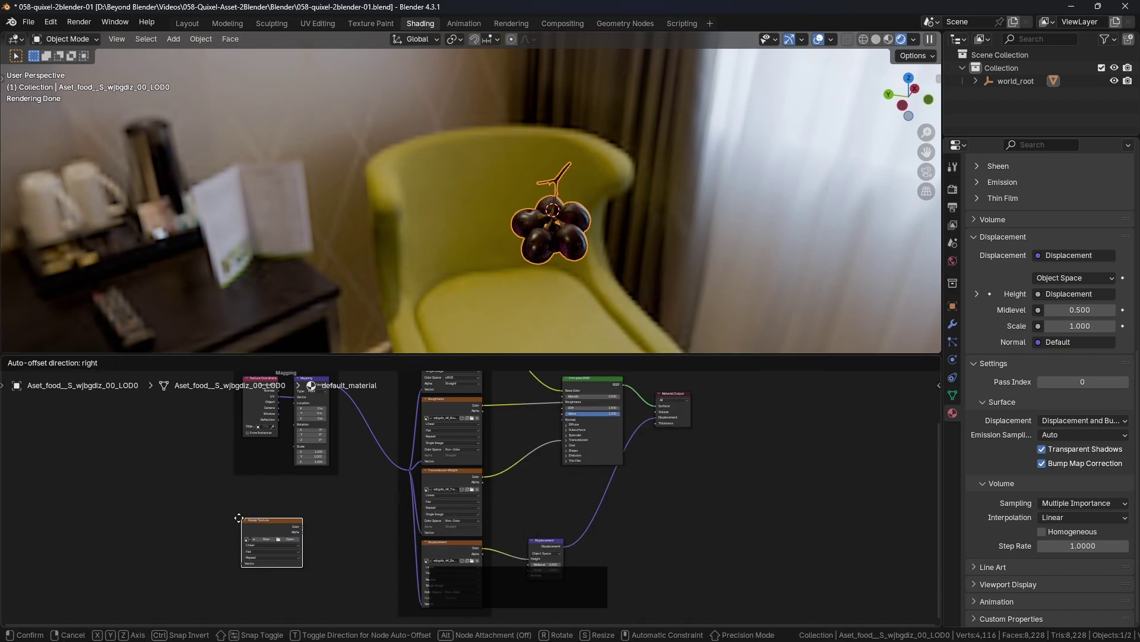
left_click(238, 517)
Link the Mapping node's Vector output to the new Image Texture, and space the Mapping frame and texture node apart
scroll(255, 522, "up", 2)
scroll(461, 523, "down", 2)
middle_click_drag(461, 523, 479, 447)
left_click_drag(452, 383, 352, 575)
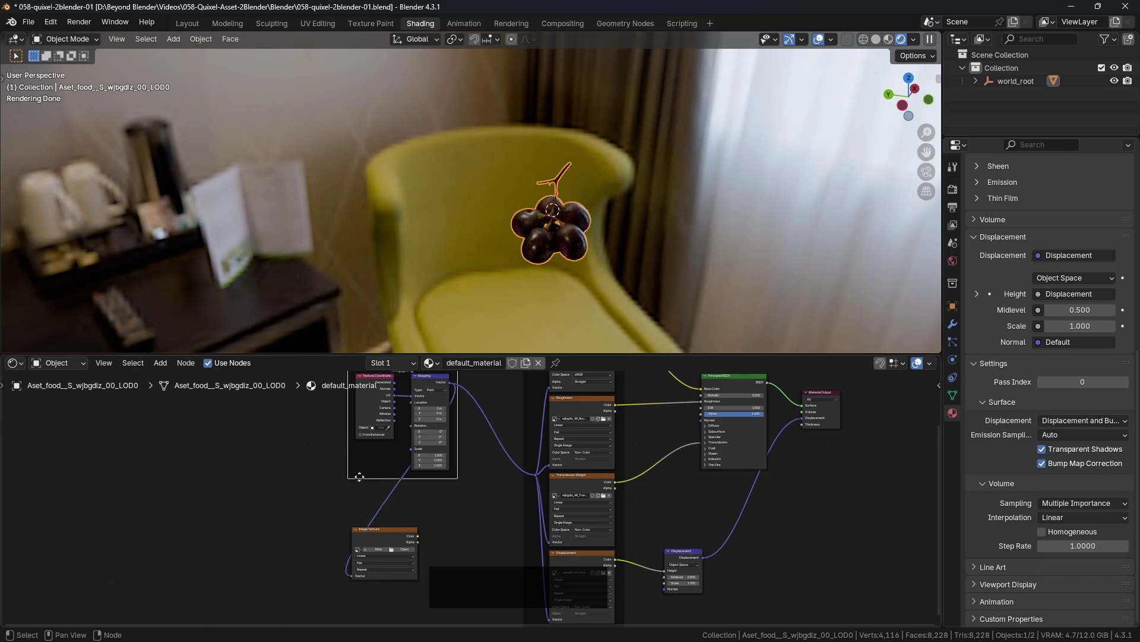
left_click_drag(363, 476, 195, 507)
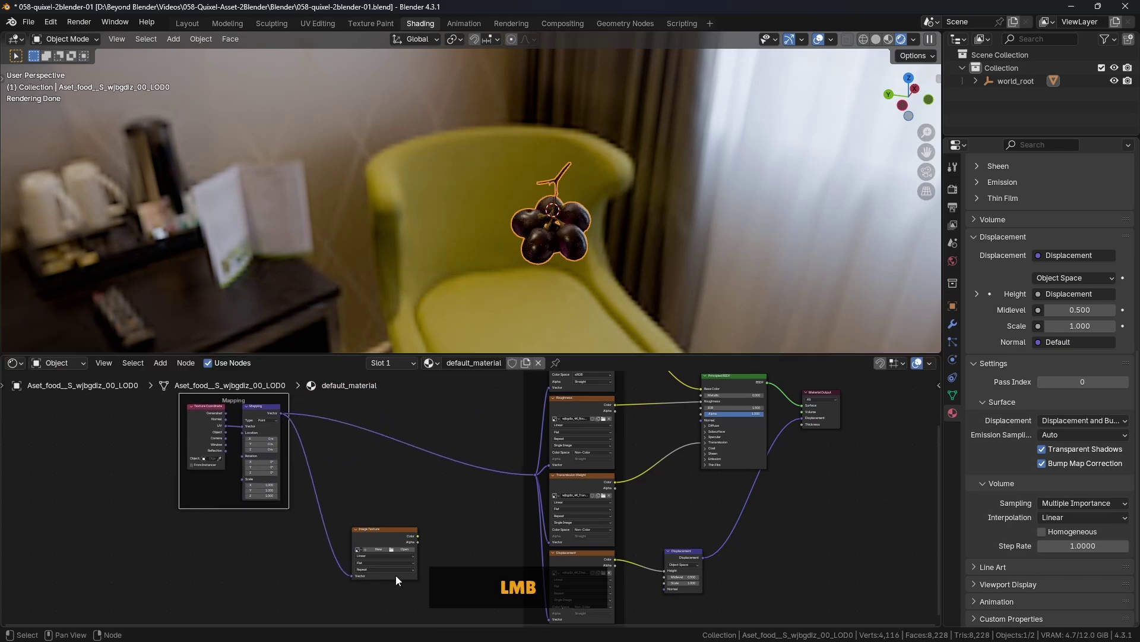
left_click_drag(384, 528, 372, 491)
Load wjbgdiz_4K_Normal_LOD0.jpg from the Food_wjbgdiz_4K_3d_ms folder into the new Image Texture node, browsing the files as thumbnails
scroll(372, 490, "up", 3)
left_click(397, 500)
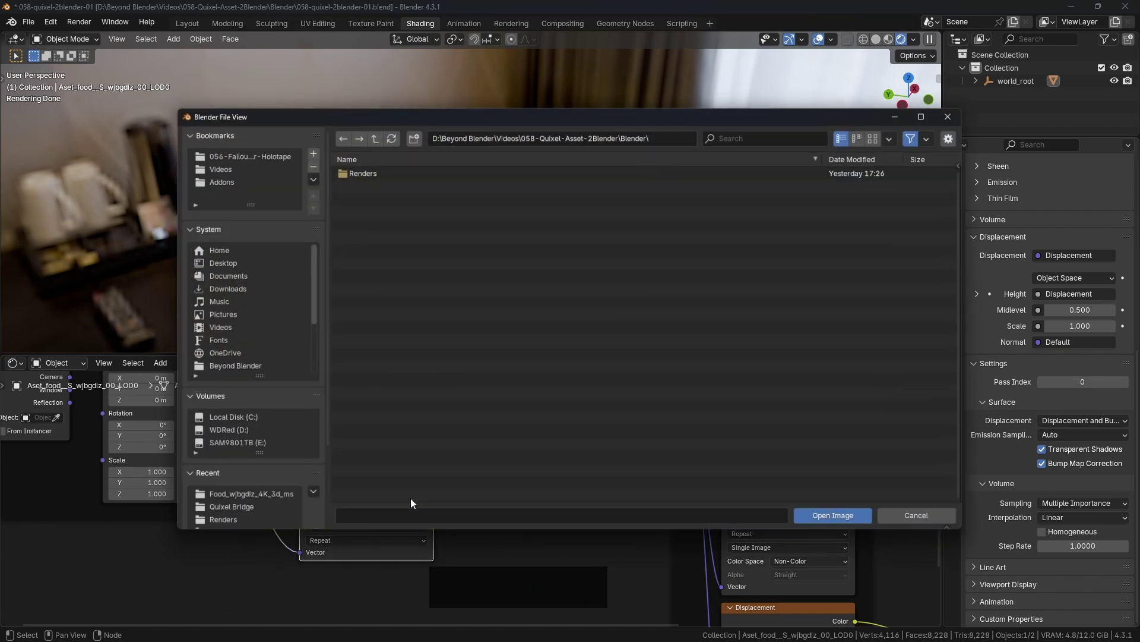
left_click(371, 136)
left_click(358, 209)
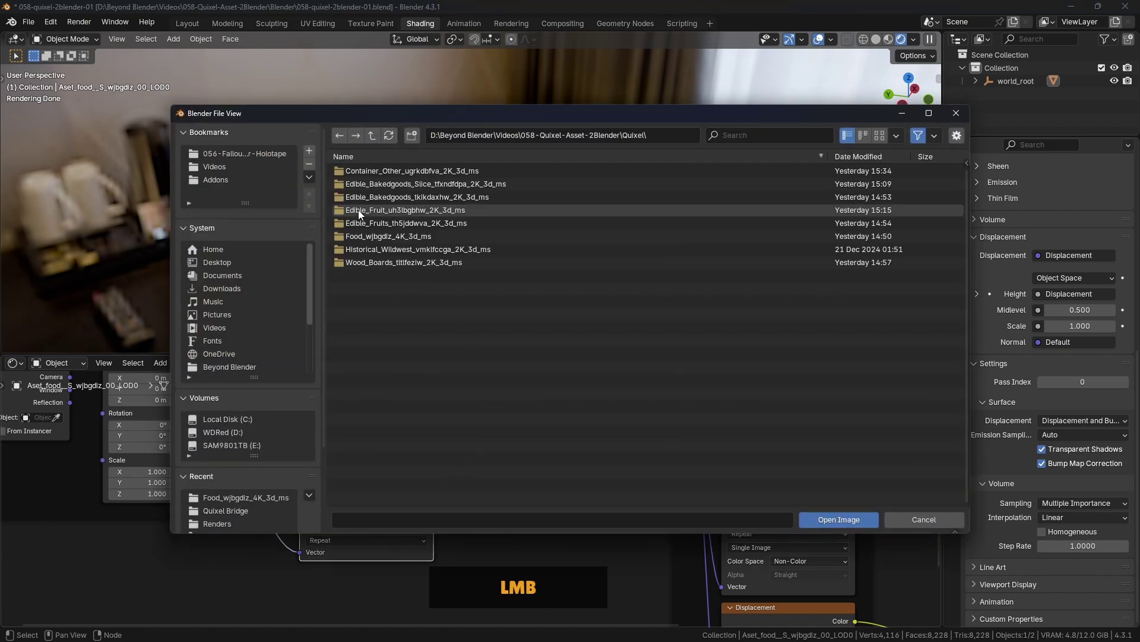
left_click(378, 238)
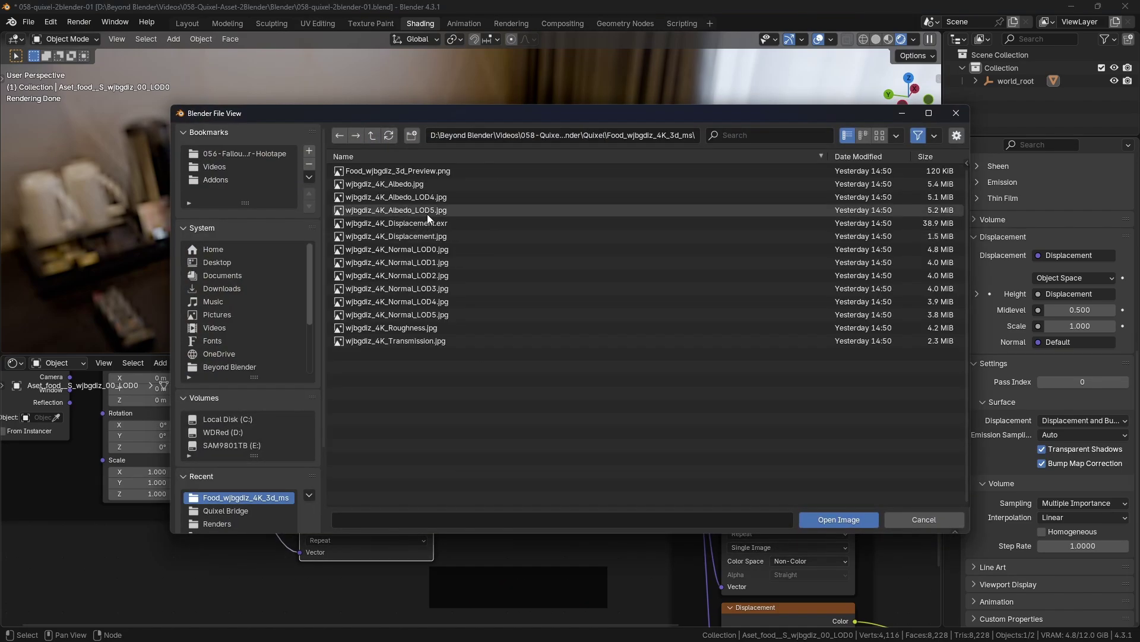
left_click(880, 136)
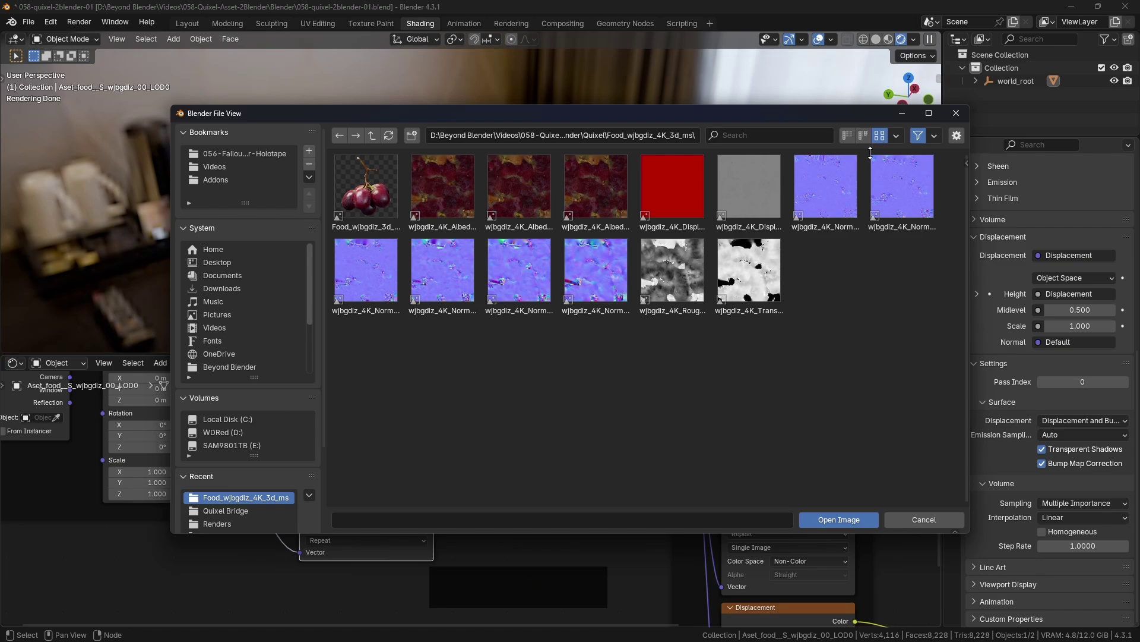
left_click(831, 195)
left_click(838, 519)
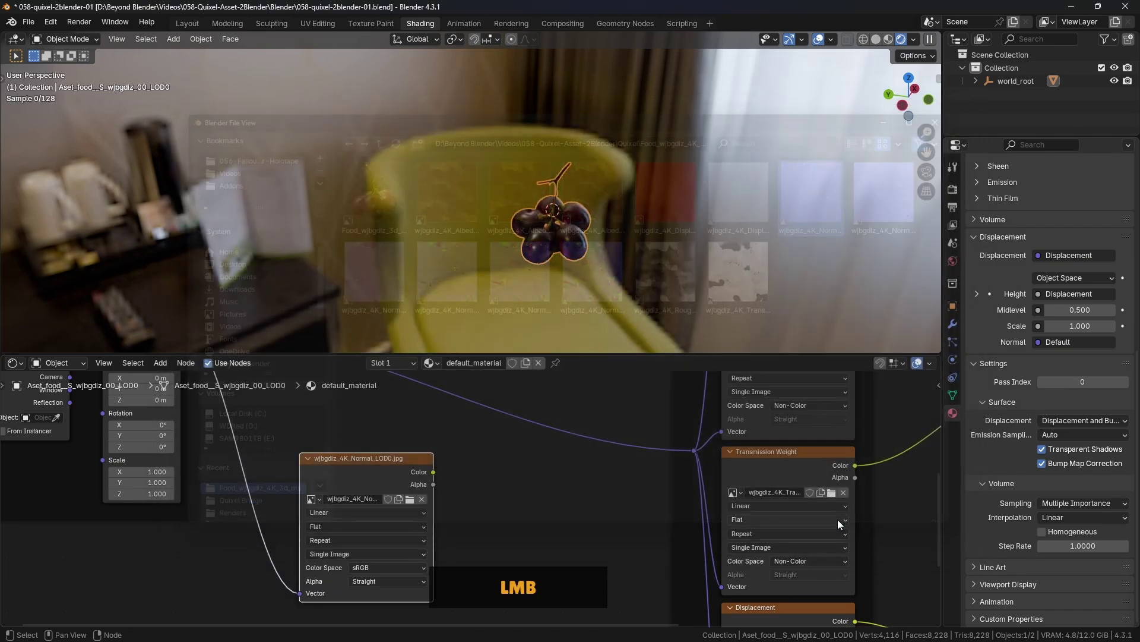
Set the normal texture's color space to Non-Color
scroll(489, 500, "down", 2)
middle_click_drag(490, 501, 411, 507)
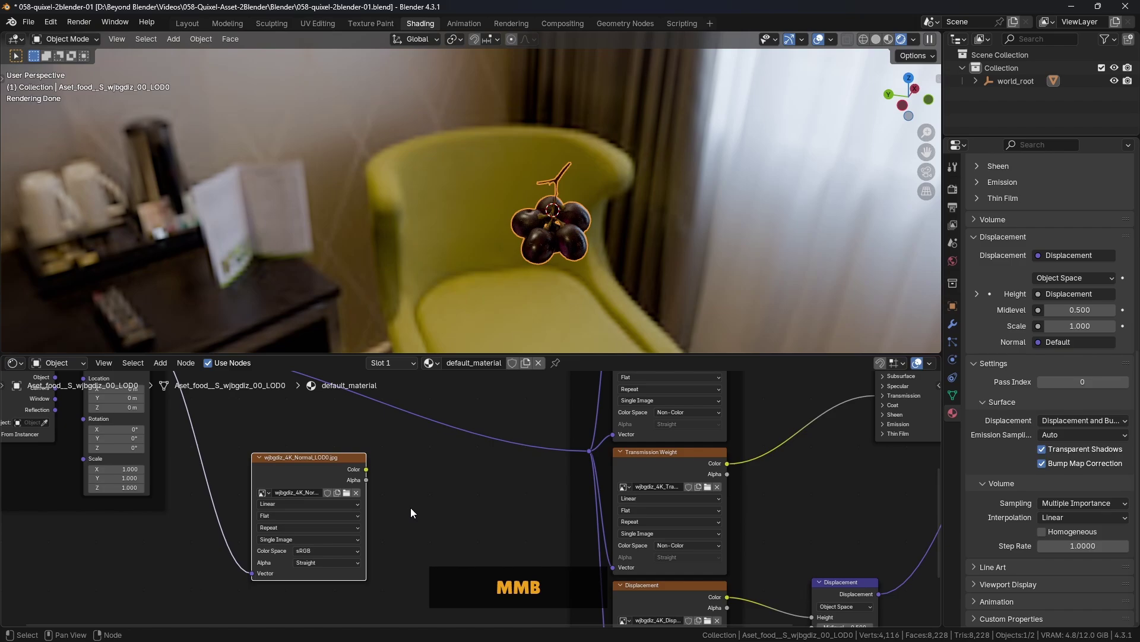
left_click(309, 551)
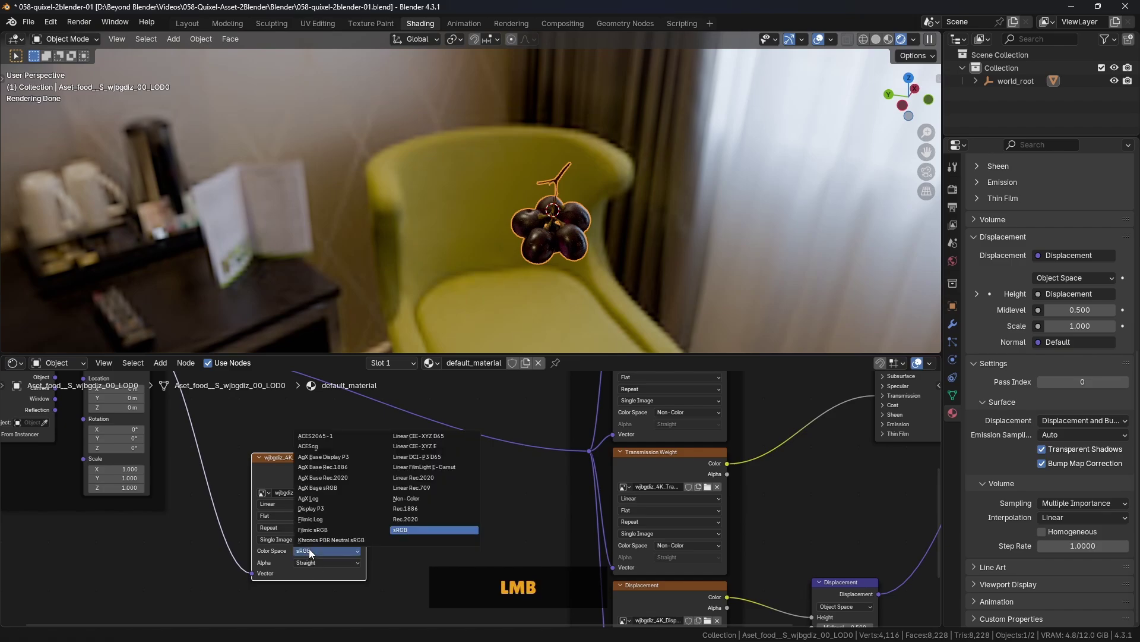
left_click(411, 499)
scroll(327, 531, "up", 2)
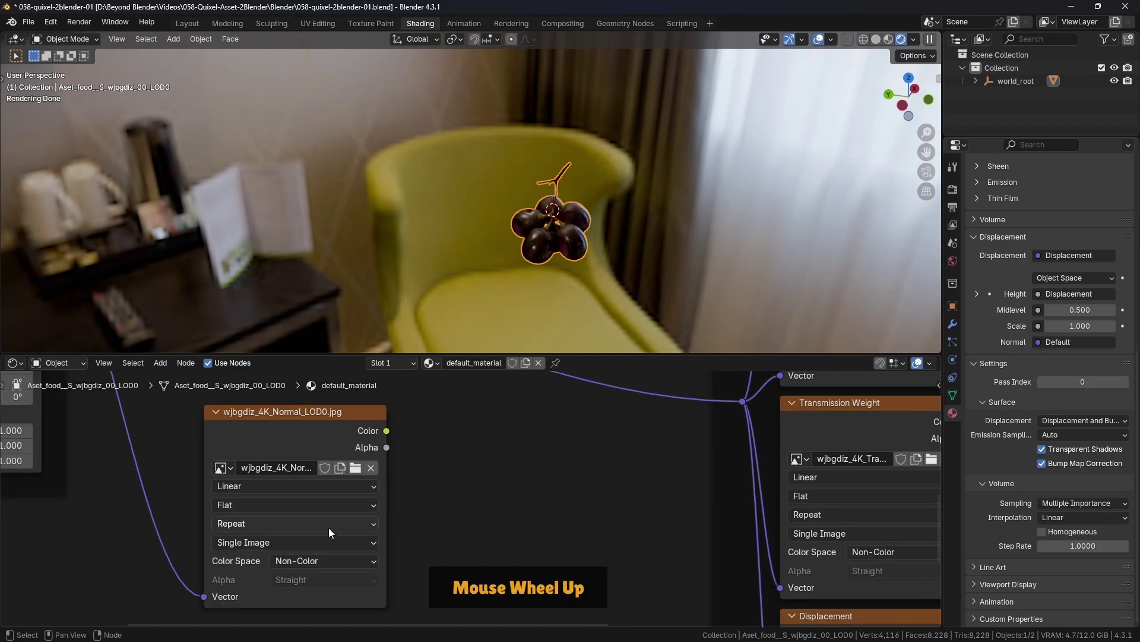
Connect the normal texture's Color output directly to the Principled BSDF's Normal input and check the grapes up close
scroll(416, 487, "down", 4)
middle_click_drag(464, 475, 363, 514)
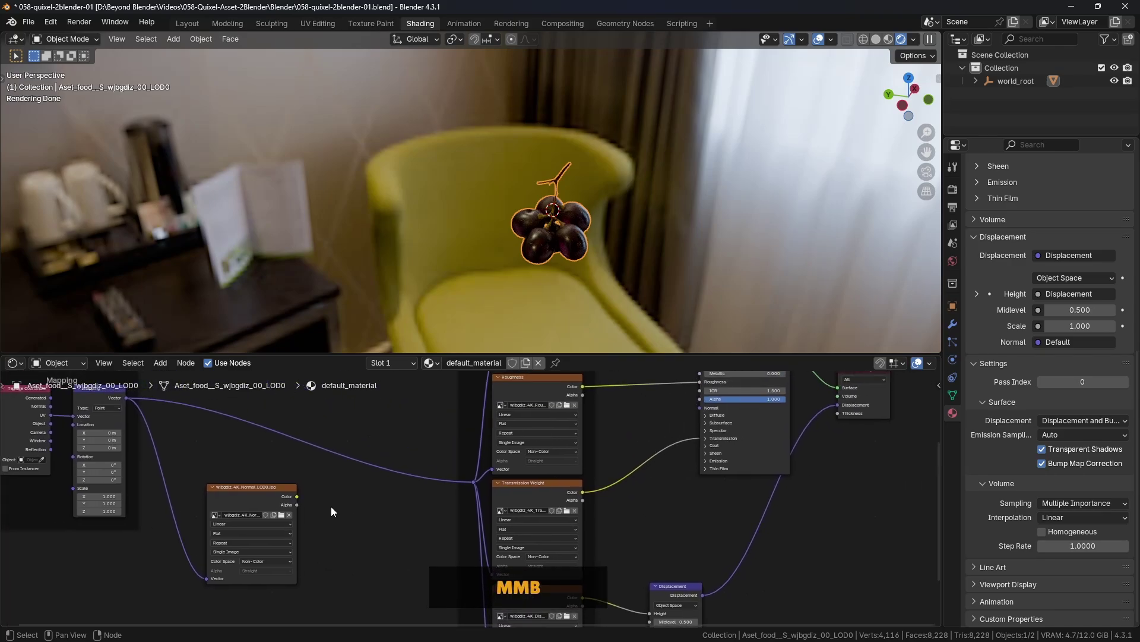
left_click_drag(297, 495, 698, 408)
scroll(547, 245, "up", 5)
scroll(547, 245, "up", 1)
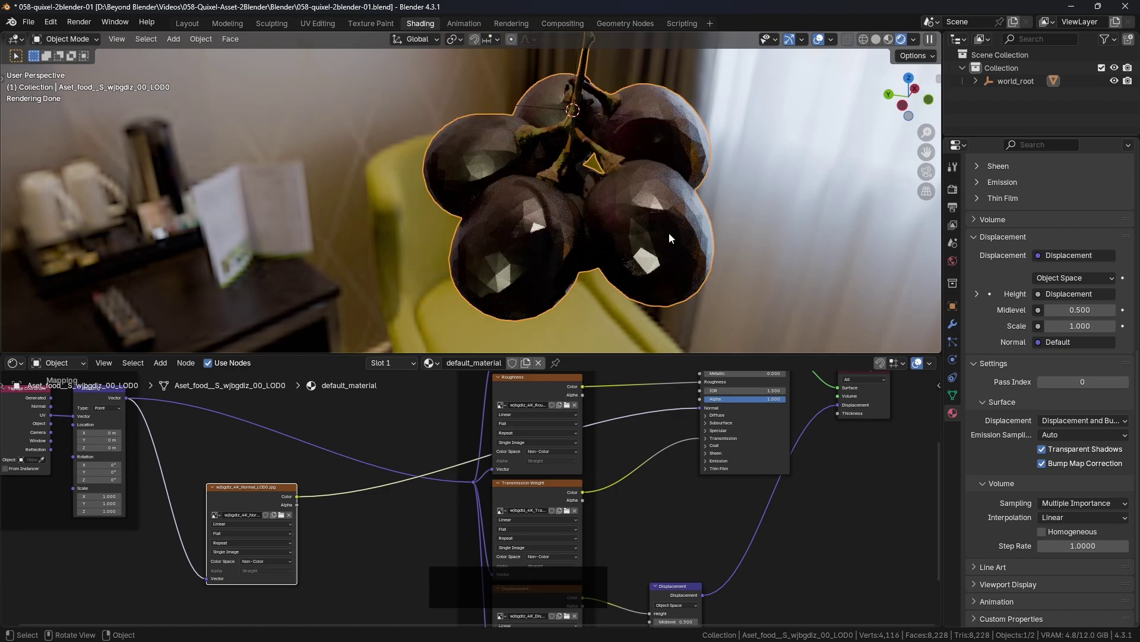
Shift the normal texture node slightly aside and add a Normal Map node next to it
left_click(376, 536)
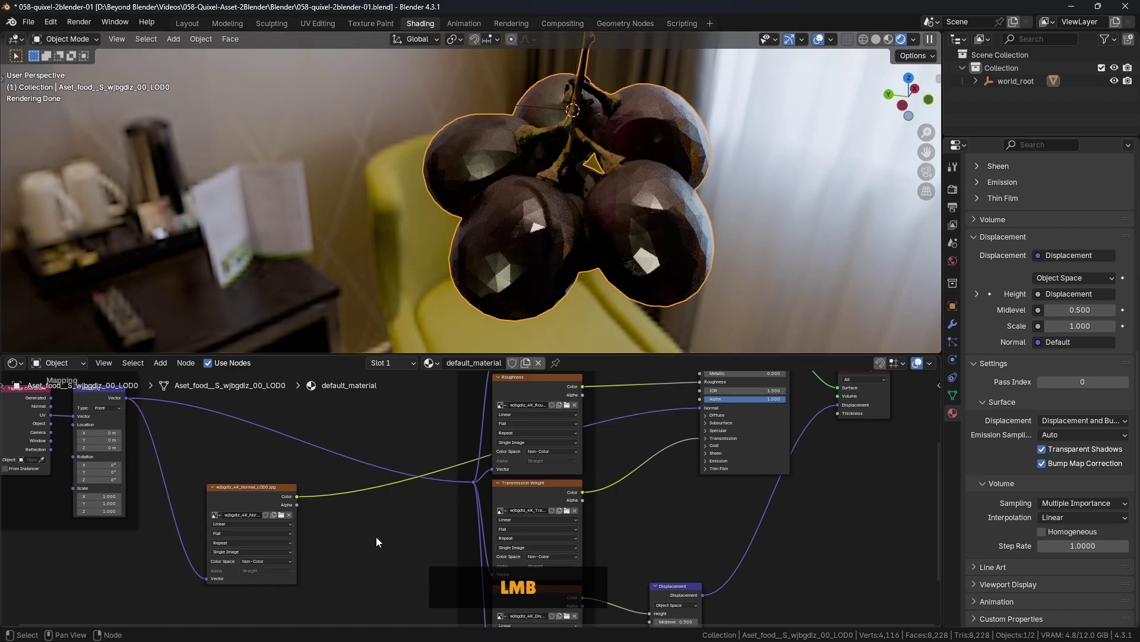
mouse_move(267, 488)
left_mouse_down()
mouse_move(280, 482)
mouse_move(254, 487)
left_mouse_up()
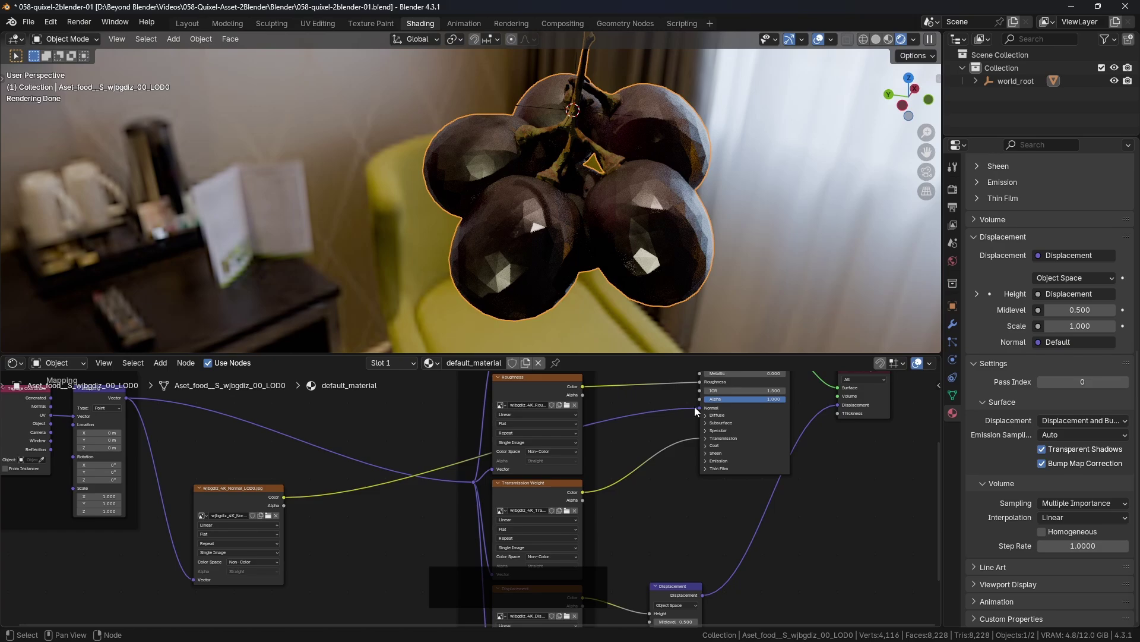
key("shift+a")
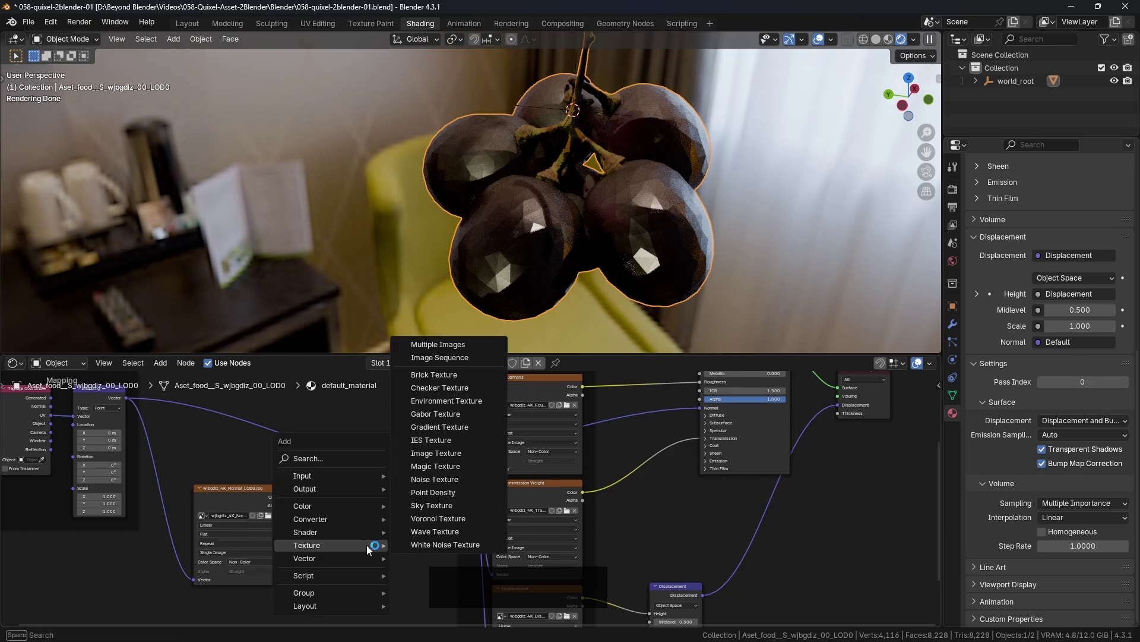
mouse_move(325, 525)
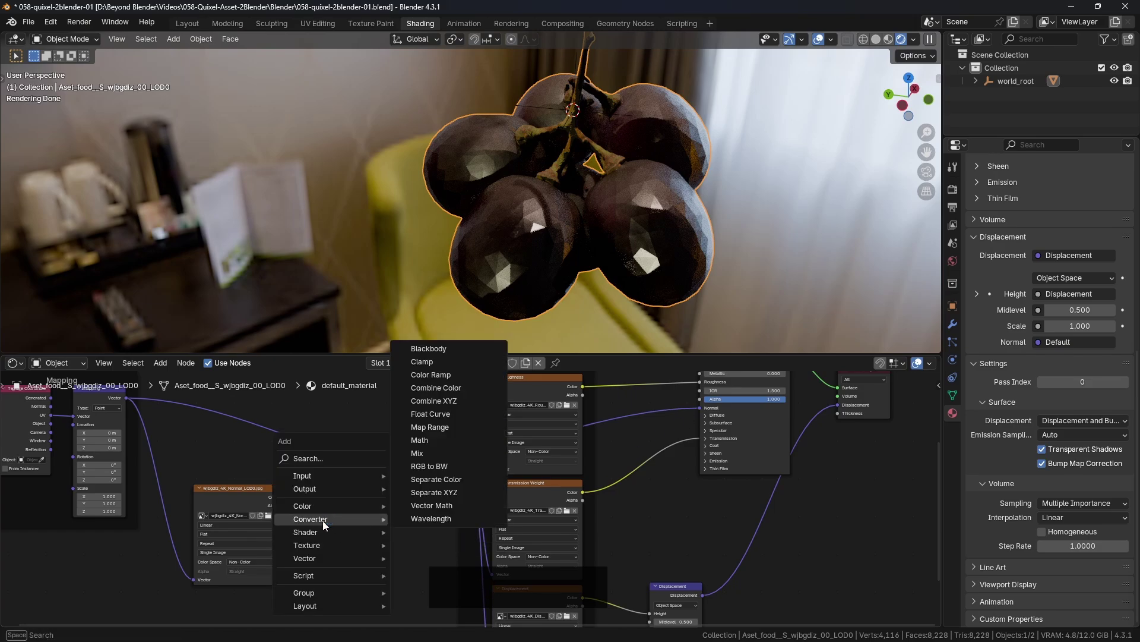
left_click(314, 554)
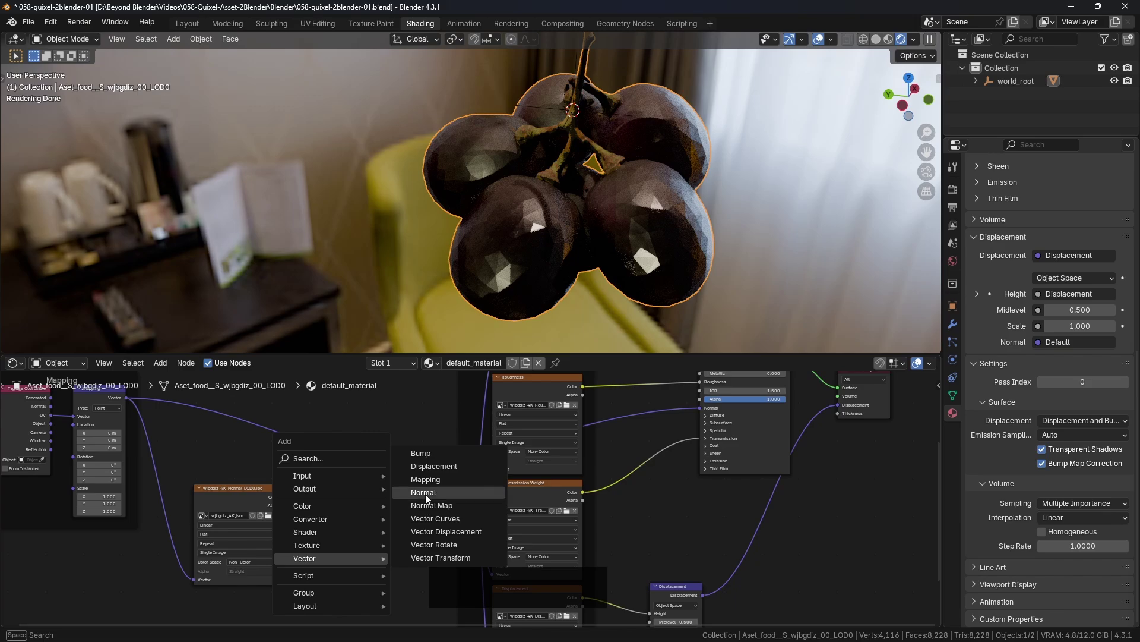
left_click(432, 505)
left_click(324, 528)
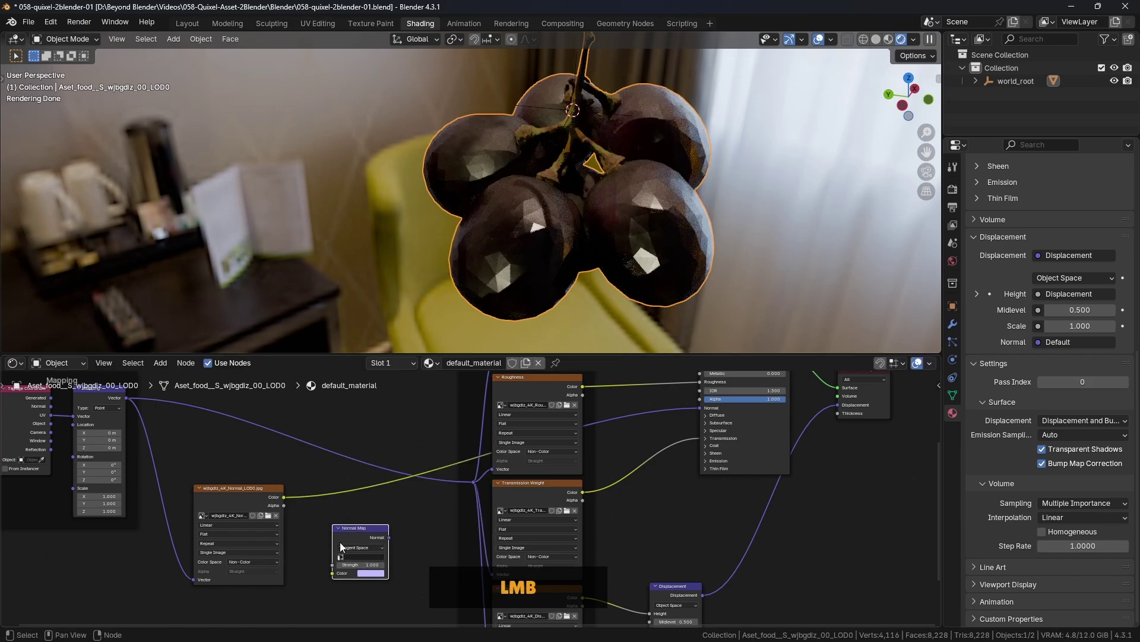
Route the normal texture's Color through the Normal Map node and connect its Normal output to the Principled BSDF's Normal input
scroll(340, 541, "up", 3)
left_click_drag(243, 434, 326, 564)
middle_click_drag(437, 500, 269, 550)
scroll(352, 504, "down", 3)
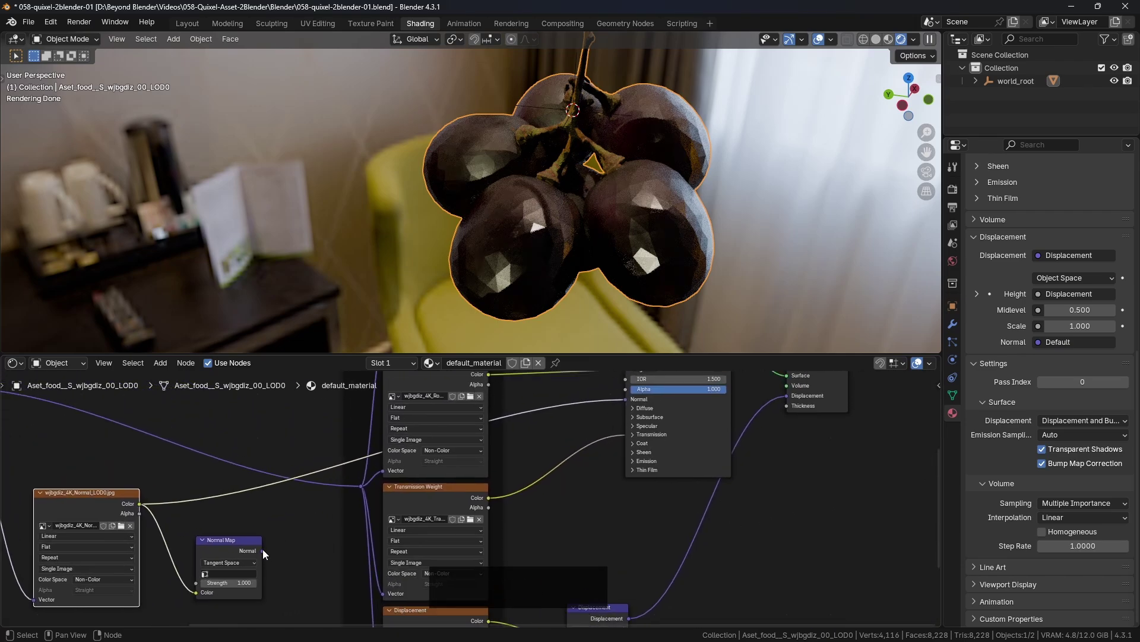
left_click_drag(263, 550, 625, 399)
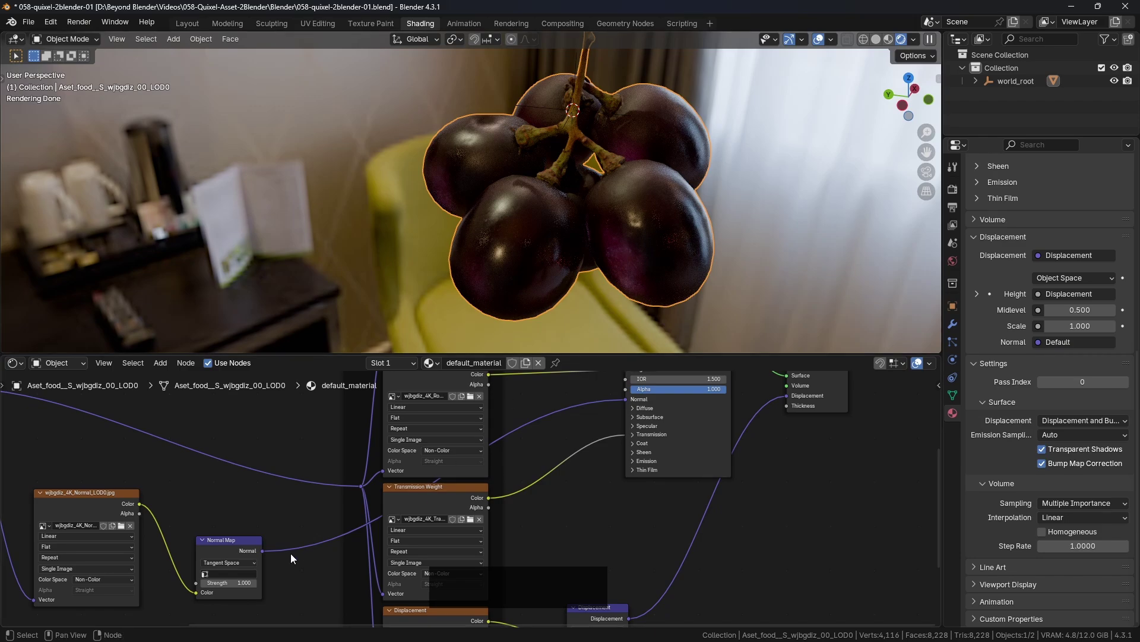
Shift the normal texture node slightly away from the Normal Map node and check the grapes from another side
middle_click_drag(290, 554, 381, 527)
scroll(404, 504, "down", 3)
left_click_drag(322, 501, 298, 491)
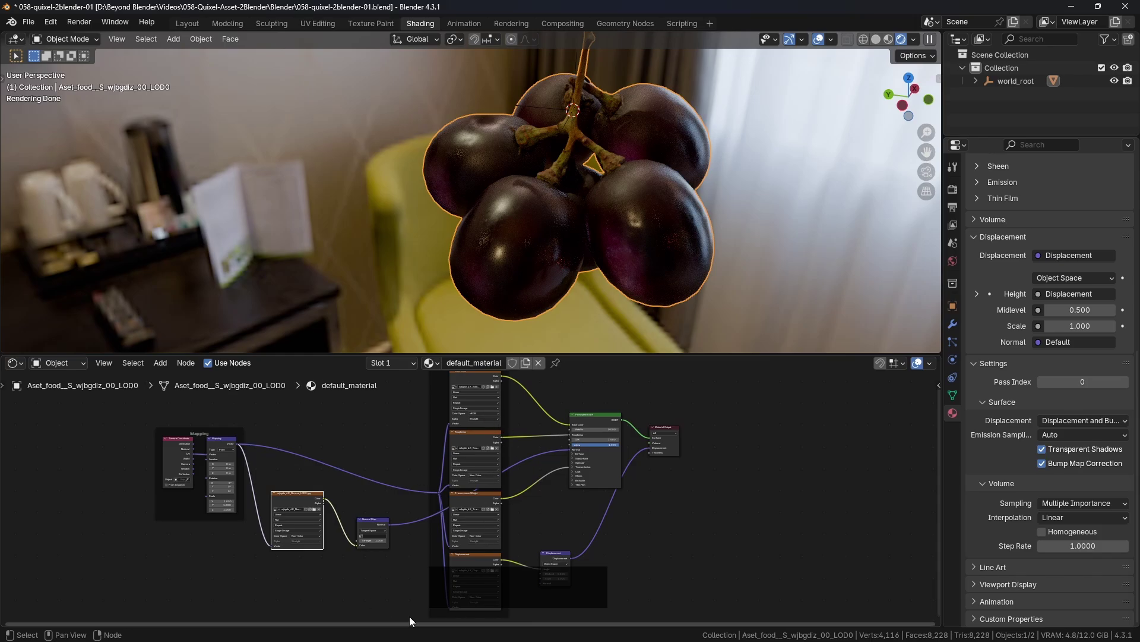
scroll(446, 513, "down", 2)
scroll(382, 522, "up", 5)
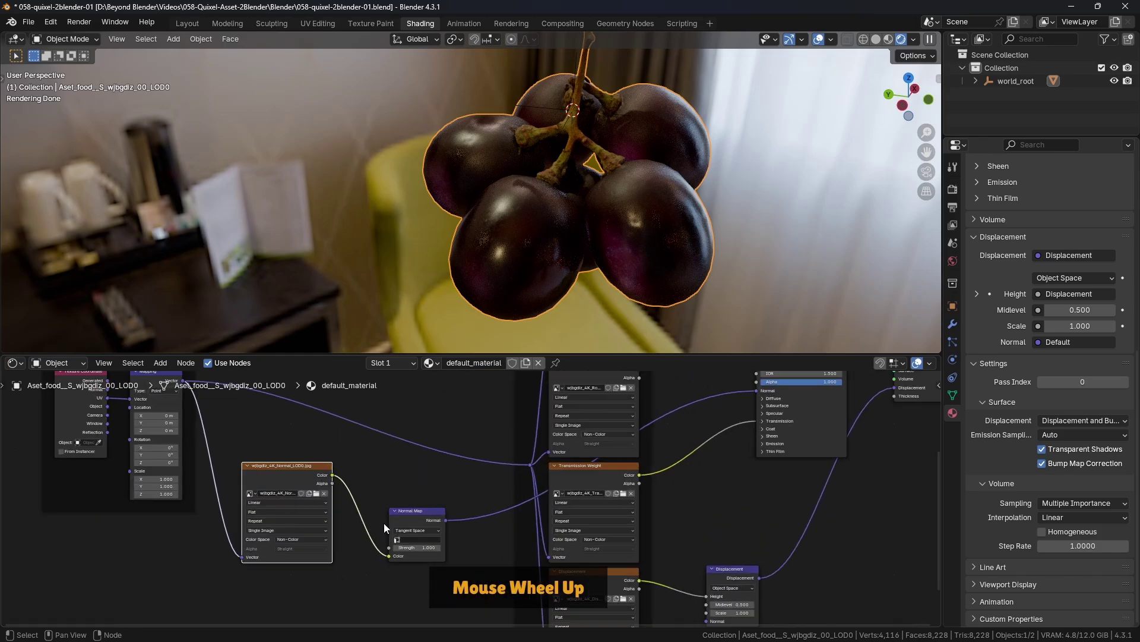
middle_click_drag(561, 238, 482, 189)
scroll(522, 208, "down", 2)
scroll(522, 208, "down", 2)
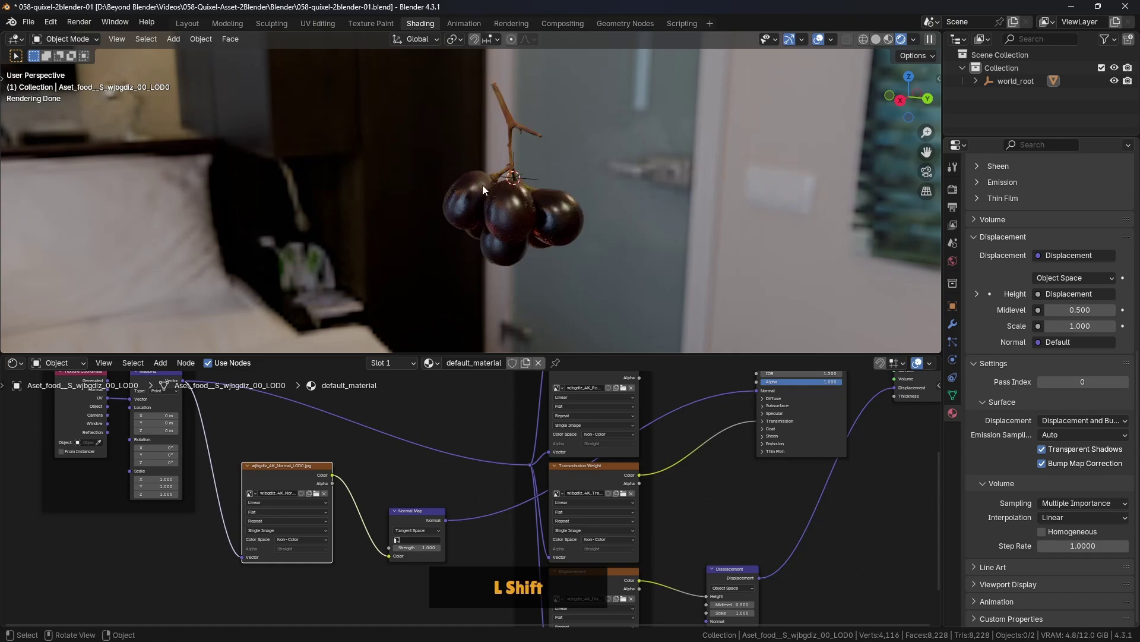
Switch to File Explorer and open the Historical_Wildwest_vmklfccga_2K_3d_ms folder
key("alt+Tab")
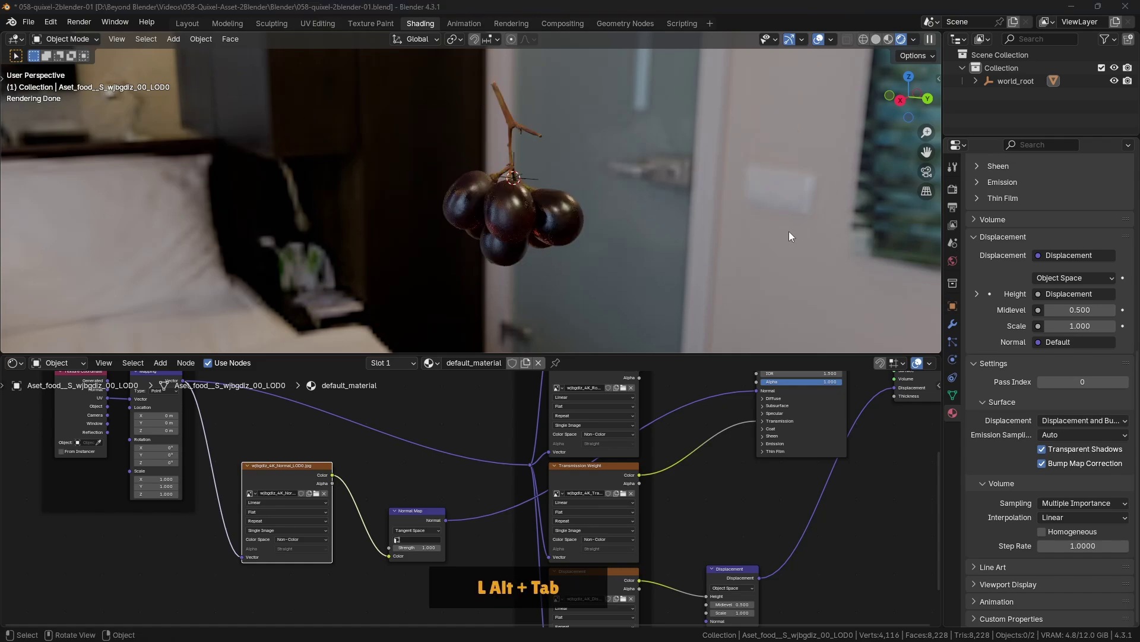
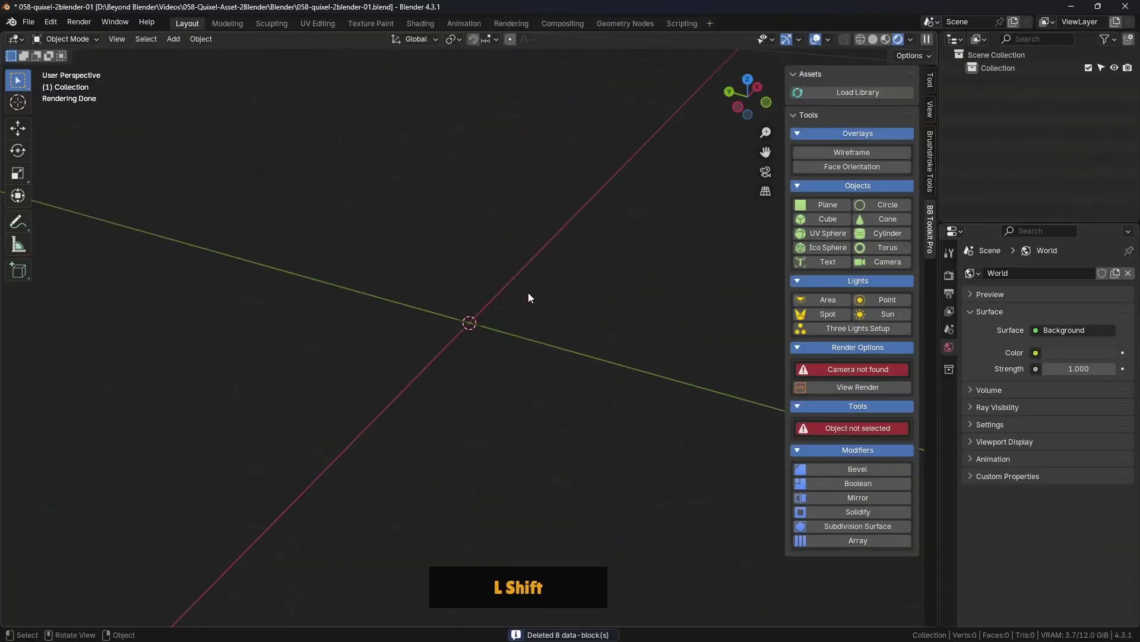
key("alt+Tab")
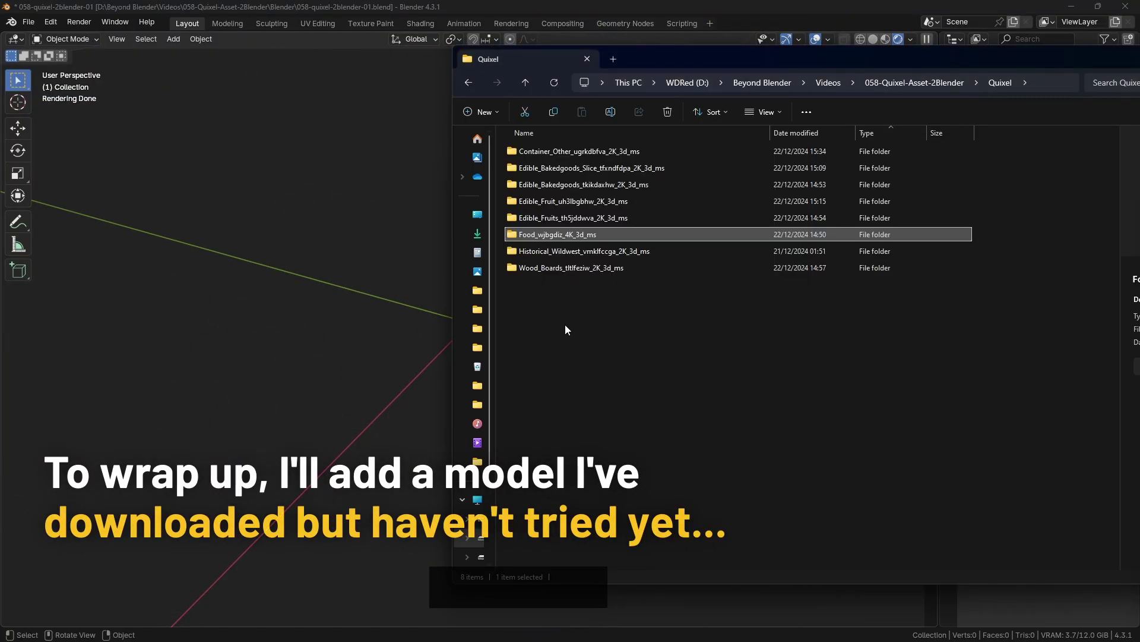
left_click_drag(693, 55, 473, 61)
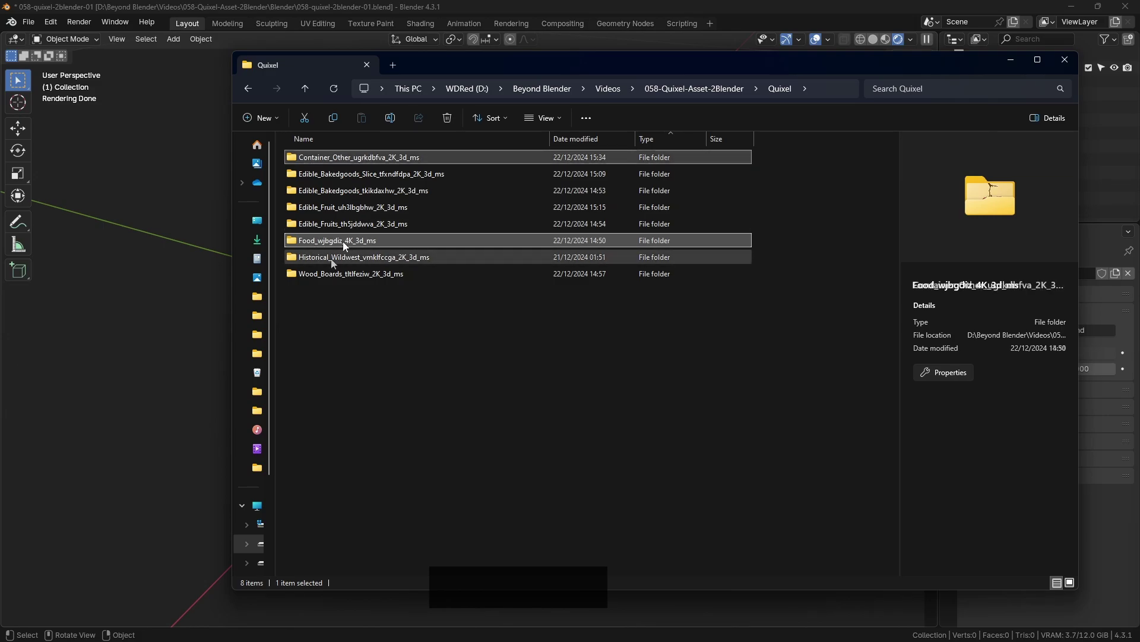
double_click(332, 257)
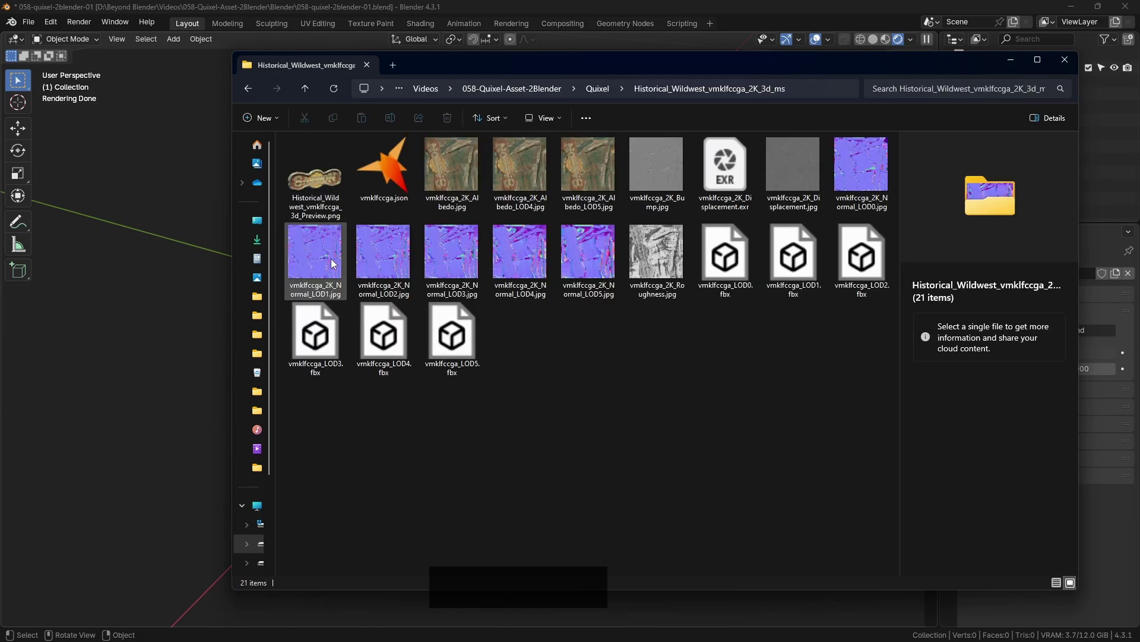
View the asset's 3d_Preview image at full size and close it
double_click(323, 184)
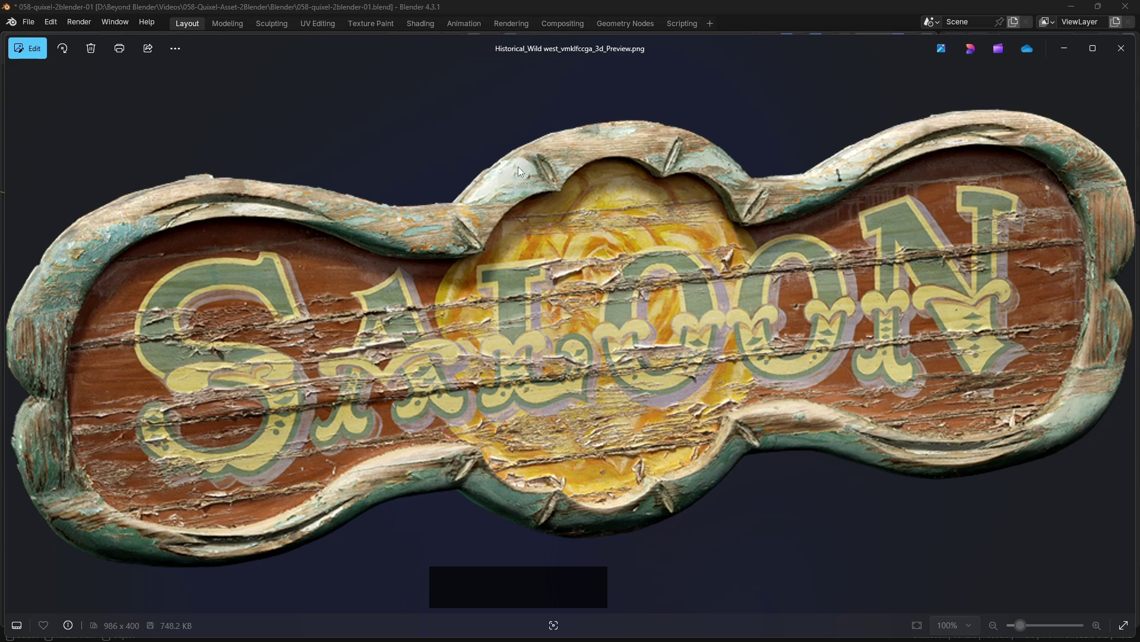
left_click(1121, 48)
left_click(548, 376)
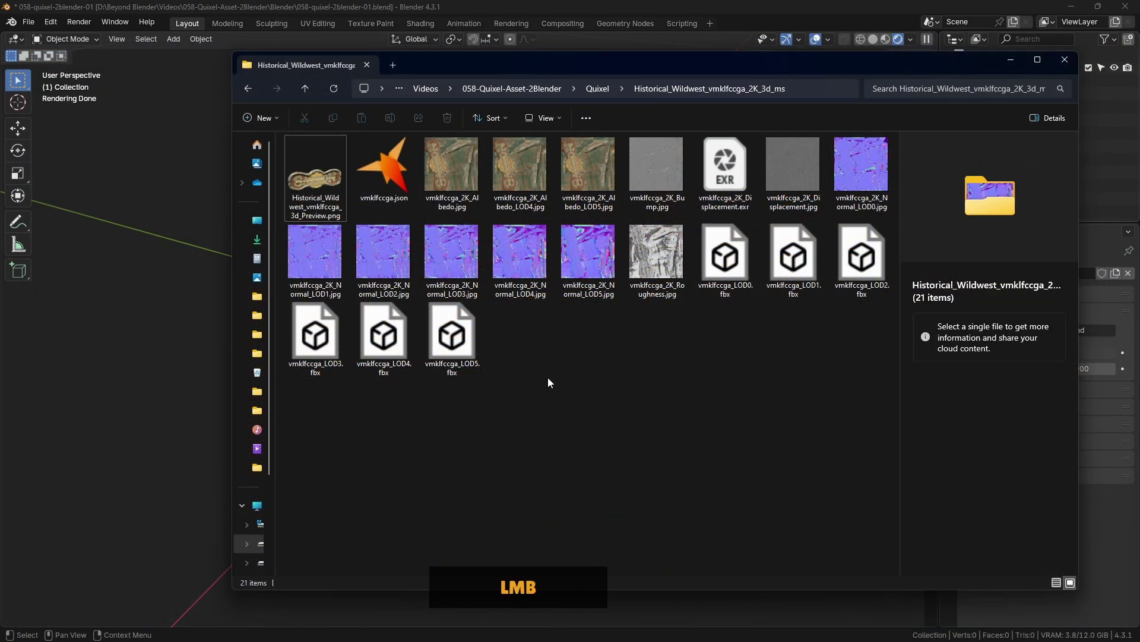
Import vmklfccga_LOD0.fbx from the folder into the Blender scene with the default FBX options
left_click_drag(478, 66, 669, 61)
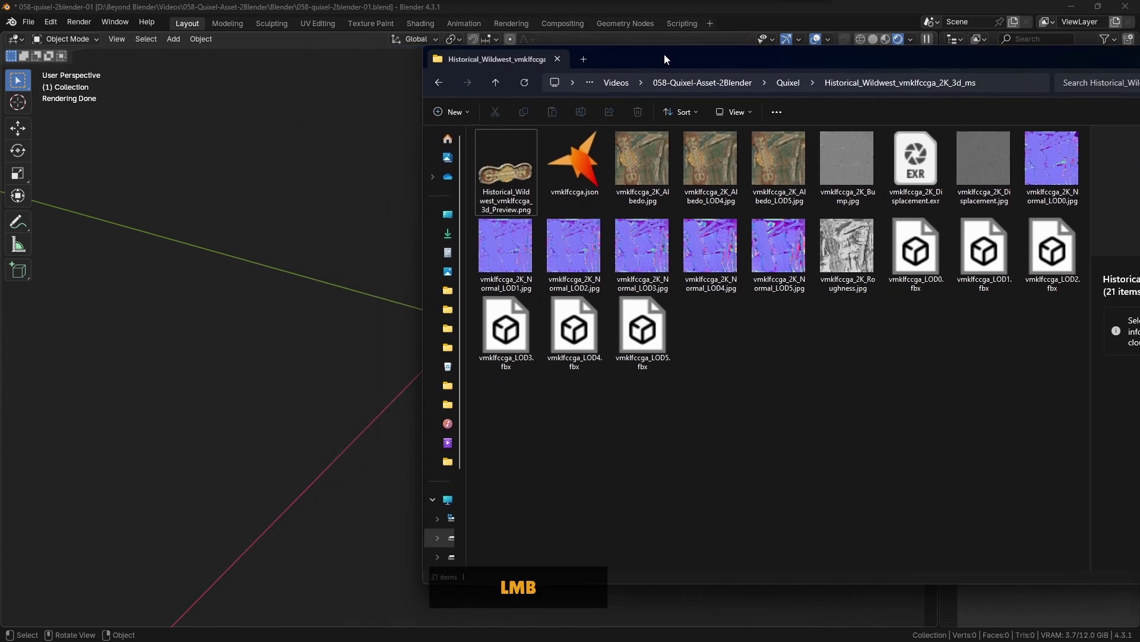
left_click_drag(909, 255, 905, 250)
left_click_drag(411, 356, 287, 349)
left_click_drag(355, 288, 356, 176)
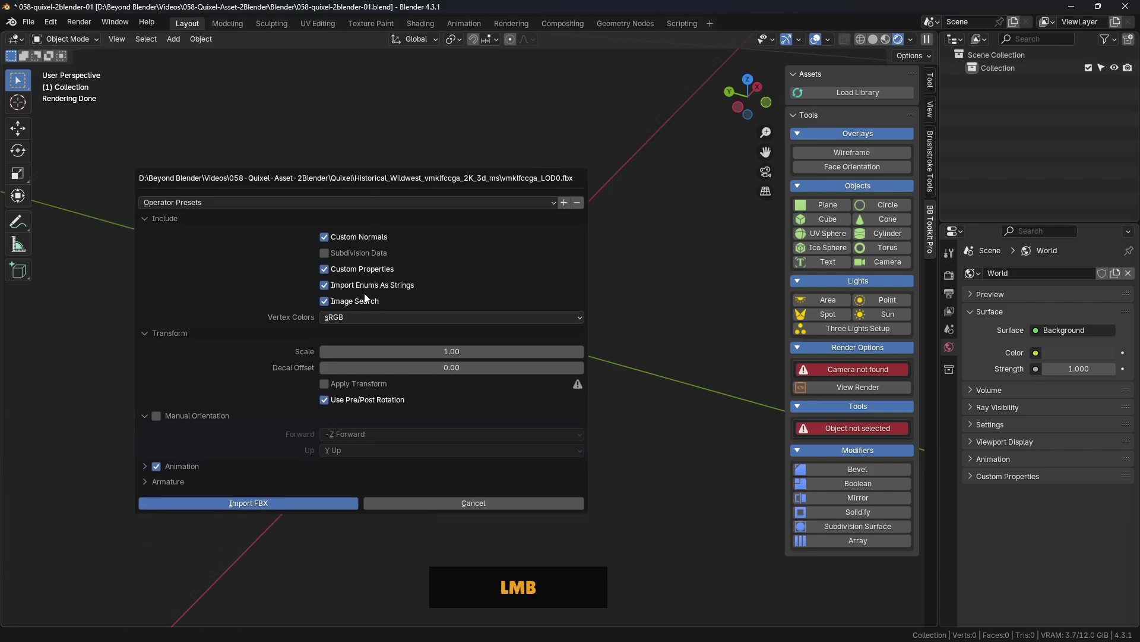
left_click(244, 502)
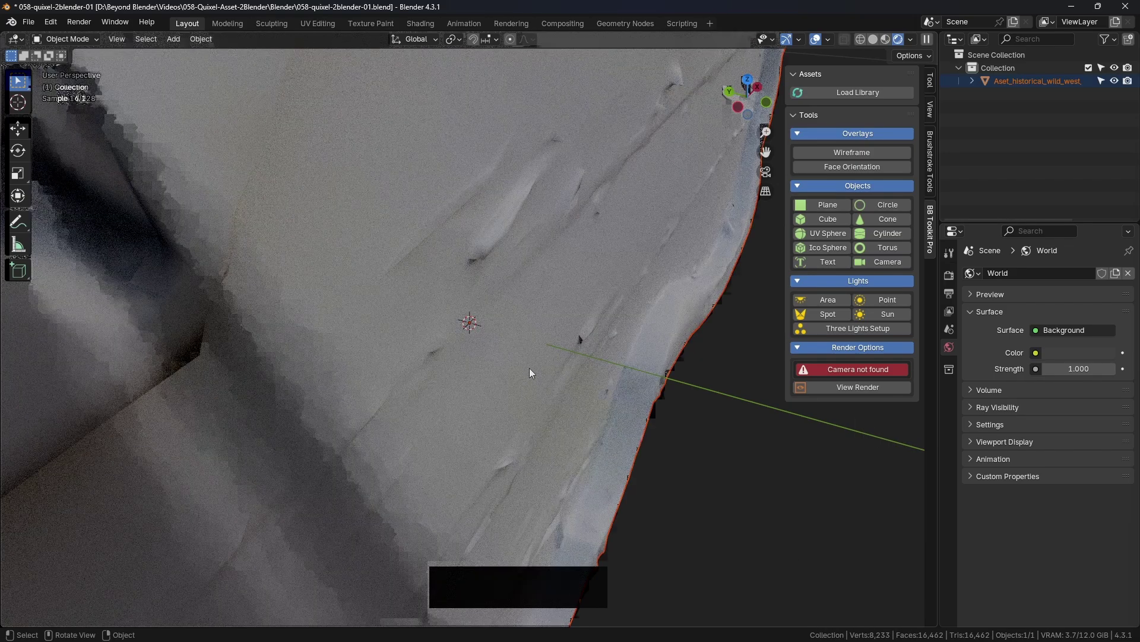
Examine the imported sign's shape from several angles and its dimensions in the transform properties
scroll(535, 365, "down", 6)
middle_click_drag(533, 364, 570, 385)
left_click(636, 381)
left_click(505, 342)
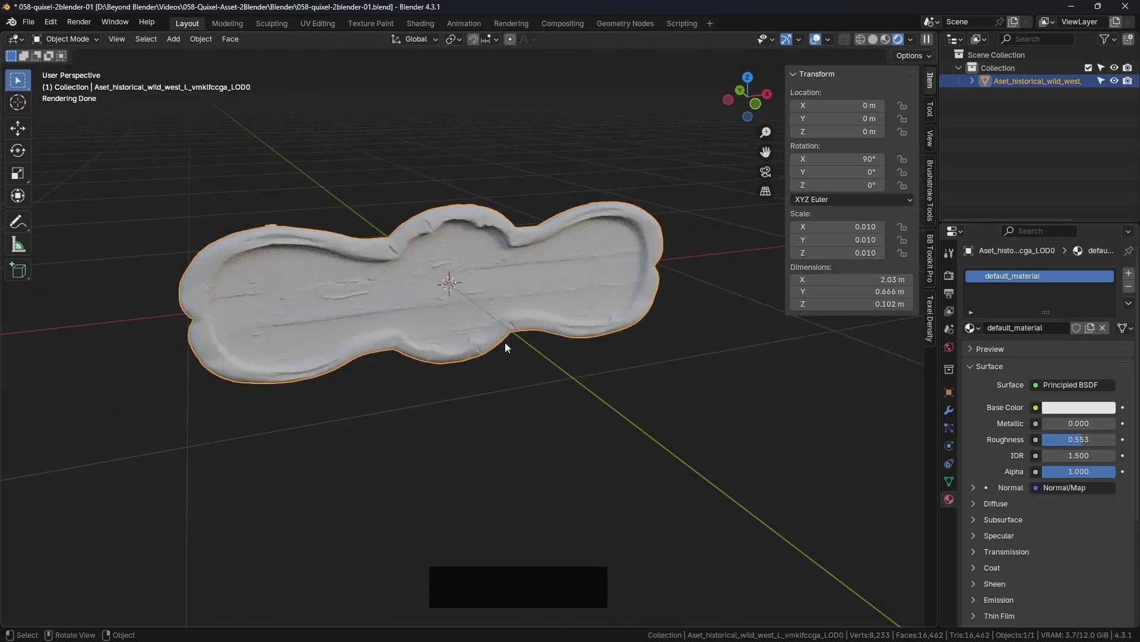
middle_click_drag(652, 392, 647, 401)
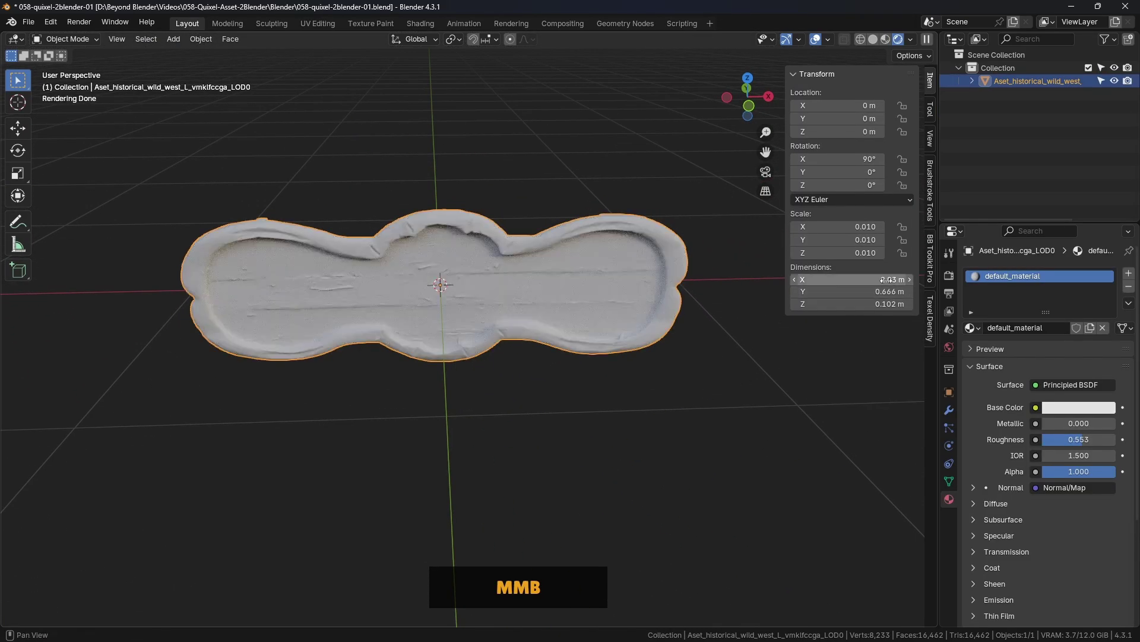
middle_click_drag(515, 266, 533, 259)
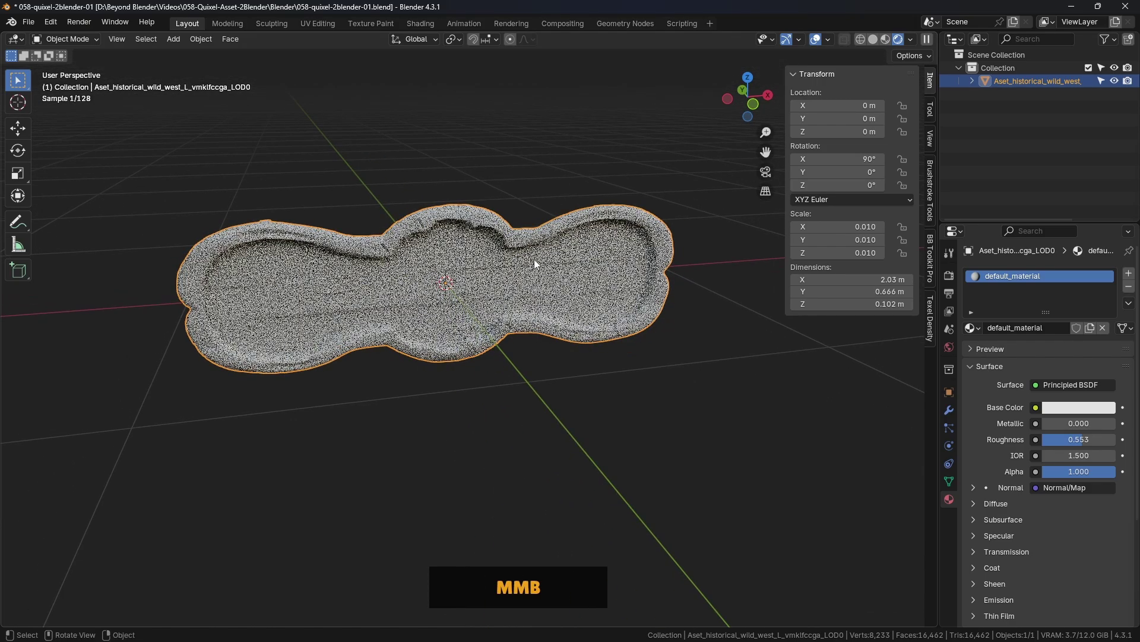
scroll(516, 249, "down", 3)
left_click(604, 160)
middle_click_drag(604, 159, 498, 265)
scroll(498, 265, "up", 2)
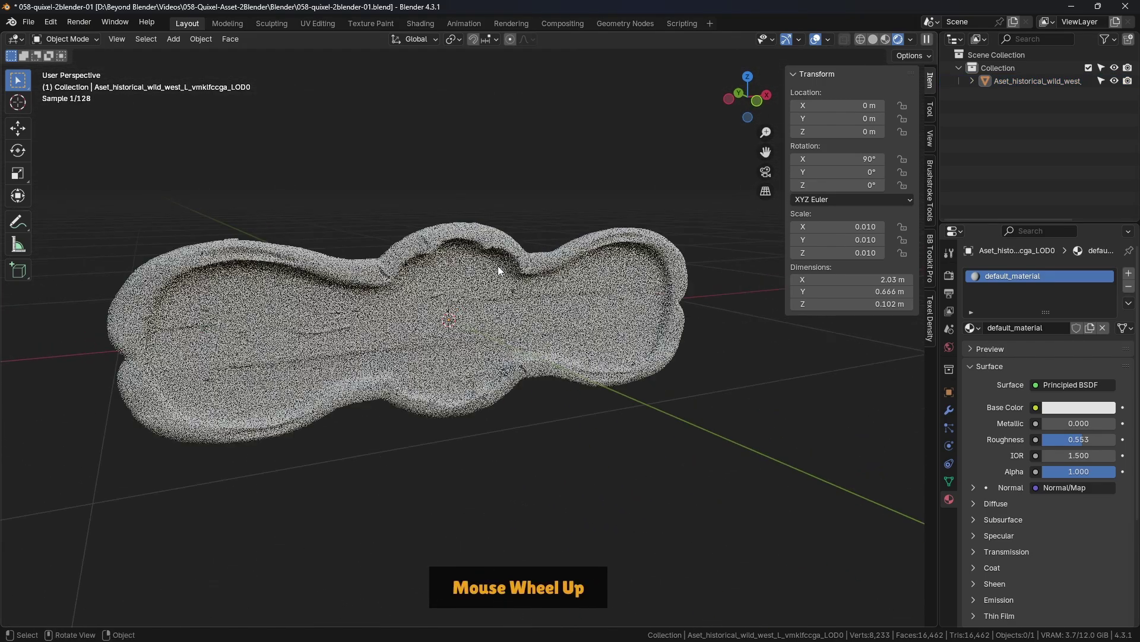
Select the sign, switch to the Shading workspace and delete the Normal Map node from its default_material
left_click(409, 294)
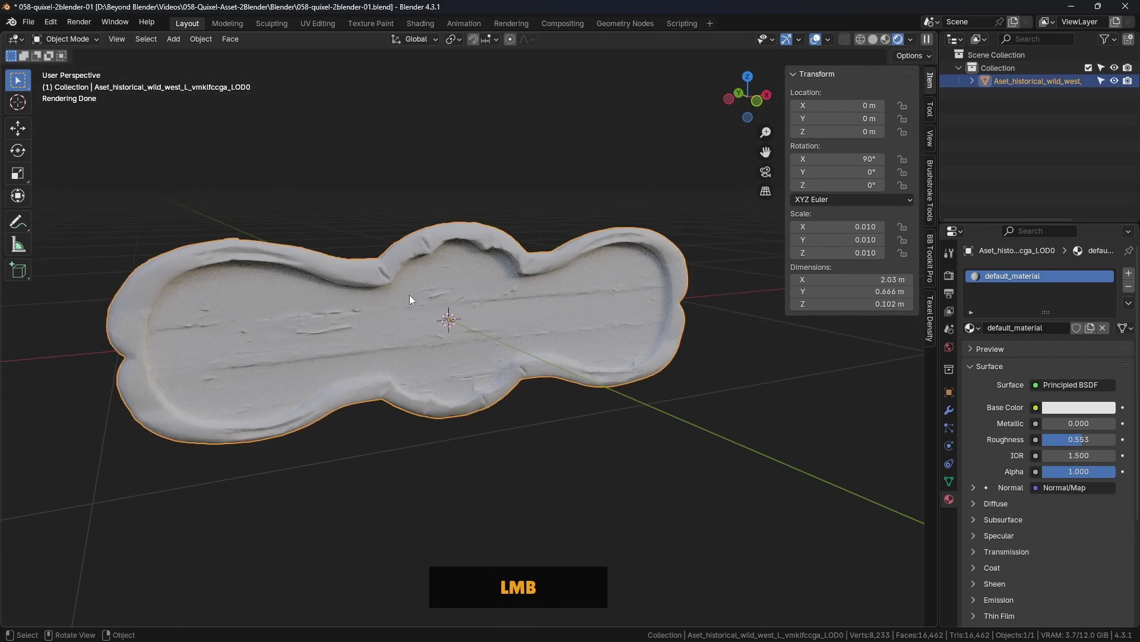
left_click(421, 23)
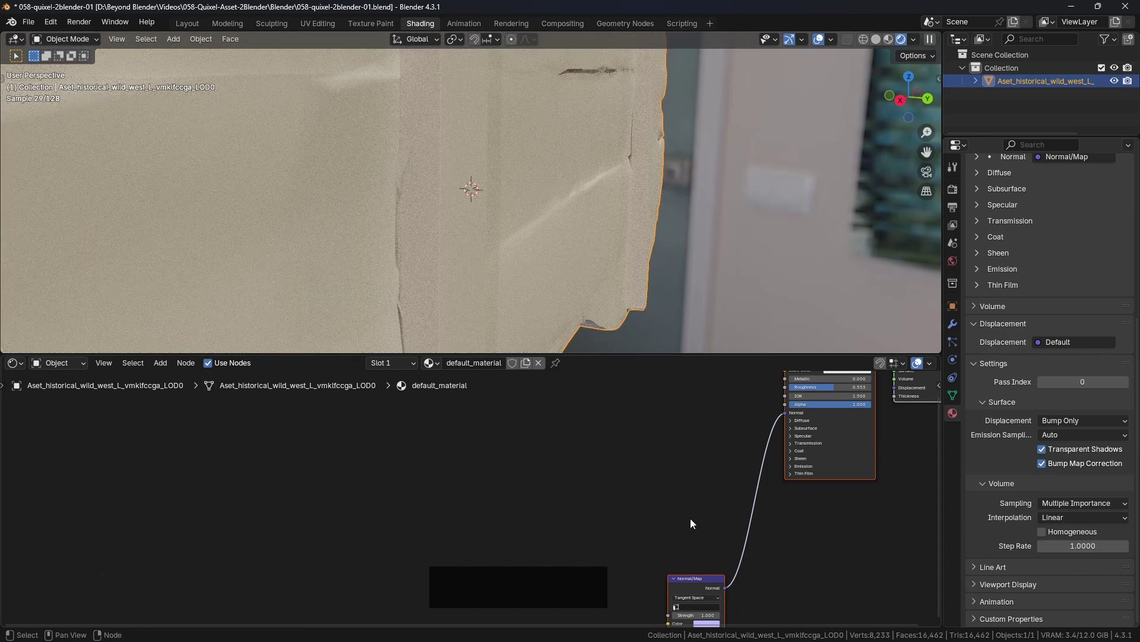
scroll(690, 518, "down", 4)
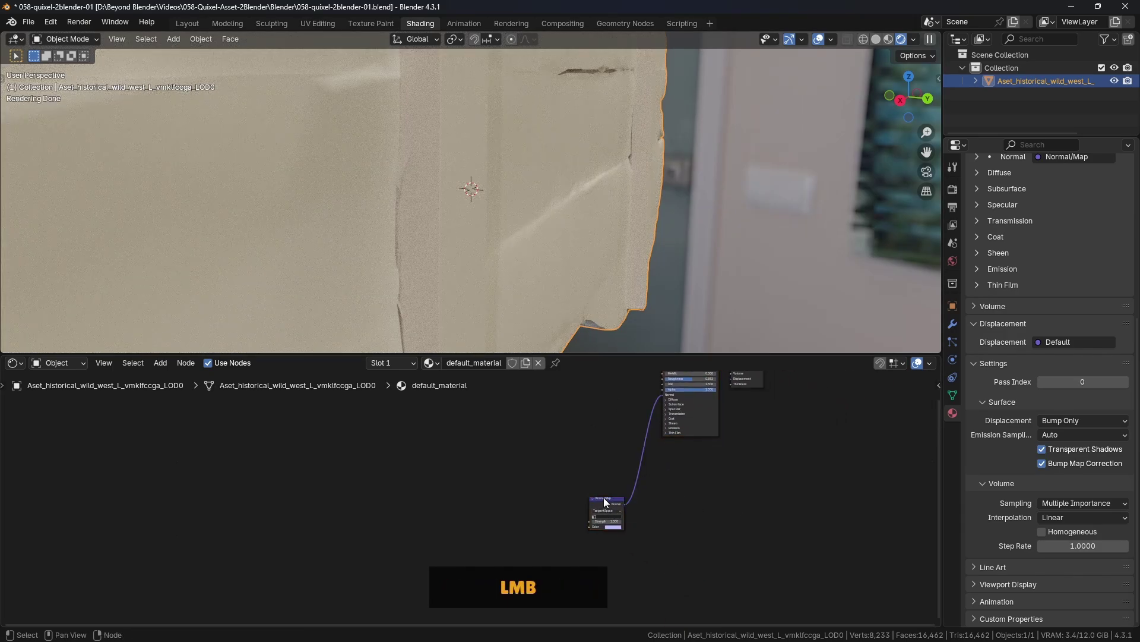
left_click_drag(603, 497, 558, 414)
scroll(601, 414, "up", 2)
scroll(601, 404, "up", 1)
key("Delete")
scroll(588, 406, "down", 2)
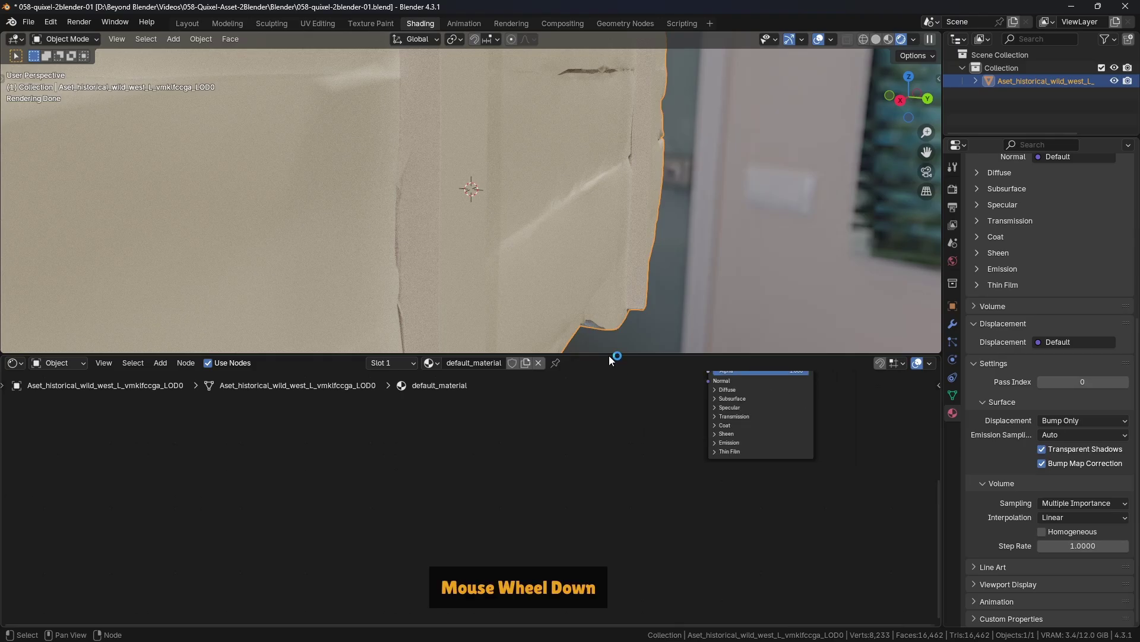
Enlarge the node editor, frame the whole sign and move the Principled BSDF node farther from the Material Output
left_click_drag(608, 355, 618, 281)
scroll(590, 207, "down", 4)
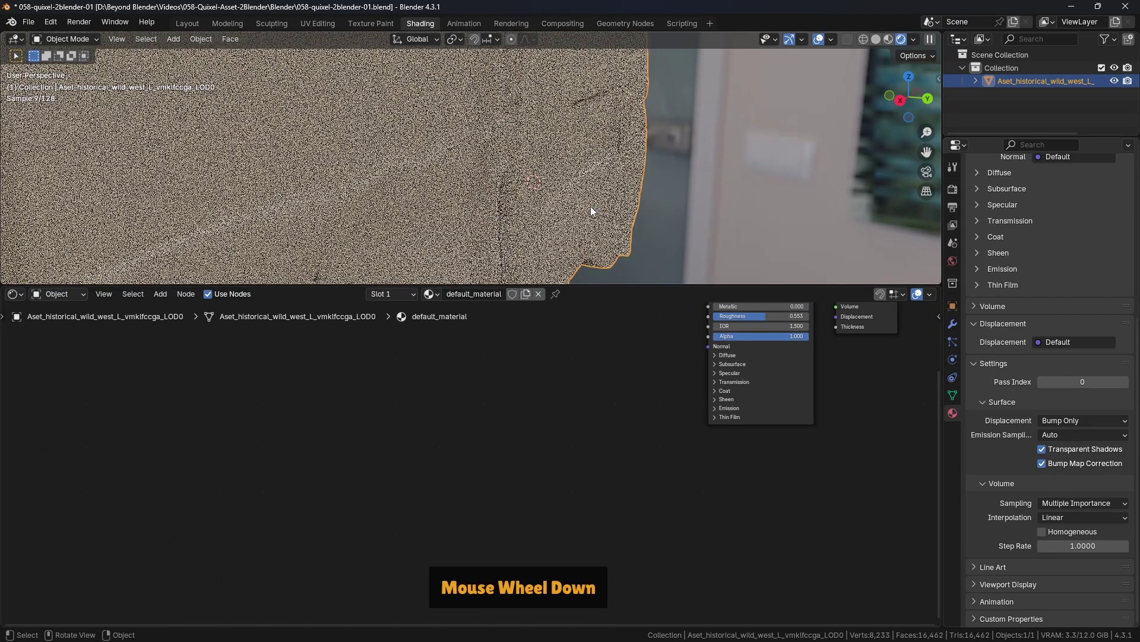
middle_click_drag(590, 204, 583, 183)
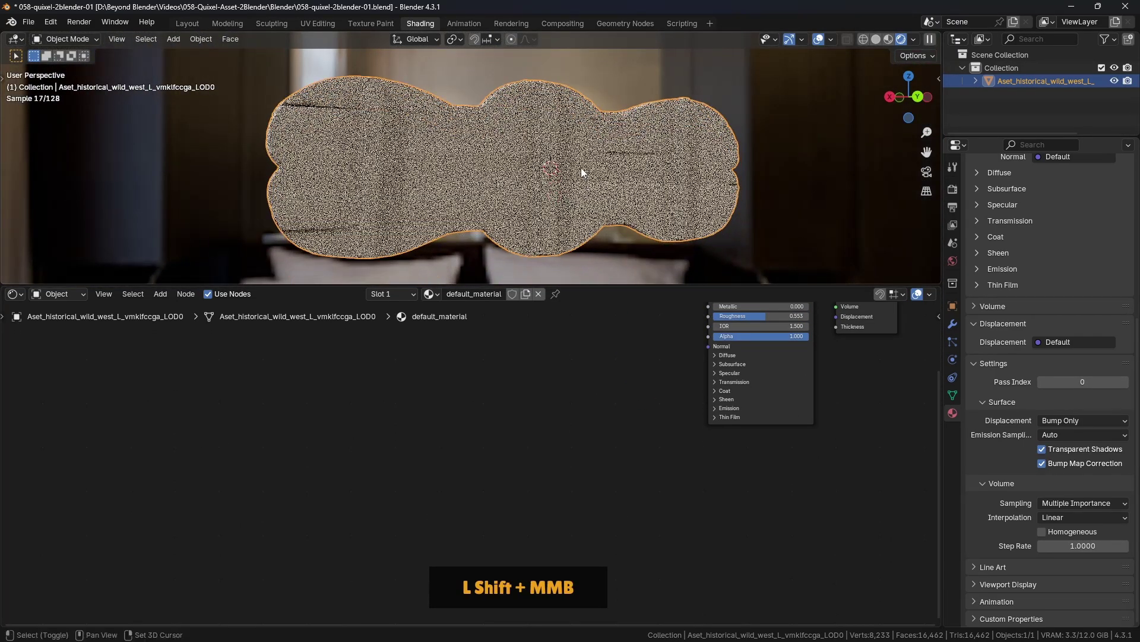
scroll(653, 440, "up", 2)
middle_click_drag(674, 441, 647, 451)
scroll(665, 440, "up", 3)
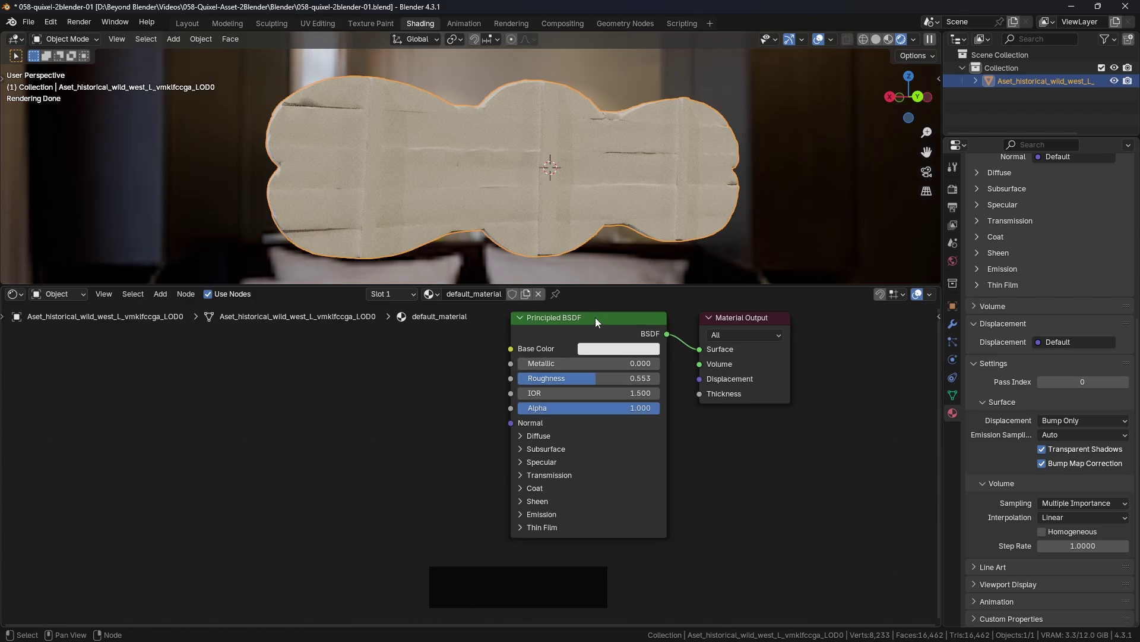
left_click_drag(593, 318, 547, 337)
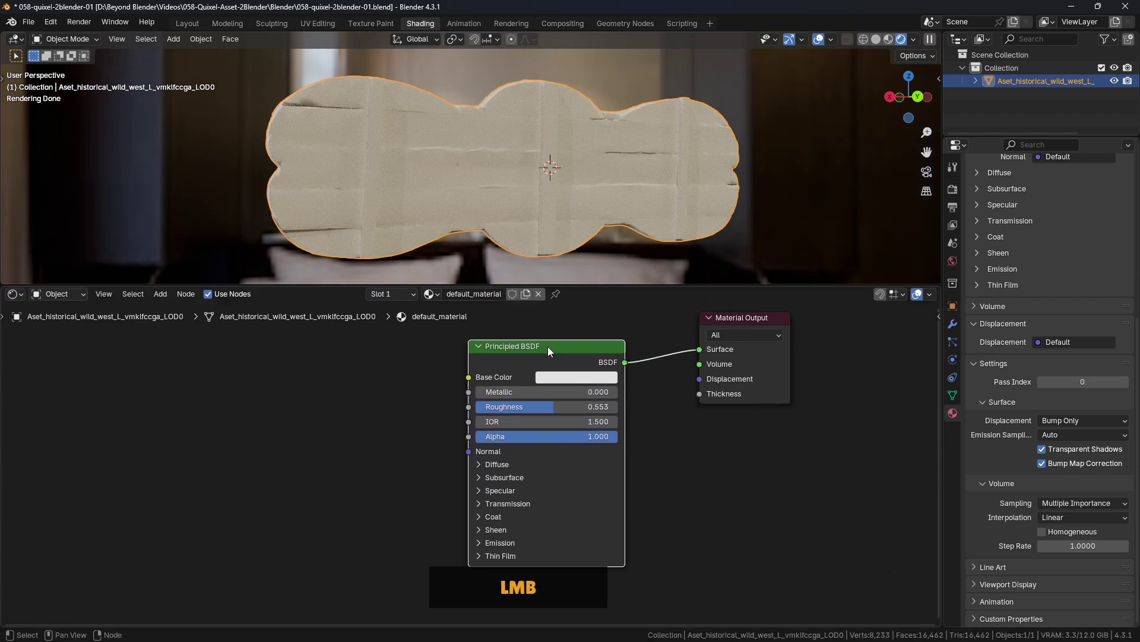
Start Principled Texture Setup on the Principled BSDF and show the Historical_Wildwest_vmklfccga_2K_3d_ms folder as a list
key("ctrl+shift+t")
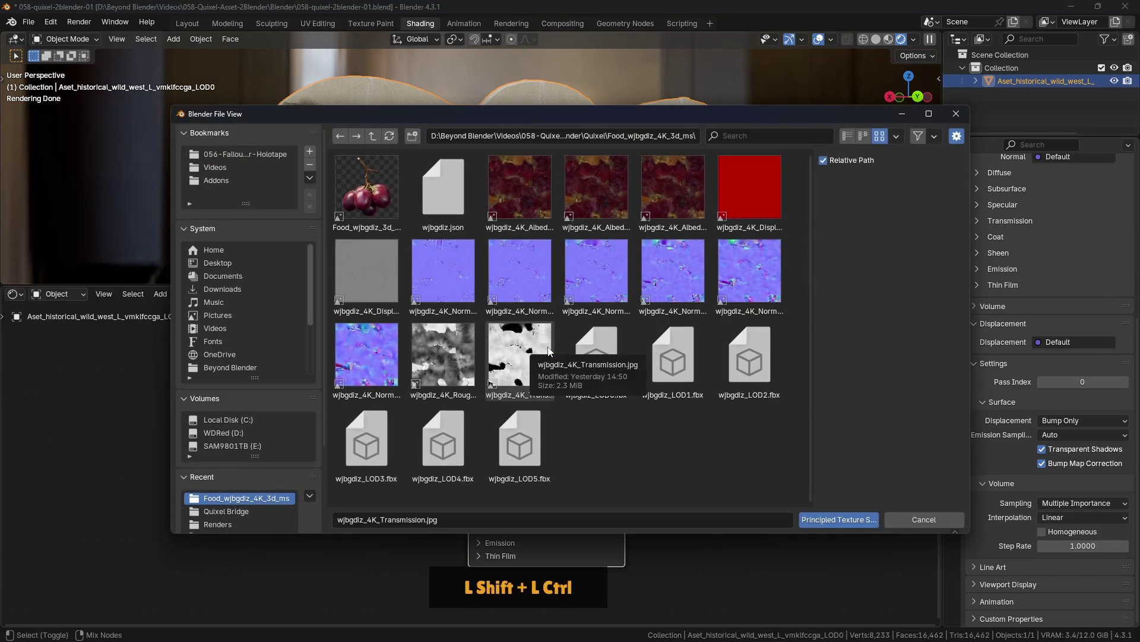
left_click(372, 137)
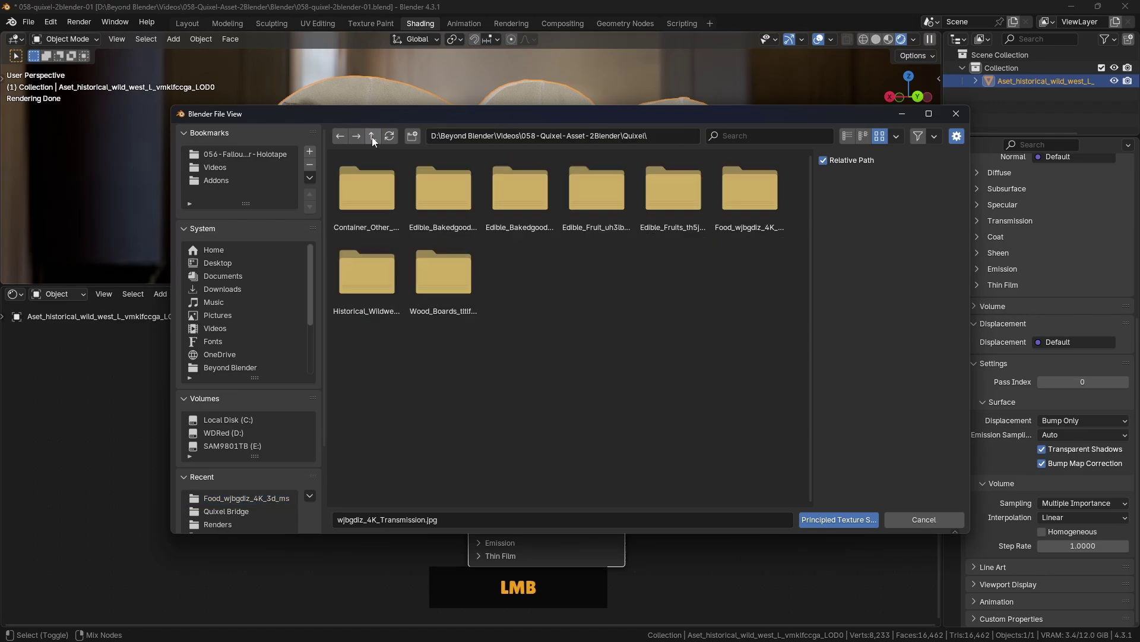
left_click(367, 279)
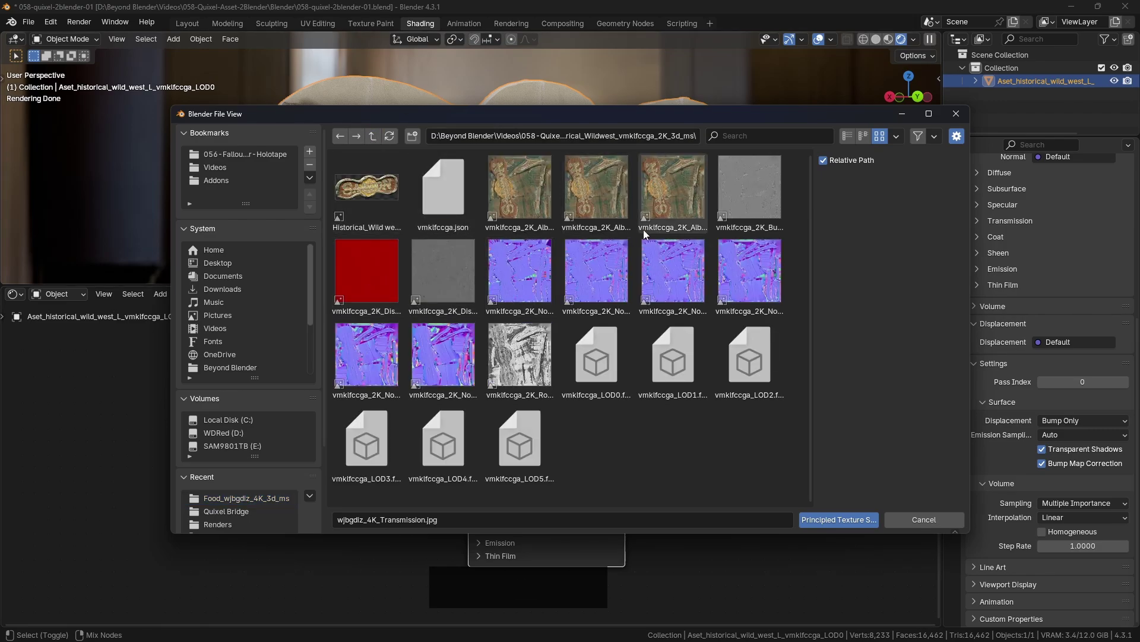
left_click(848, 136)
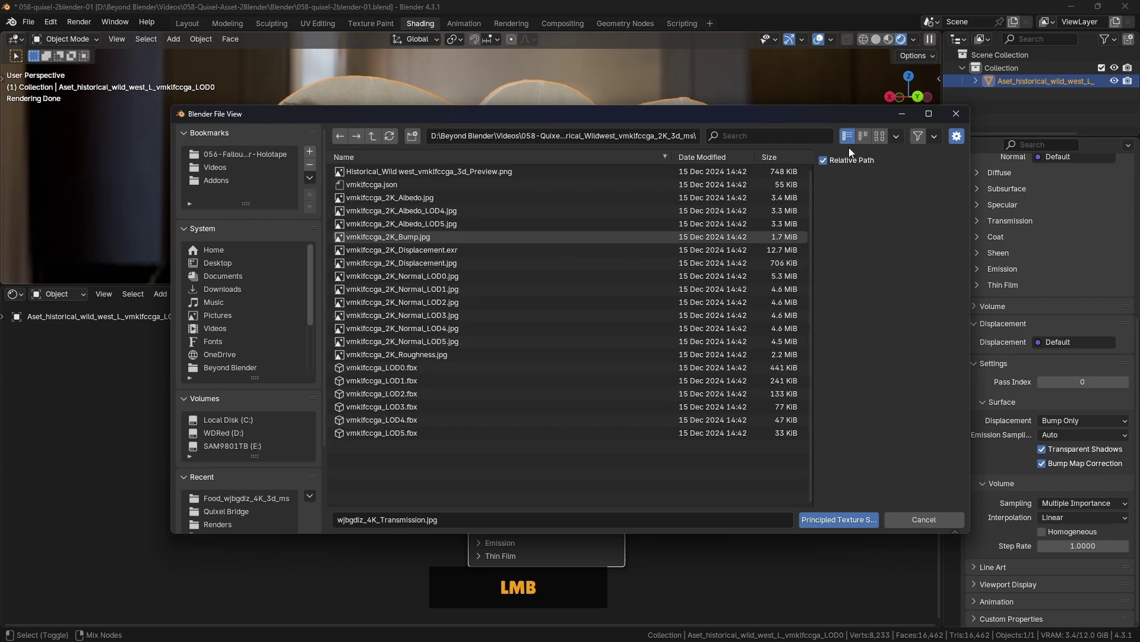
Build the sign's texture nodes from the vmklfccga_2K Albedo, Bump, Displacement.jpg, Normal_LOD0 and Roughness images
left_click(431, 196)
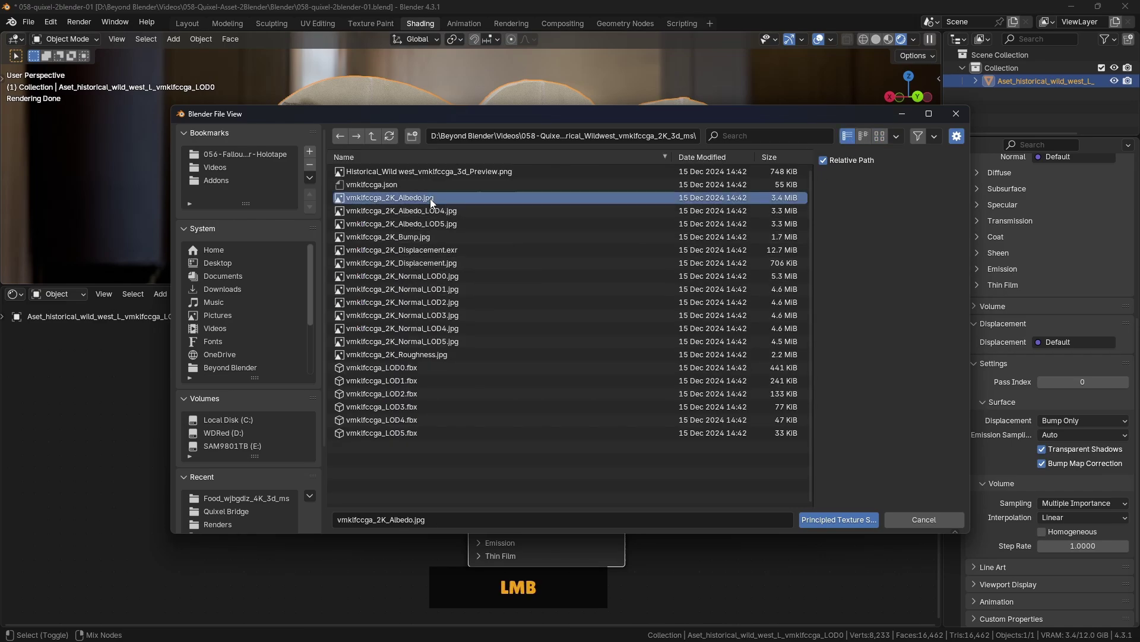
left_click(415, 237, "ctrl")
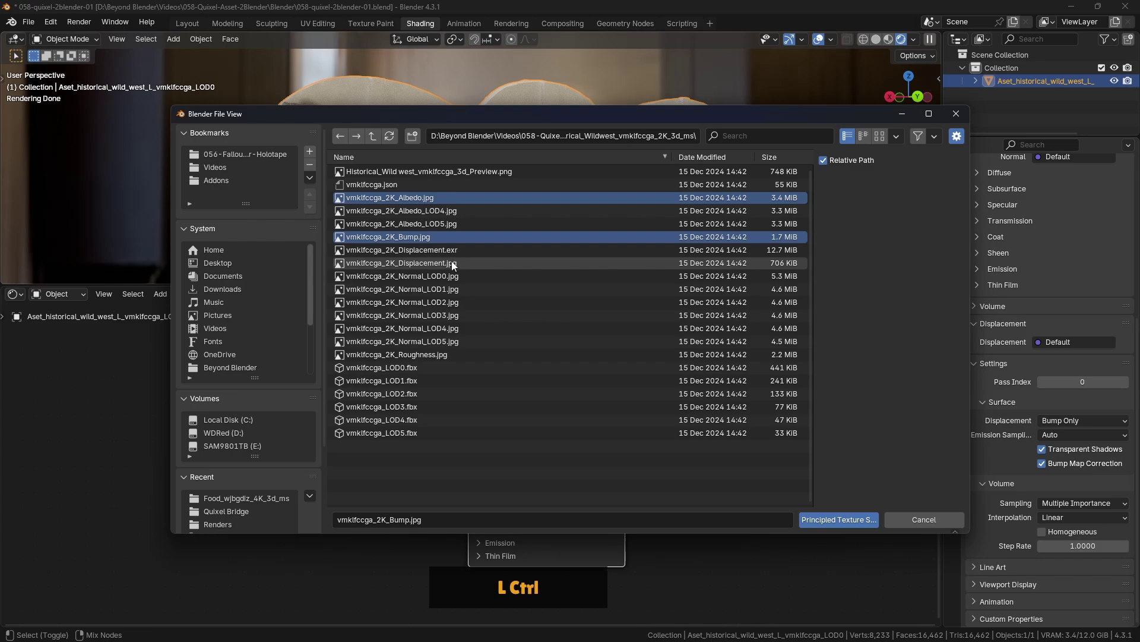
left_click(453, 262, "ctrl")
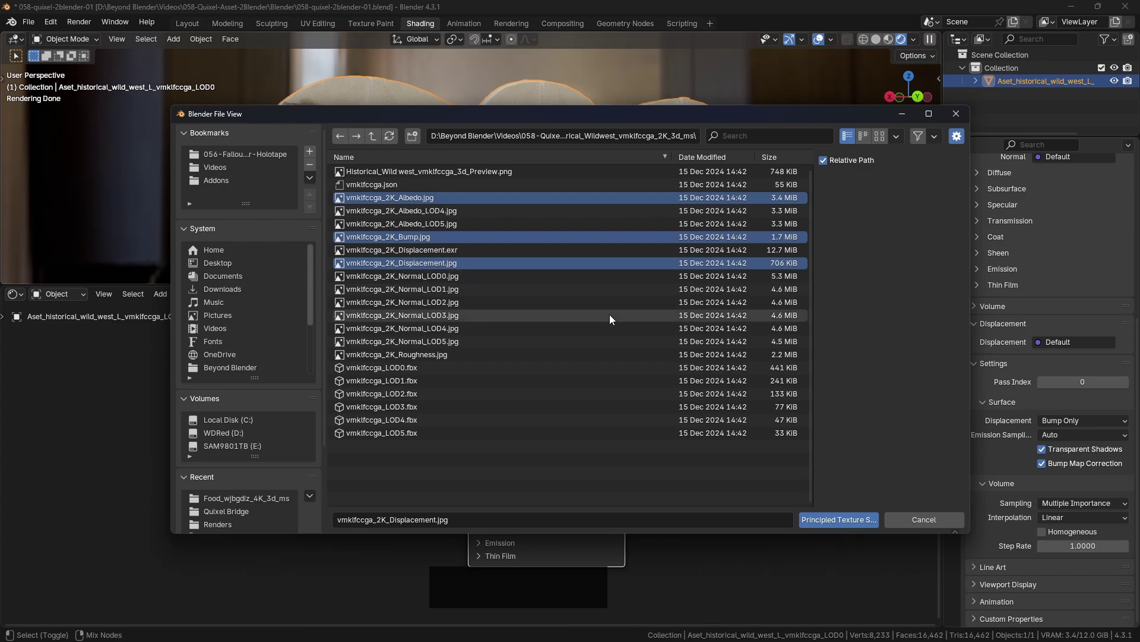
left_click(425, 276, "ctrl")
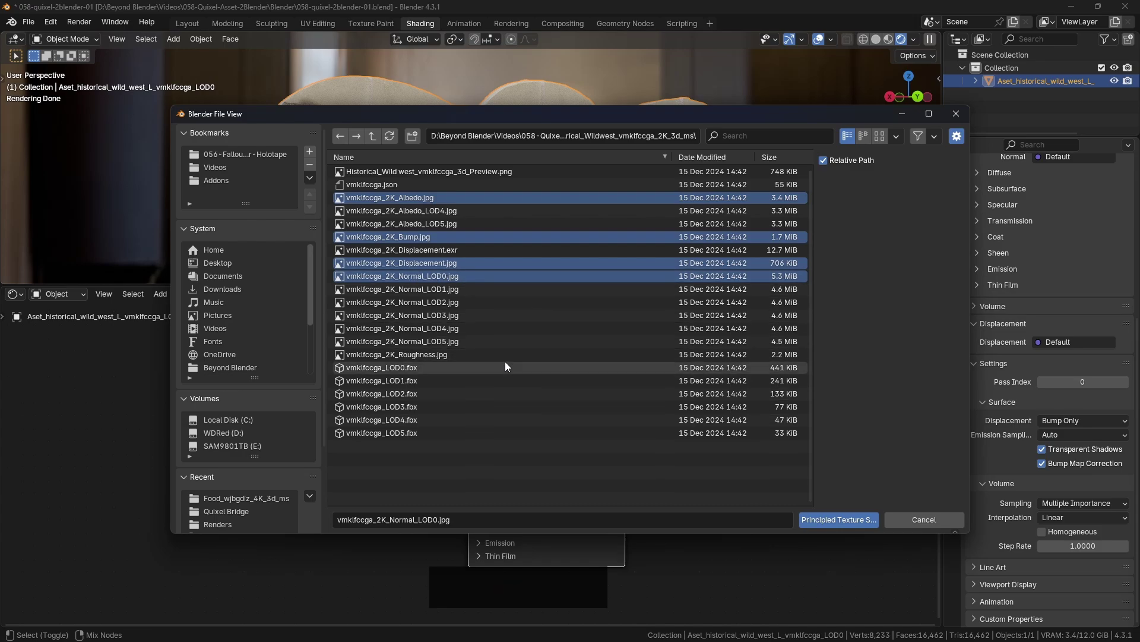
left_click(418, 355, "ctrl")
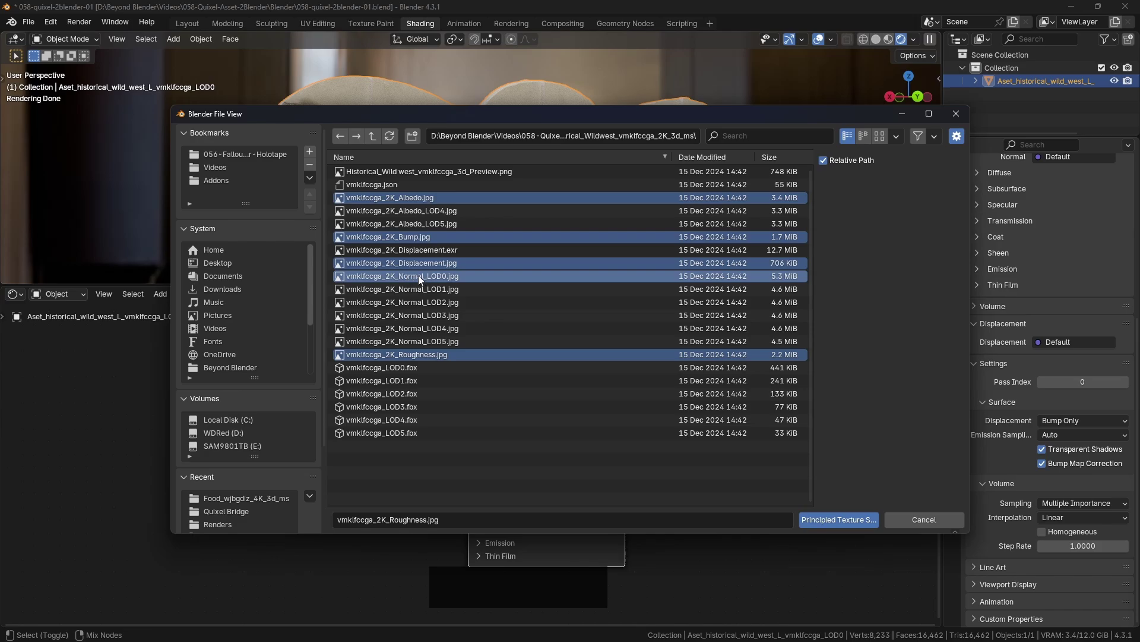
left_click(833, 519)
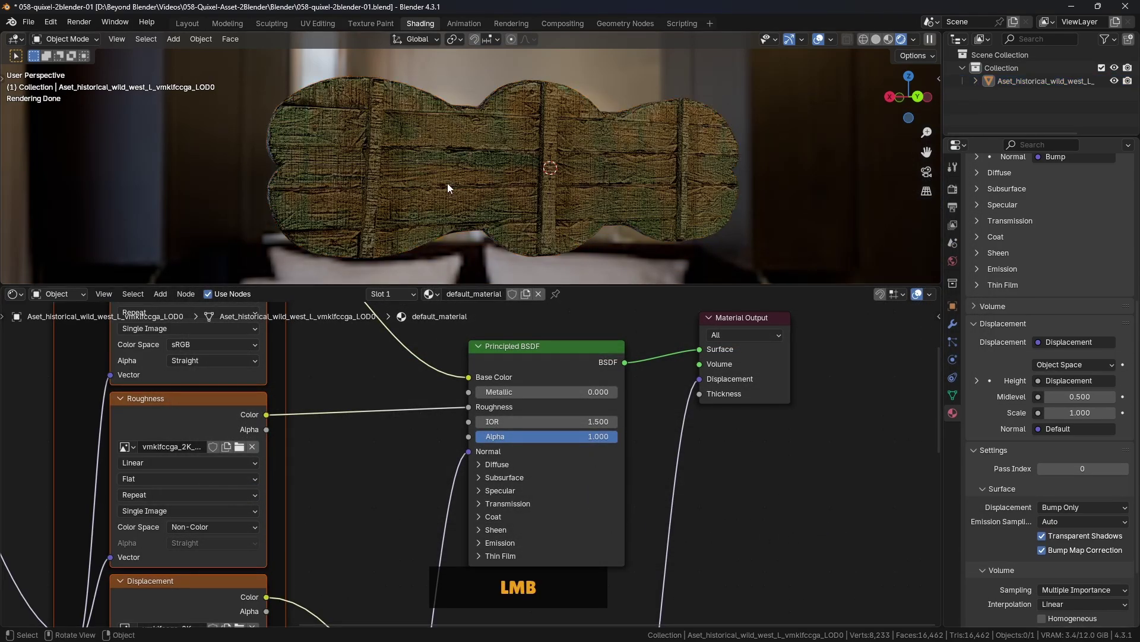
Examine the textured saloon sign from the back, the front and an oblique angle
middle_click_drag(447, 183, 654, 201)
scroll(395, 178, "up", 2)
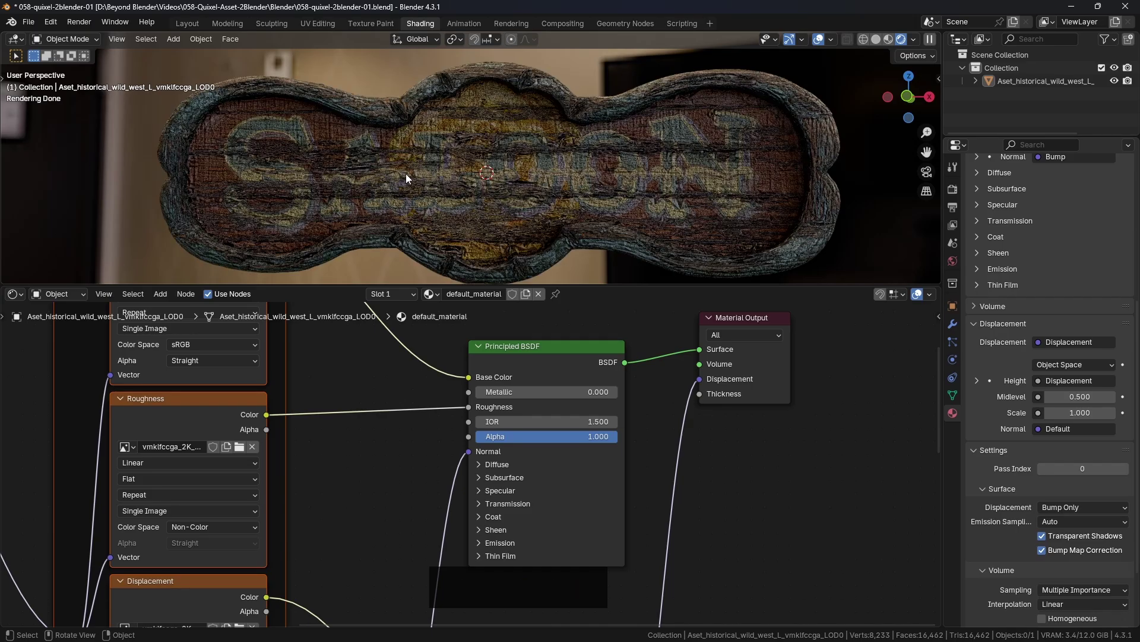
scroll(405, 173, "down", 4)
middle_click_drag(480, 173, 532, 262)
Maximize the node editor and move the Bump node slightly lower, toward the Normal Map node
scroll(489, 439, "down", 3)
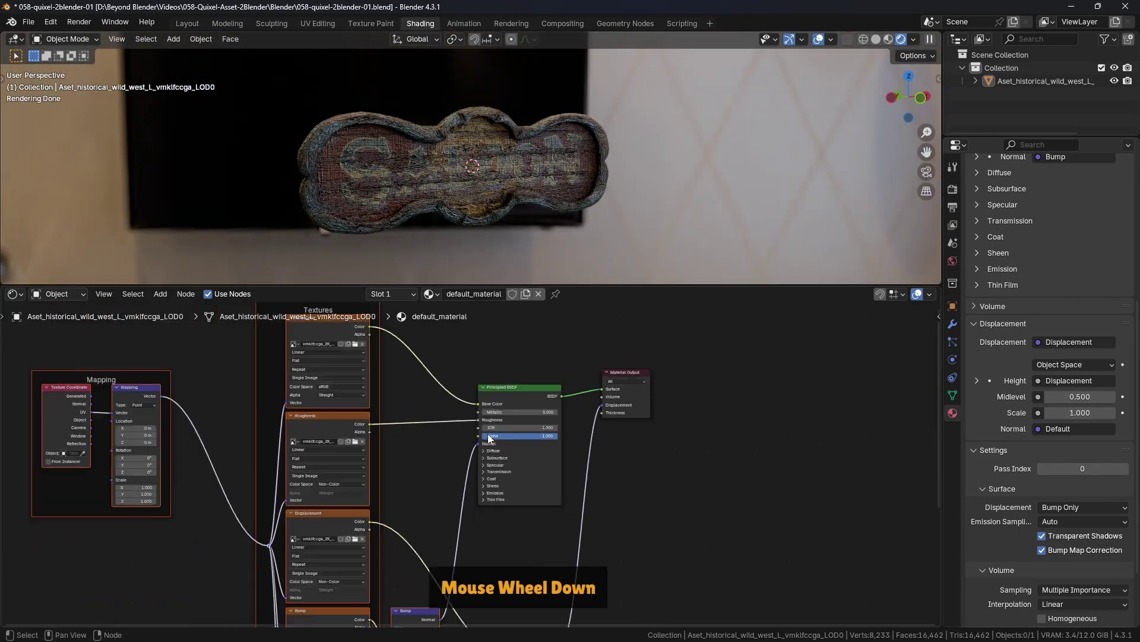
scroll(512, 411, "down", 1)
scroll(499, 425, "up", 2)
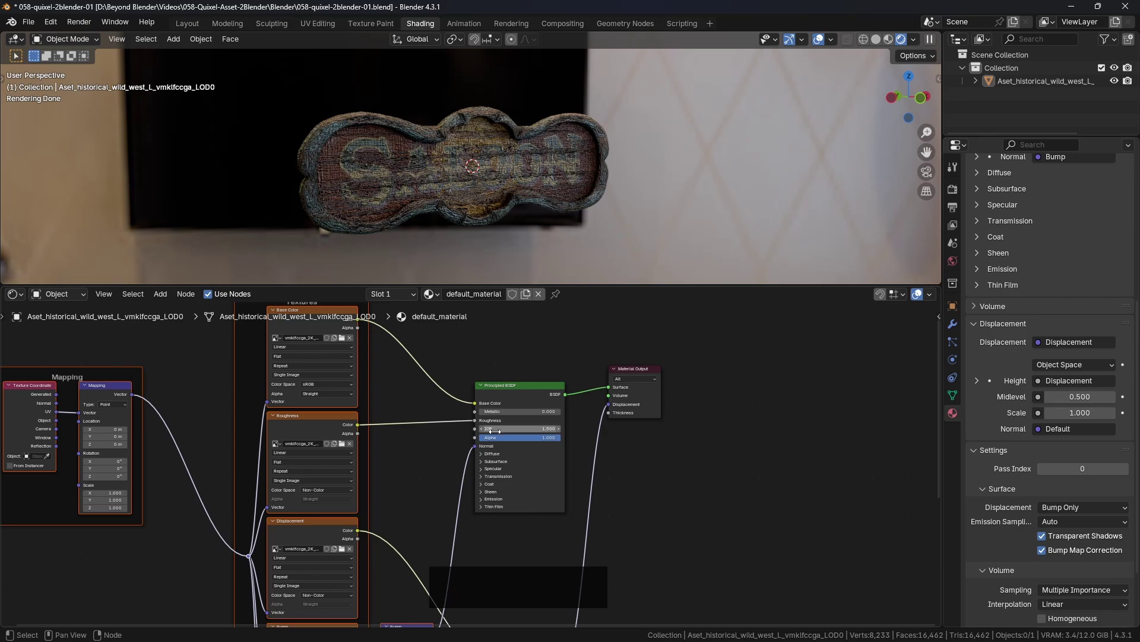
key("ctrl+space")
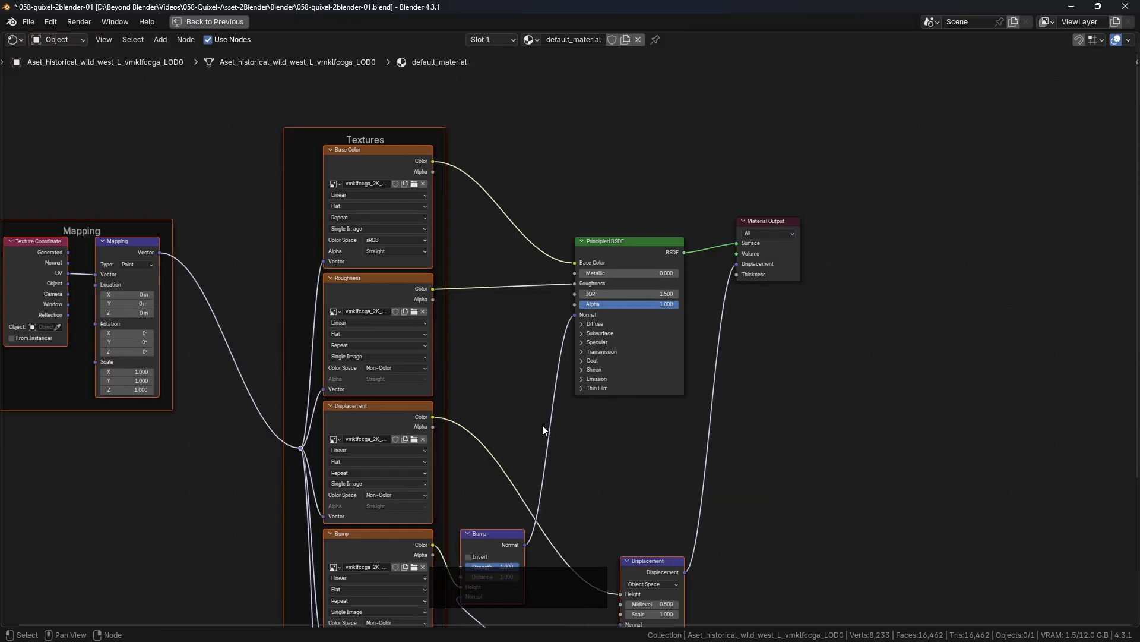
middle_click_drag(543, 430, 627, 289)
middle_click_drag(643, 352, 683, 244)
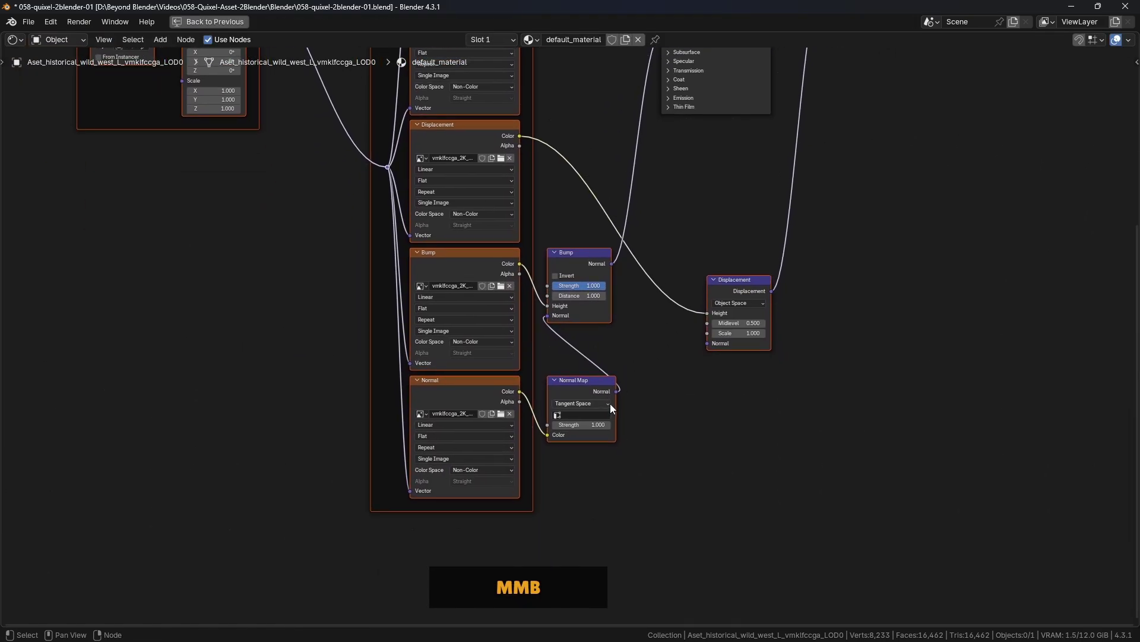
scroll(611, 406, "up", 2)
left_click(407, 370)
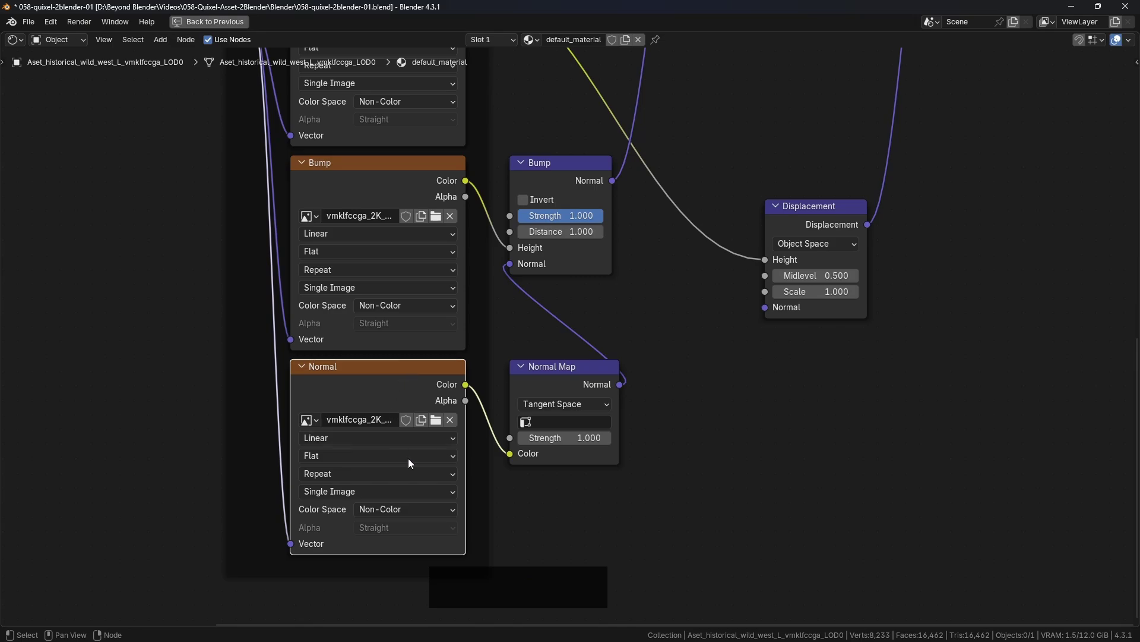
scroll(684, 443, "down", 2)
scroll(683, 443, "down", 2)
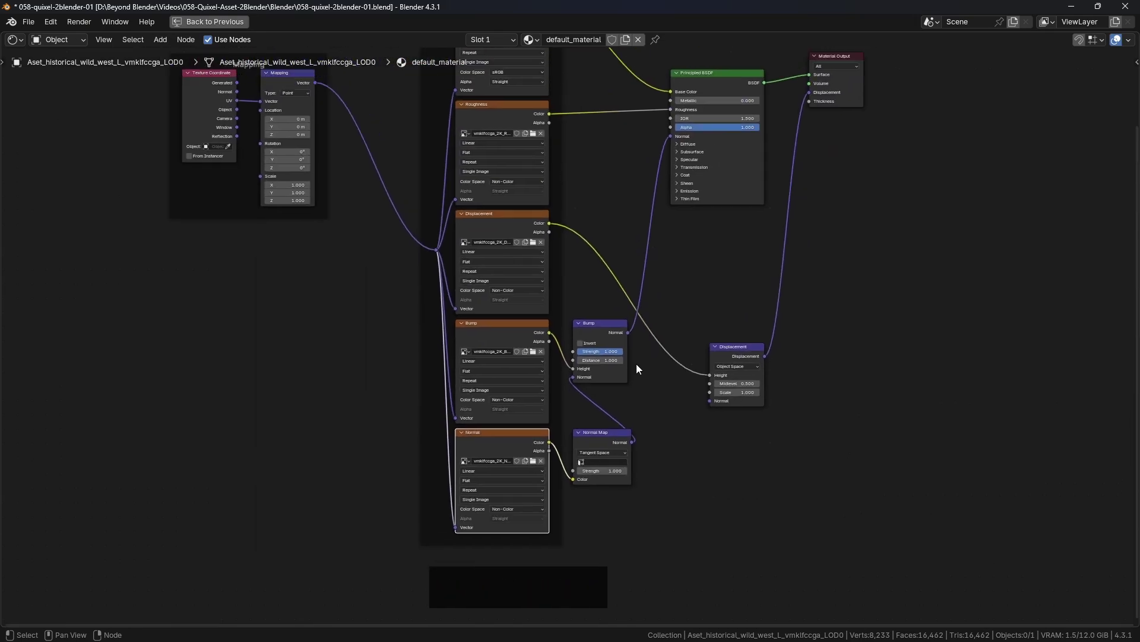
scroll(569, 300, "up", 3)
left_click_drag(570, 300, 582, 329)
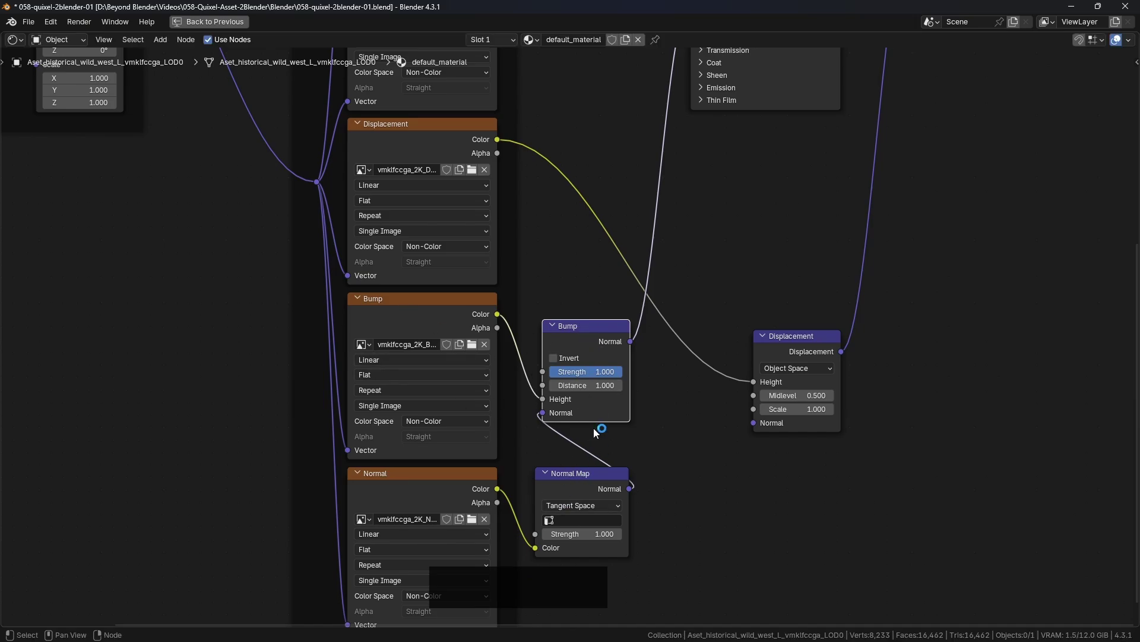
Review the Roughness, Displacement, Bump and Normal texture nodes and their links, and restore the Shading layout
scroll(608, 389, "down", 3)
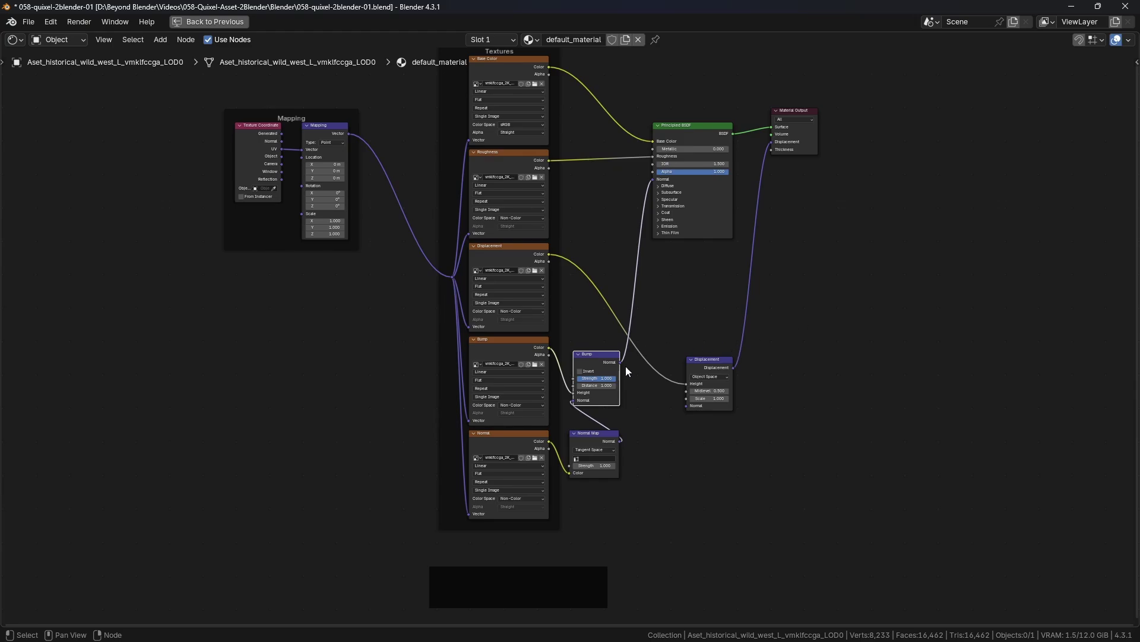
middle_click_drag(372, 223, 353, 378)
scroll(484, 372, "up", 4)
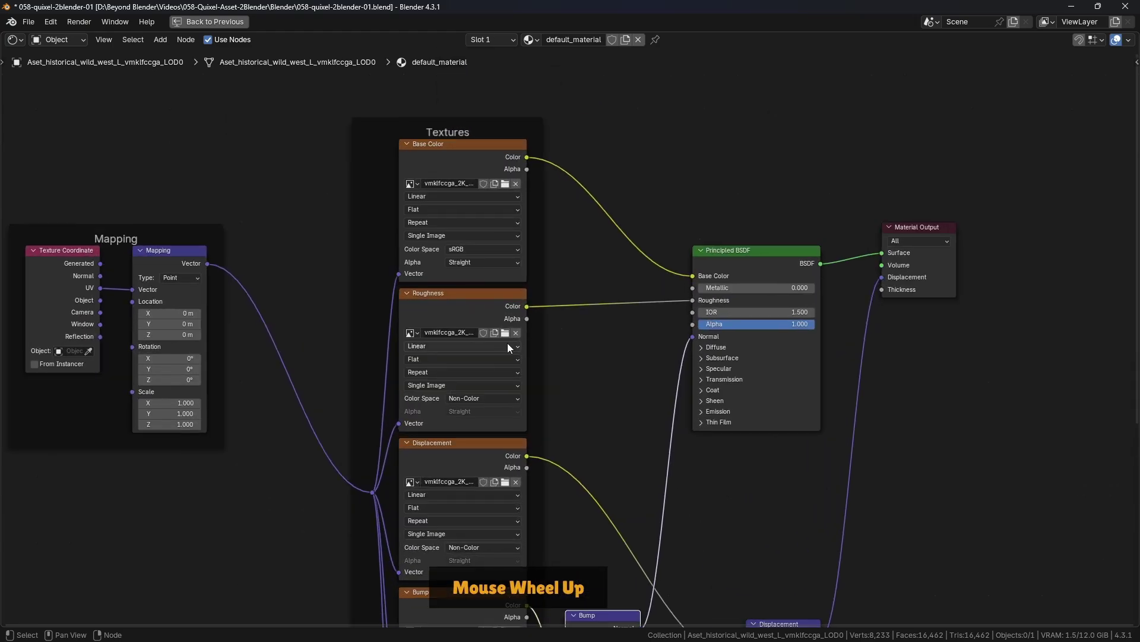
middle_click_drag(635, 443, 637, 316)
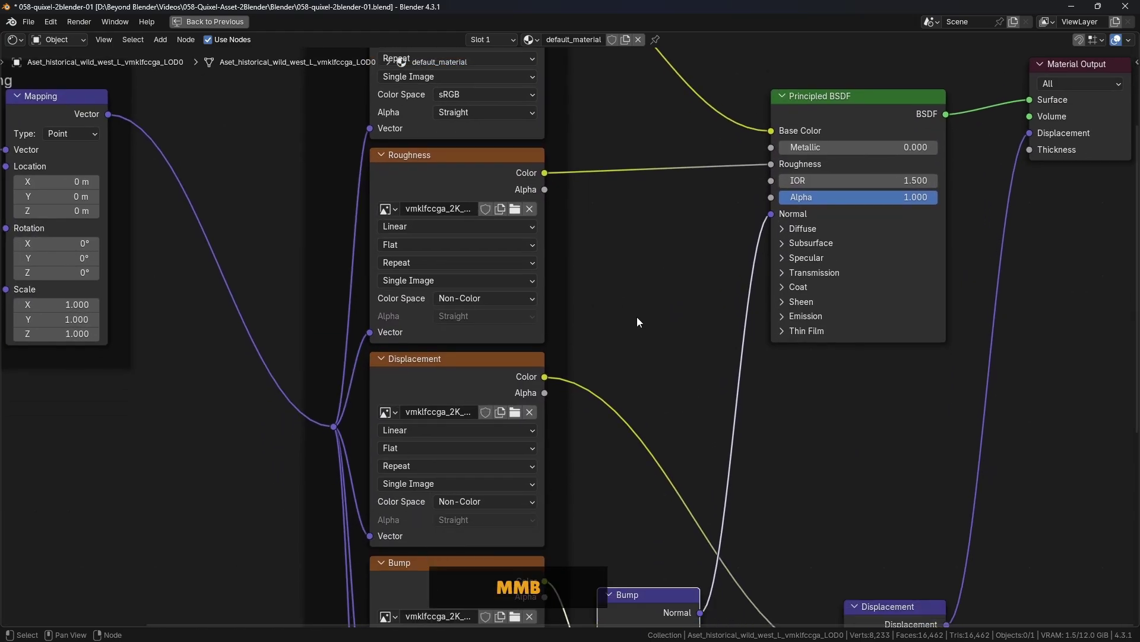
left_click(430, 153)
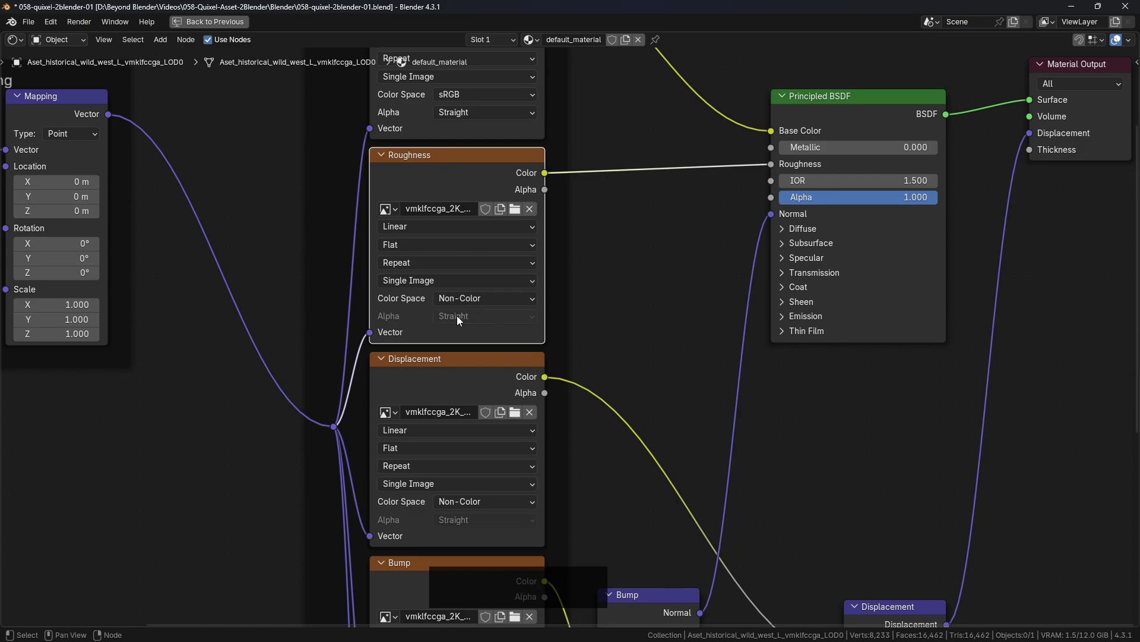
middle_click_drag(599, 508, 595, 178)
left_click(398, 184)
left_click(448, 207)
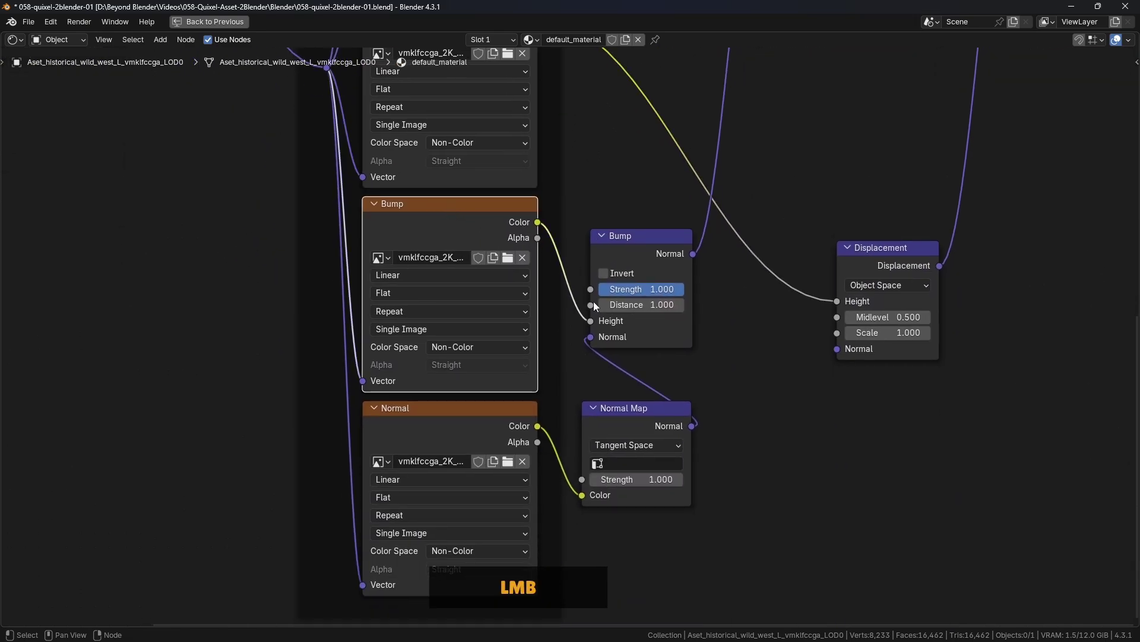
middle_click_drag(596, 306, 575, 169)
left_click(422, 269)
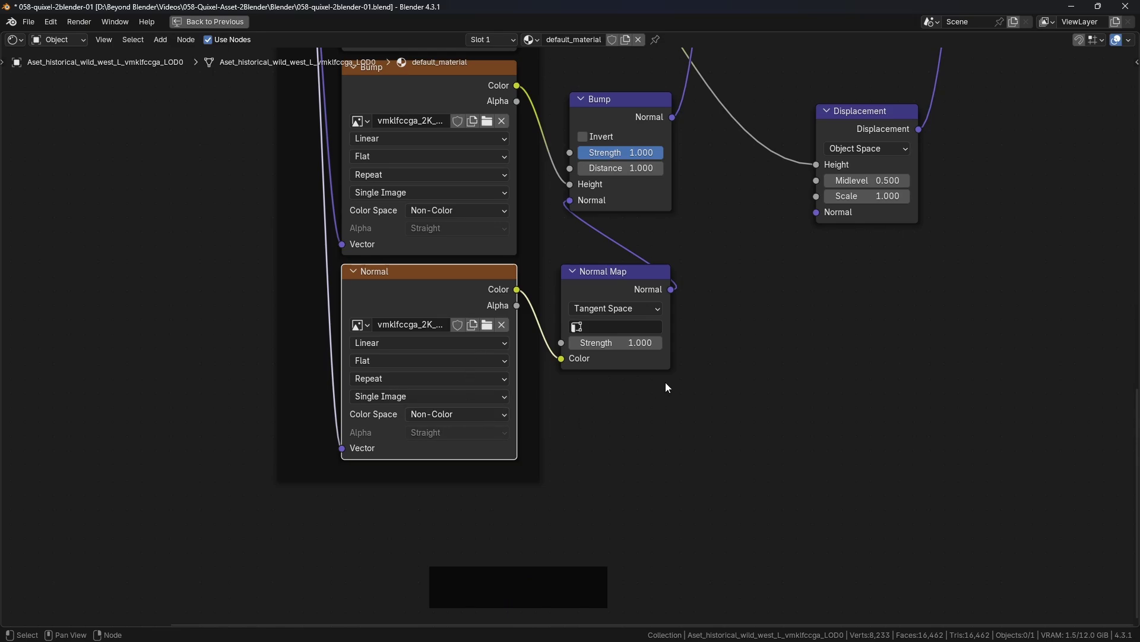
scroll(784, 364, "down", 2)
key("ctrl+space")
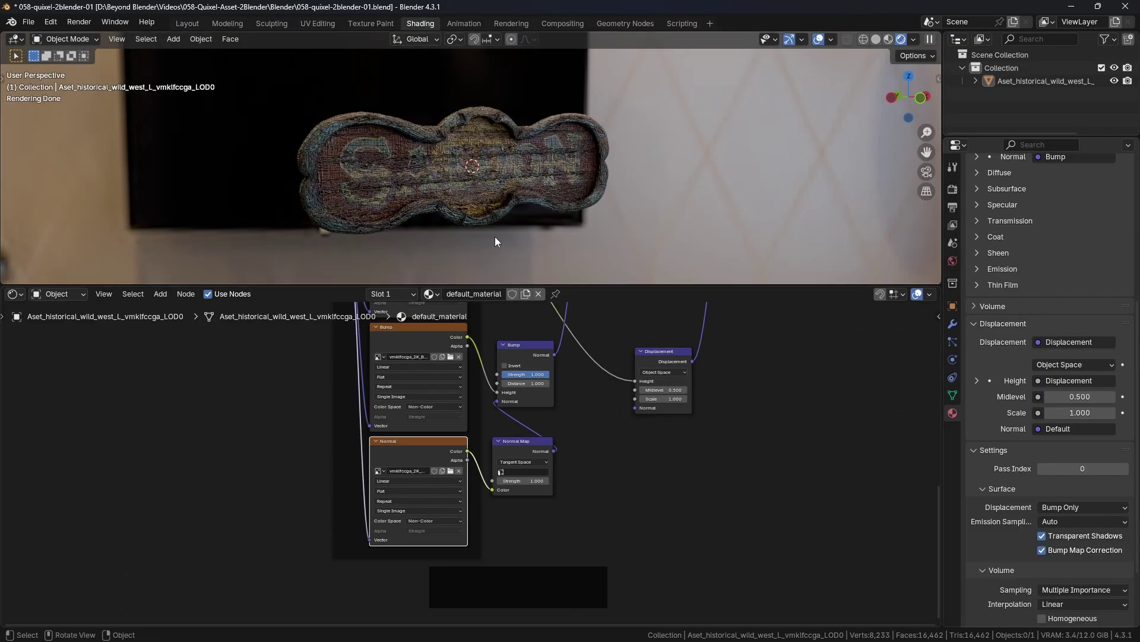
Inspect the sign's lettering and surface relief up close and from different angles in the 3D viewport
middle_click_drag(496, 241, 485, 164)
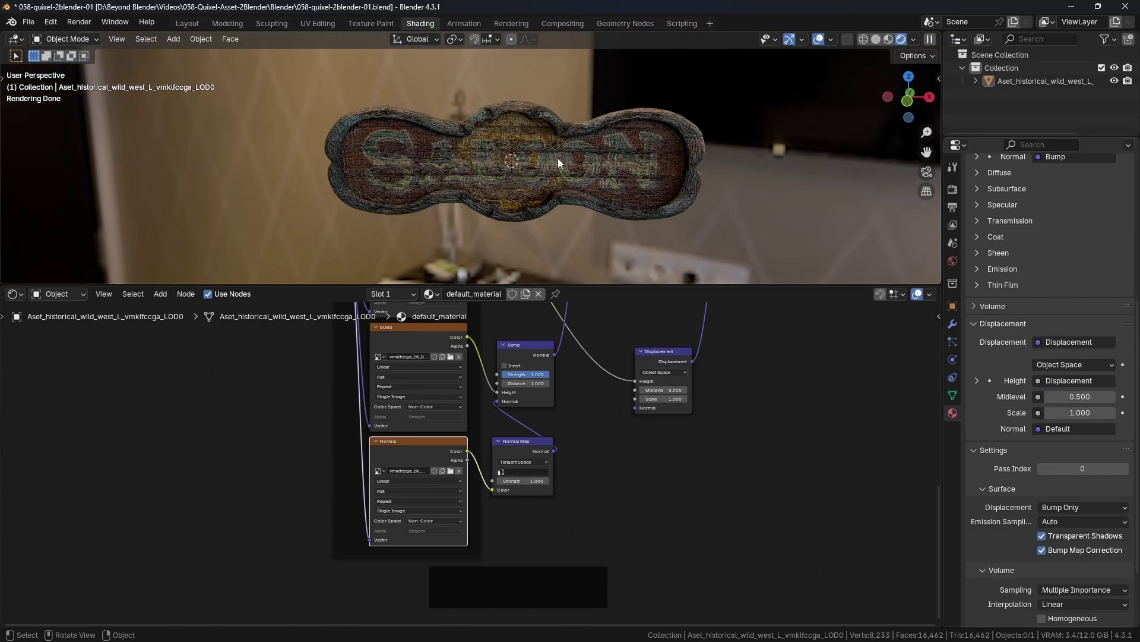
middle_click_drag(558, 158, 536, 178)
scroll(536, 176, "up", 5)
left_click(654, 191)
middle_click_drag(654, 191, 704, 158)
scroll(585, 186, "down", 3)
left_click(743, 151)
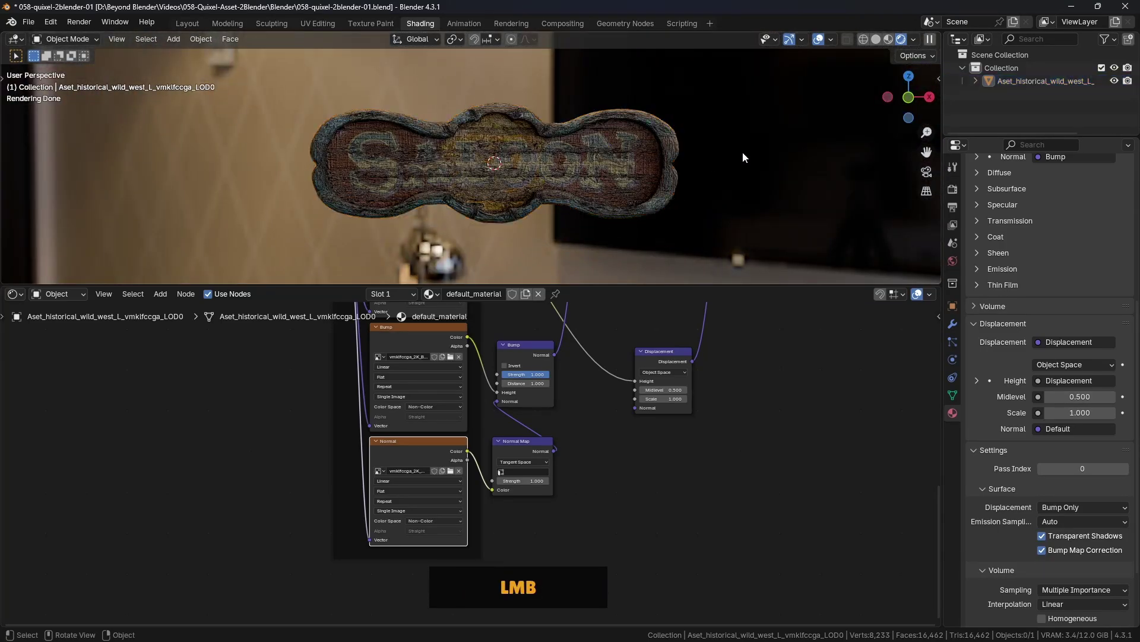
Select the sign and set its material's surface displacement method to Displacement and Bump
left_click(573, 189)
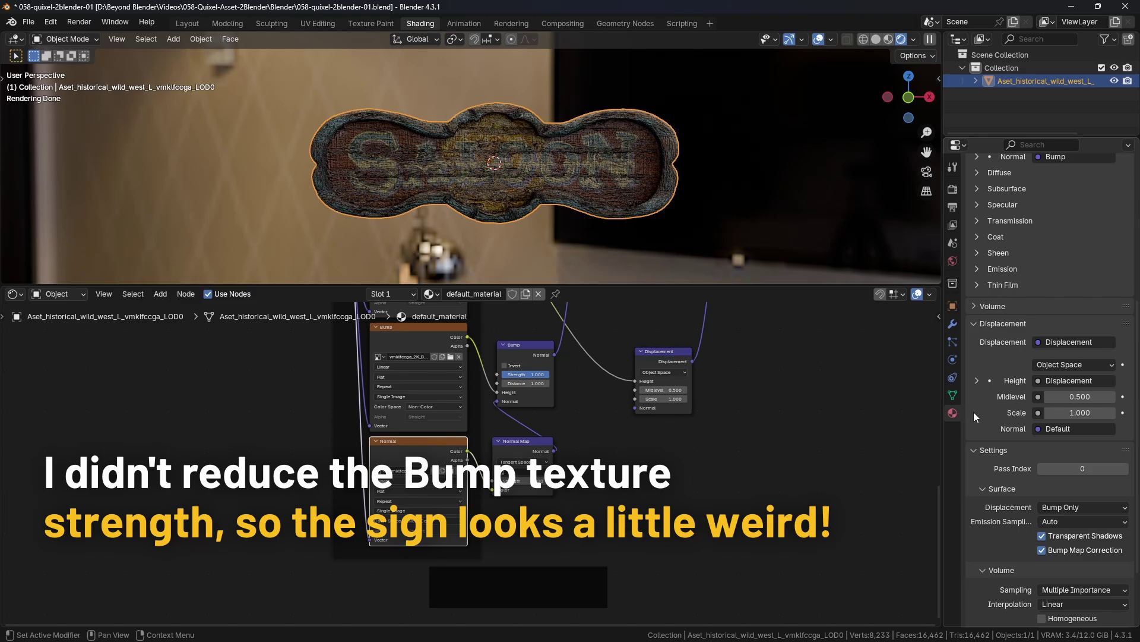
scroll(998, 414, "down", 4)
left_click(1085, 418)
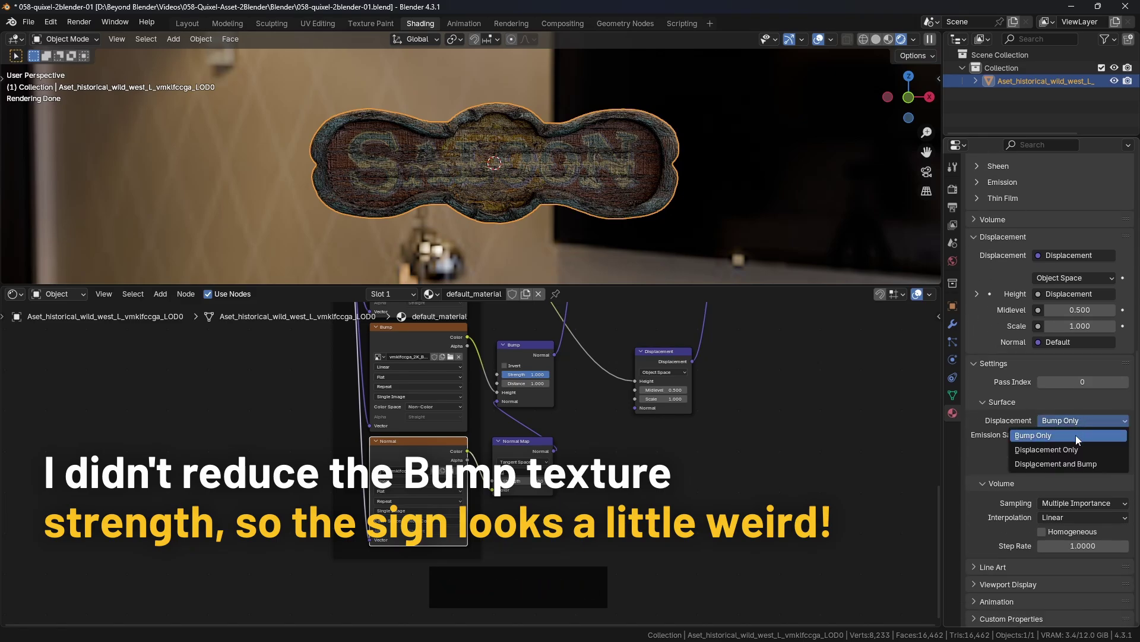
left_click(1063, 463)
Enlarge the 3D viewport to show the whole displaced sign and rotate the sign freely with a trackball rotation
left_click(756, 179)
middle_click_drag(756, 179, 633, 194)
scroll(422, 176, "up", 5)
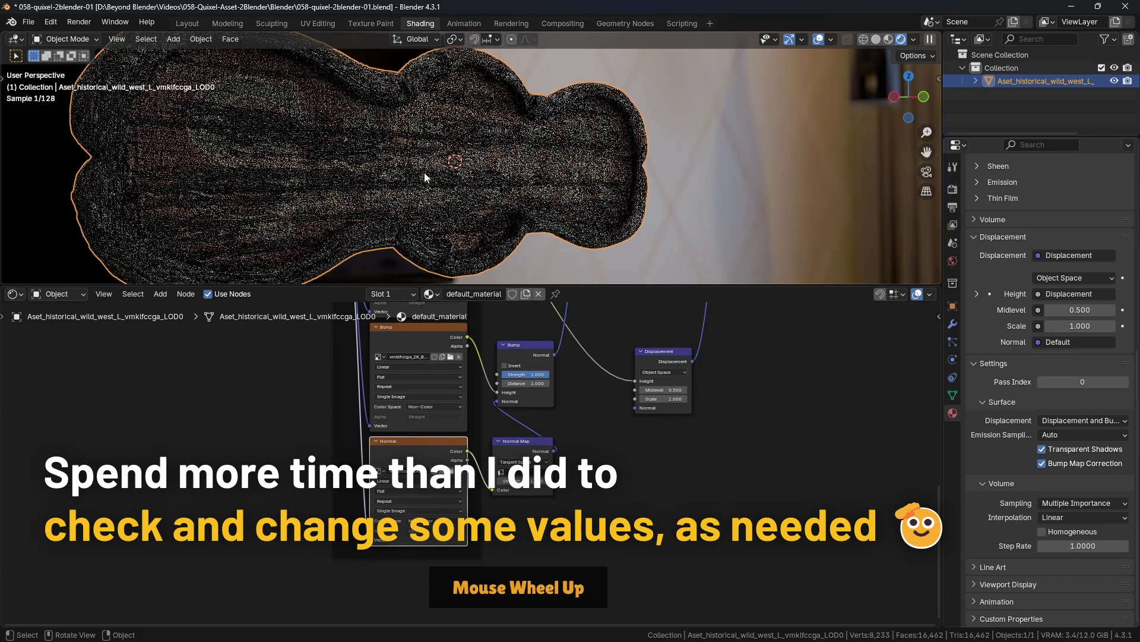
left_click_drag(597, 286, 597, 509)
scroll(535, 285, "down", 4)
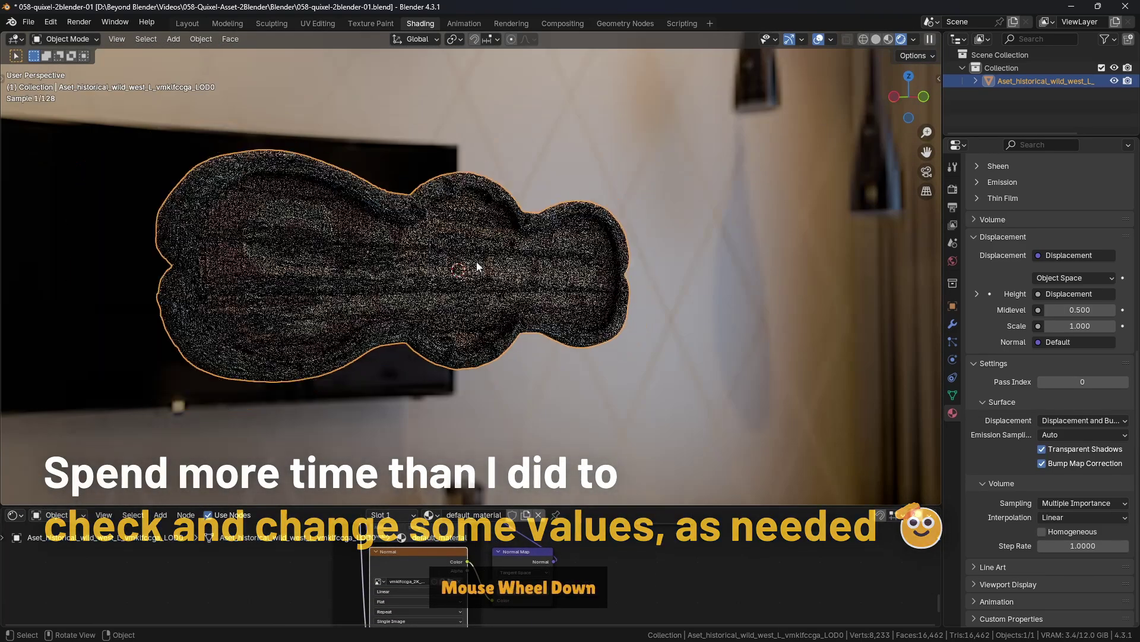
key("r")
key("r")
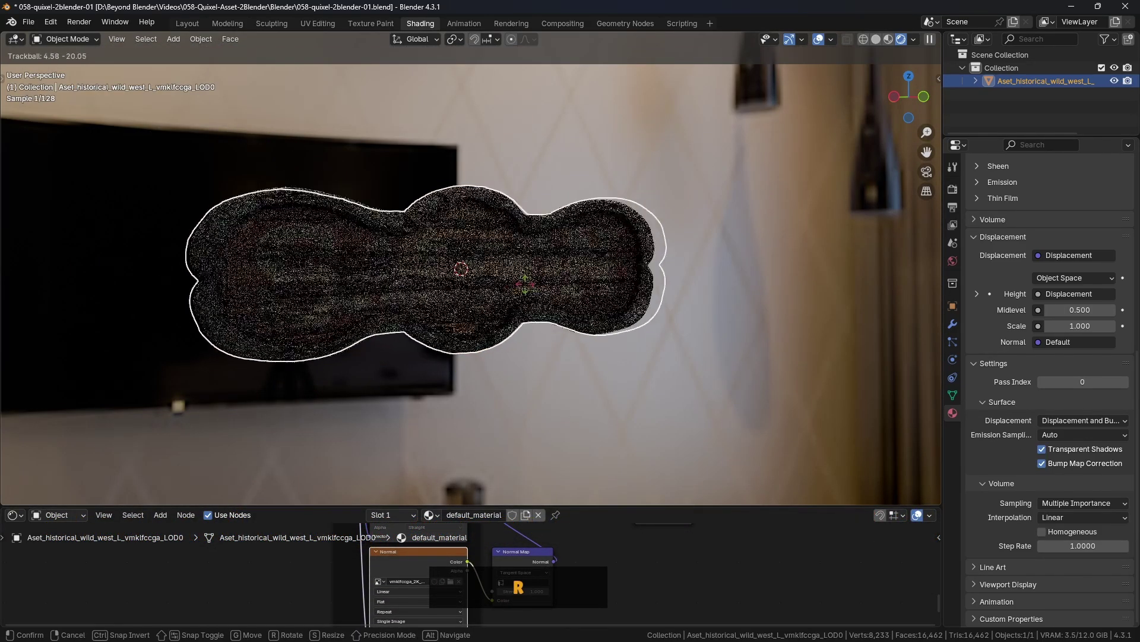